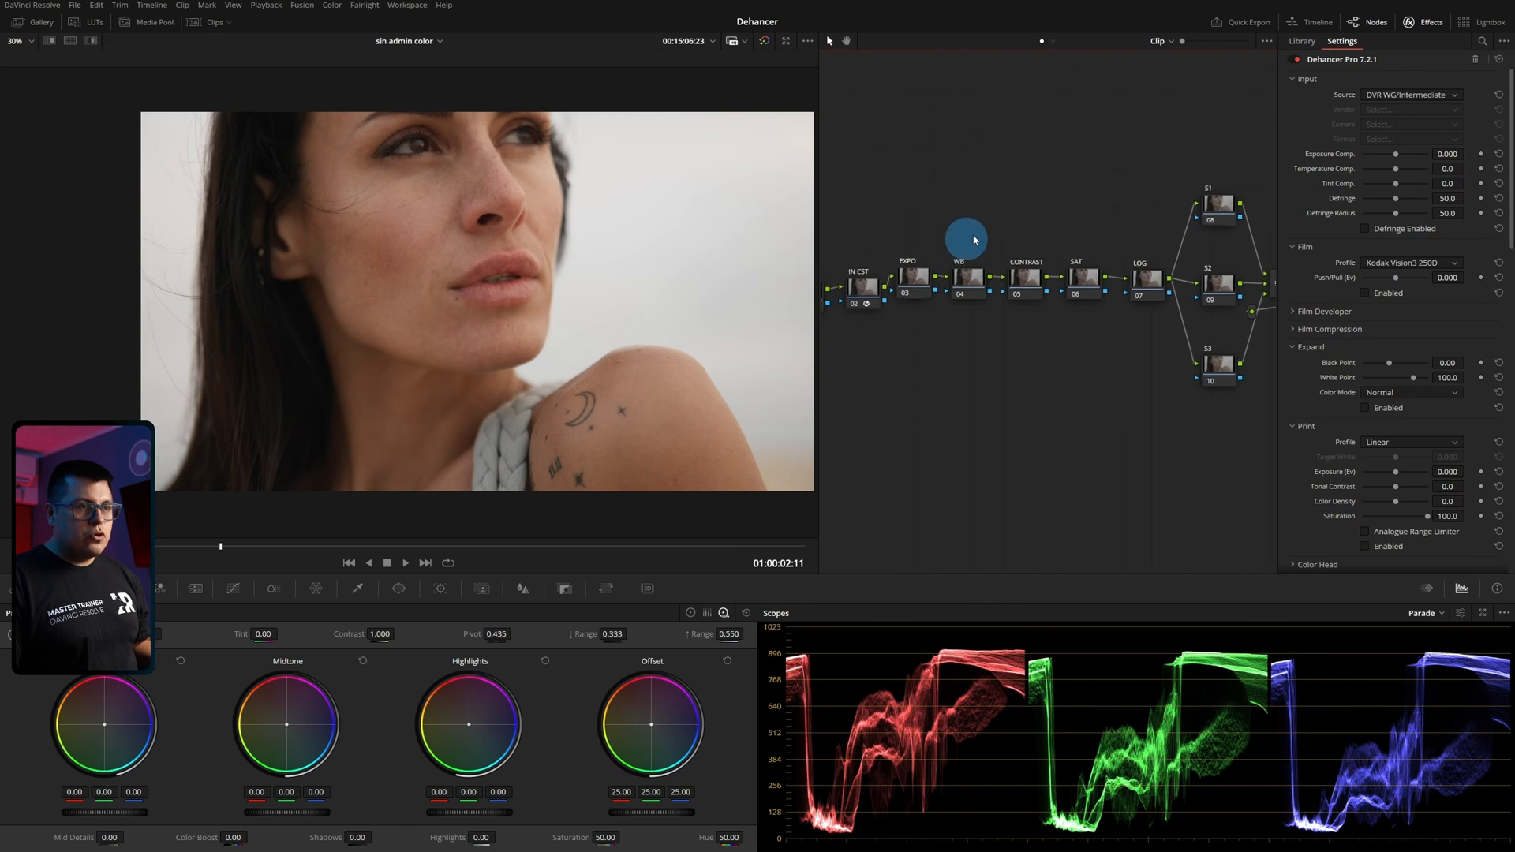
Disable the IN CST and OUT CST nodes.
{"action": "left_click", "coordinate": [902, 292]}
{"action": "key", "text": "ctrl+d"}
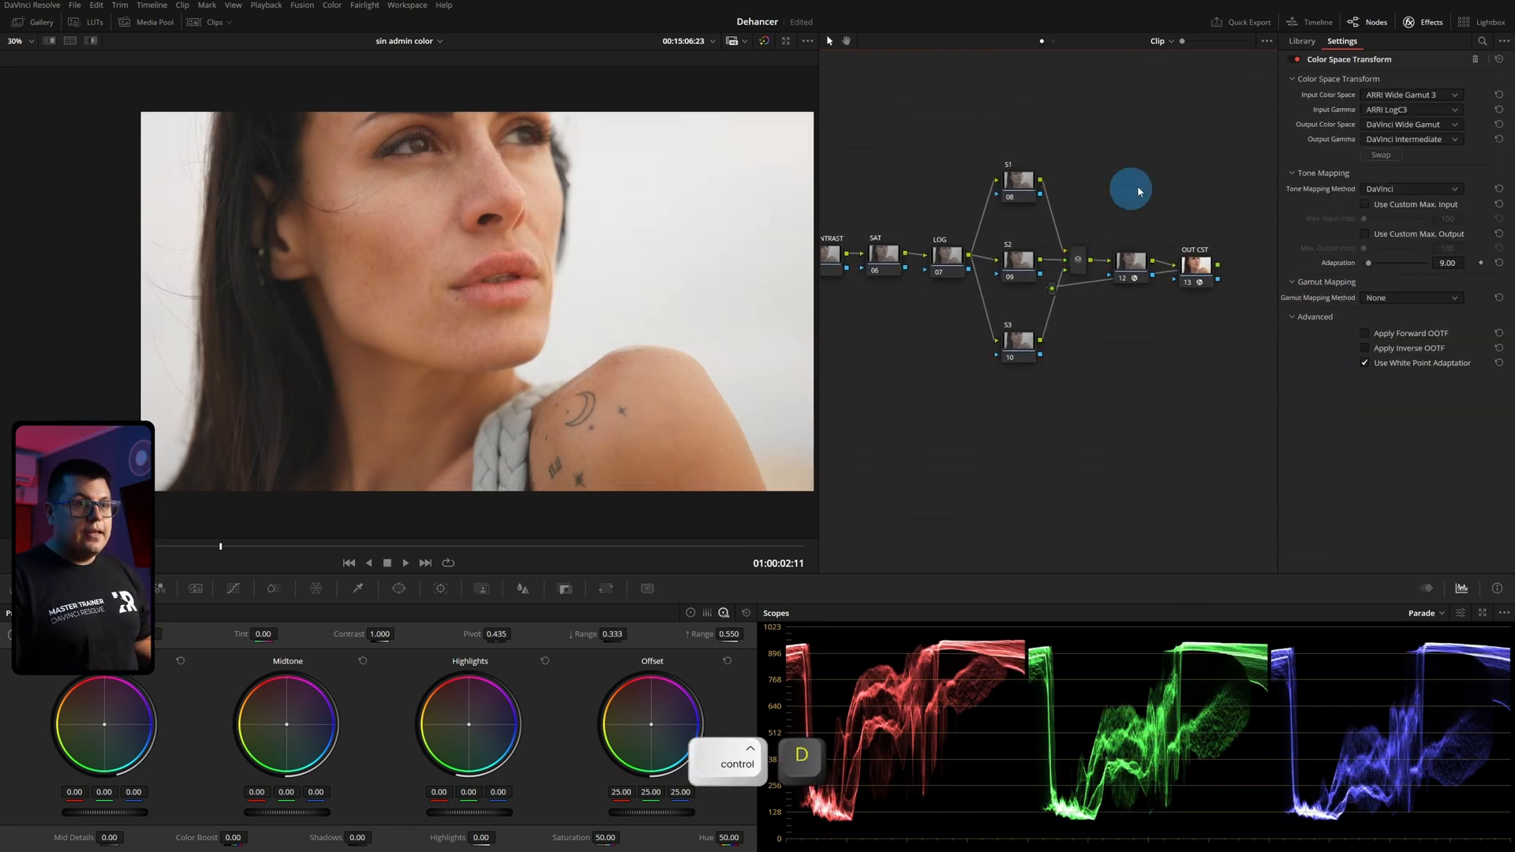
{"action": "left_click", "coordinate": [1131, 264]}
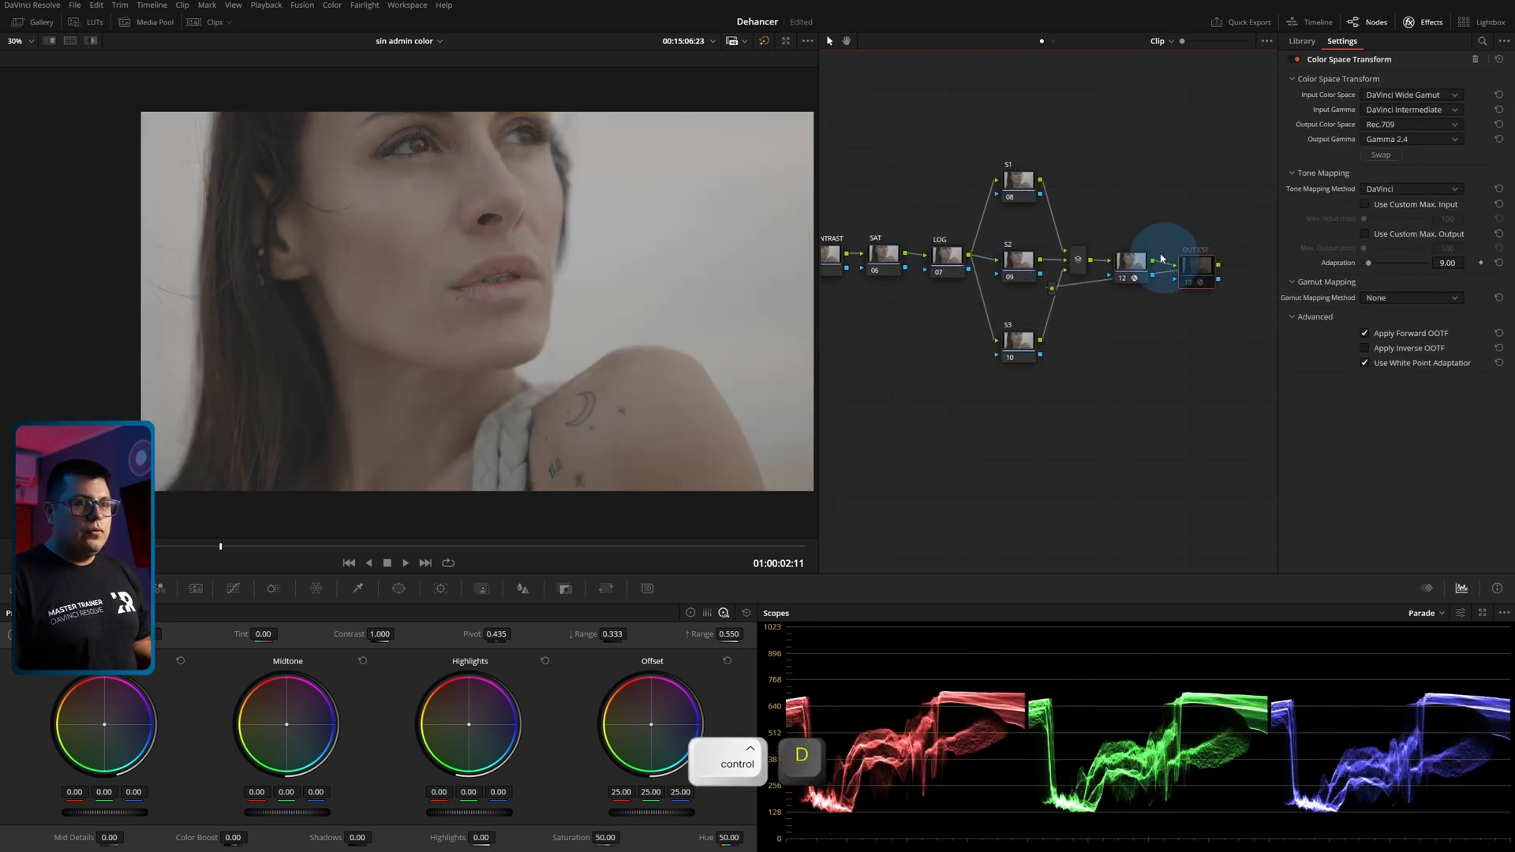
Set the input source of the Dehancer Pro effect on node 12 to Choose Camera.
{"action": "left_click", "coordinate": [1391, 96]}
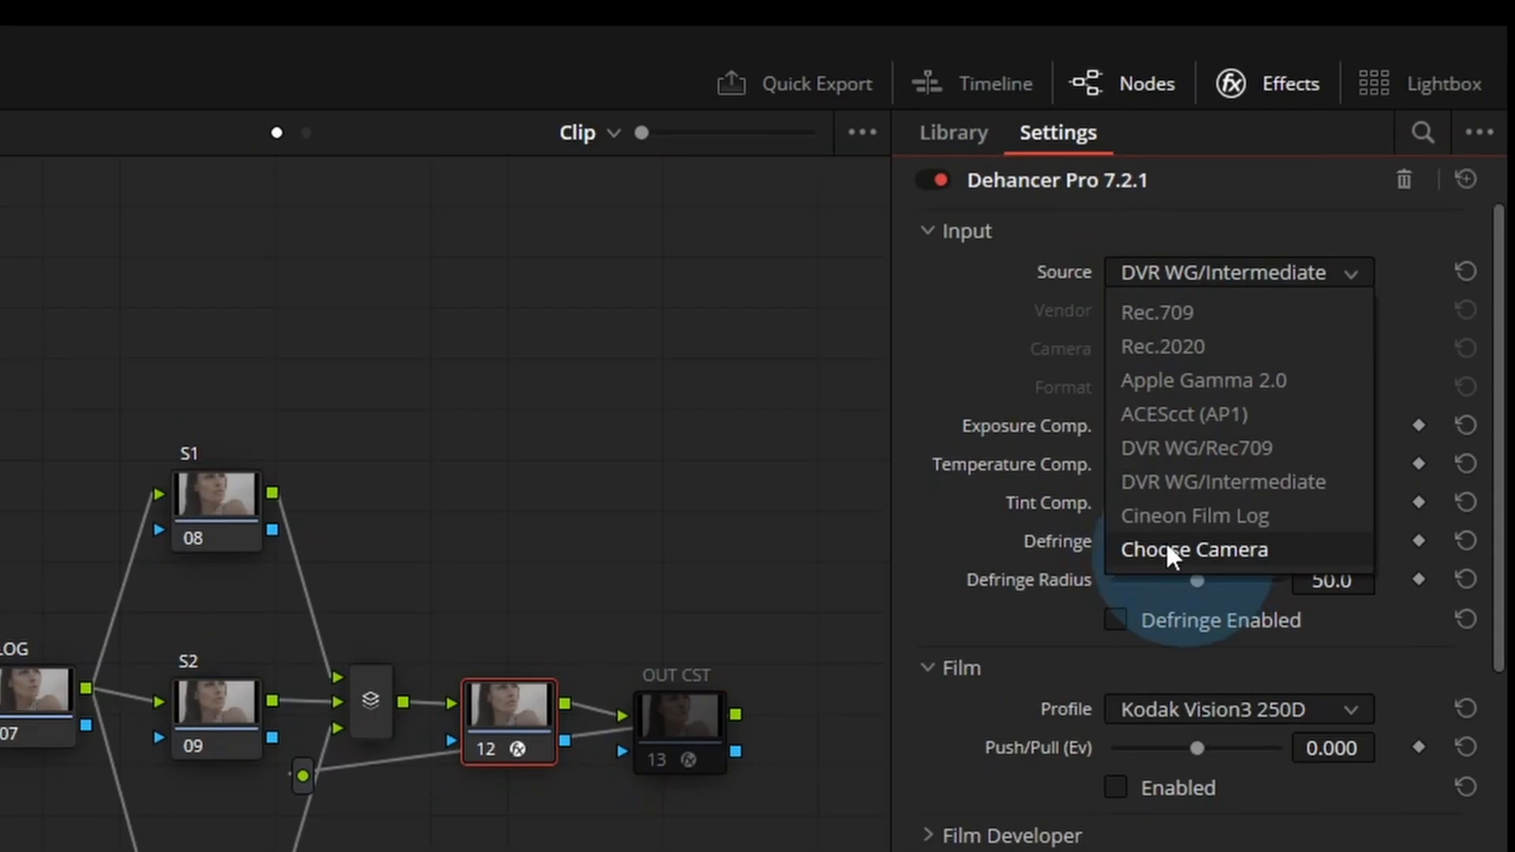
{"action": "left_click", "coordinate": [1397, 205]}
{"action": "left_click", "coordinate": [1185, 547]}
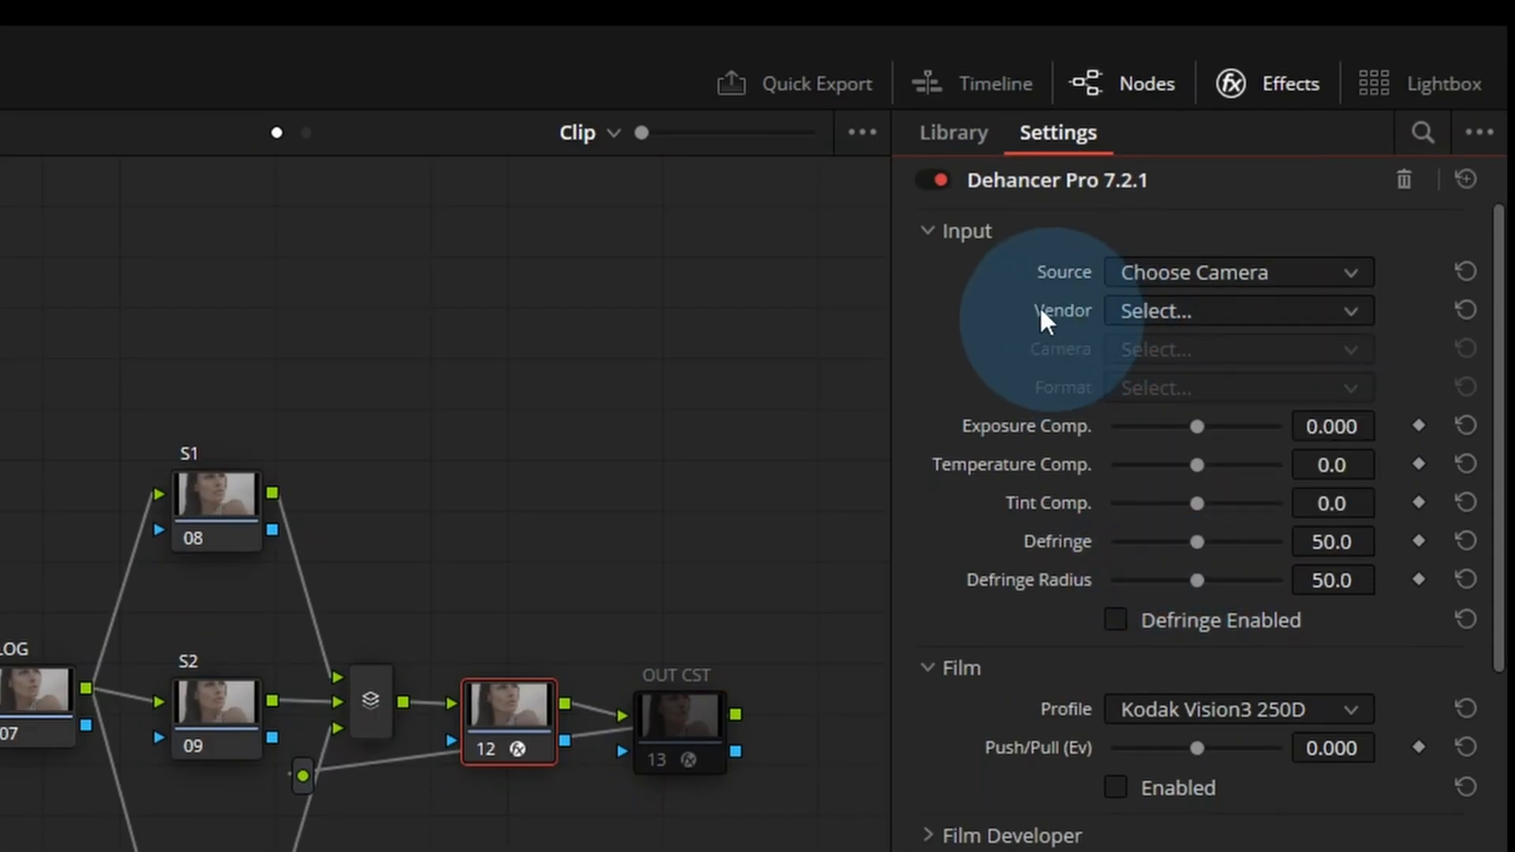
Set the camera vendor in the Dehancer input settings to Sony.
{"action": "left_click", "coordinate": [1187, 311]}
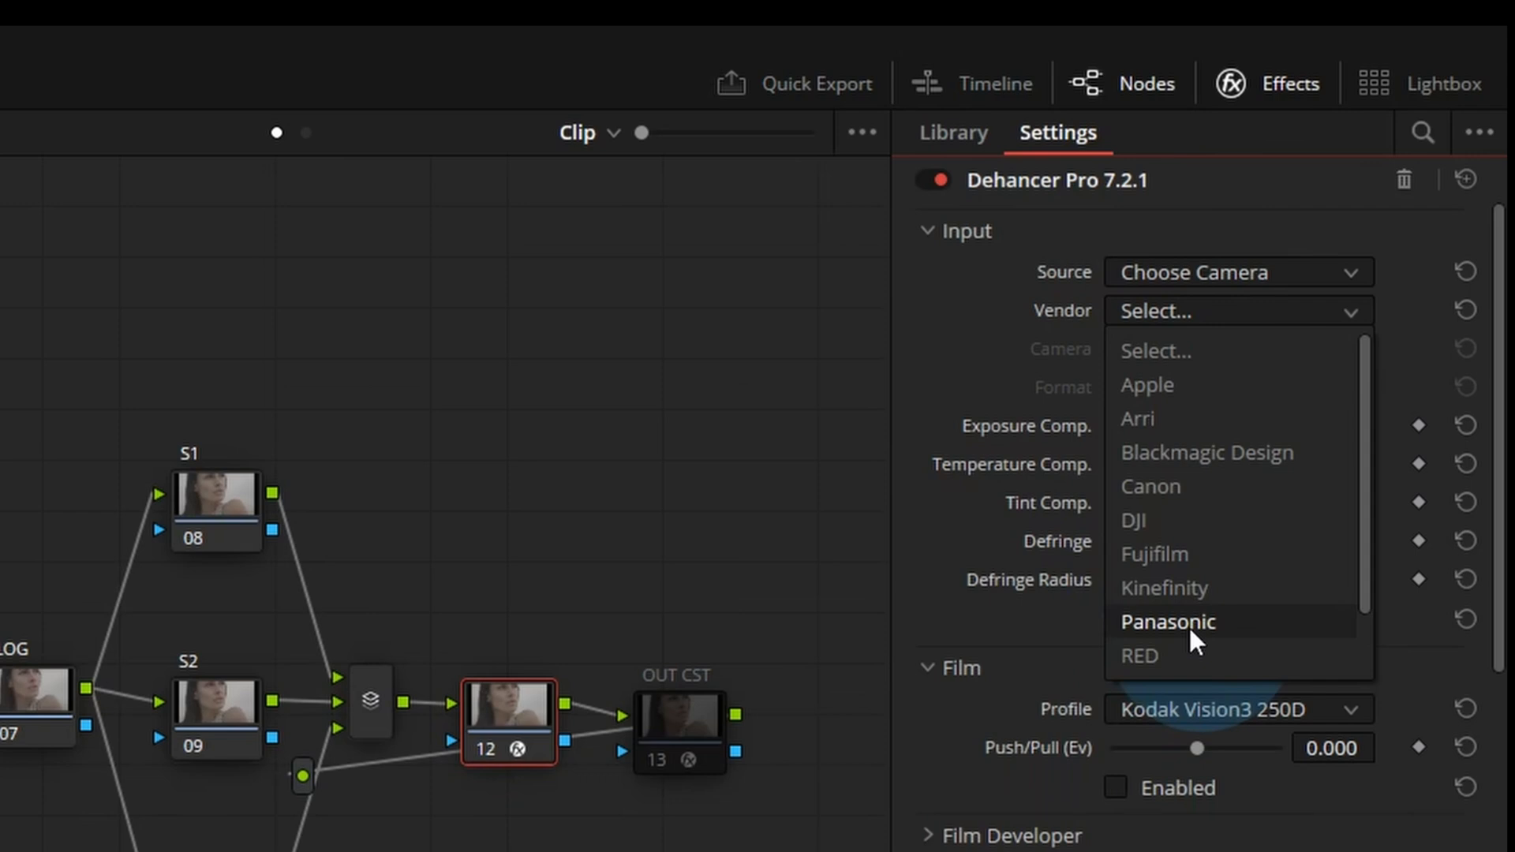
{"action": "scroll", "coordinate": [1158, 638], "scroll_direction": "down", "scroll_amount": 1}
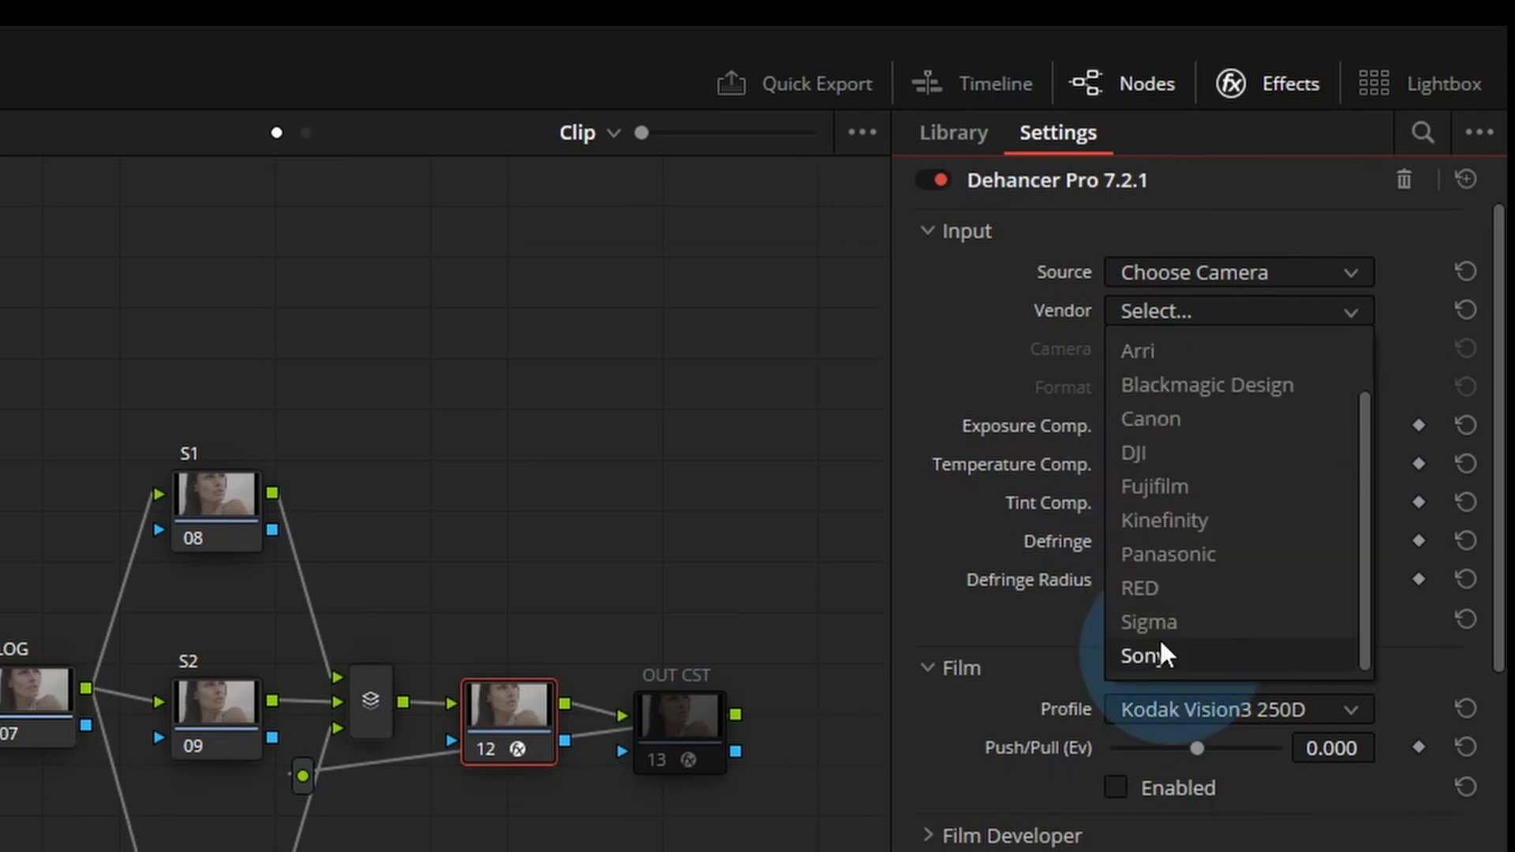
{"action": "left_click", "coordinate": [1157, 625]}
{"action": "left_click", "coordinate": [1158, 316]}
{"action": "scroll", "coordinate": [1166, 631], "scroll_direction": "down", "scroll_amount": 1}
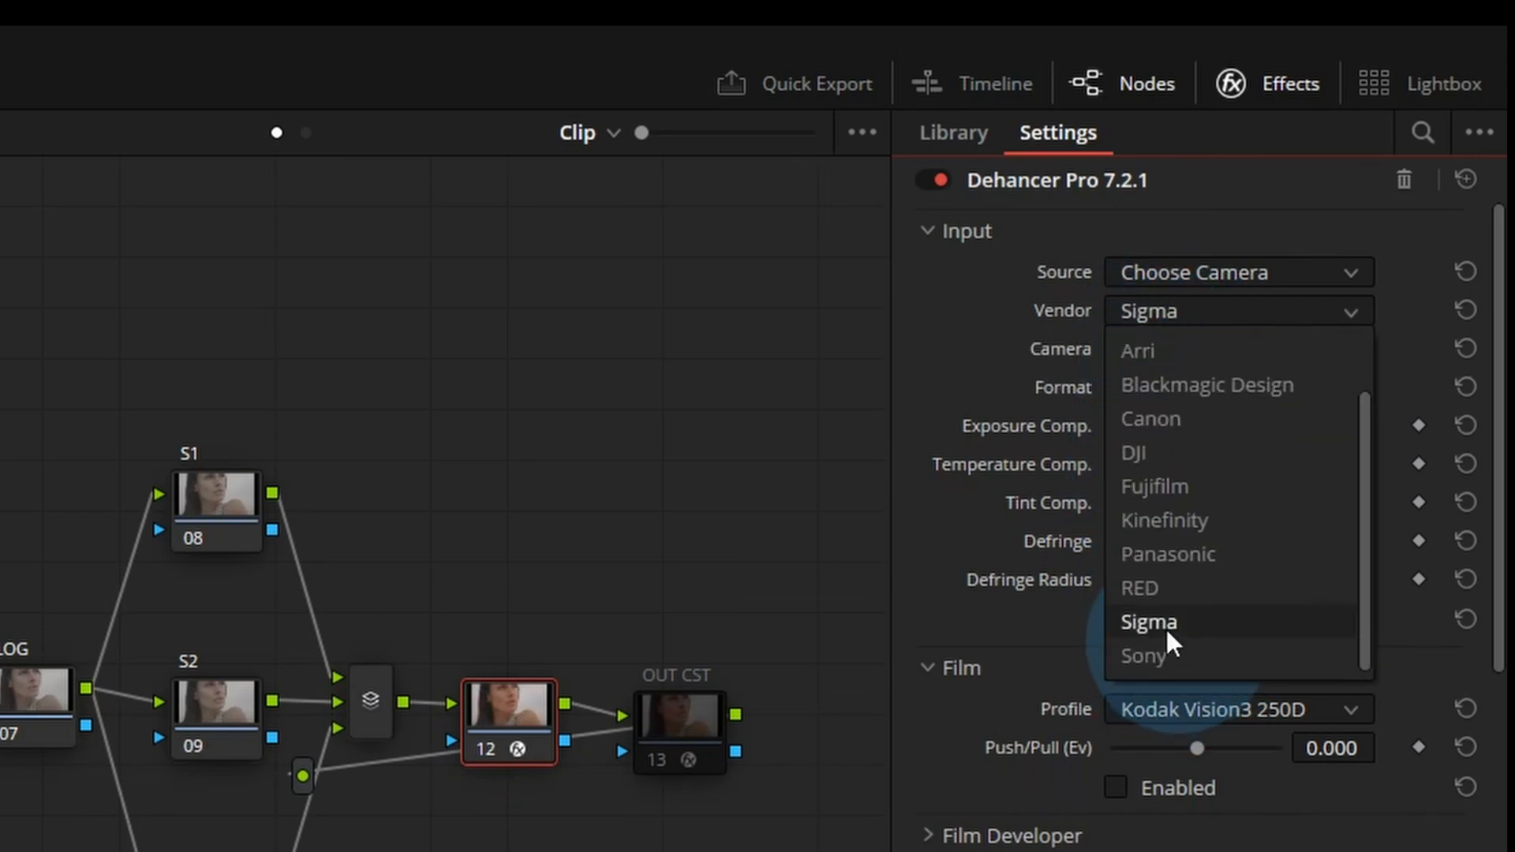
{"action": "left_click", "coordinate": [1167, 648]}
Set the camera model to Cinema Line FX3 and view its available format options.
{"action": "left_click", "coordinate": [1148, 346]}
{"action": "scroll", "coordinate": [1176, 473], "scroll_direction": "down", "scroll_amount": 5}
{"action": "scroll", "coordinate": [1184, 623], "scroll_direction": "up", "scroll_amount": 2}
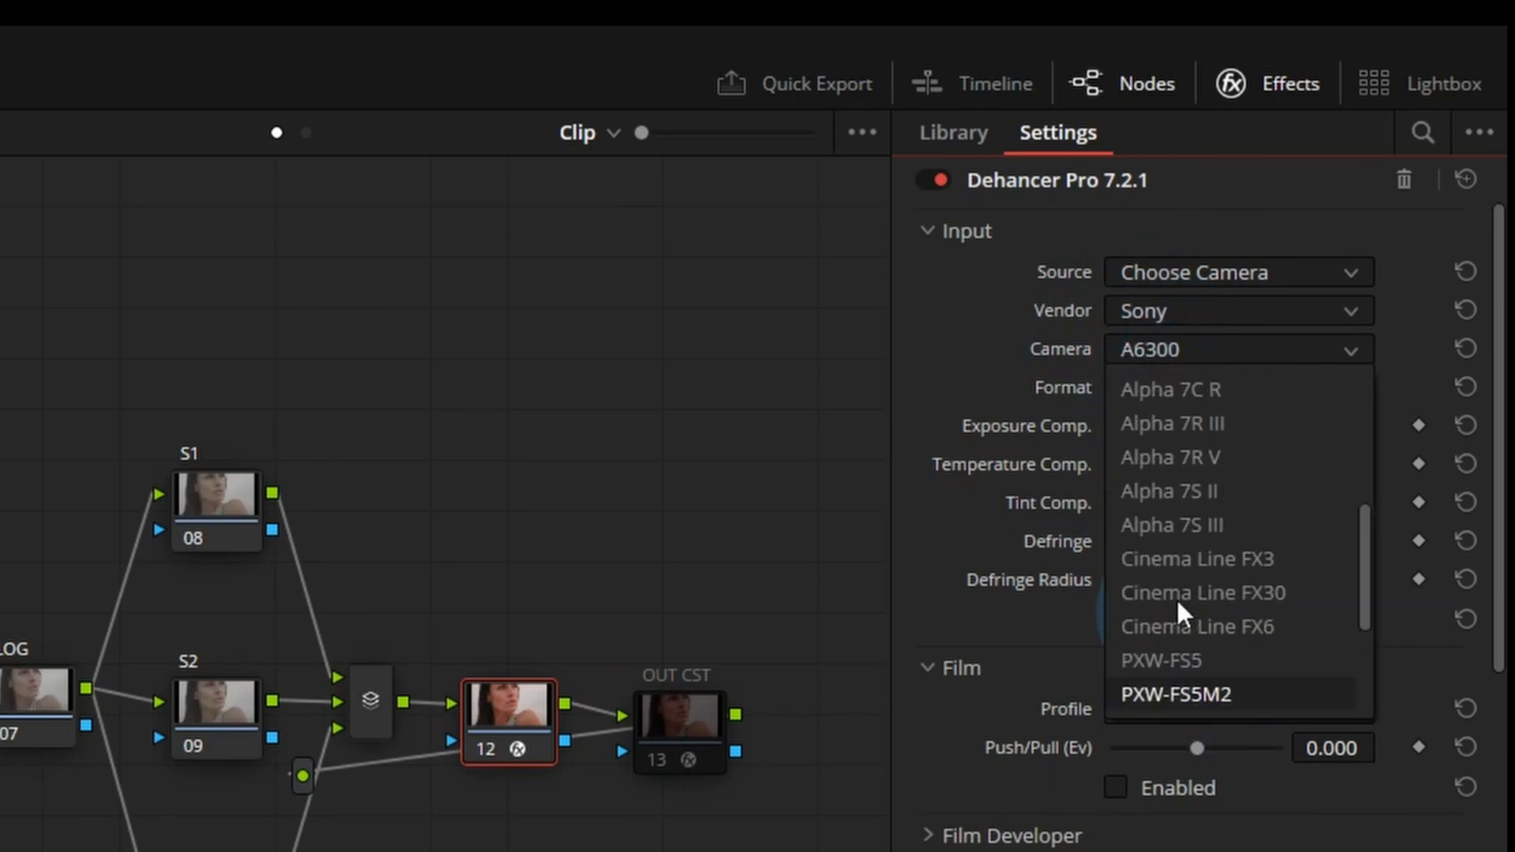
{"action": "left_click", "coordinate": [1205, 556]}
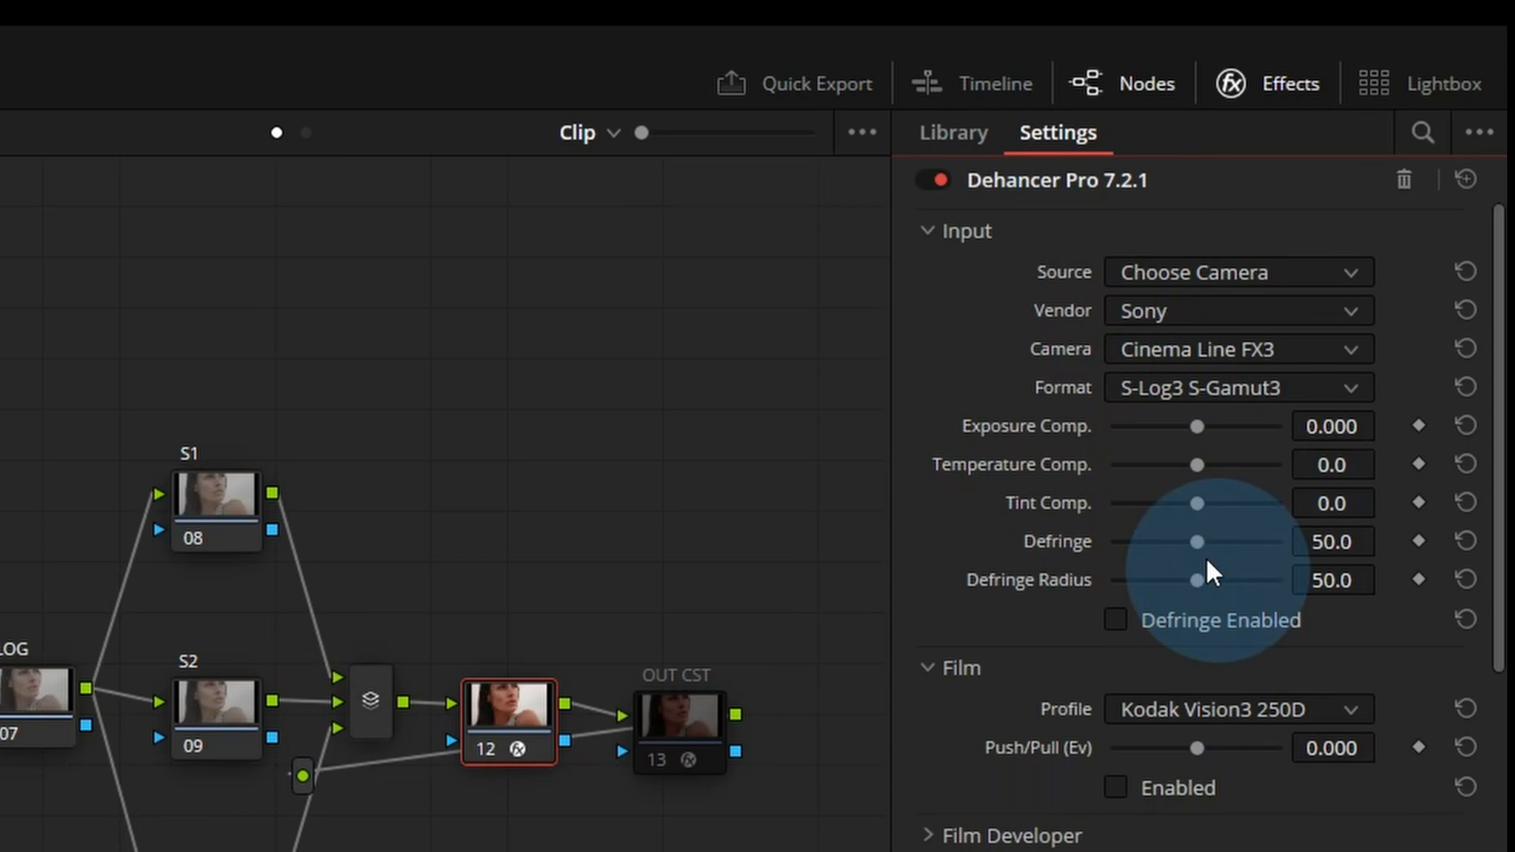
{"action": "left_click", "coordinate": [1152, 386]}
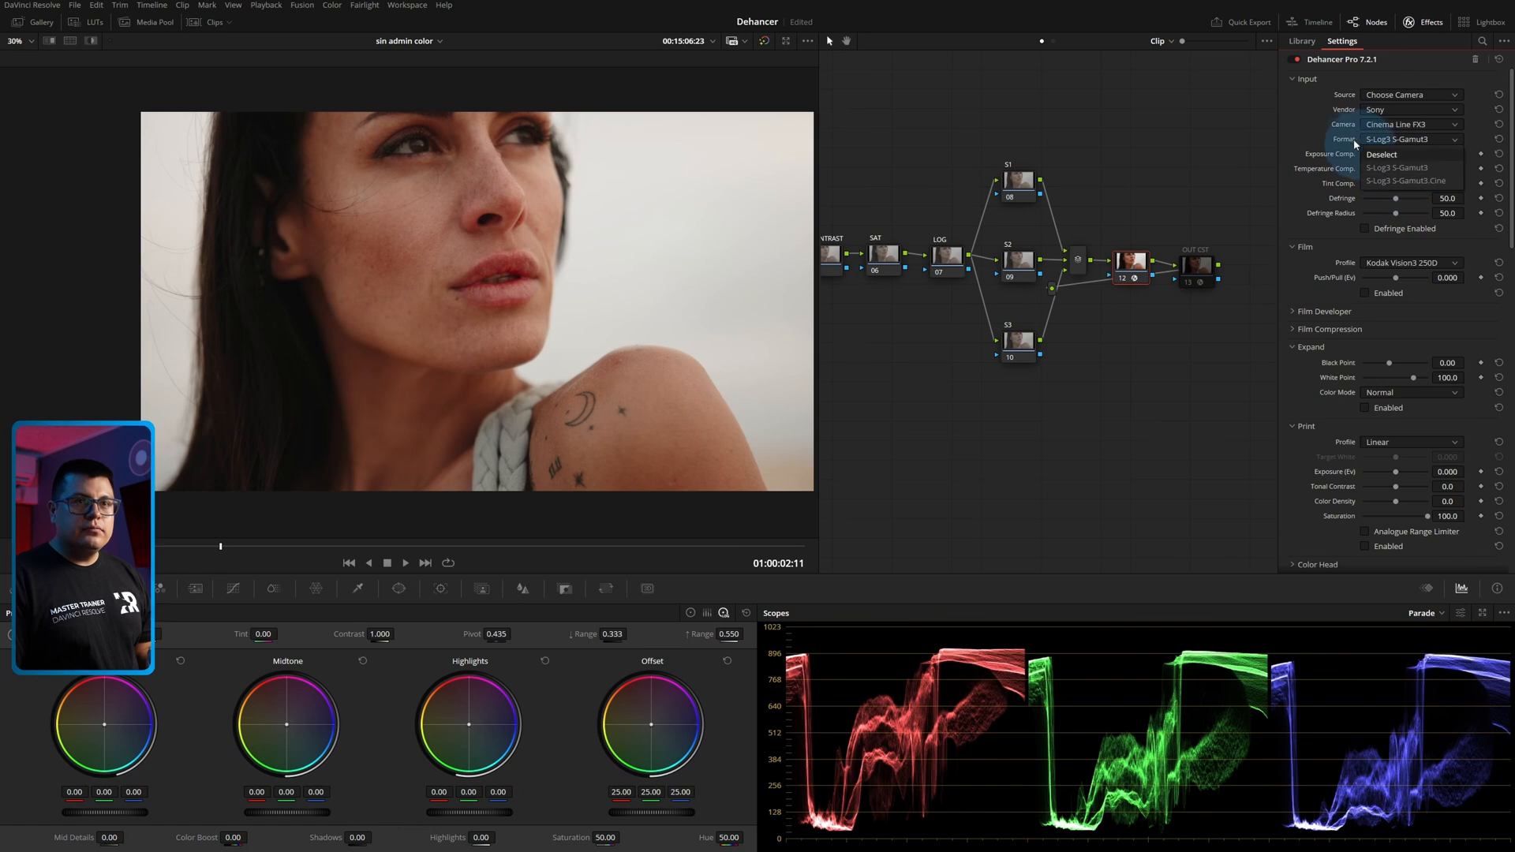
Set the input to vendor Arri, camera Alexa Mini and format Log C, and compare the image with the grade bypassed.
{"action": "left_click", "coordinate": [1394, 127]}
{"action": "left_click", "coordinate": [1386, 111]}
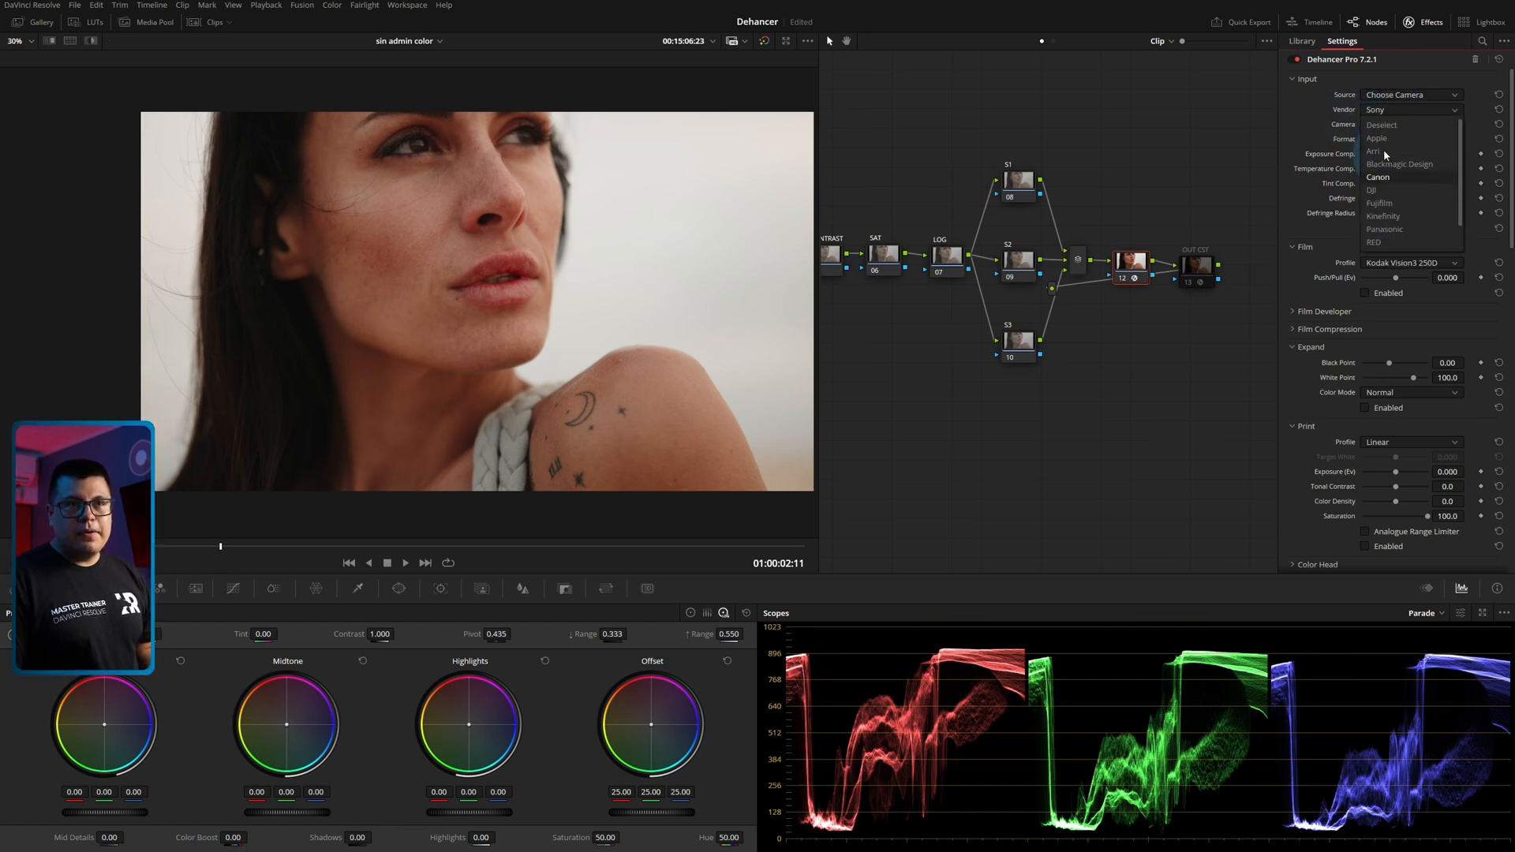
{"action": "left_click", "coordinate": [1384, 147]}
{"action": "left_click", "coordinate": [1408, 125]}
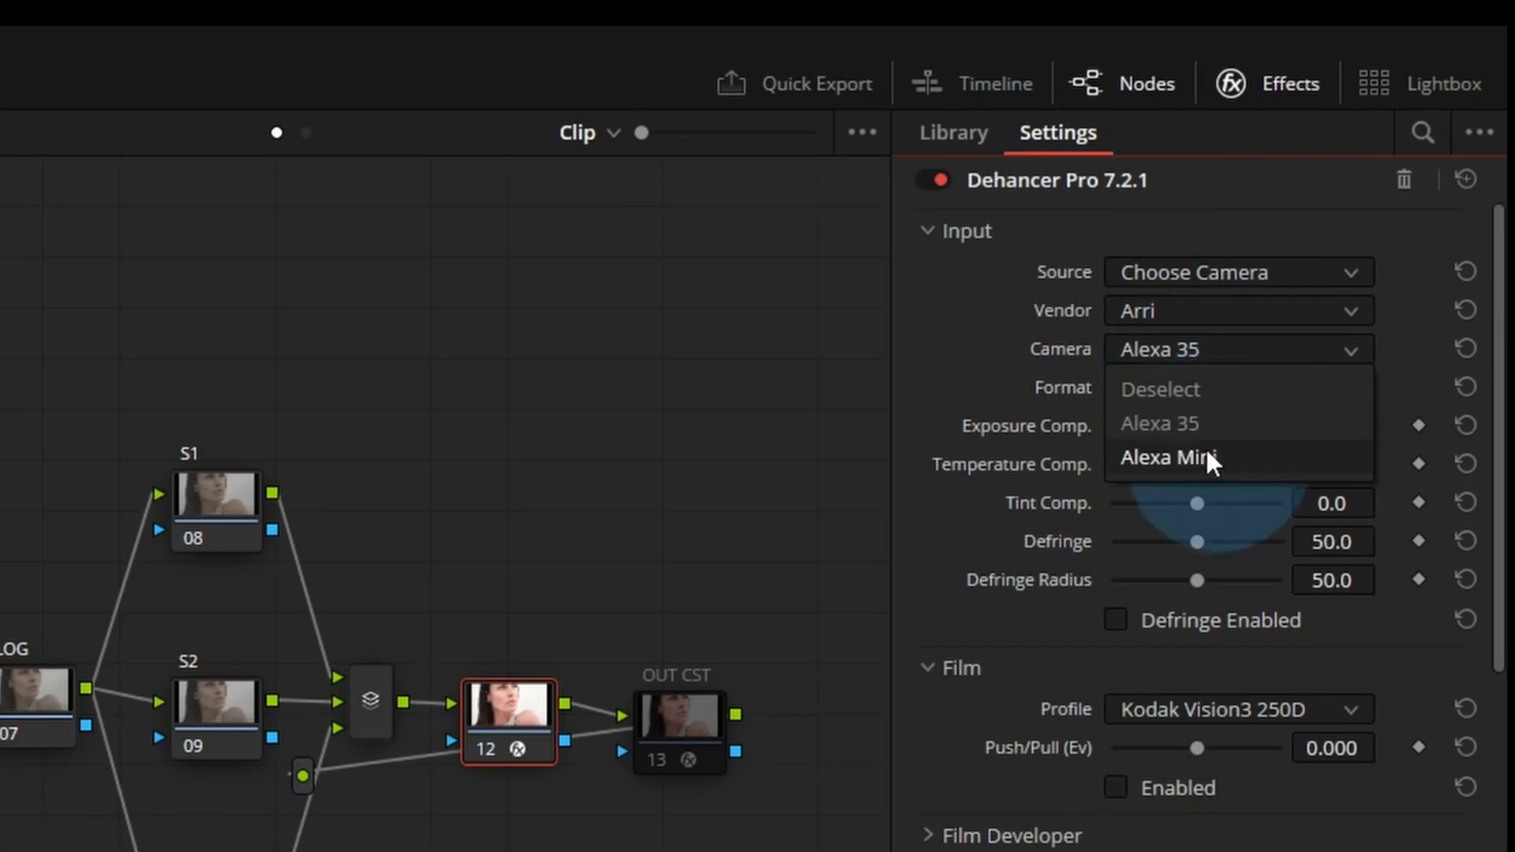
{"action": "left_click", "coordinate": [1396, 161]}
{"action": "left_click", "coordinate": [1201, 387]}
{"action": "left_click", "coordinate": [1192, 460]}
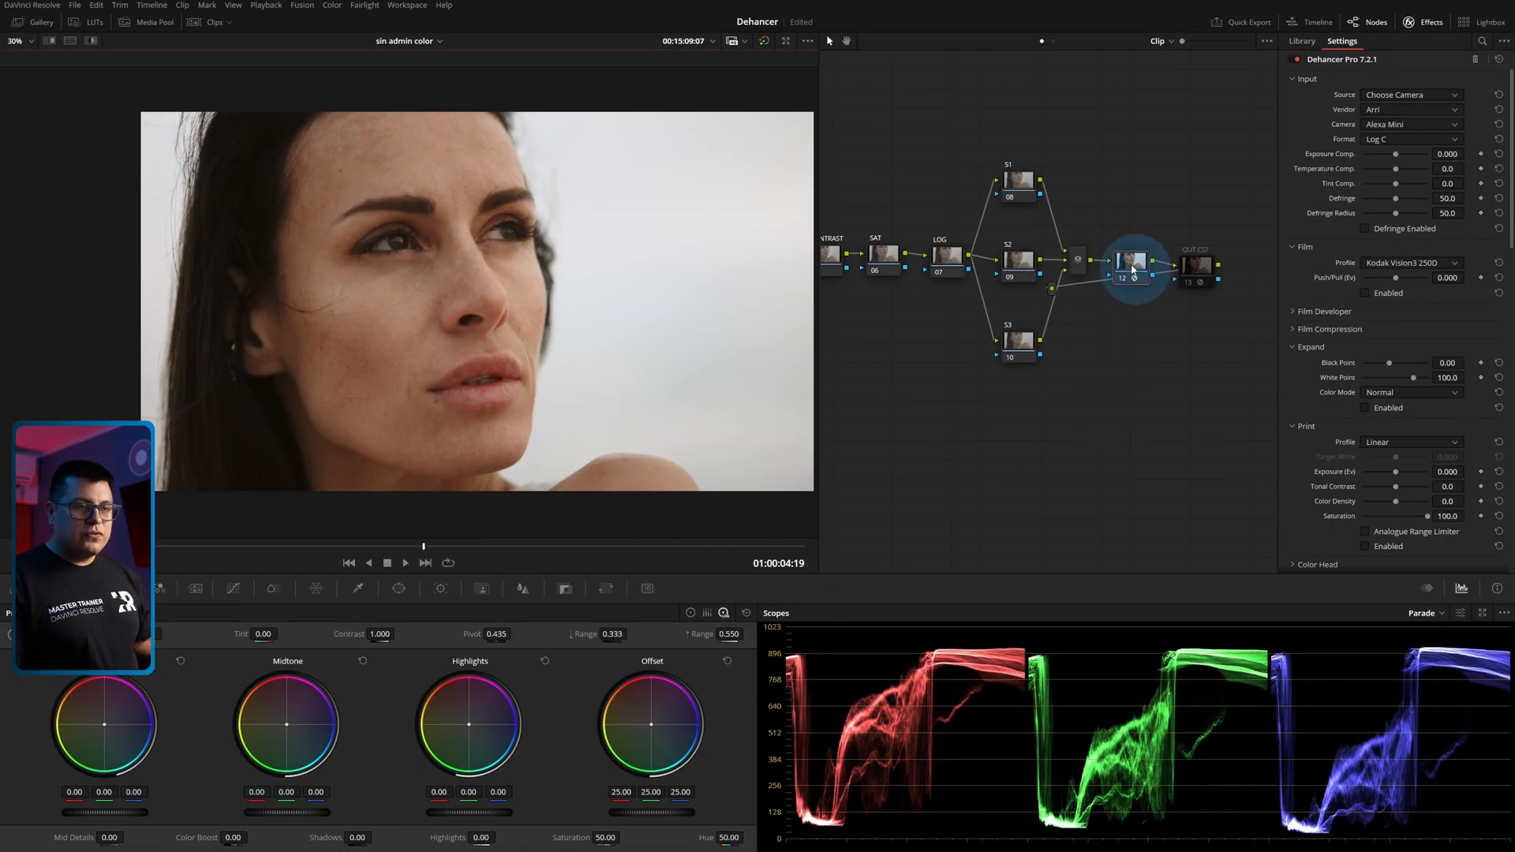
{"action": "key", "text": "shift+d"}
{"action": "key", "text": "shift+d"}
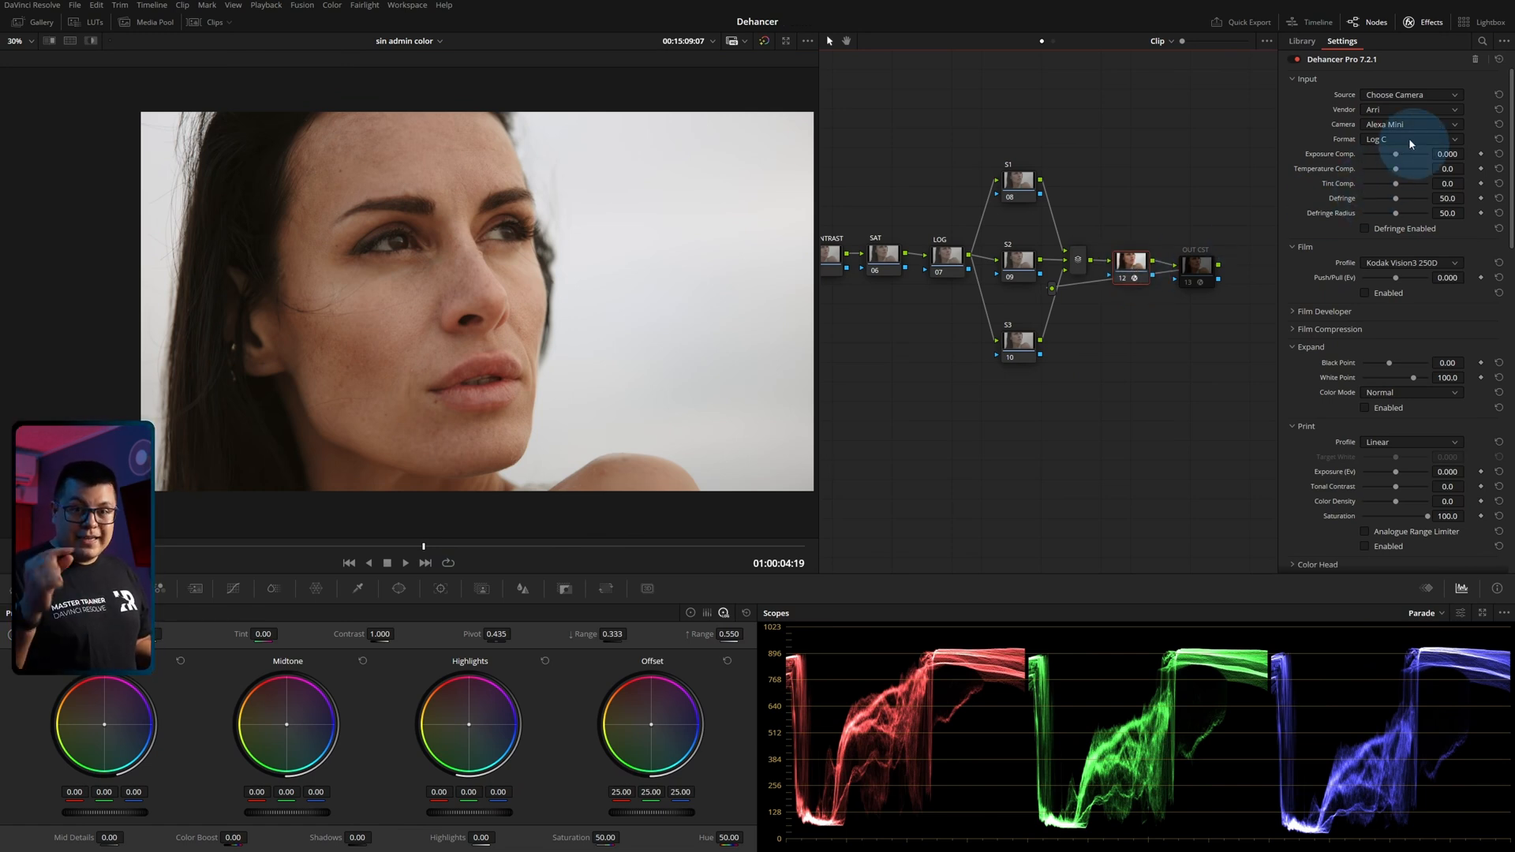
Set the Dehancer source back to DVR WG/Intermediate and re-enable the OUT CST and IN CST nodes.
{"action": "left_click", "coordinate": [1398, 96]}
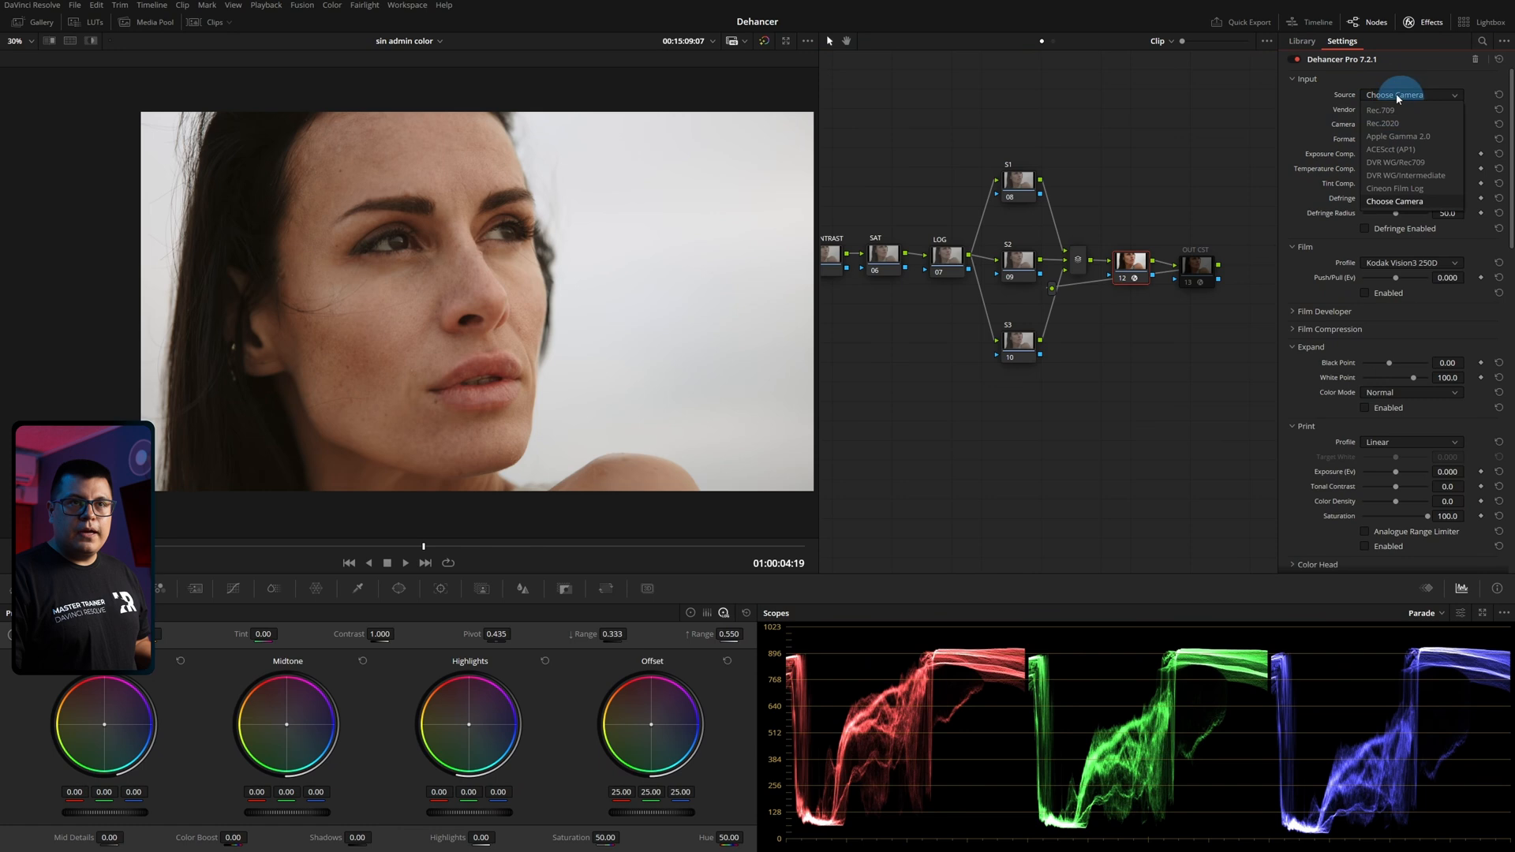
{"action": "left_click", "coordinate": [1397, 176]}
{"action": "left_click", "coordinate": [1197, 265]}
{"action": "key", "text": "ctrl+d"}
{"action": "mouse_move", "coordinate": [911, 148]}
{"action": "left_mouse_down"}
{"action": "mouse_move", "coordinate": [1114, 159]}
{"action": "mouse_move", "coordinate": [922, 168]}
{"action": "left_mouse_up"}
{"action": "left_click", "coordinate": [881, 280]}
{"action": "key", "text": "ctrl+d"}
{"action": "left_click_drag", "start_coordinate": [1119, 135], "coordinate": [1043, 144]}
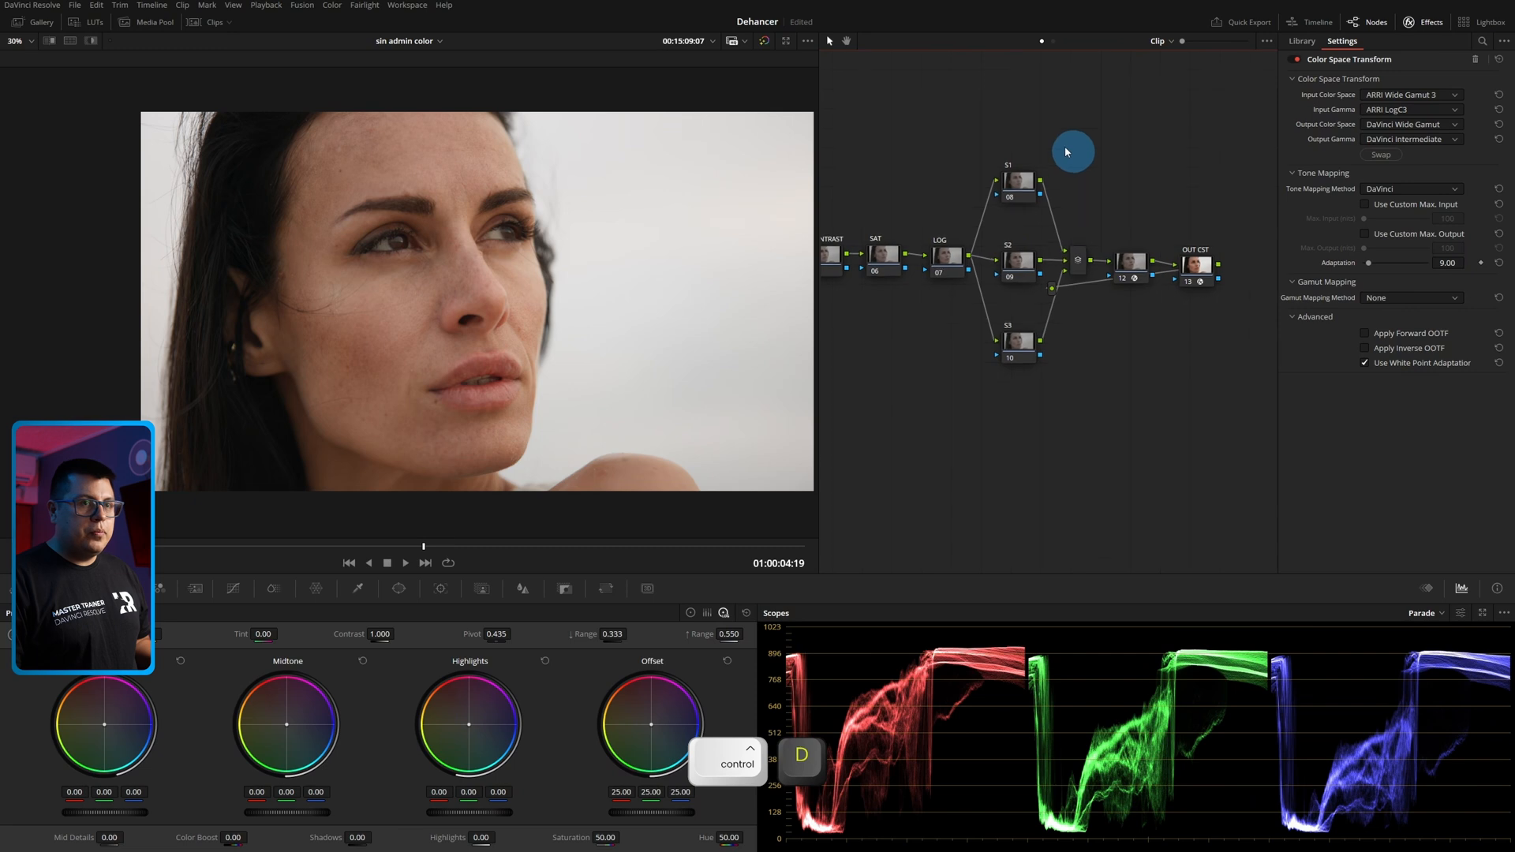
Collapse the Film and Expand sections in the settings of the Dehancer node.
{"action": "left_click", "coordinate": [1150, 265]}
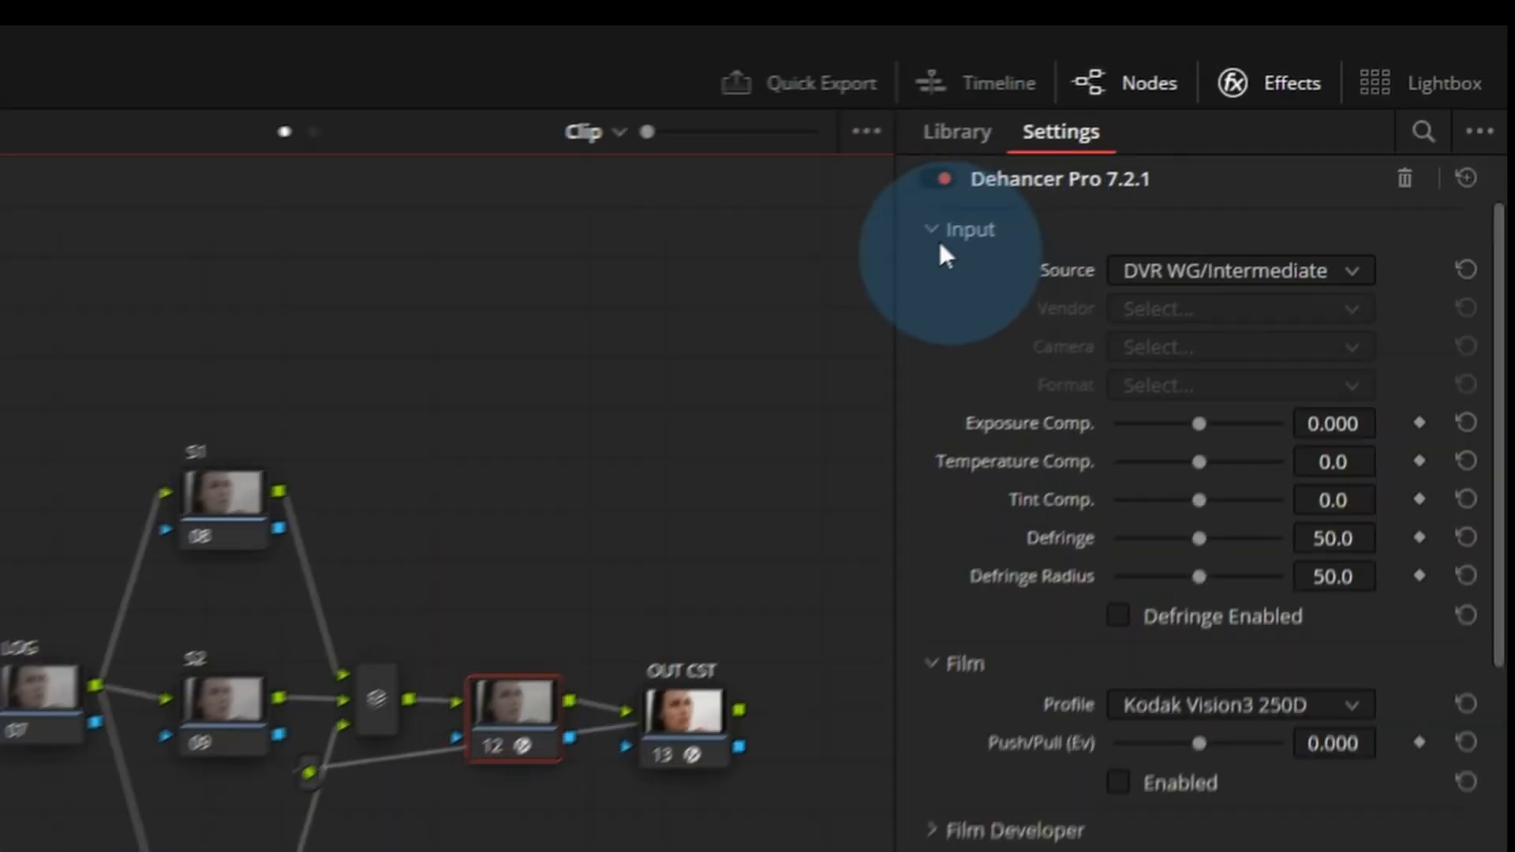
{"action": "left_click", "coordinate": [1292, 247]}
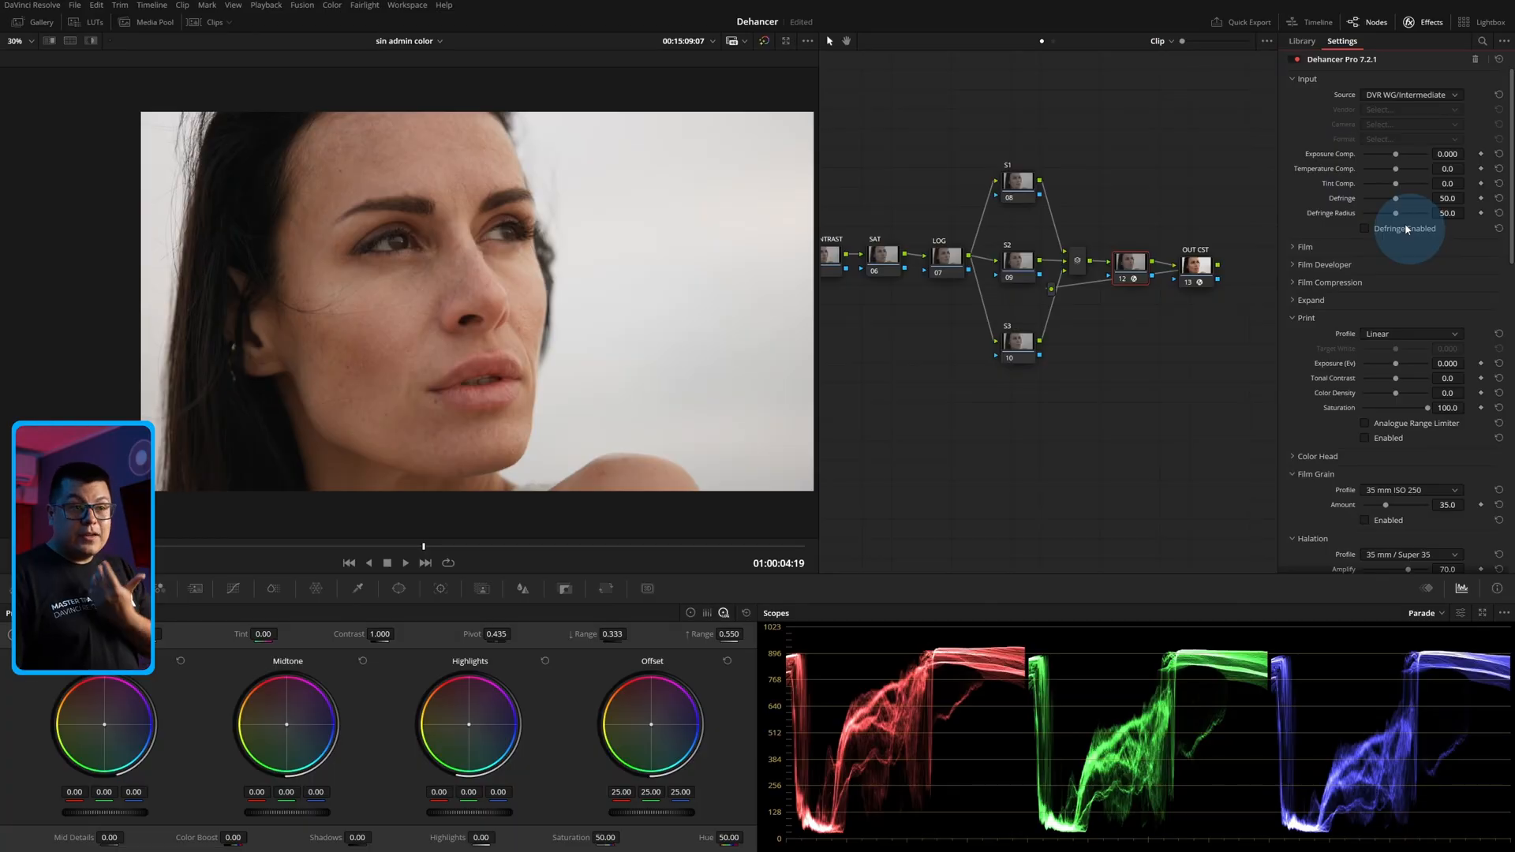
{"action": "left_click_drag", "start_coordinate": [829, 317], "coordinate": [1017, 332]}
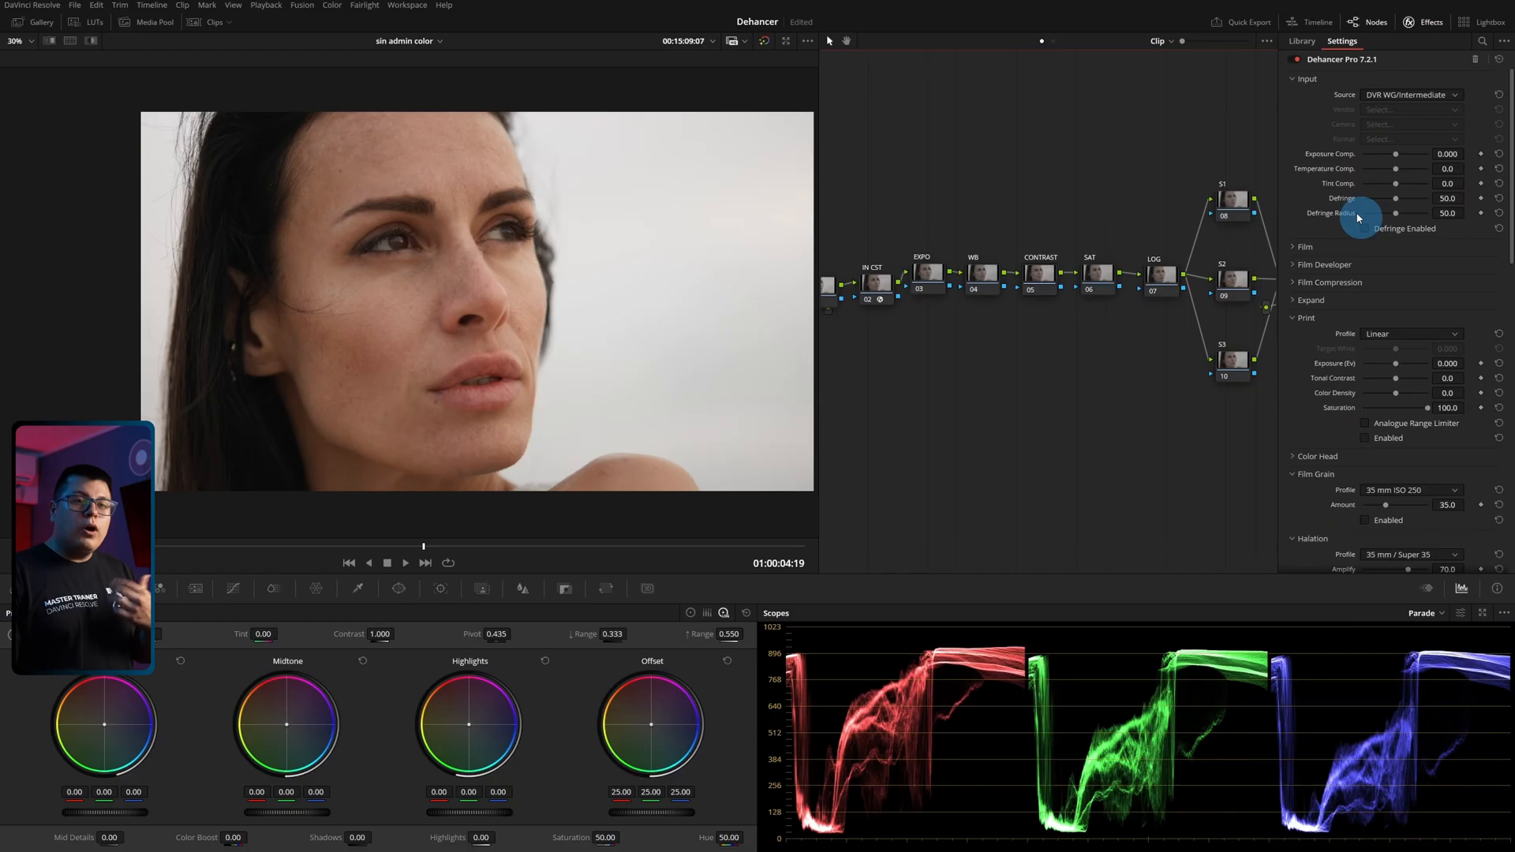
Enable Defringe, try a Defringe Radius of 36.7, and reset the defringe values to their defaults.
{"action": "scroll", "coordinate": [1309, 324], "scroll_direction": "down", "scroll_amount": 6}
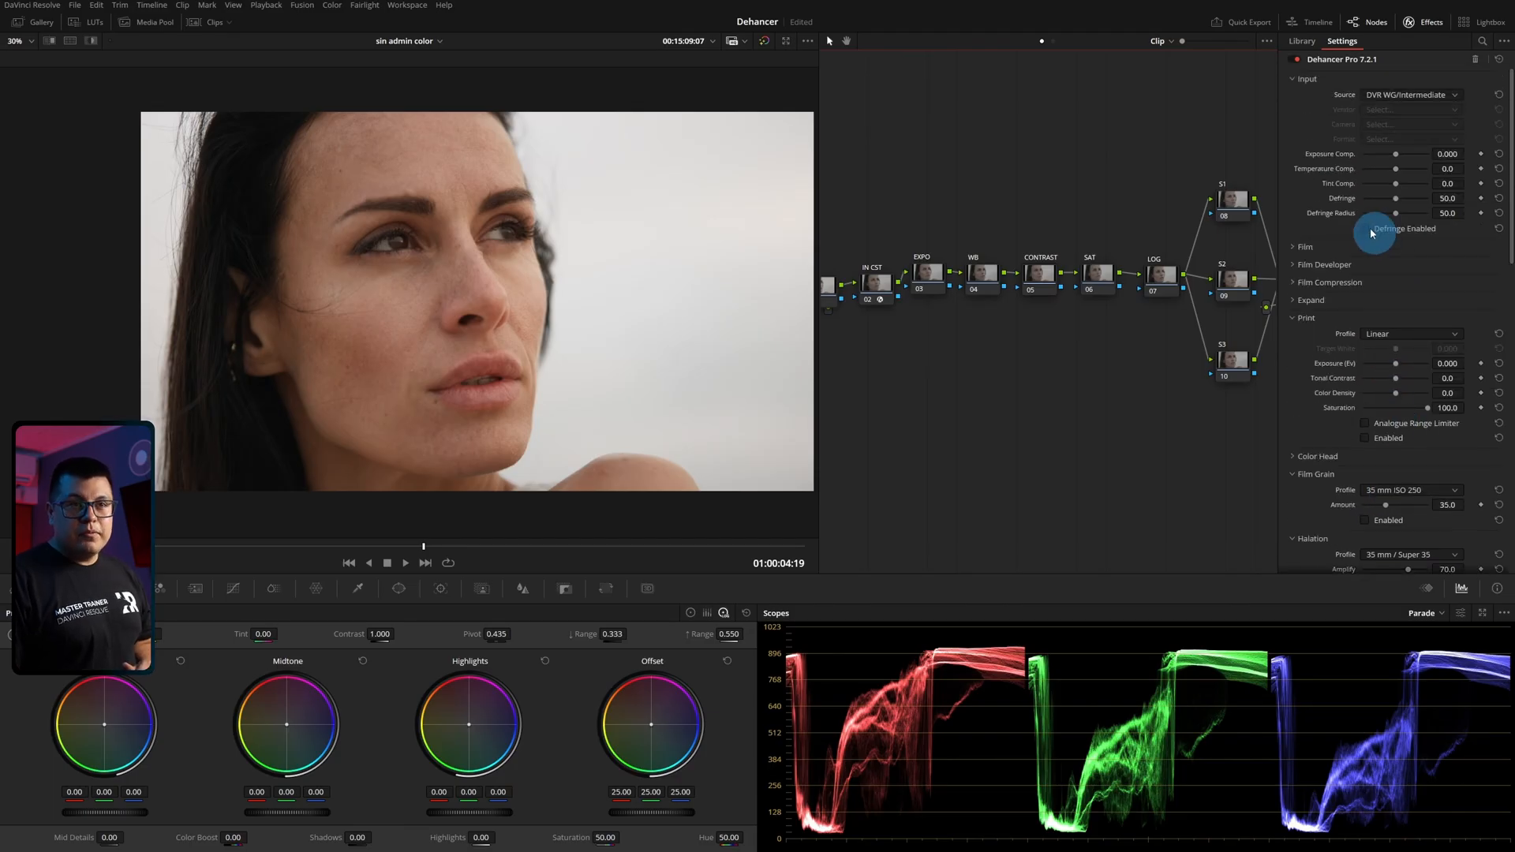
{"action": "left_click", "coordinate": [1365, 231]}
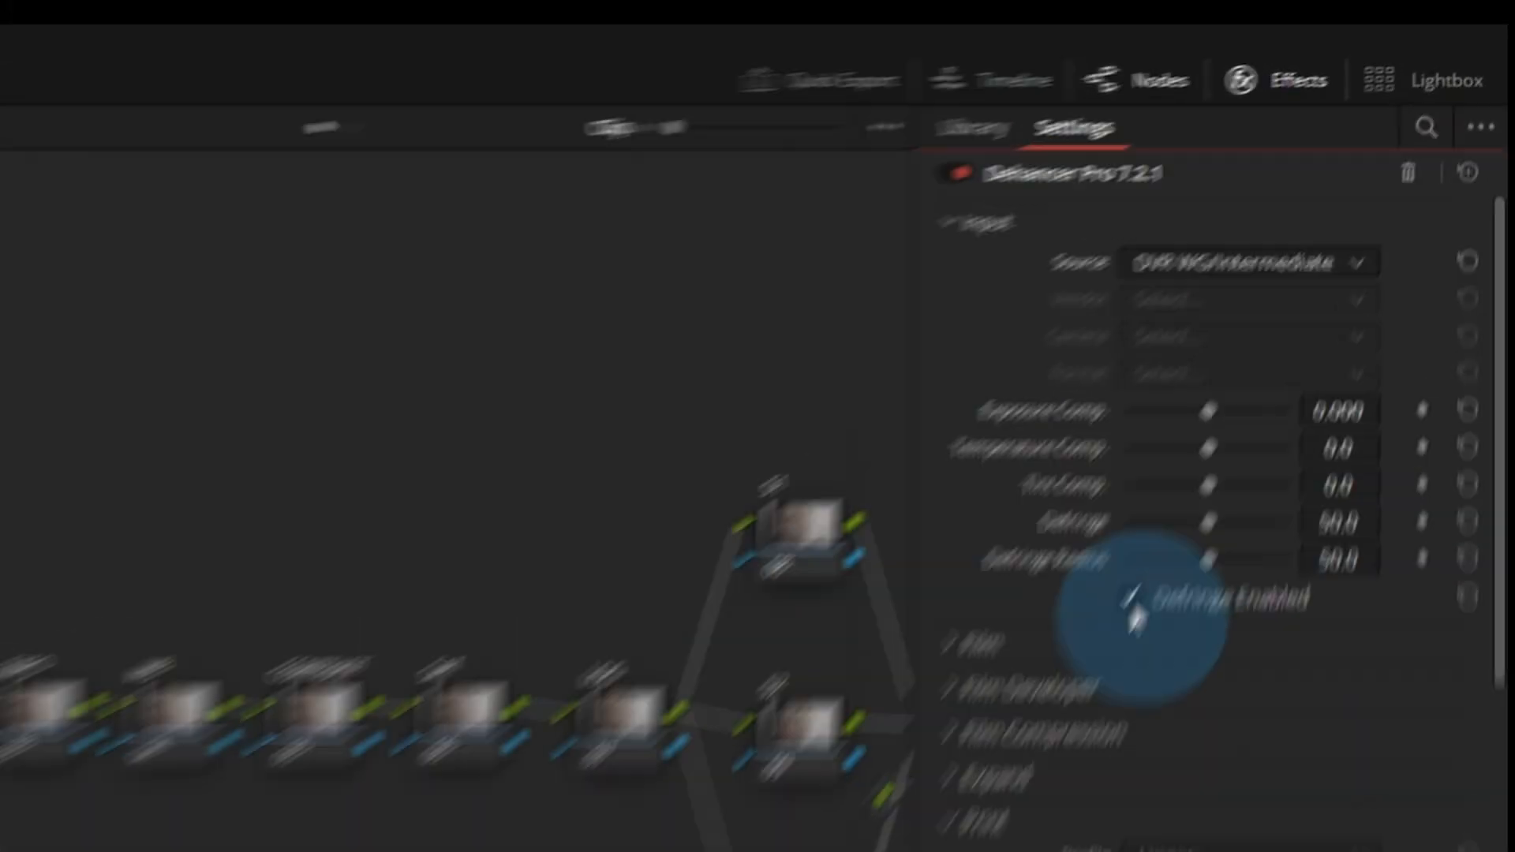
{"action": "mouse_move", "coordinate": [1208, 522]}
{"action": "left_mouse_down"}
{"action": "mouse_move", "coordinate": [1172, 528]}
{"action": "mouse_move", "coordinate": [1199, 525]}
{"action": "left_mouse_up"}
{"action": "left_click_drag", "start_coordinate": [1208, 561], "coordinate": [1160, 568]}
{"action": "double_click", "coordinate": [1077, 543]}
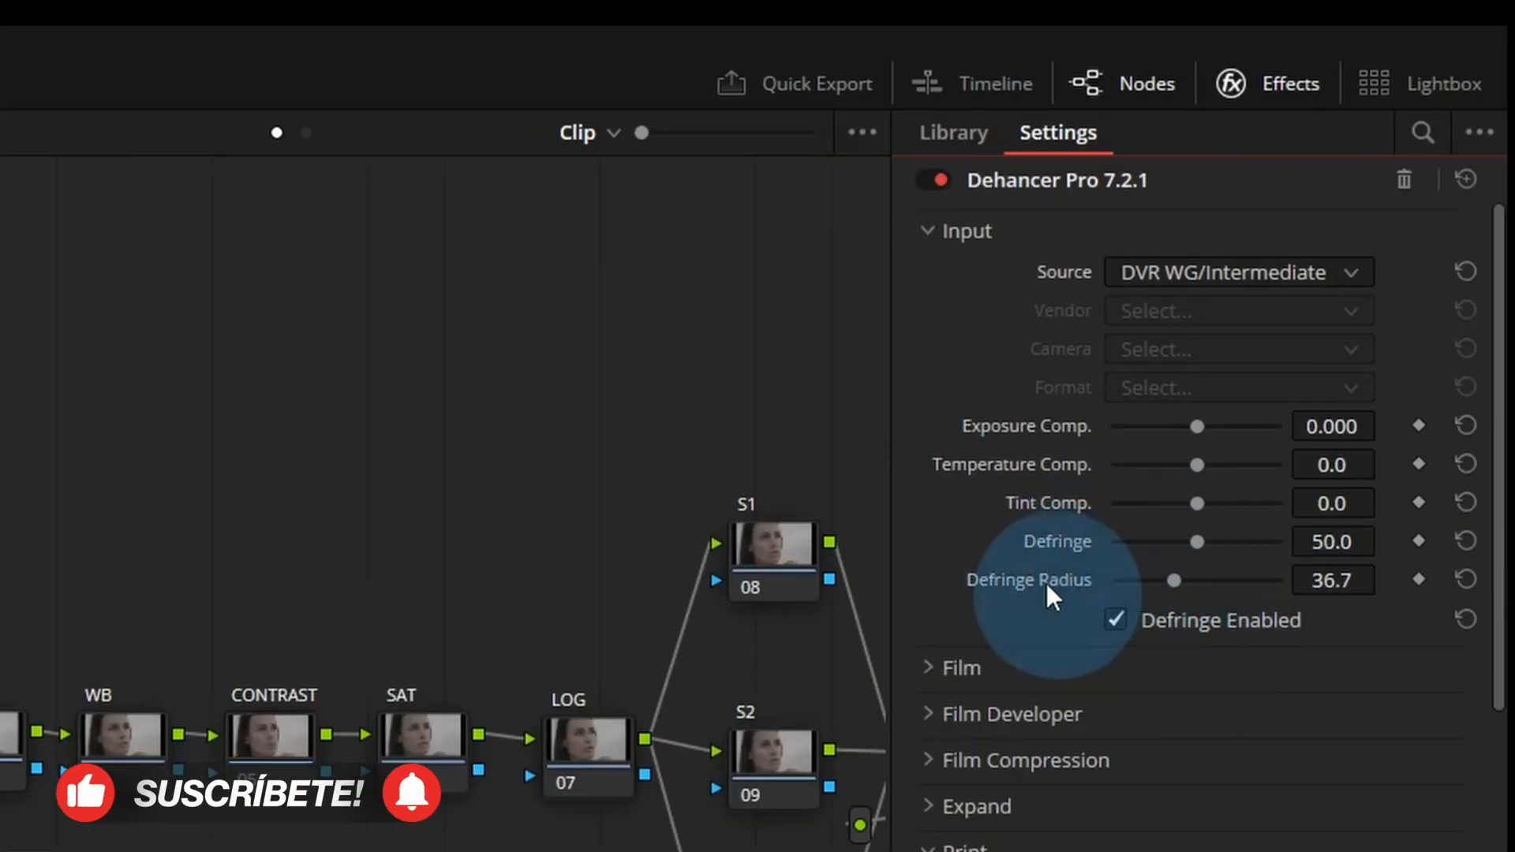
{"action": "double_click", "coordinate": [1046, 584]}
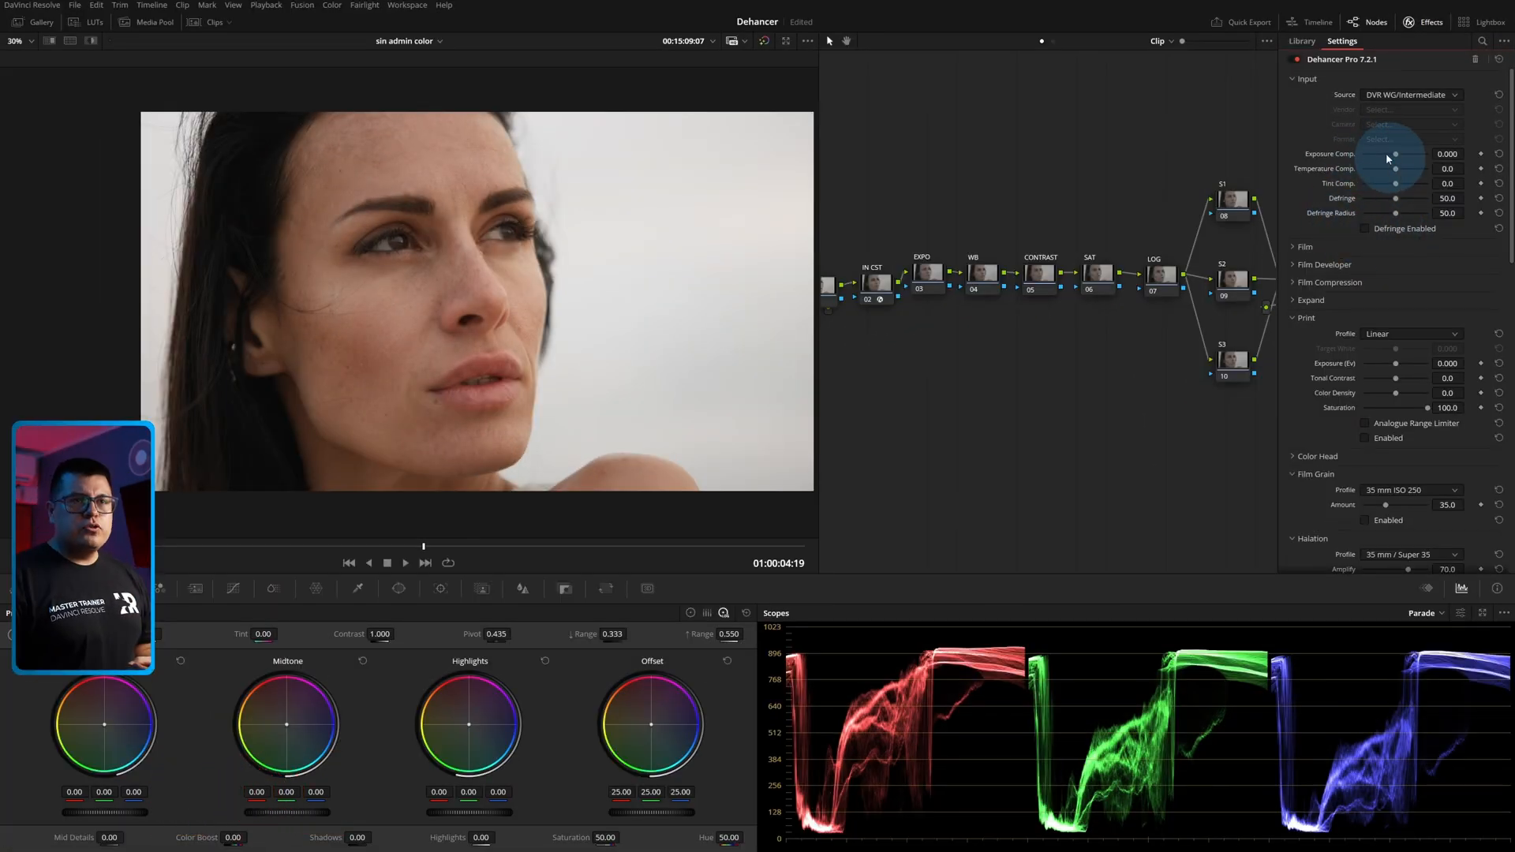
Set Exposure Comp. to about 1.074 and both Temperature Comp. and Tint Comp. to about -2.8.
{"action": "mouse_move", "coordinate": [1395, 159]}
{"action": "left_mouse_down"}
{"action": "mouse_move", "coordinate": [1408, 159]}
{"action": "mouse_move", "coordinate": [1372, 178]}
{"action": "mouse_move", "coordinate": [1396, 178]}
{"action": "left_mouse_up"}
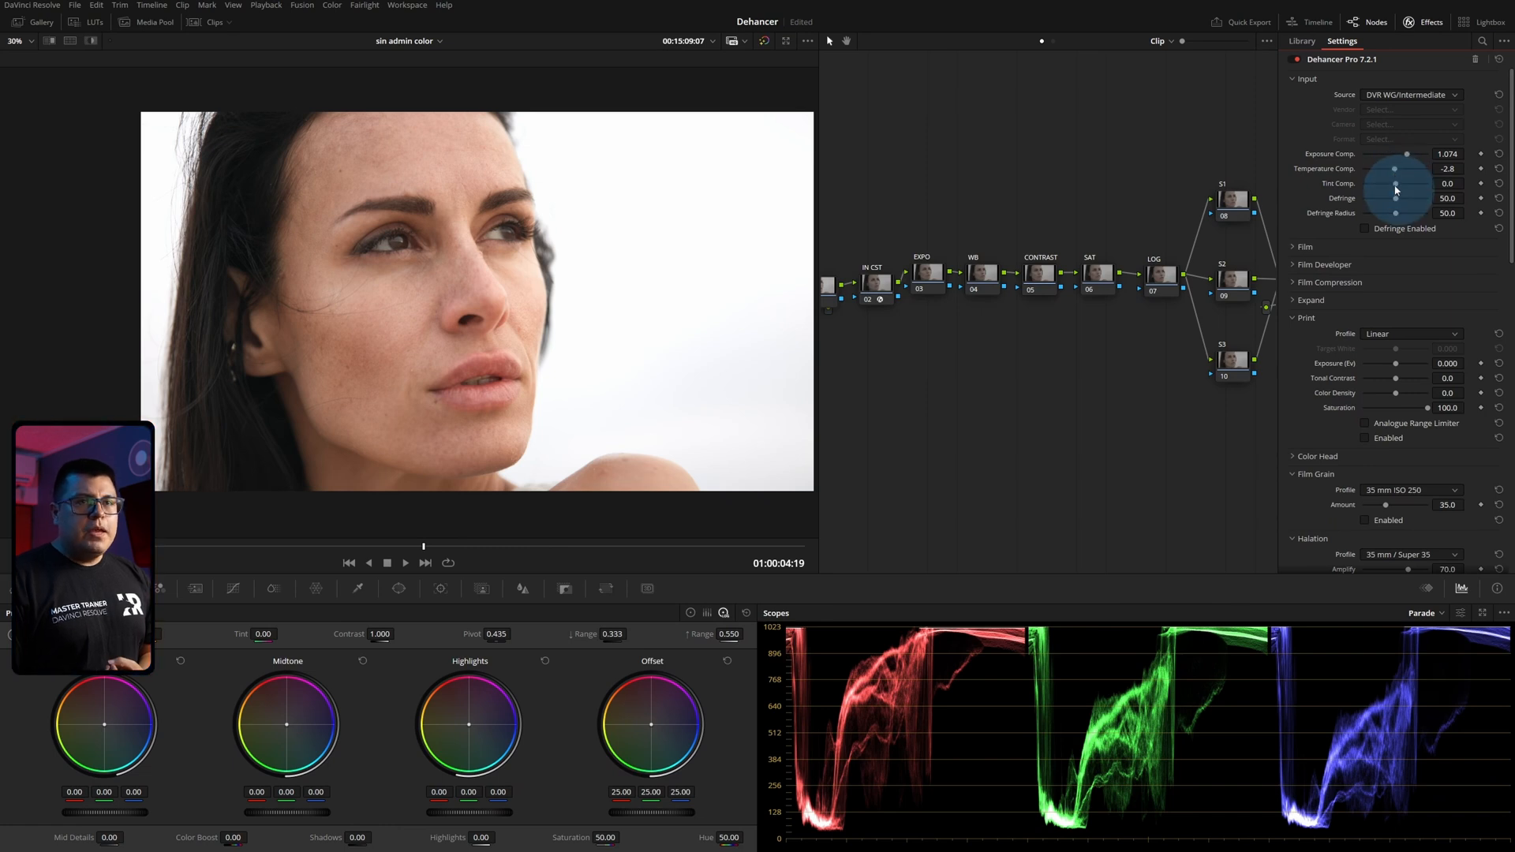
{"action": "mouse_move", "coordinate": [1395, 190]}
{"action": "left_mouse_down"}
{"action": "mouse_move", "coordinate": [1354, 196]}
{"action": "mouse_move", "coordinate": [1407, 194]}
{"action": "mouse_move", "coordinate": [1394, 193]}
{"action": "left_mouse_up"}
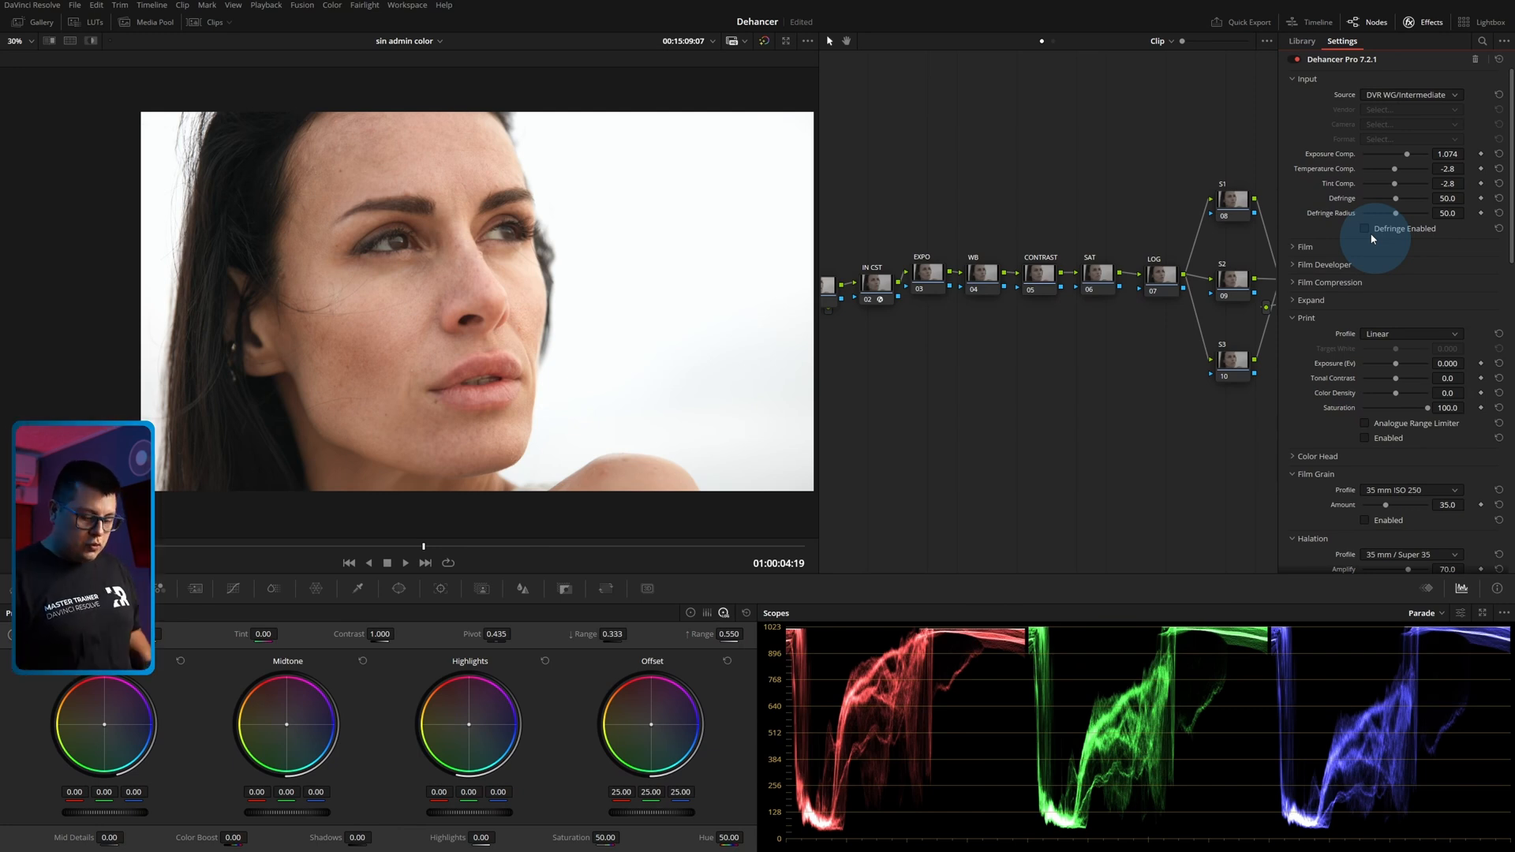
Go to the next clip, the woman in front of the dune, and disable its Dehancer node 12.
{"action": "key", "text": "Down"}
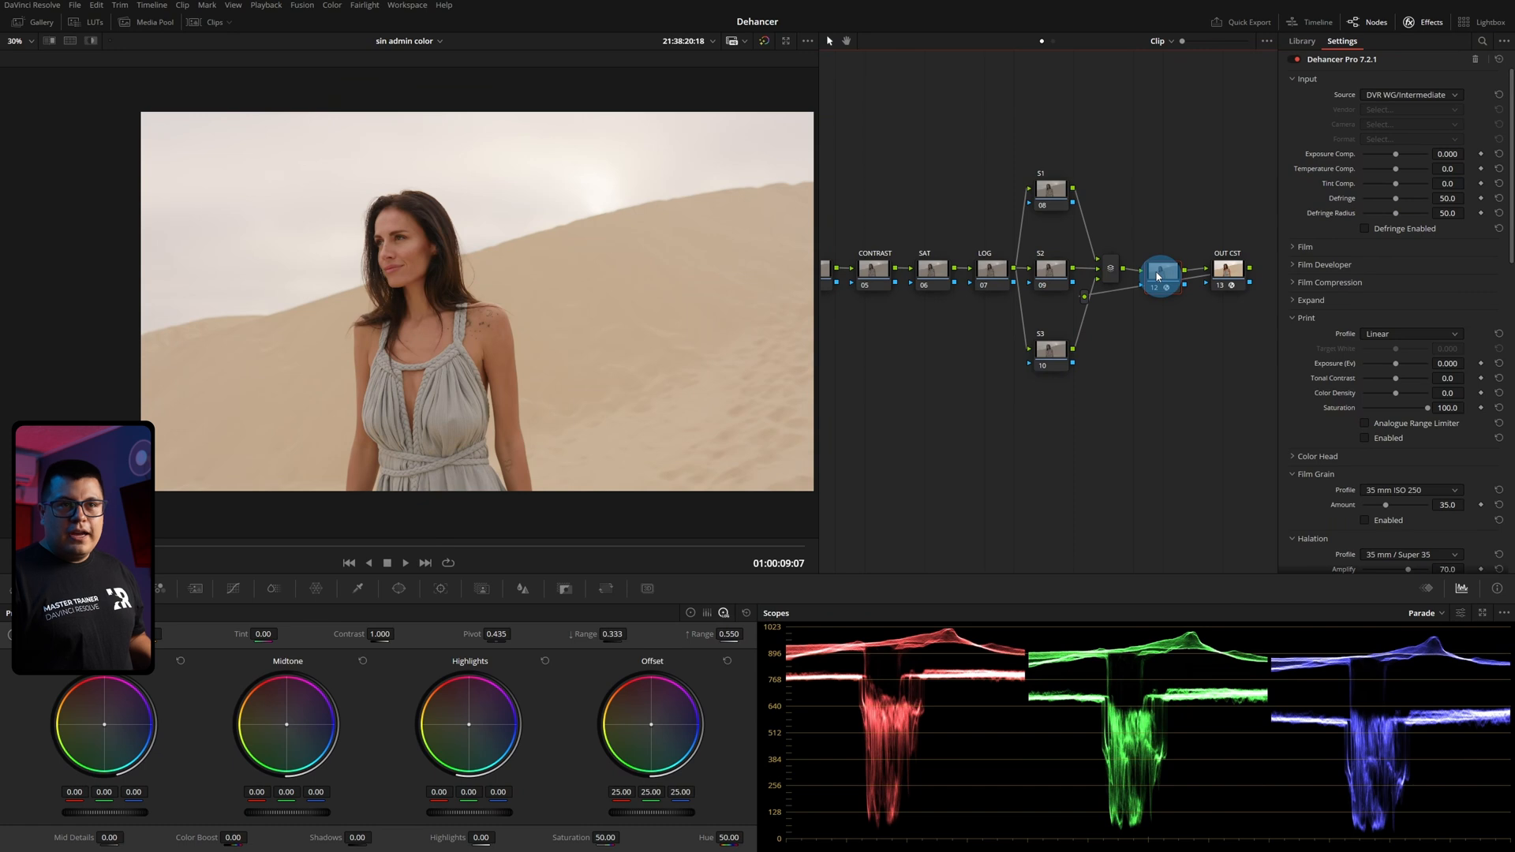
{"action": "left_click", "coordinate": [1157, 276]}
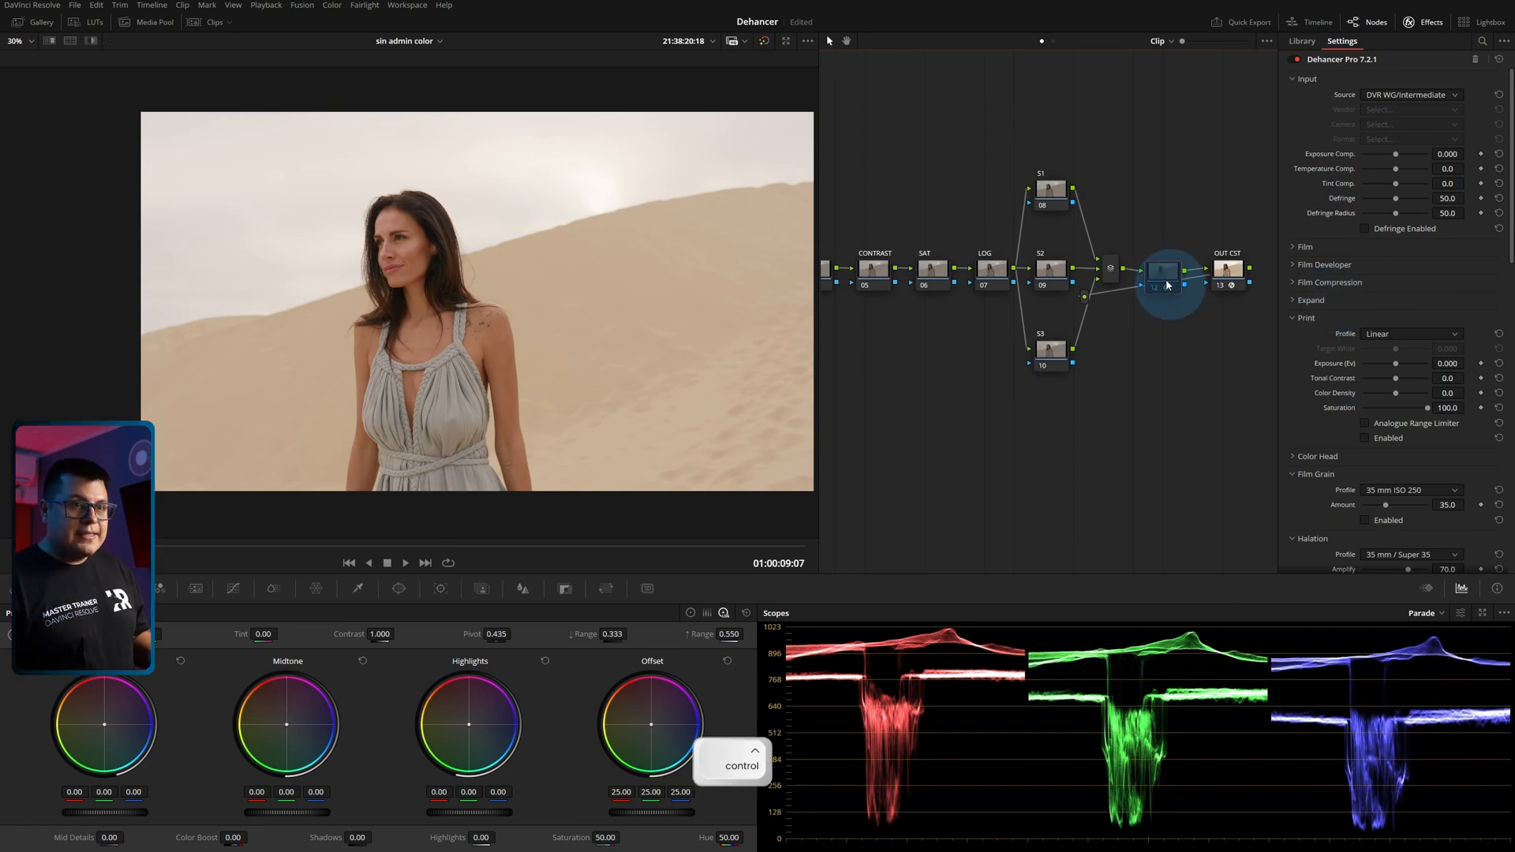
{"action": "key", "text": "ctrl+d"}
Apply the Dehancer Pro 7.2.1 effect to the LOG node and disable all of its tools.
{"action": "left_click", "coordinate": [992, 269]}
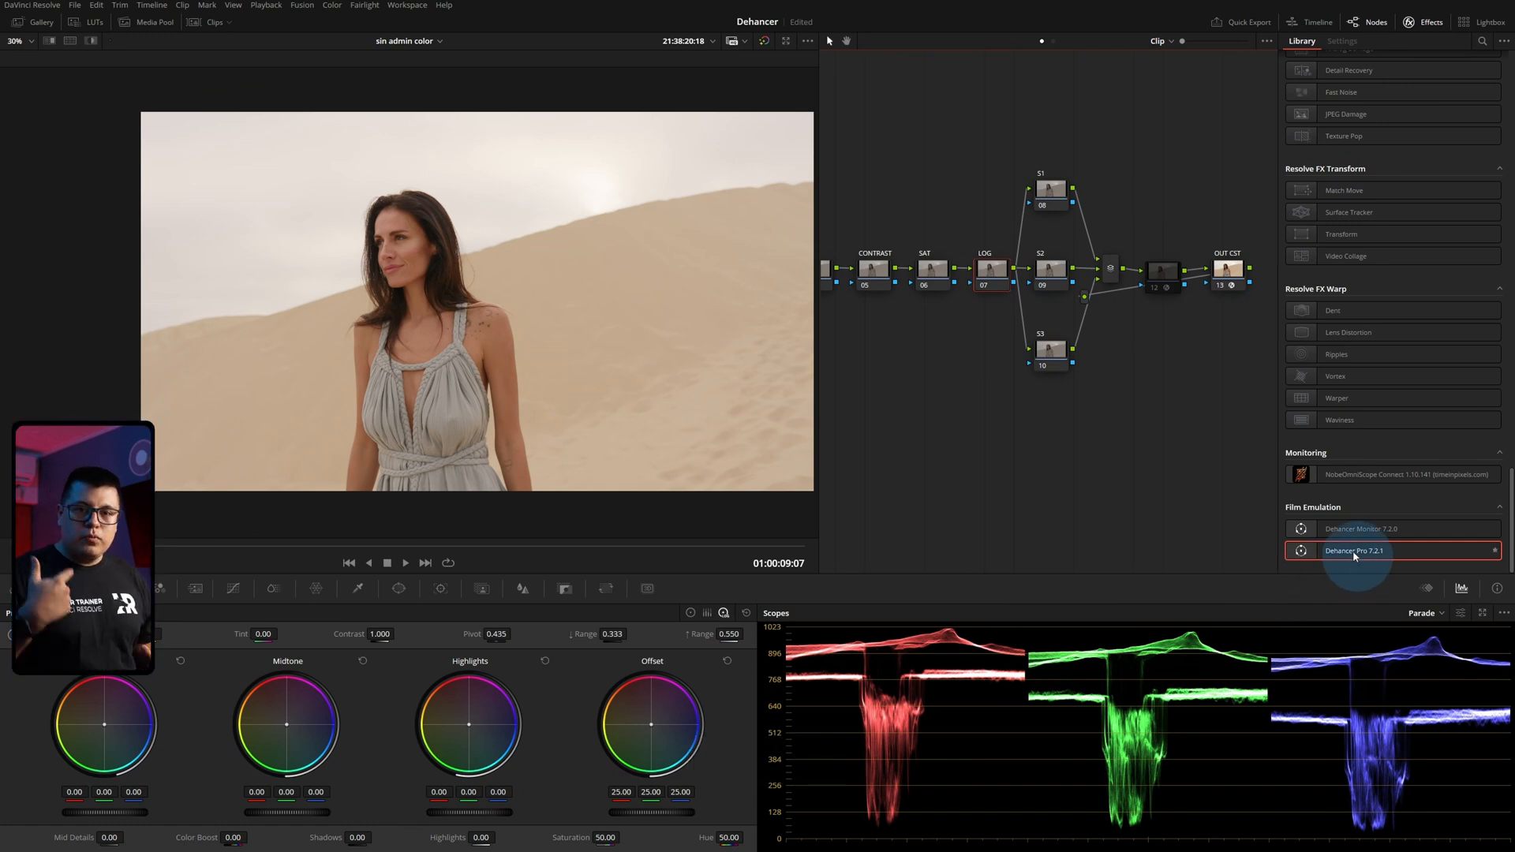
{"action": "left_click_drag", "start_coordinate": [1354, 556], "coordinate": [994, 275]}
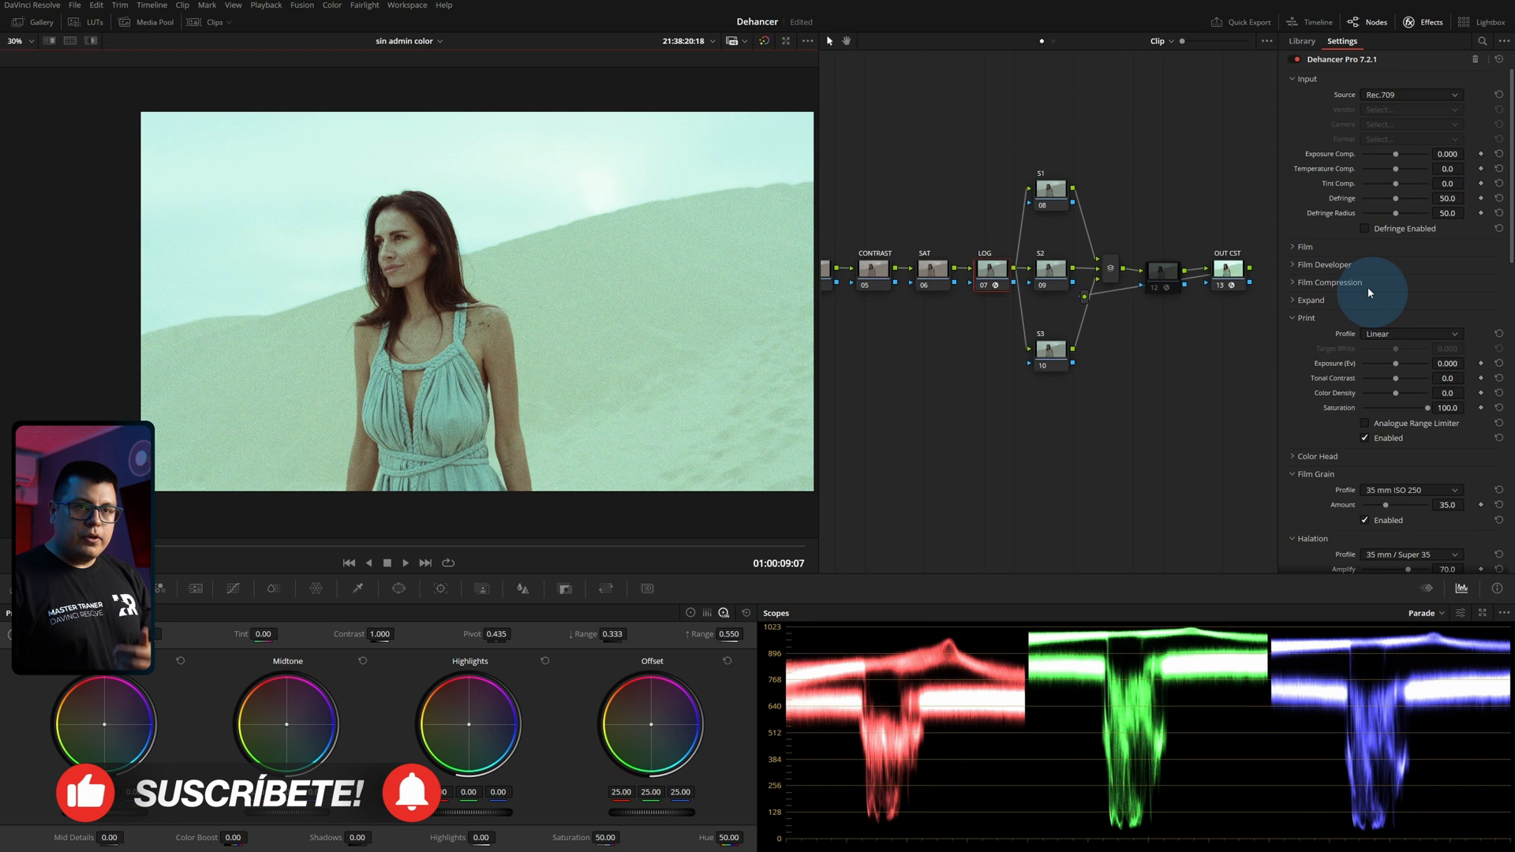
{"action": "scroll", "coordinate": [1369, 288], "scroll_direction": "down", "scroll_amount": 10}
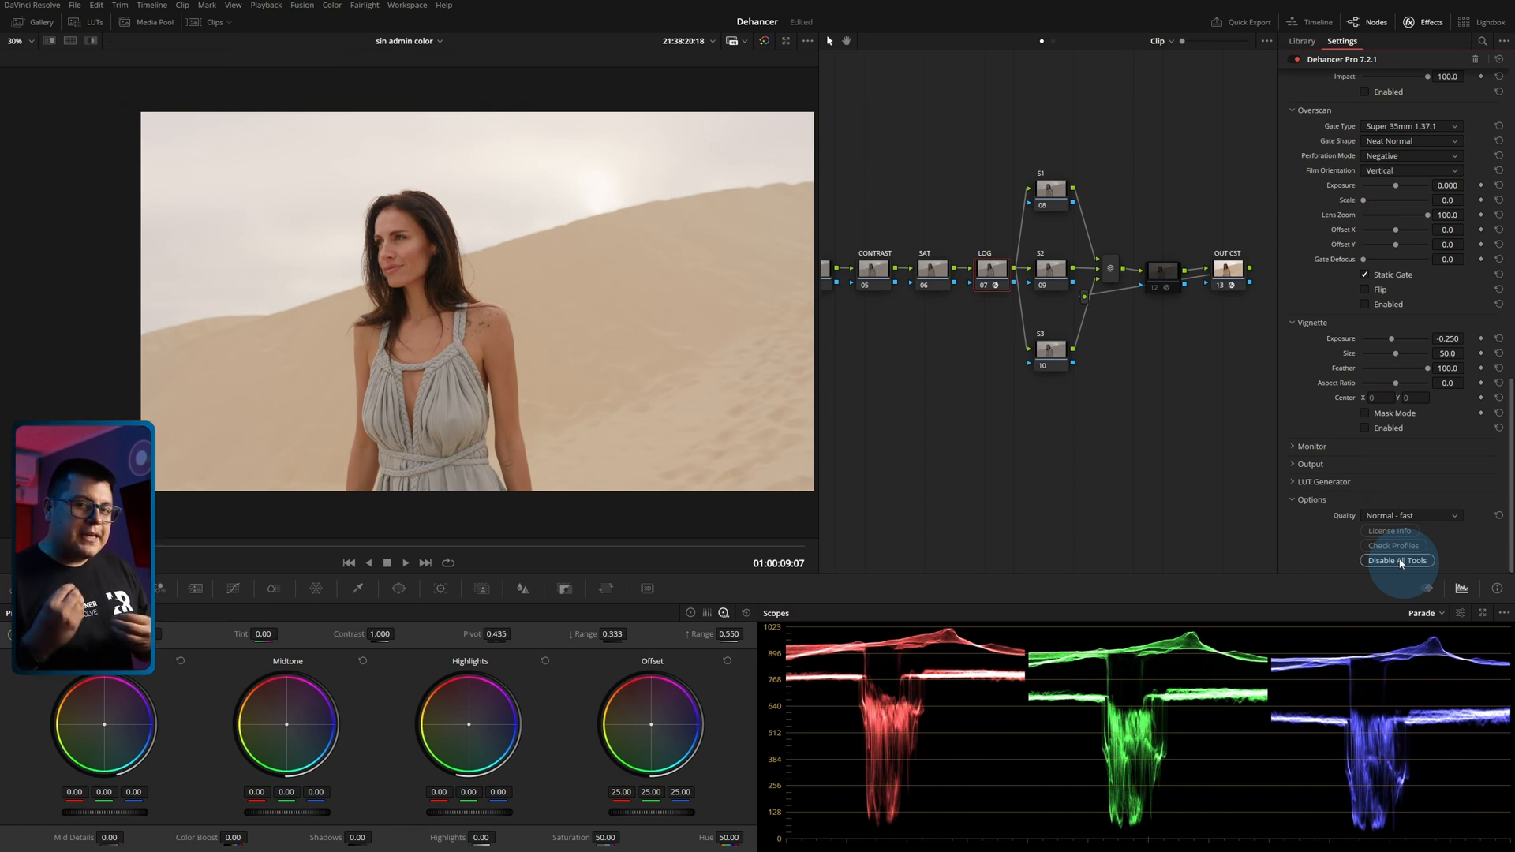
Reset the grade of the LOG node and re-enable the Dehancer effect on node 12.
{"action": "right_click", "coordinate": [993, 270]}
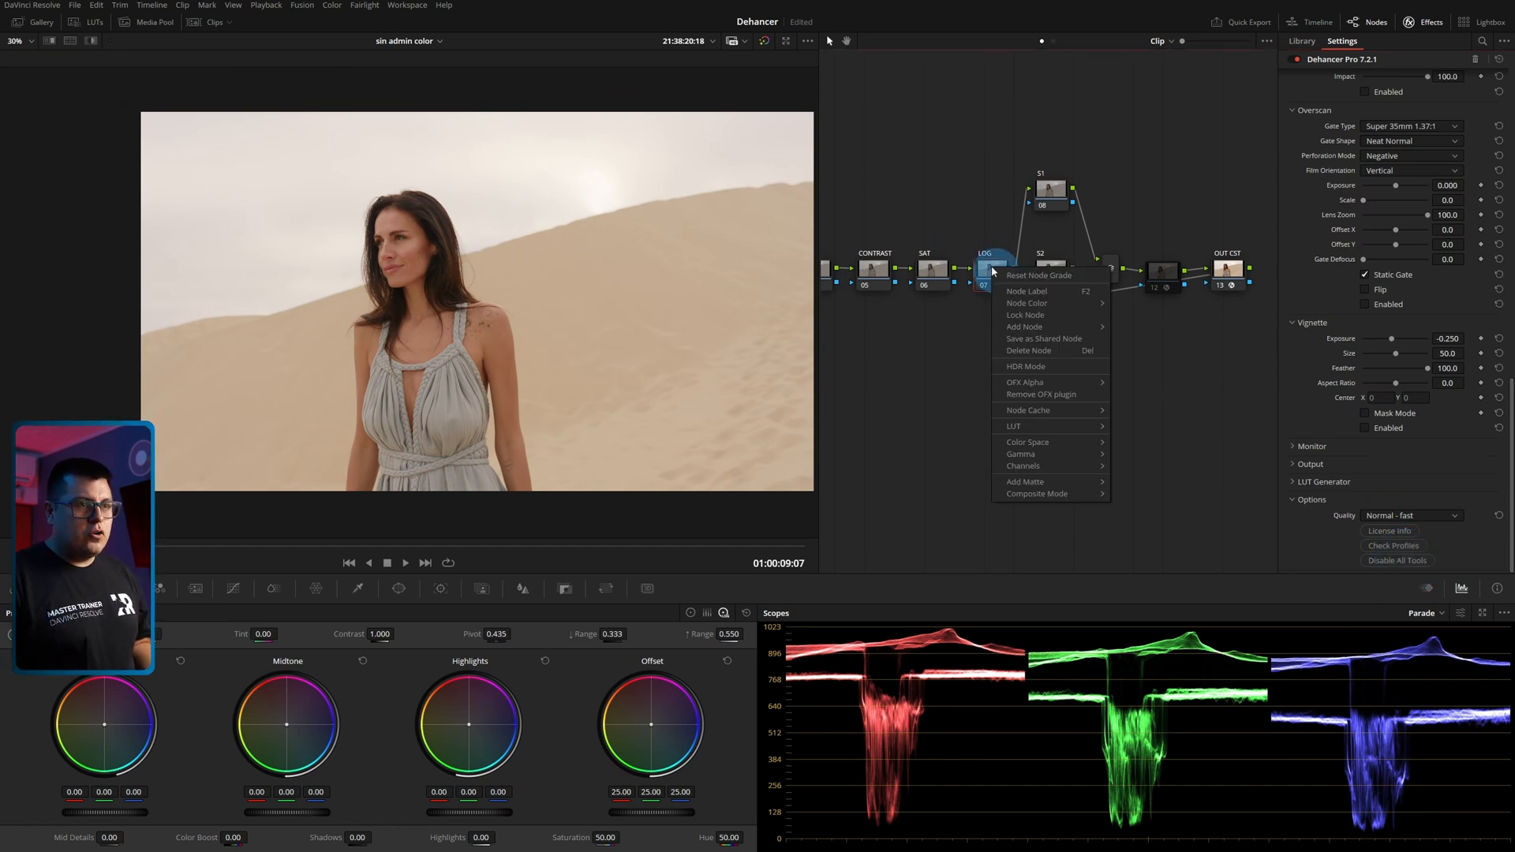
{"action": "left_click", "coordinate": [1017, 277]}
{"action": "left_click", "coordinate": [1162, 283]}
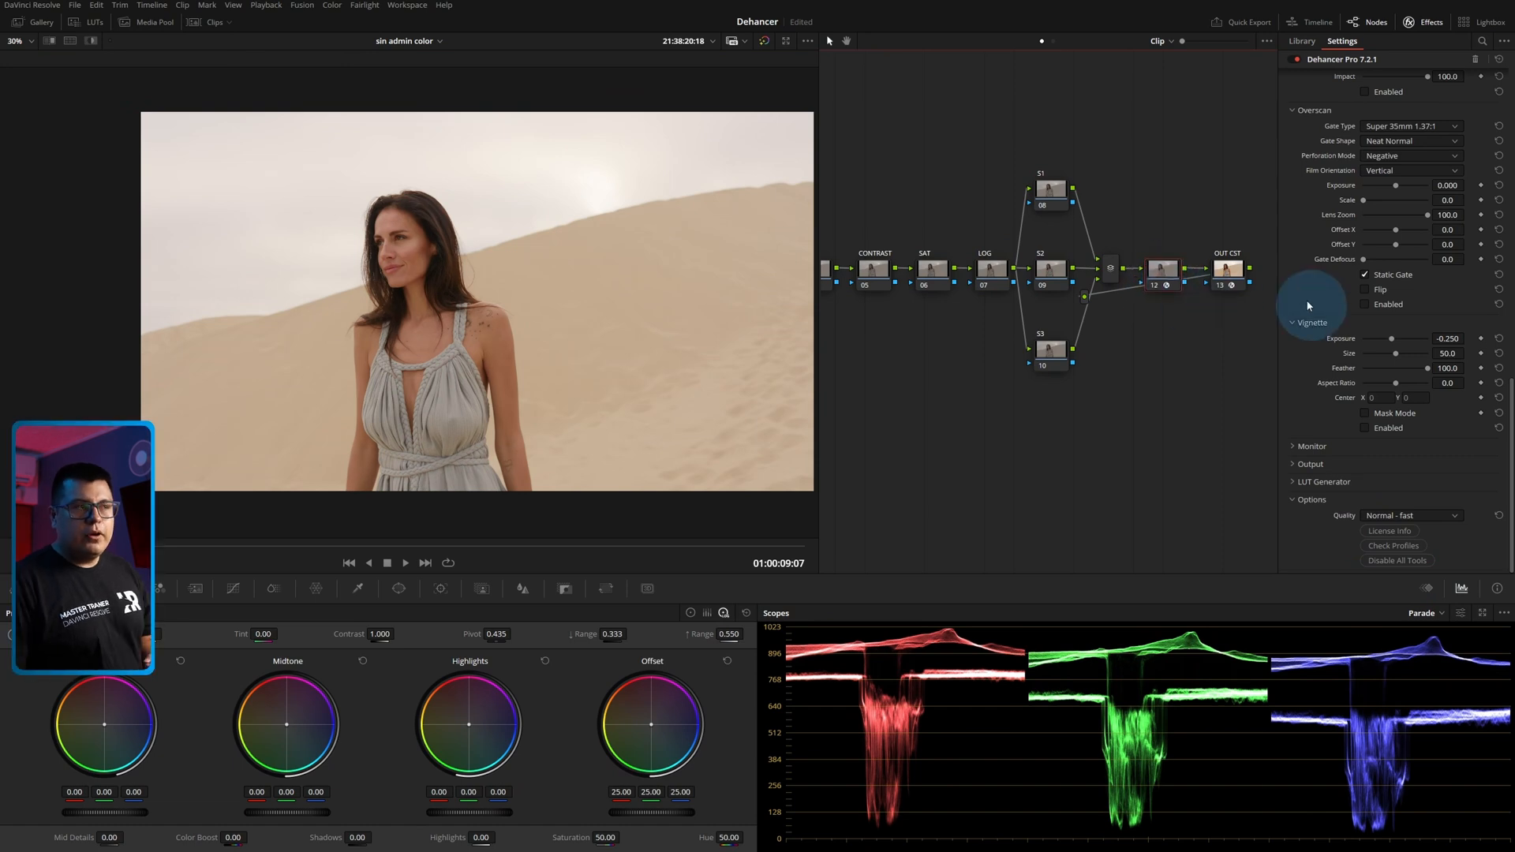
Collapse the Input section, expand Film, and enable film emulation with the Kodak Vision3 250D profile.
{"action": "scroll", "coordinate": [1357, 322], "scroll_direction": "up", "scroll_amount": 10}
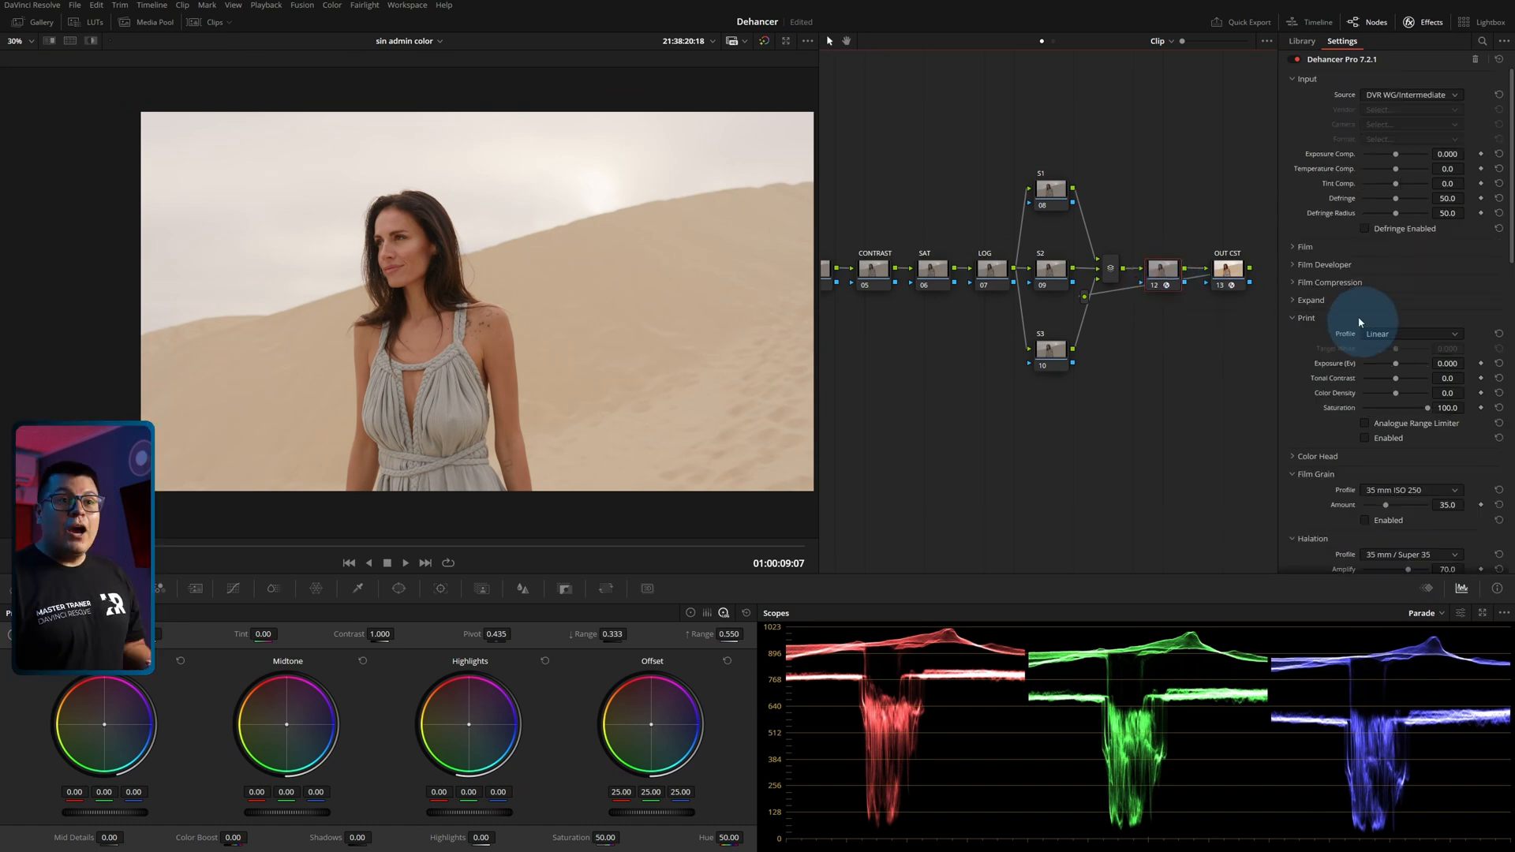
{"action": "left_click", "coordinate": [1300, 81]}
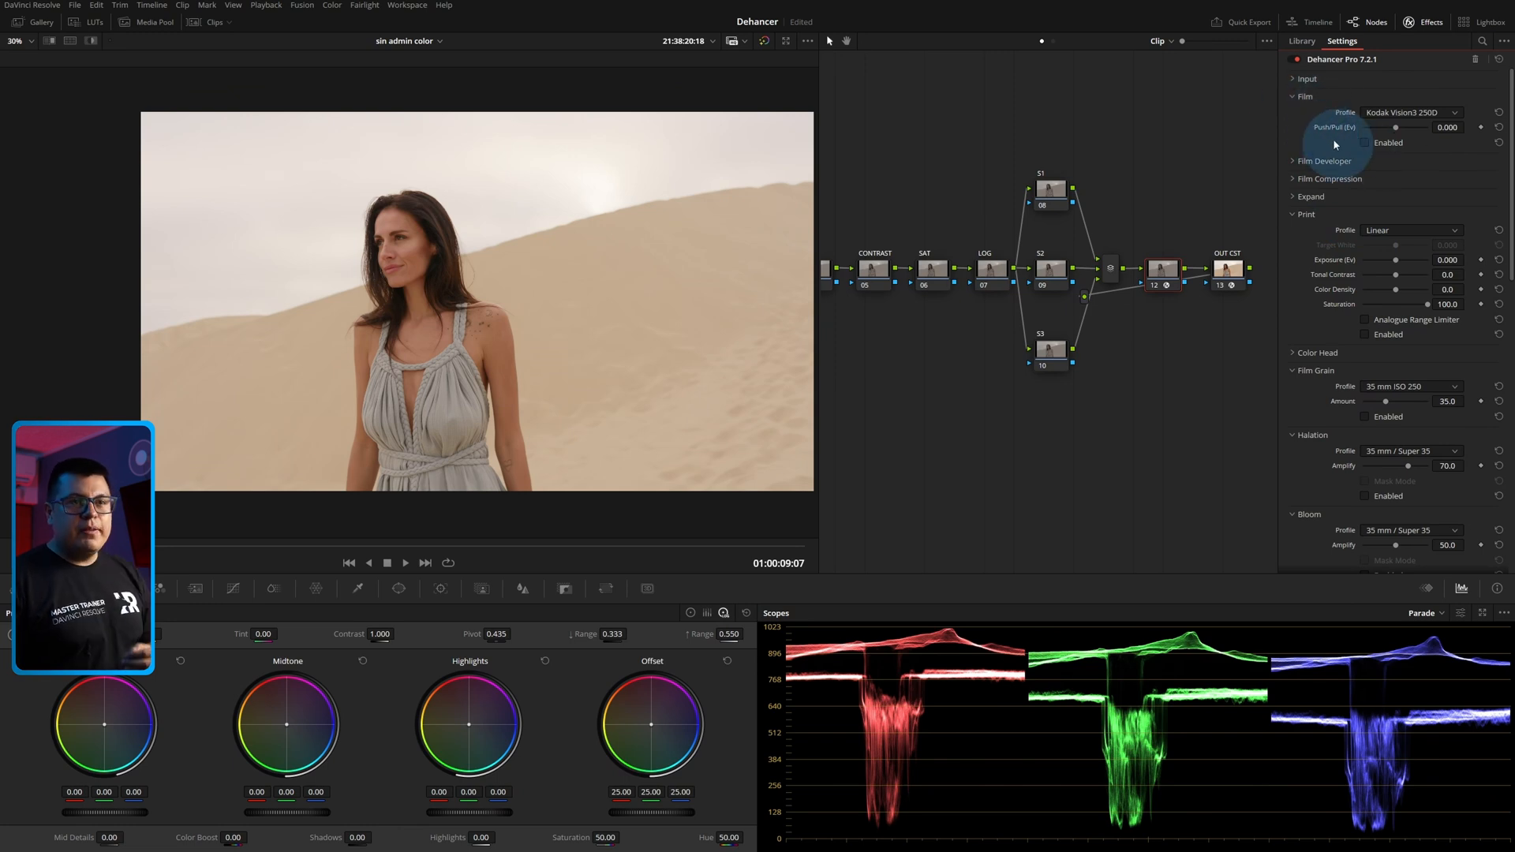
{"action": "left_click", "coordinate": [1392, 112]}
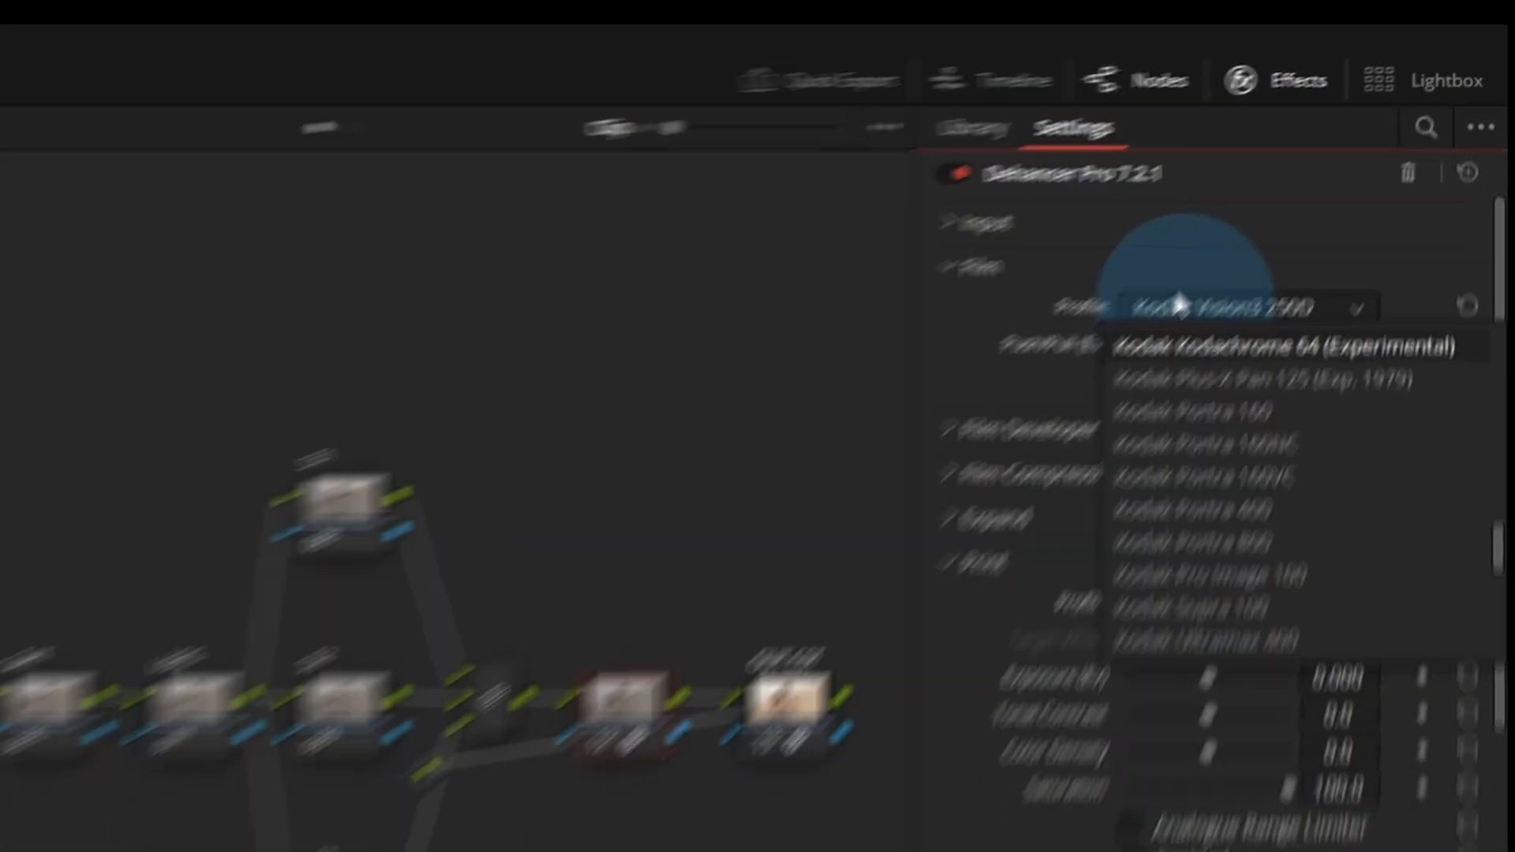
{"action": "left_click", "coordinate": [1166, 311]}
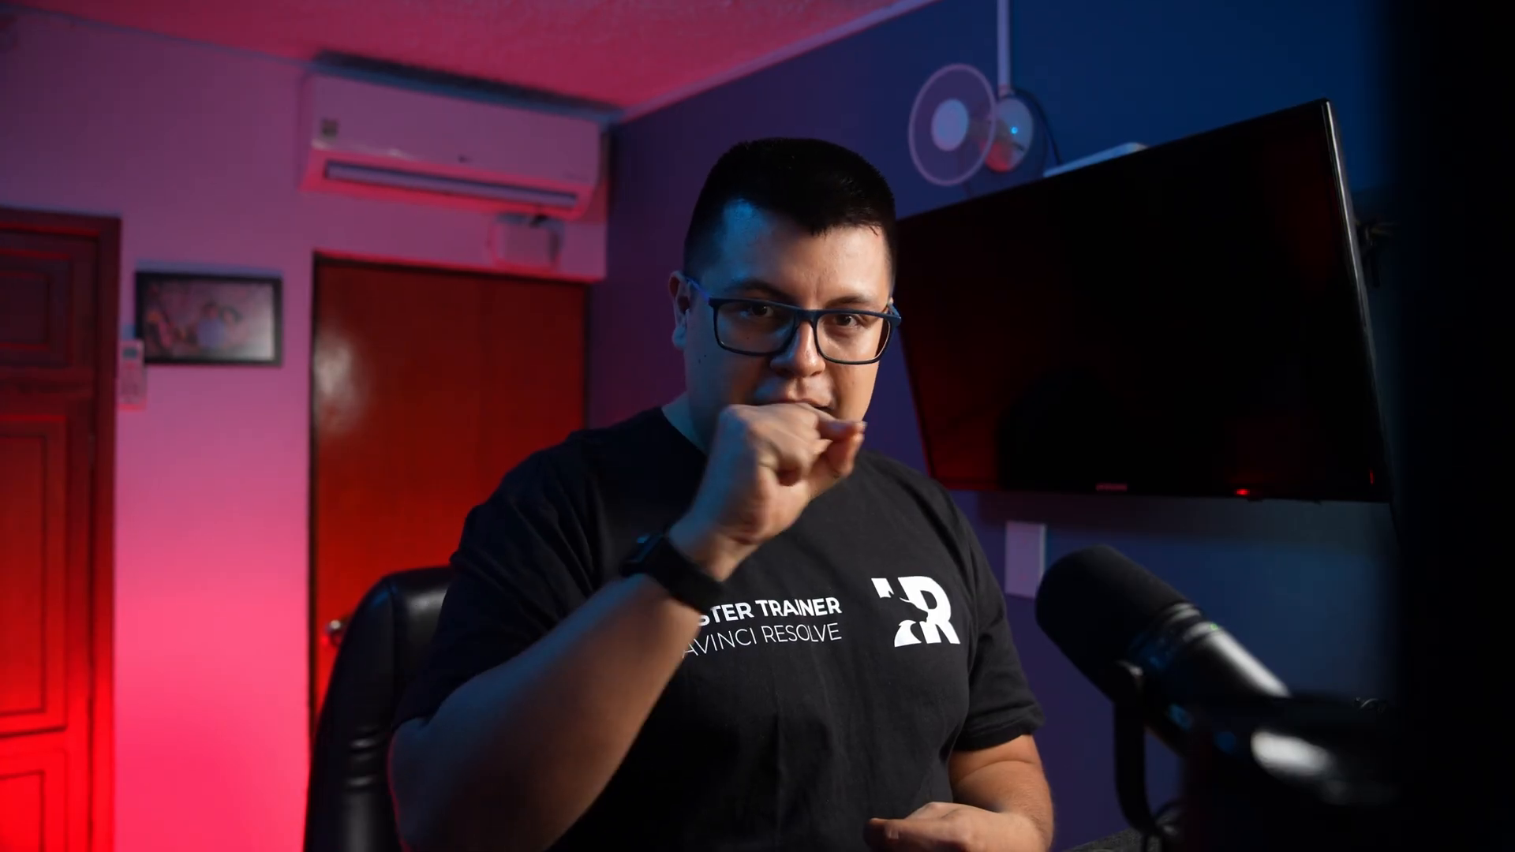
{"action": "left_click", "coordinate": [1365, 143]}
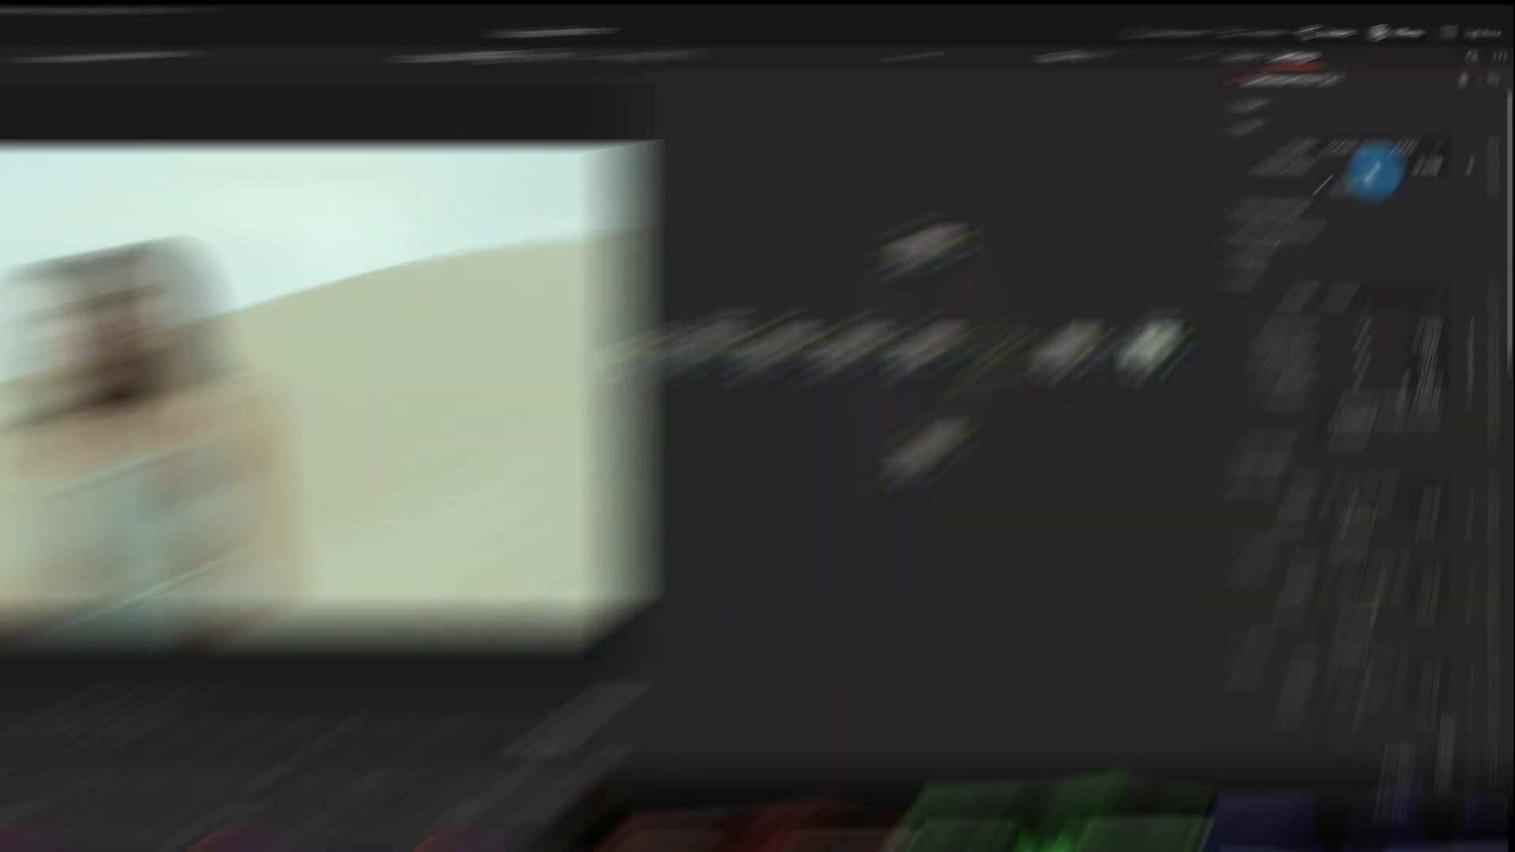
Try pushing the Kodak Vision3 250D film profile to a Push/Pull value of 2.000 Ev.
{"action": "left_click_drag", "start_coordinate": [1200, 357], "coordinate": [1196, 360]}
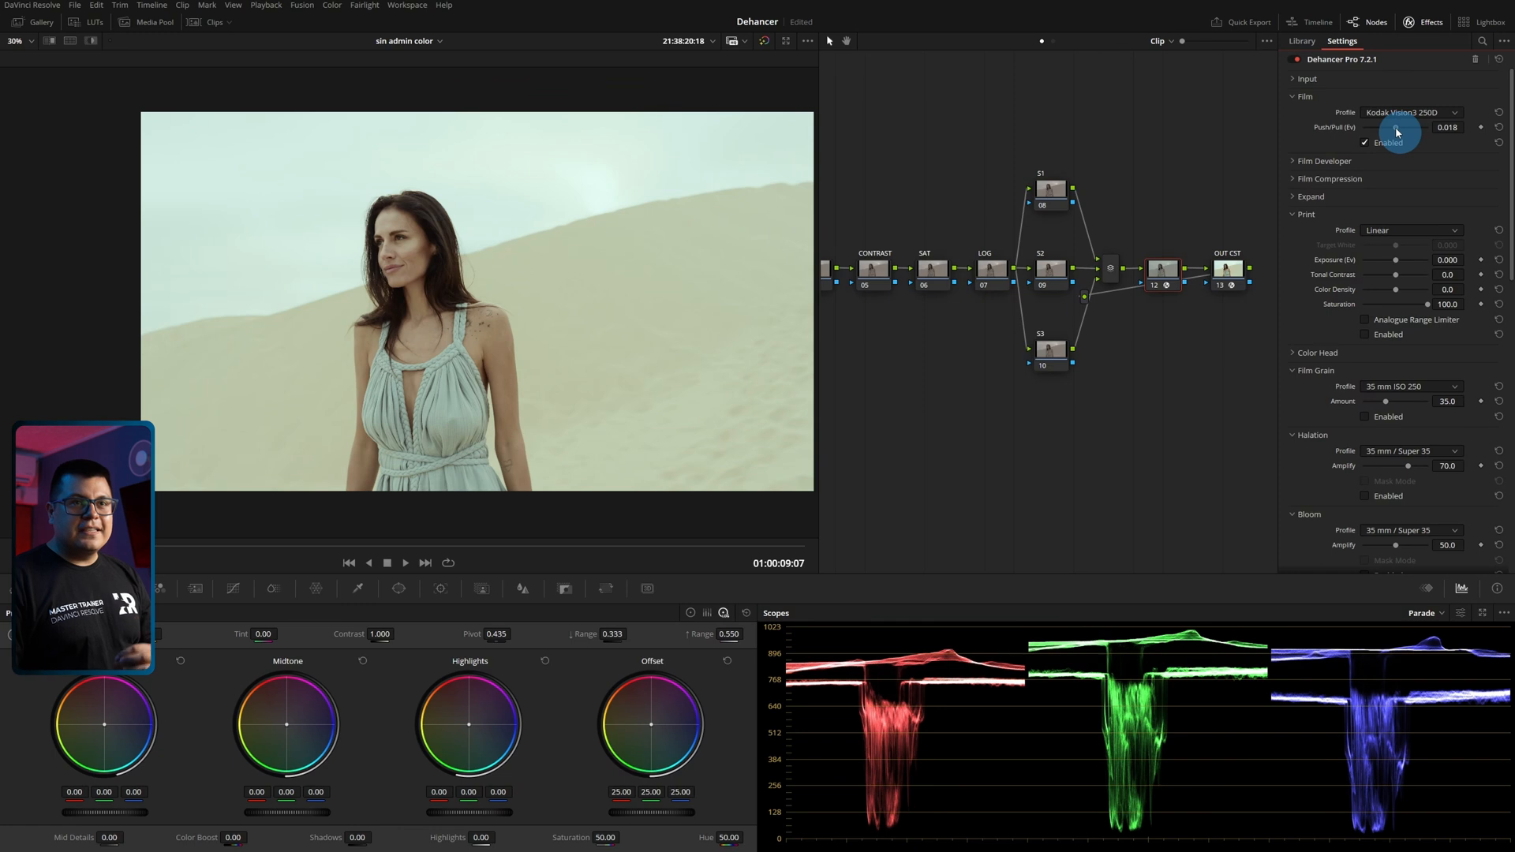
{"action": "left_click_drag", "start_coordinate": [1396, 131], "coordinate": [1437, 143]}
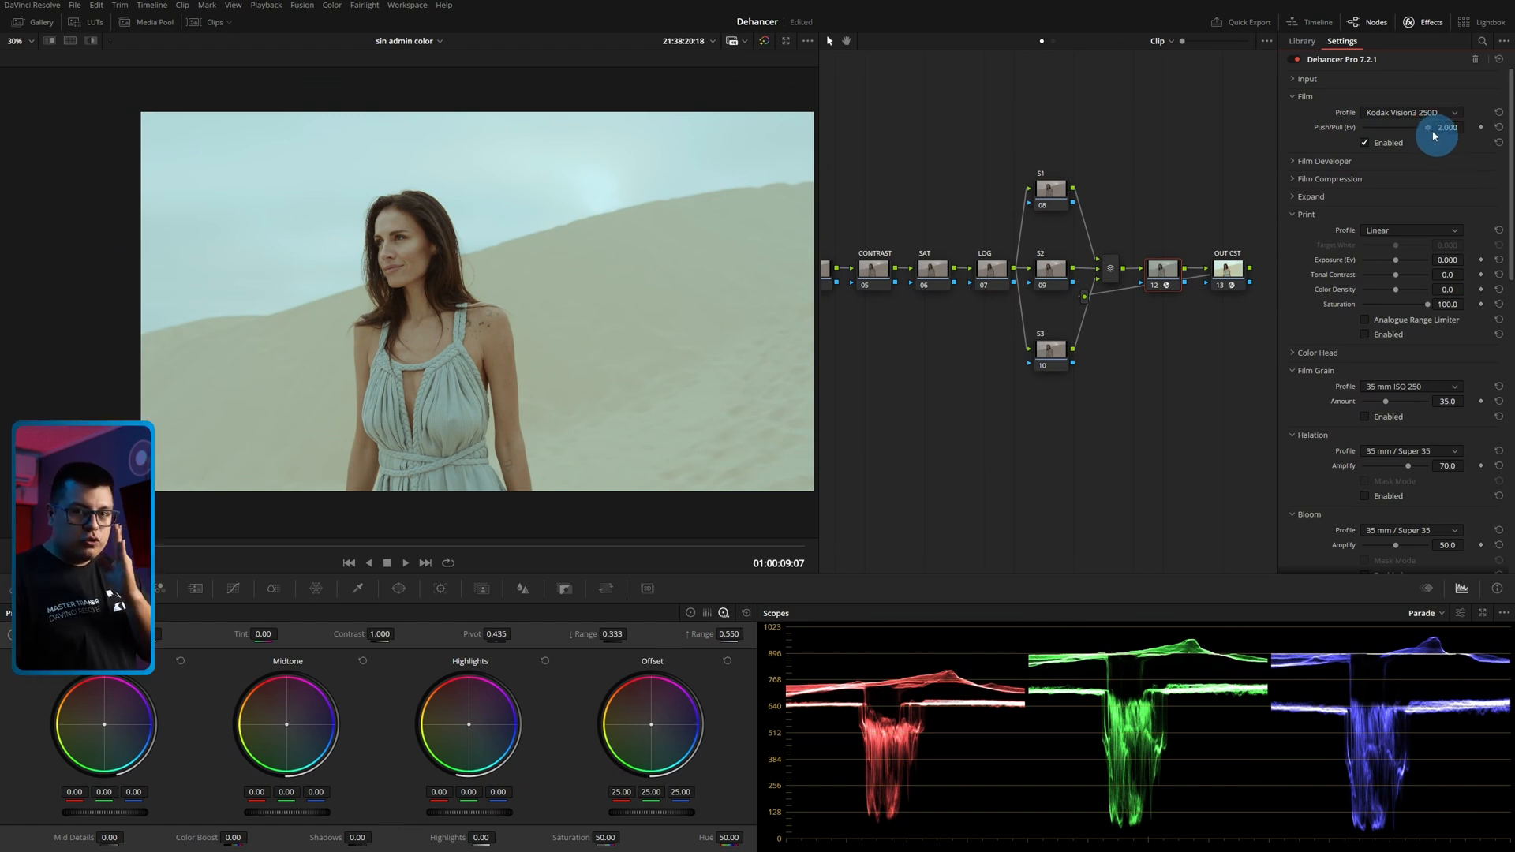
{"action": "mouse_move", "coordinate": [1430, 136]}
{"action": "left_mouse_down"}
{"action": "mouse_move", "coordinate": [1313, 128]}
{"action": "mouse_move", "coordinate": [1413, 134]}
{"action": "mouse_move", "coordinate": [1343, 142]}
{"action": "mouse_move", "coordinate": [1406, 144]}
{"action": "mouse_move", "coordinate": [1425, 120]}
{"action": "left_mouse_up"}
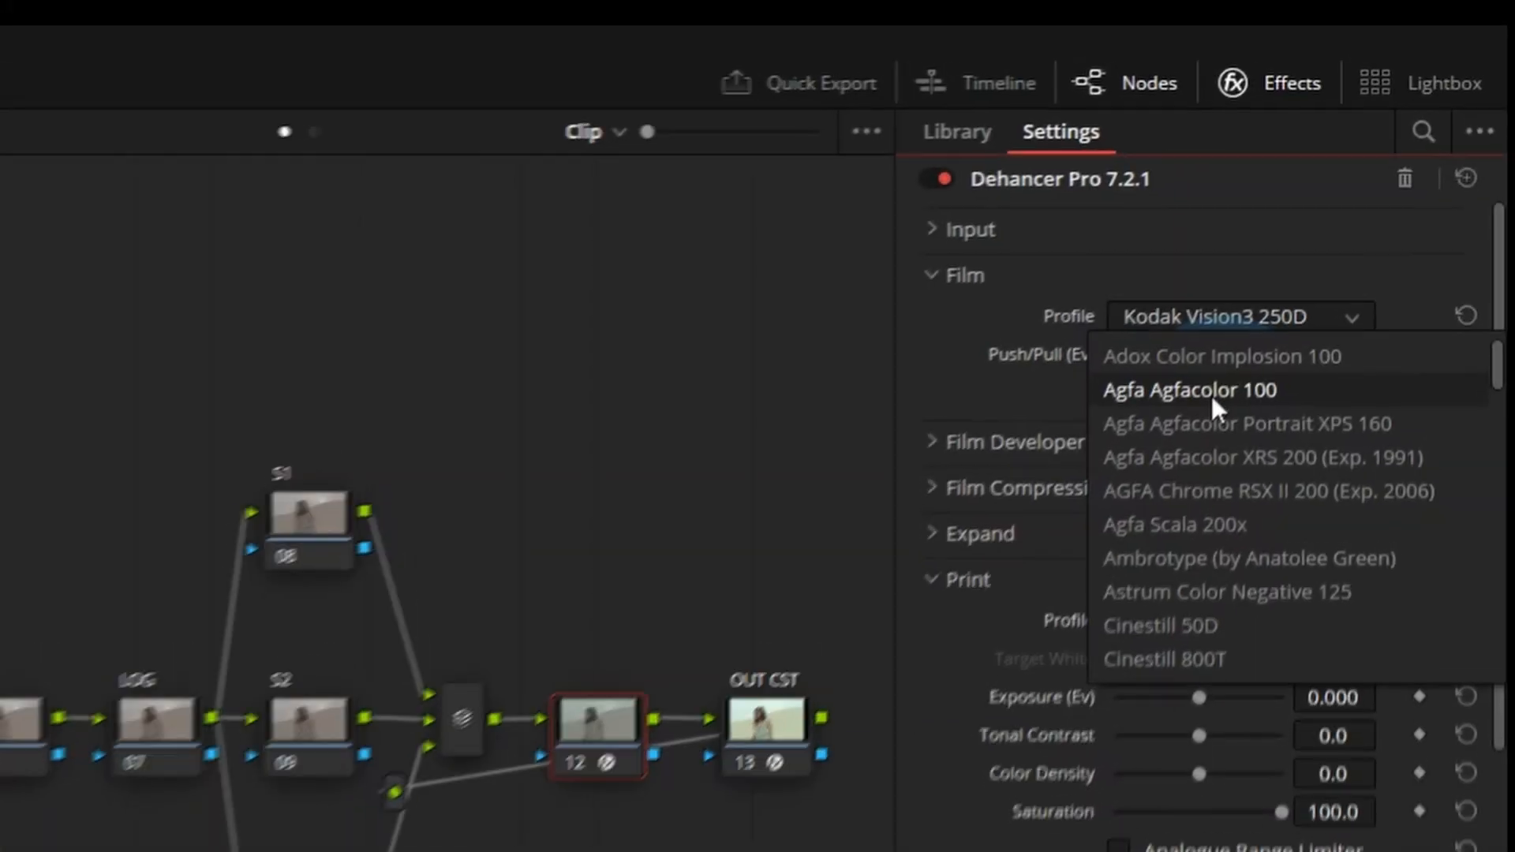
Look through the film profiles, switch to Cinestill 800T, and set its Push/Pull to -2.000 Ev.
{"action": "scroll", "coordinate": [1214, 625], "scroll_direction": "down", "scroll_amount": 2}
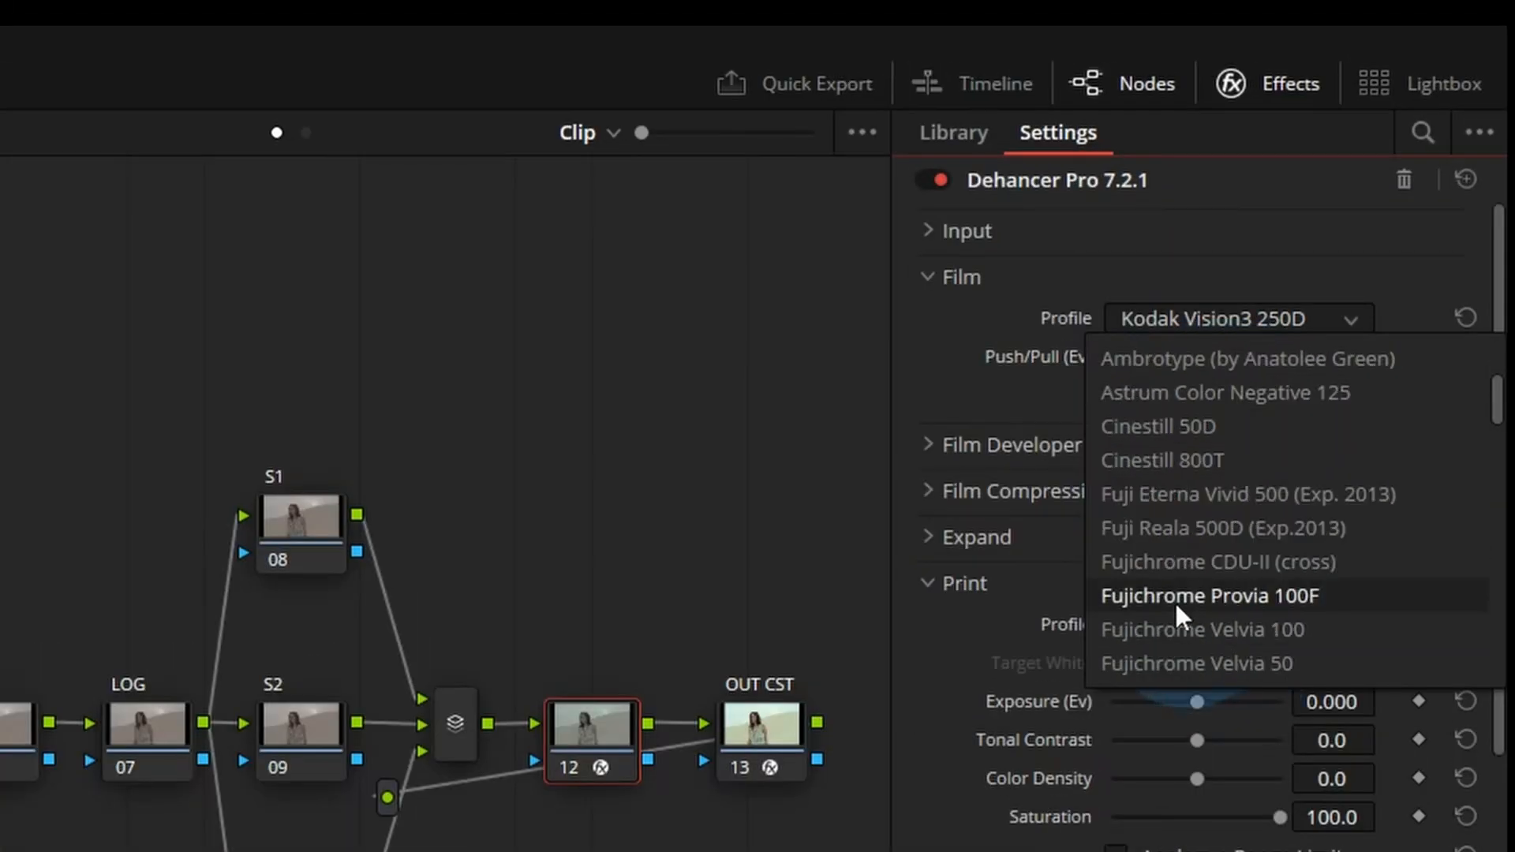
{"action": "scroll", "coordinate": [1171, 569], "scroll_direction": "down", "scroll_amount": 4}
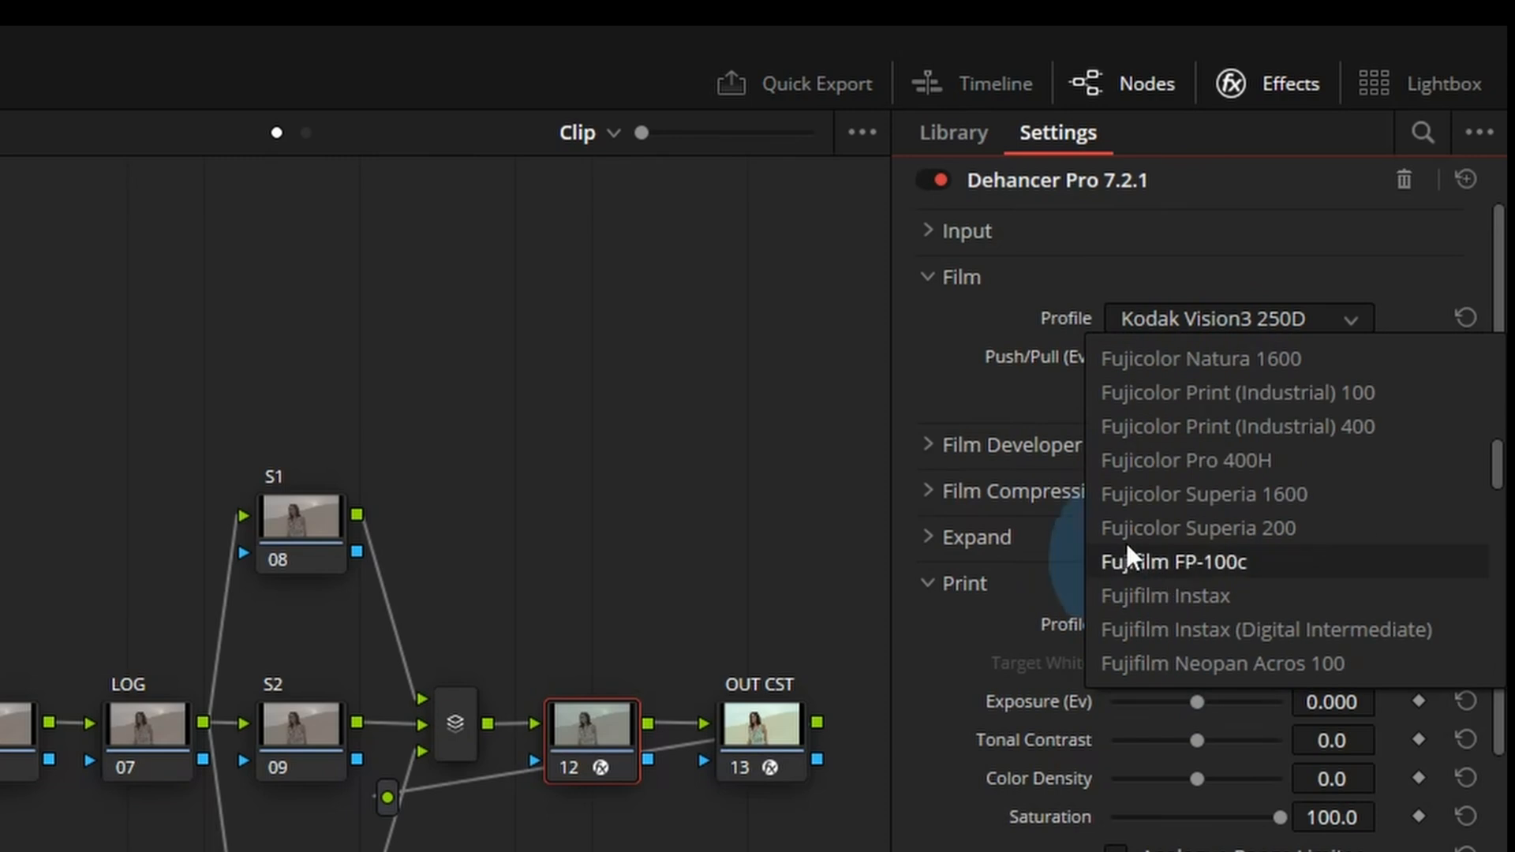
{"action": "scroll", "coordinate": [1172, 594], "scroll_direction": "down", "scroll_amount": 1}
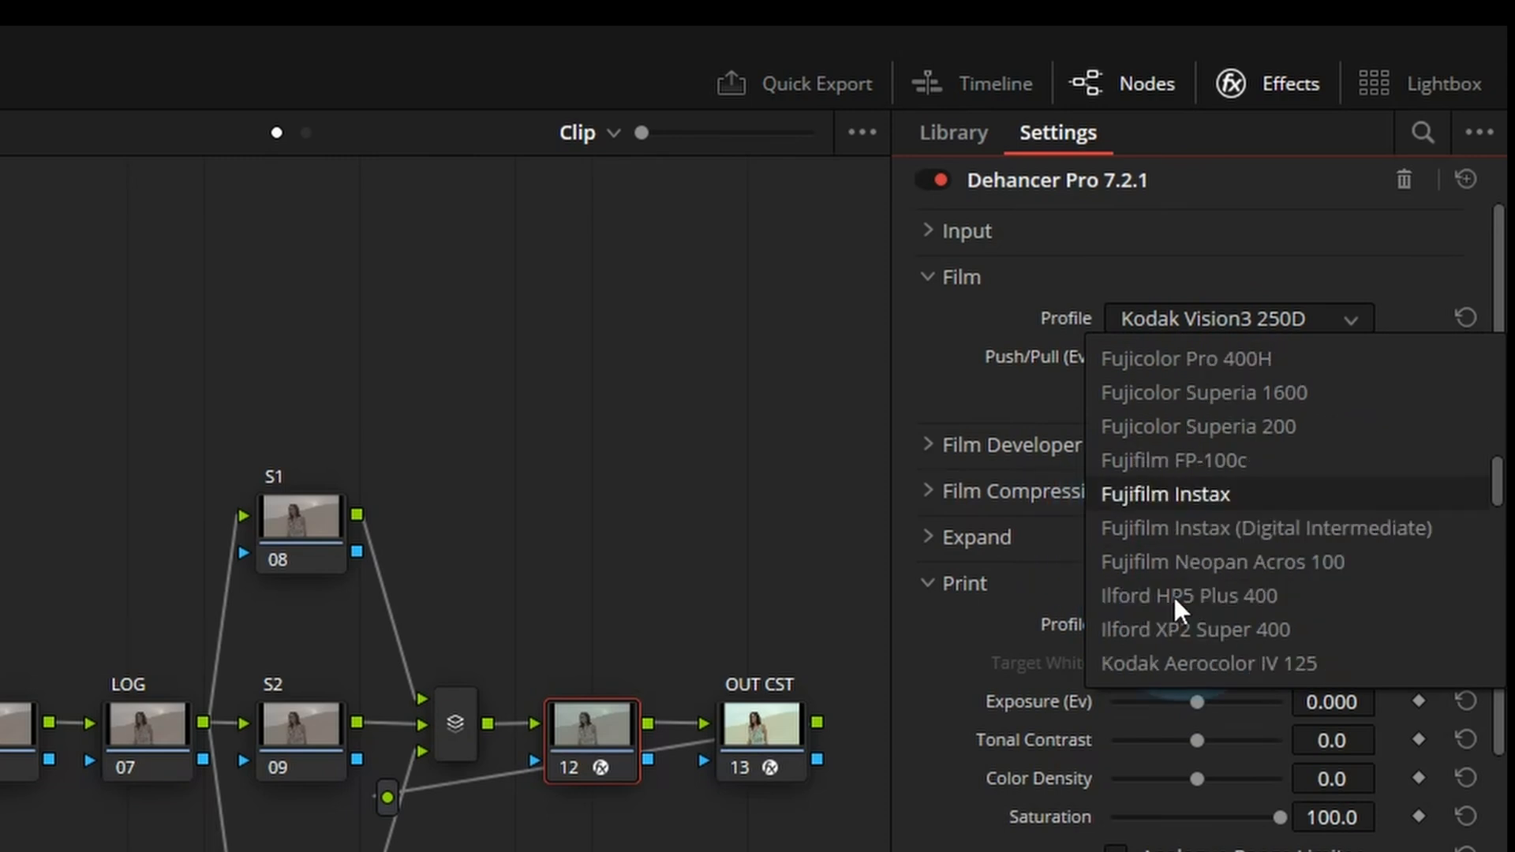
{"action": "scroll", "coordinate": [1180, 584], "scroll_direction": "down", "scroll_amount": 4}
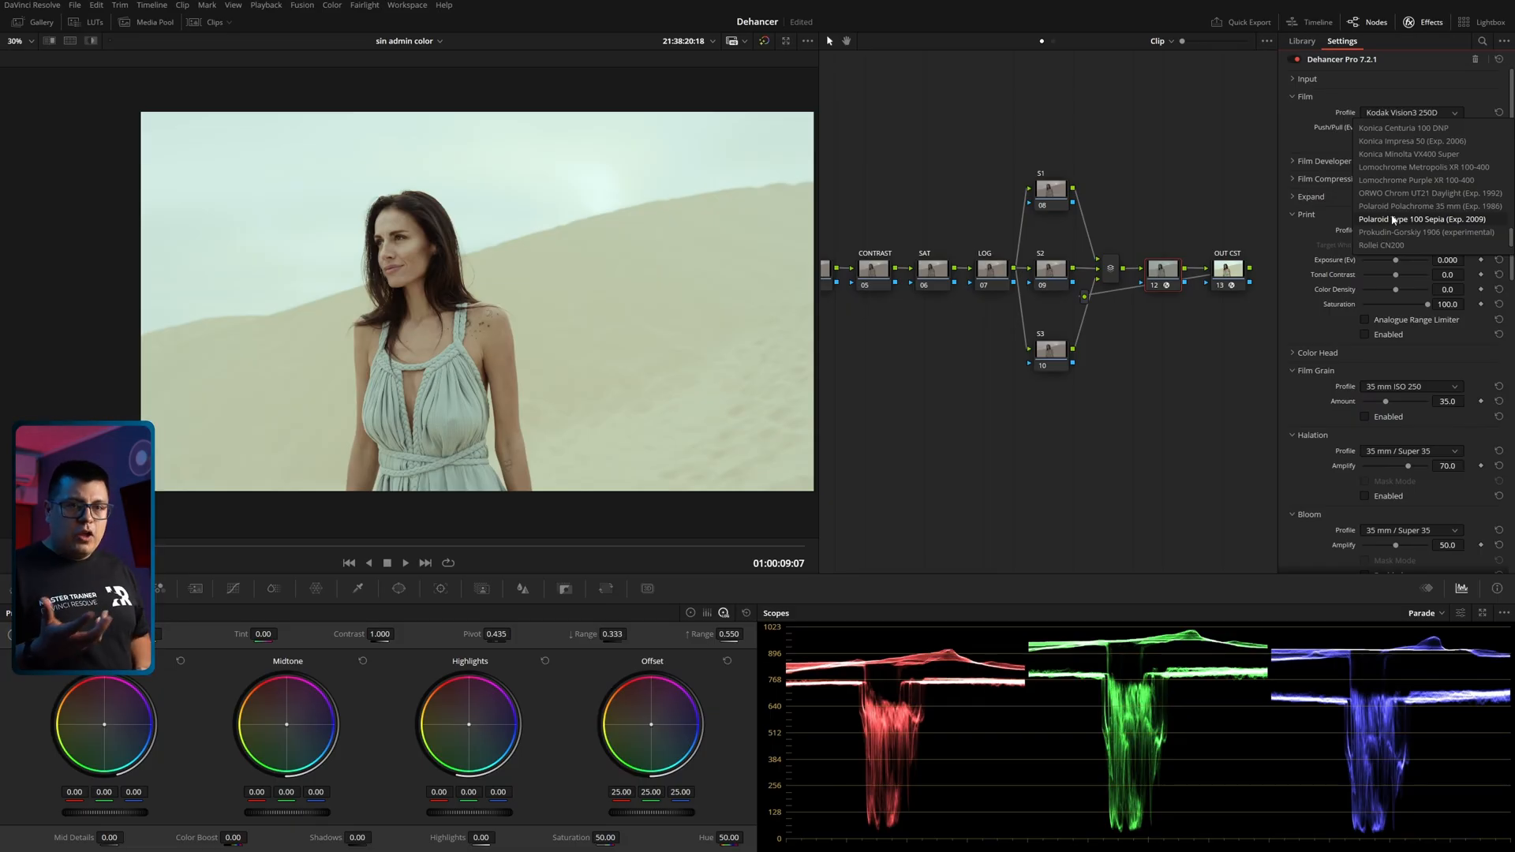
{"action": "scroll", "coordinate": [1395, 219], "scroll_direction": "up", "scroll_amount": 10}
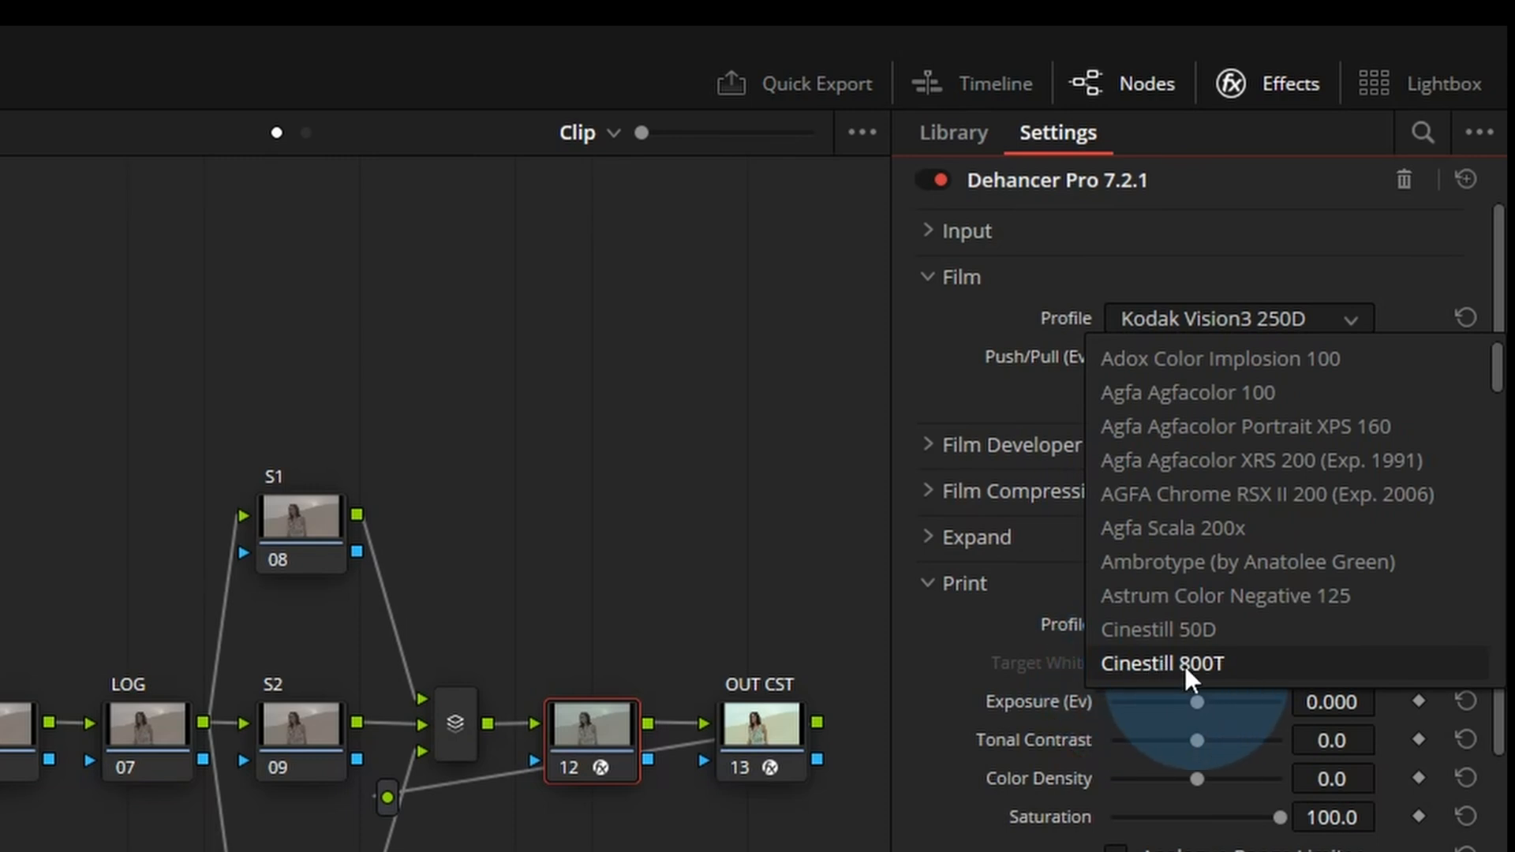
{"action": "left_click", "coordinate": [1184, 665]}
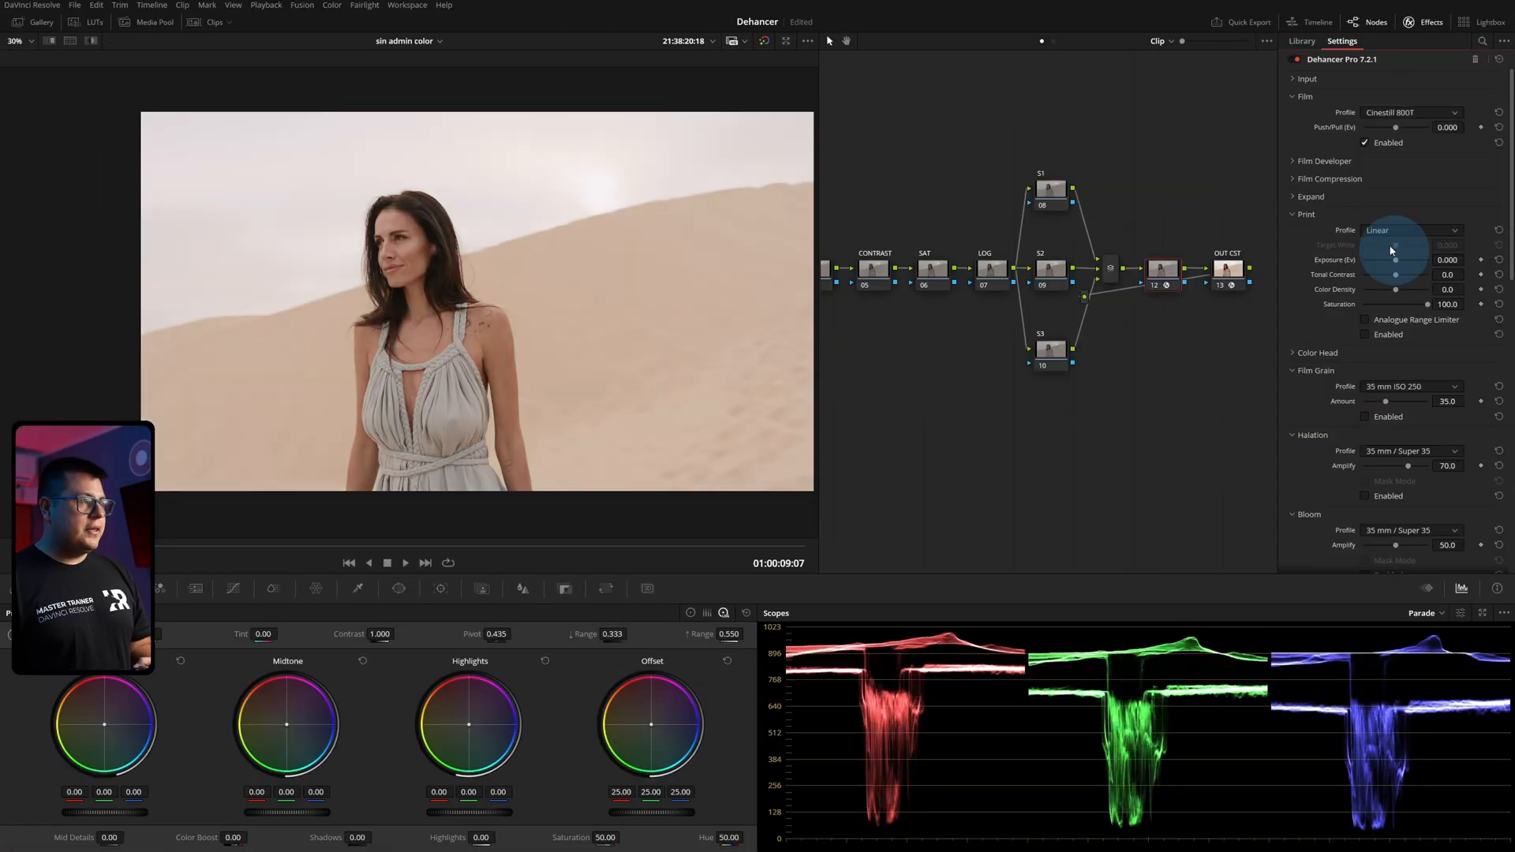
{"action": "left_click_drag", "start_coordinate": [1395, 133], "coordinate": [1339, 139]}
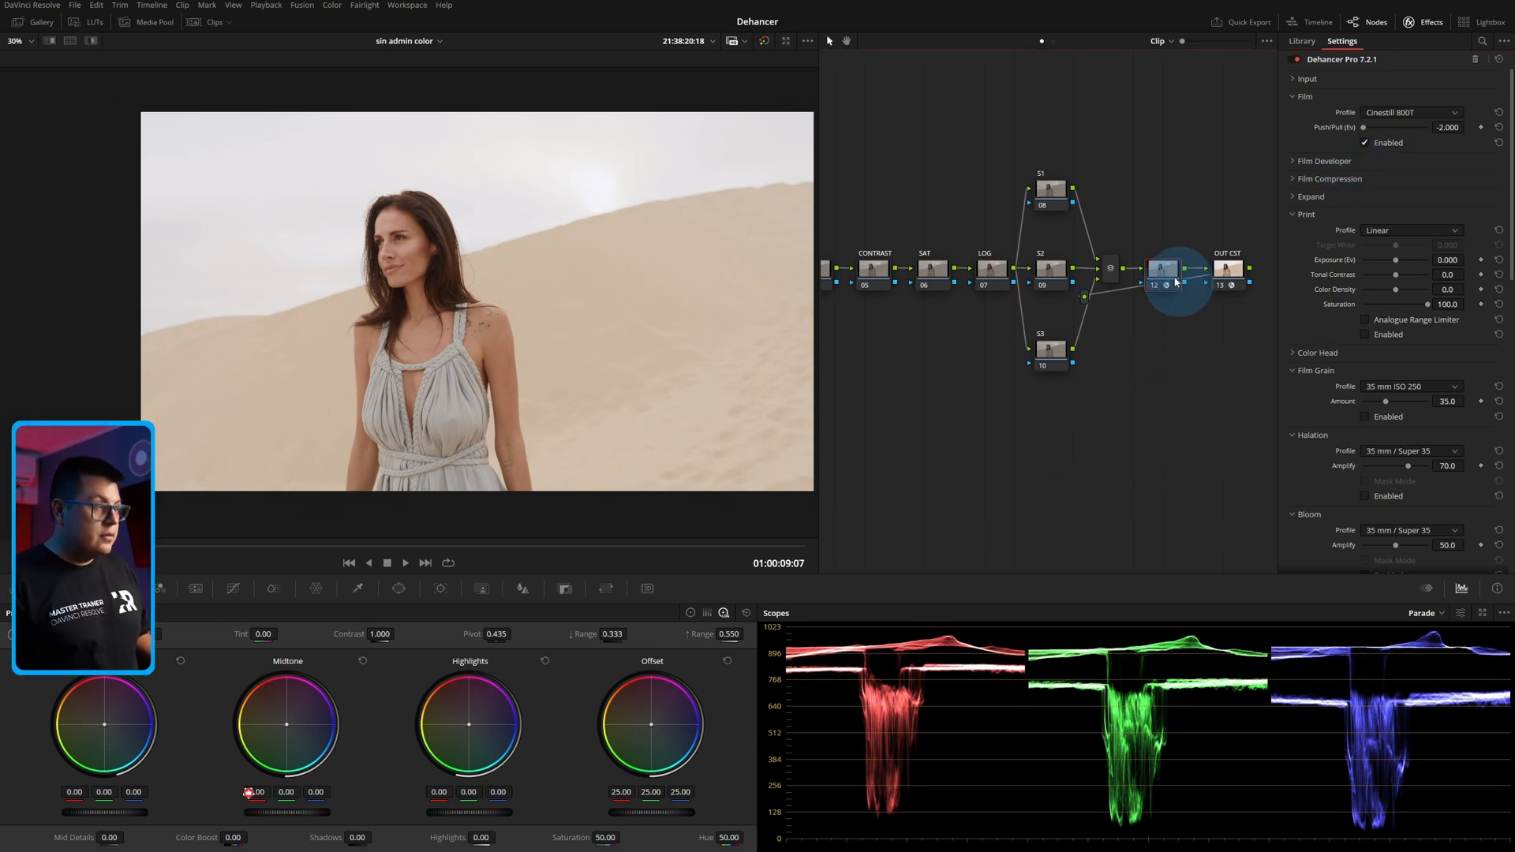
Compare the dune shot with and without the Cinestill 800T emulation by toggling node 12.
{"action": "key", "text": "ctrl+d"}
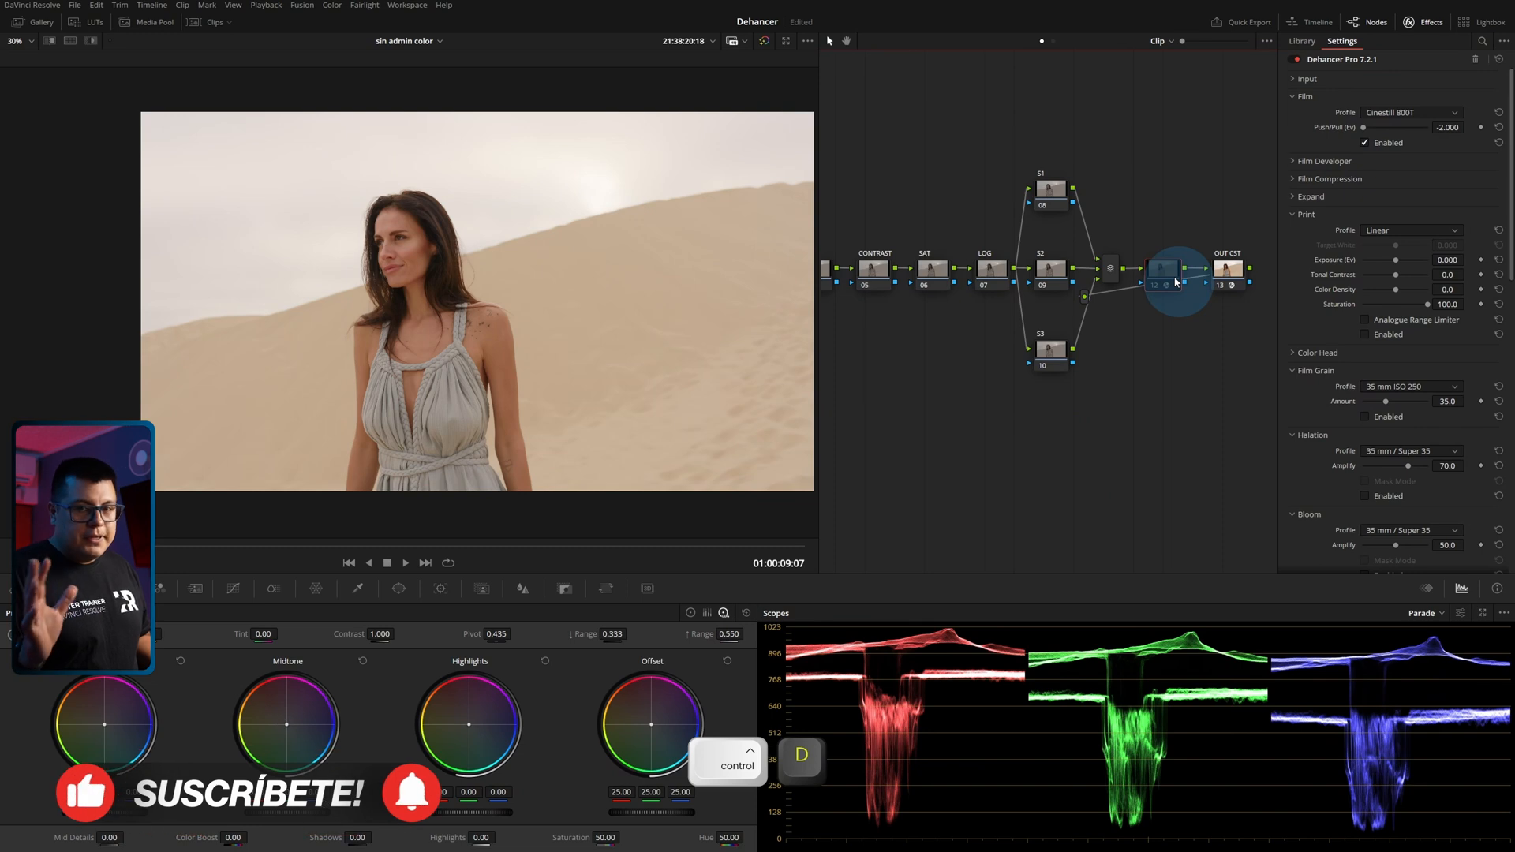
{"action": "key", "text": "ctrl+d"}
{"action": "key", "text": "ctrl+d"}
{"action": "key", "text": "ctrl+d"}
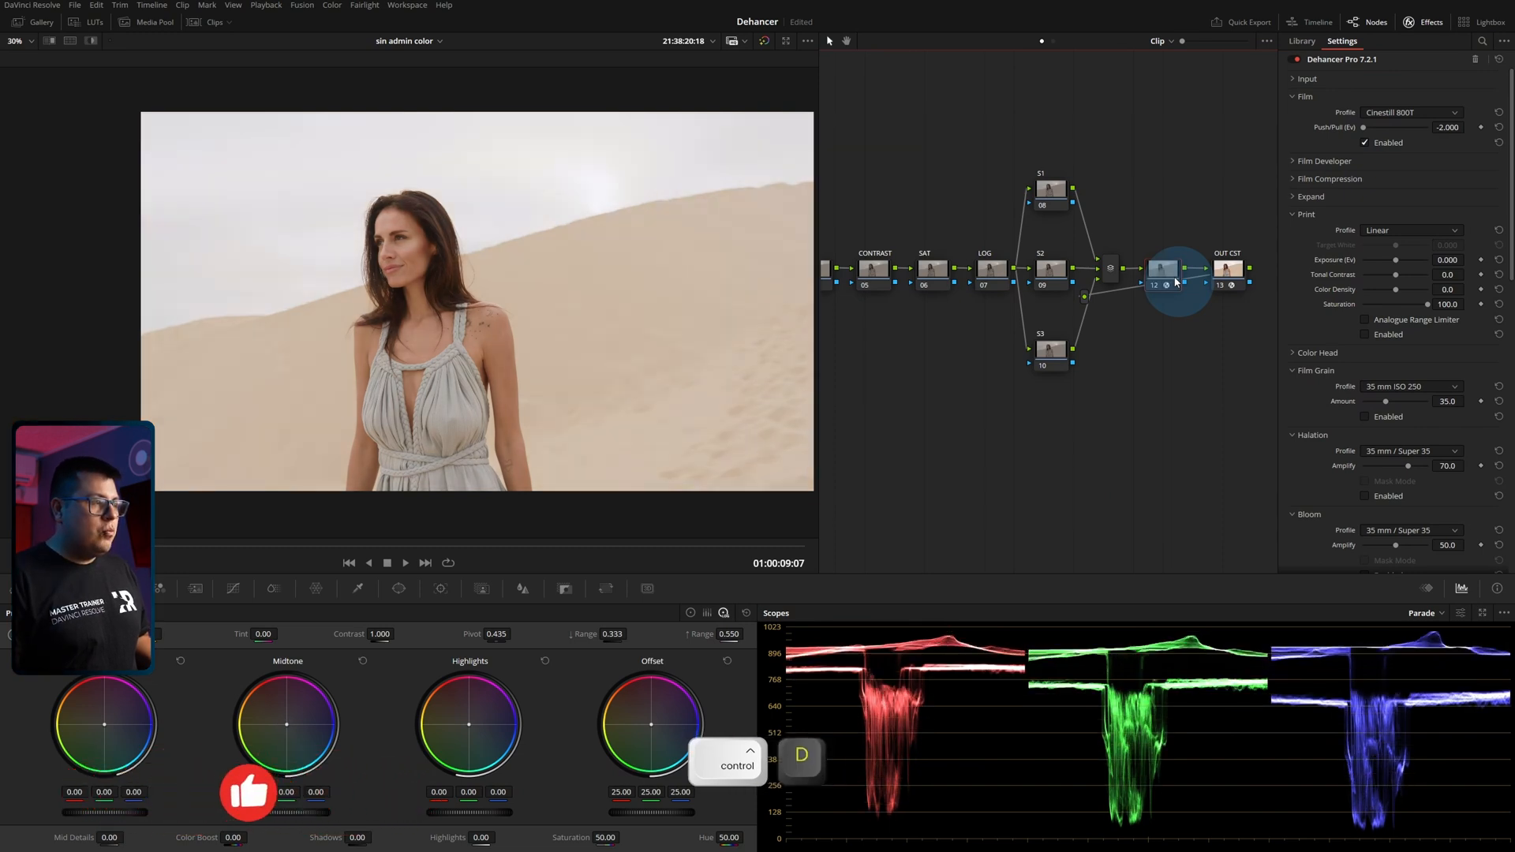
{"action": "key", "text": "ctrl+d"}
{"action": "key", "text": "ctrl+d"}
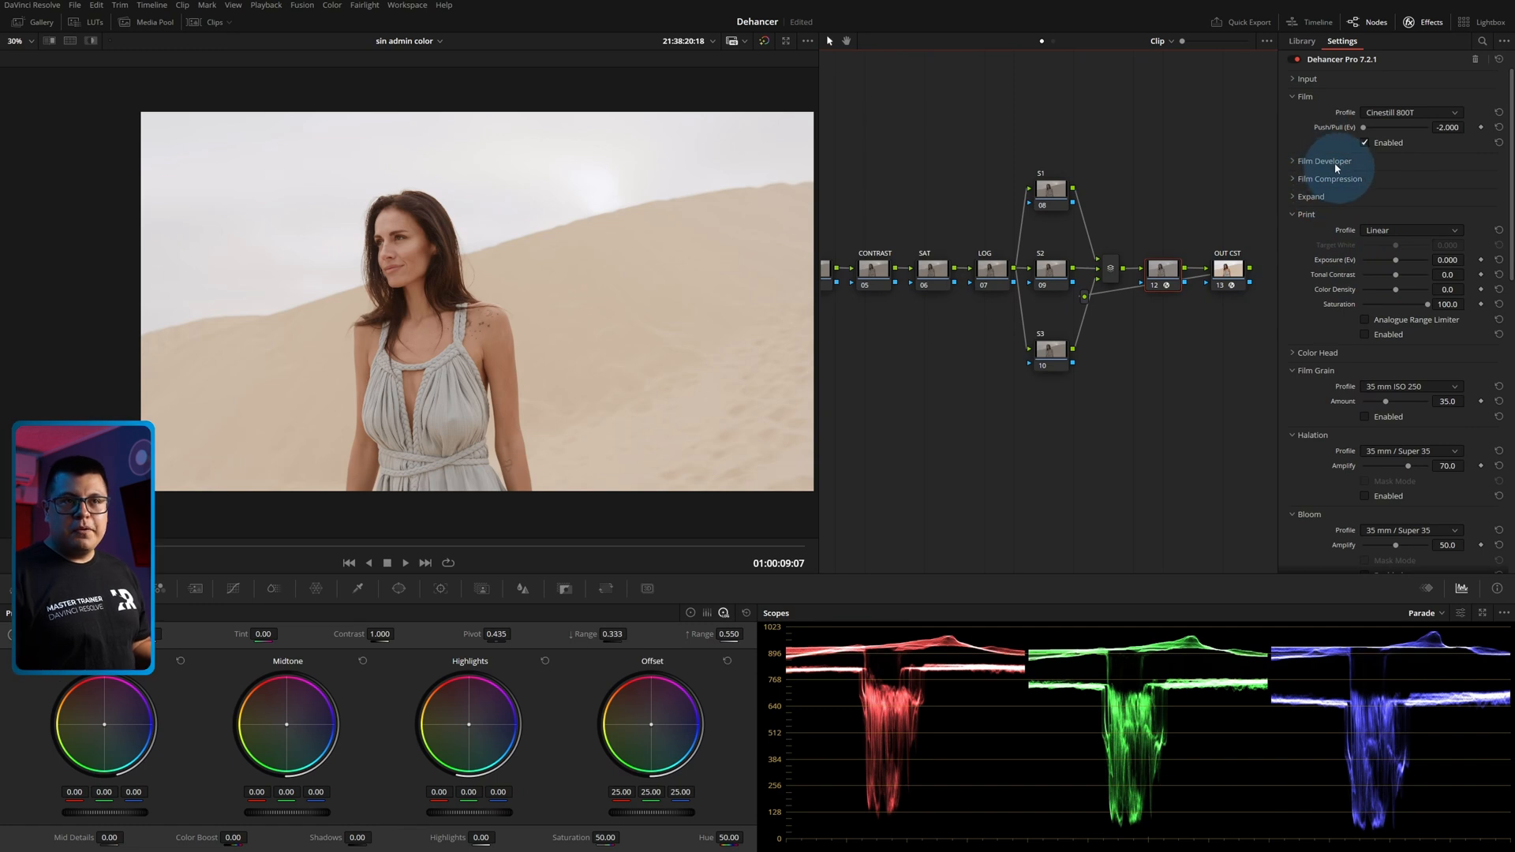
Go to a later frame of the next clip, the woman sitting on the sand, and enable Dehancer's Film Developer.
{"action": "key", "text": "Down"}
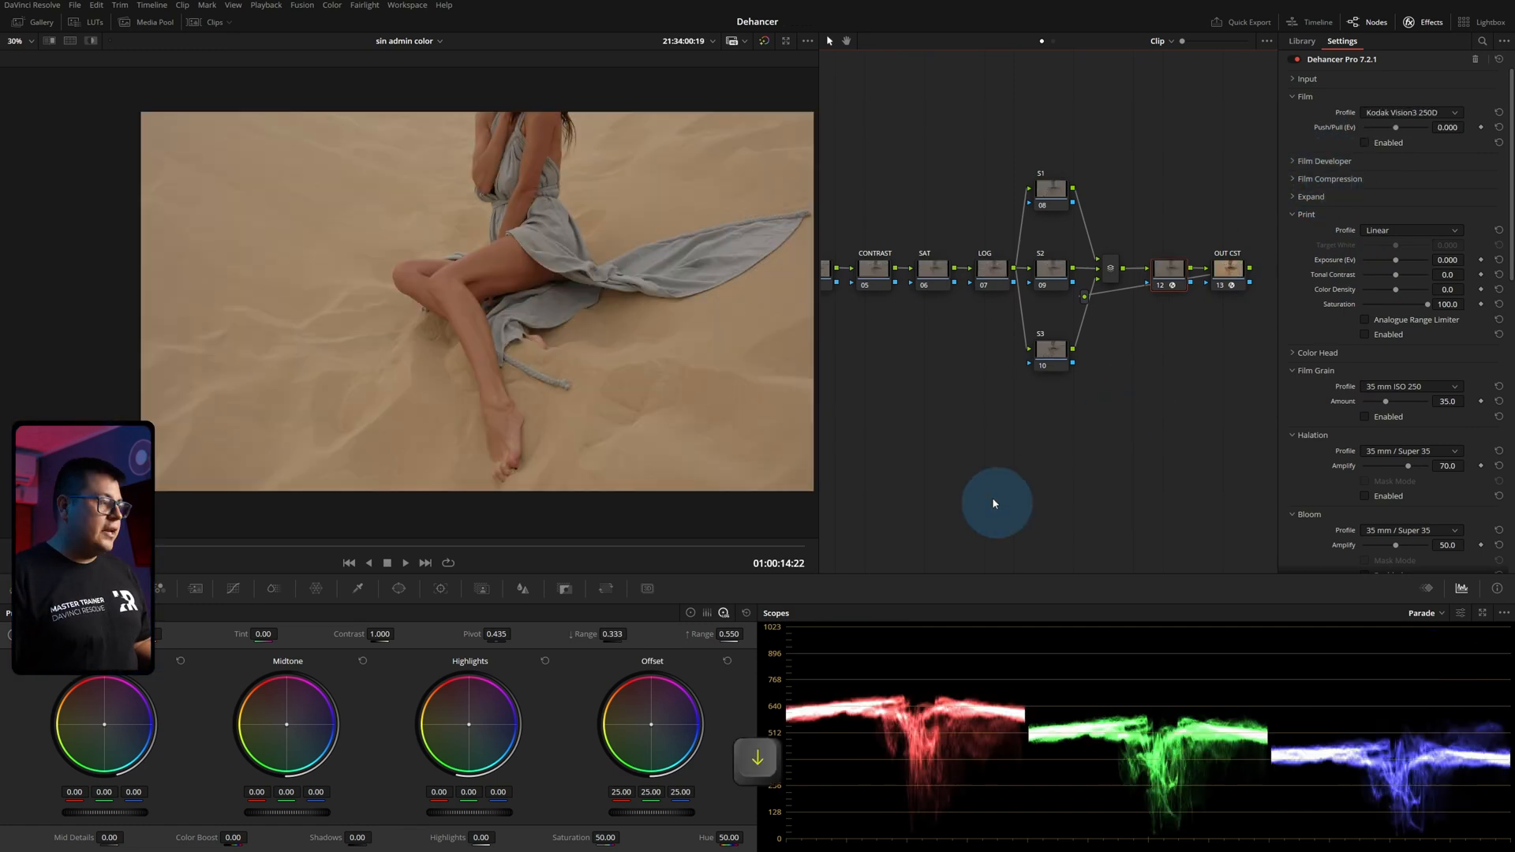
{"action": "left_click_drag", "start_coordinate": [32, 545], "coordinate": [431, 540]}
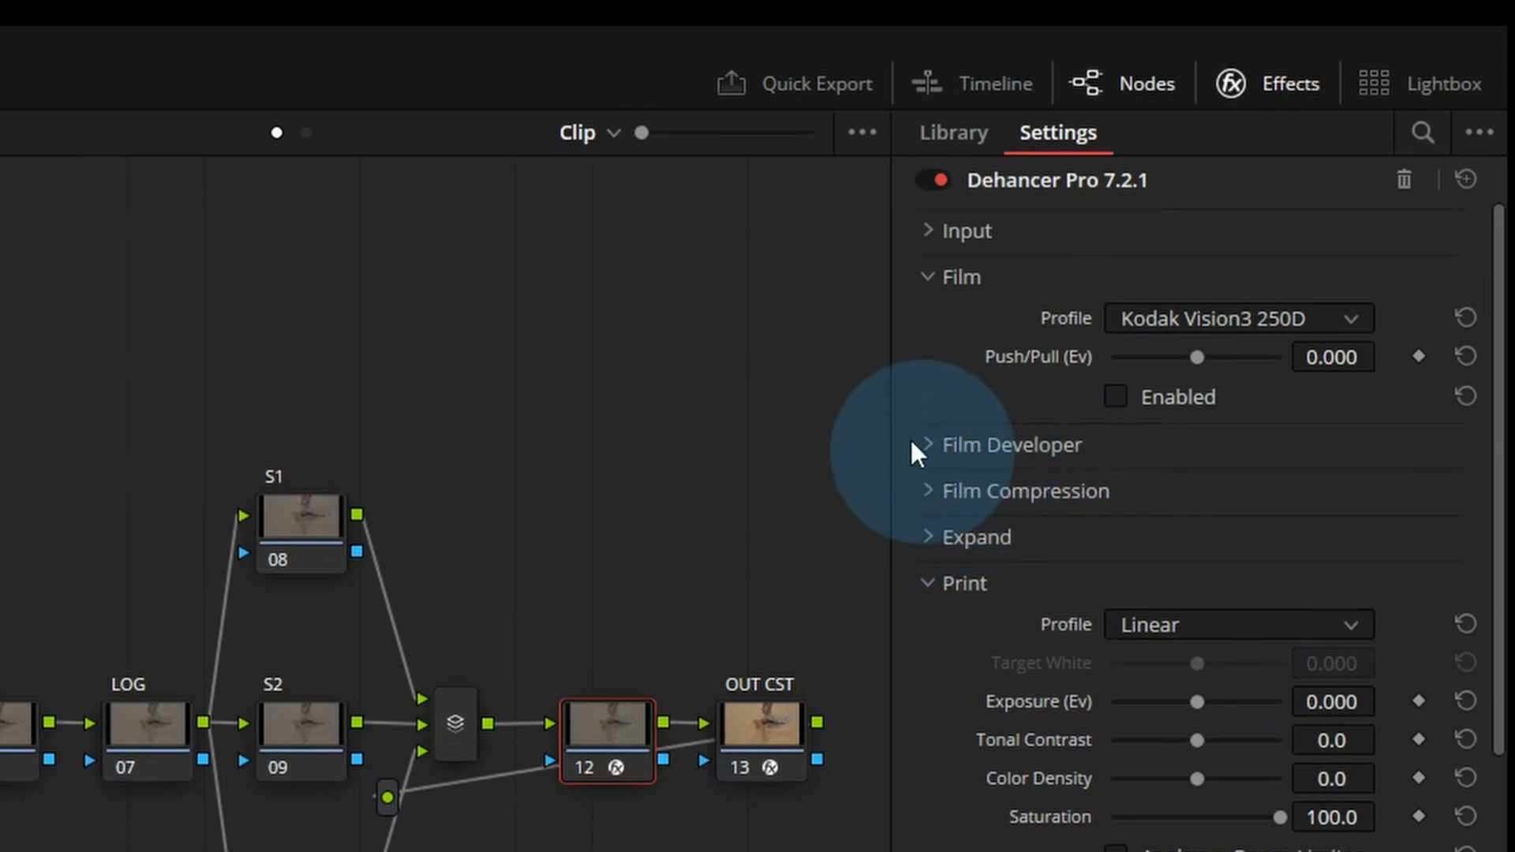
{"action": "left_click", "coordinate": [925, 442]}
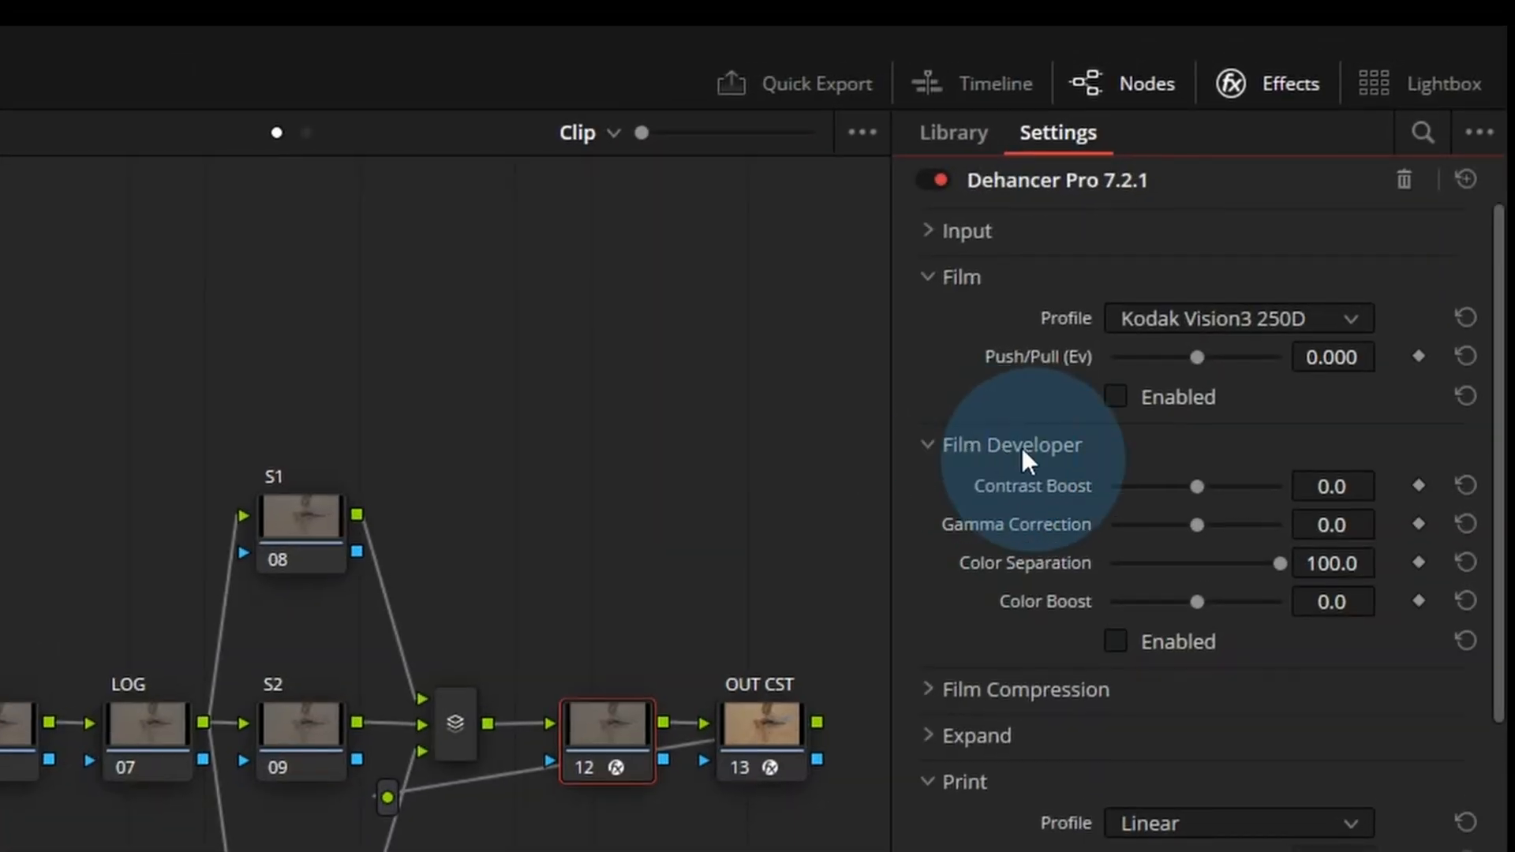
{"action": "left_click", "coordinate": [1115, 641]}
Test the Film Developer's Contrast Boost down to -100.0 and set it to 30.3.
{"action": "left_click_drag", "start_coordinate": [1197, 486], "coordinate": [1174, 515]}
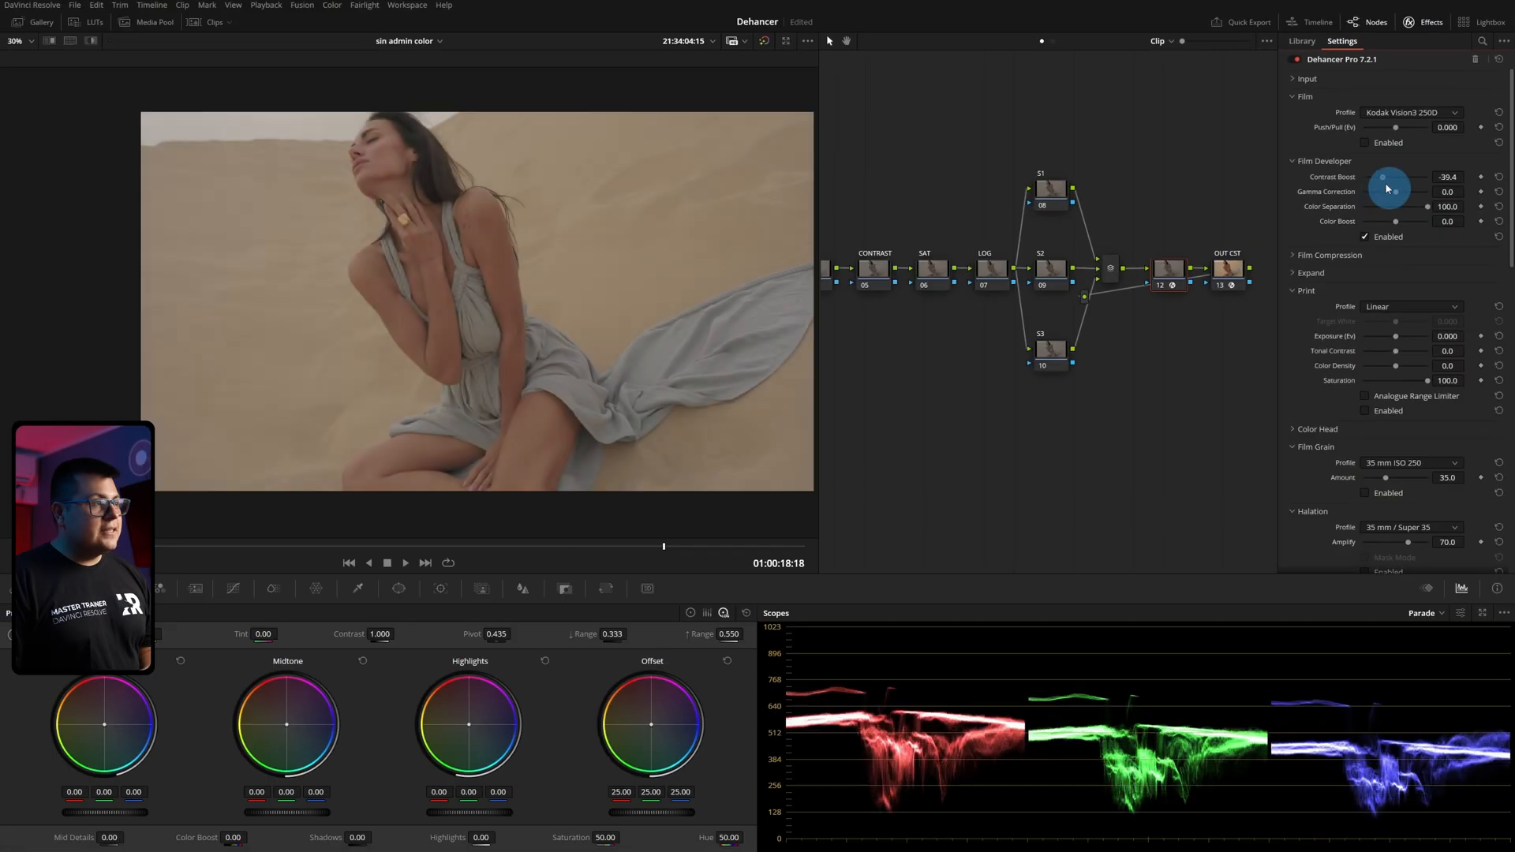
{"action": "mouse_move", "coordinate": [1388, 188]}
{"action": "left_mouse_down"}
{"action": "mouse_move", "coordinate": [1437, 193]}
{"action": "mouse_move", "coordinate": [1401, 191]}
{"action": "left_mouse_up"}
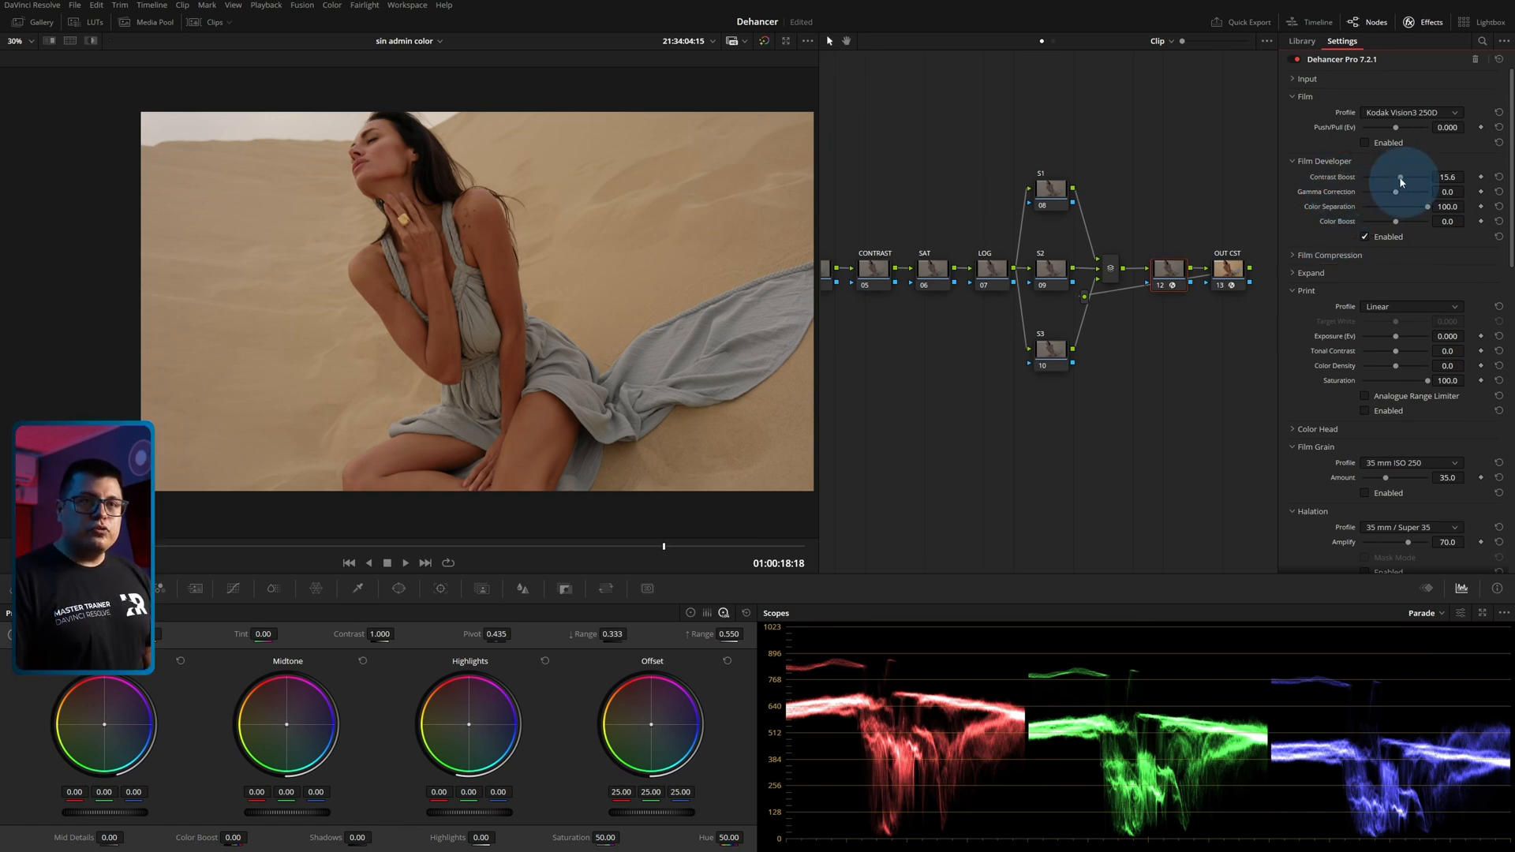
{"action": "left_click_drag", "start_coordinate": [1402, 181], "coordinate": [1395, 182]}
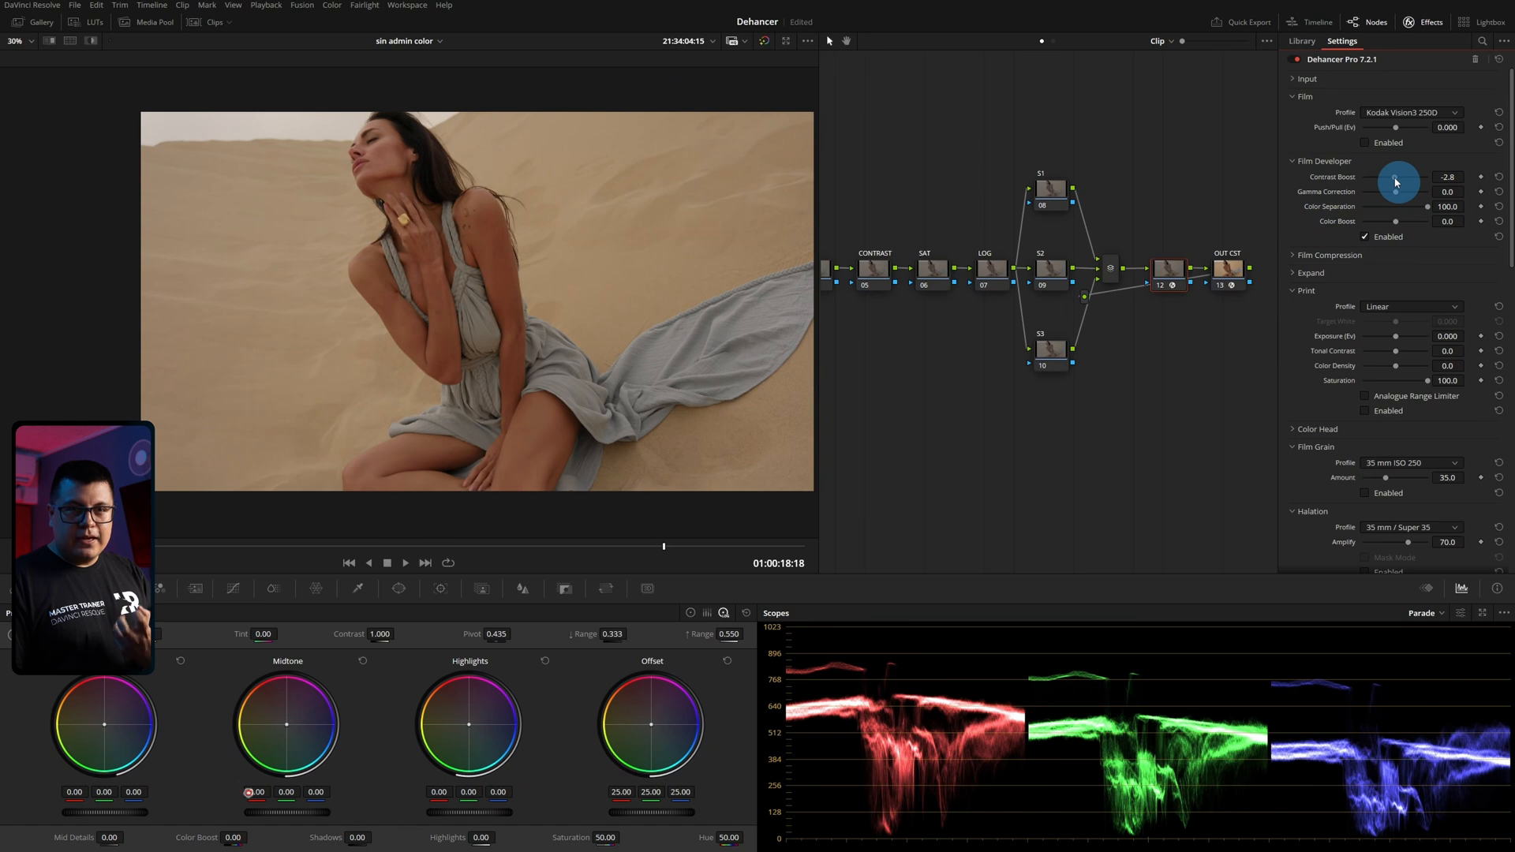
{"action": "left_click_drag", "start_coordinate": [1395, 182], "coordinate": [1351, 186]}
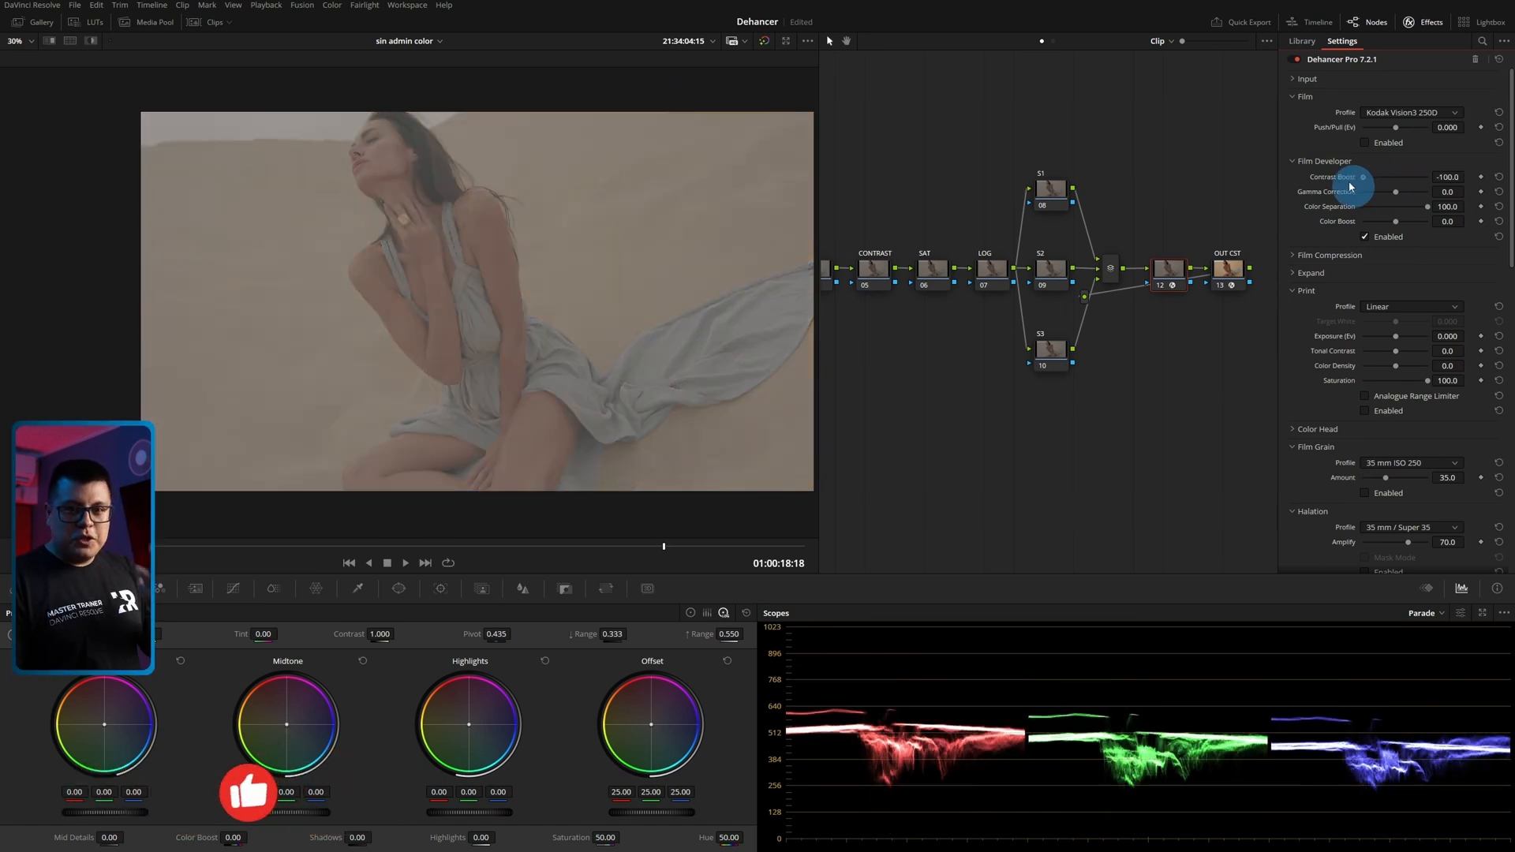
{"action": "left_click_drag", "start_coordinate": [1363, 184], "coordinate": [1396, 210]}
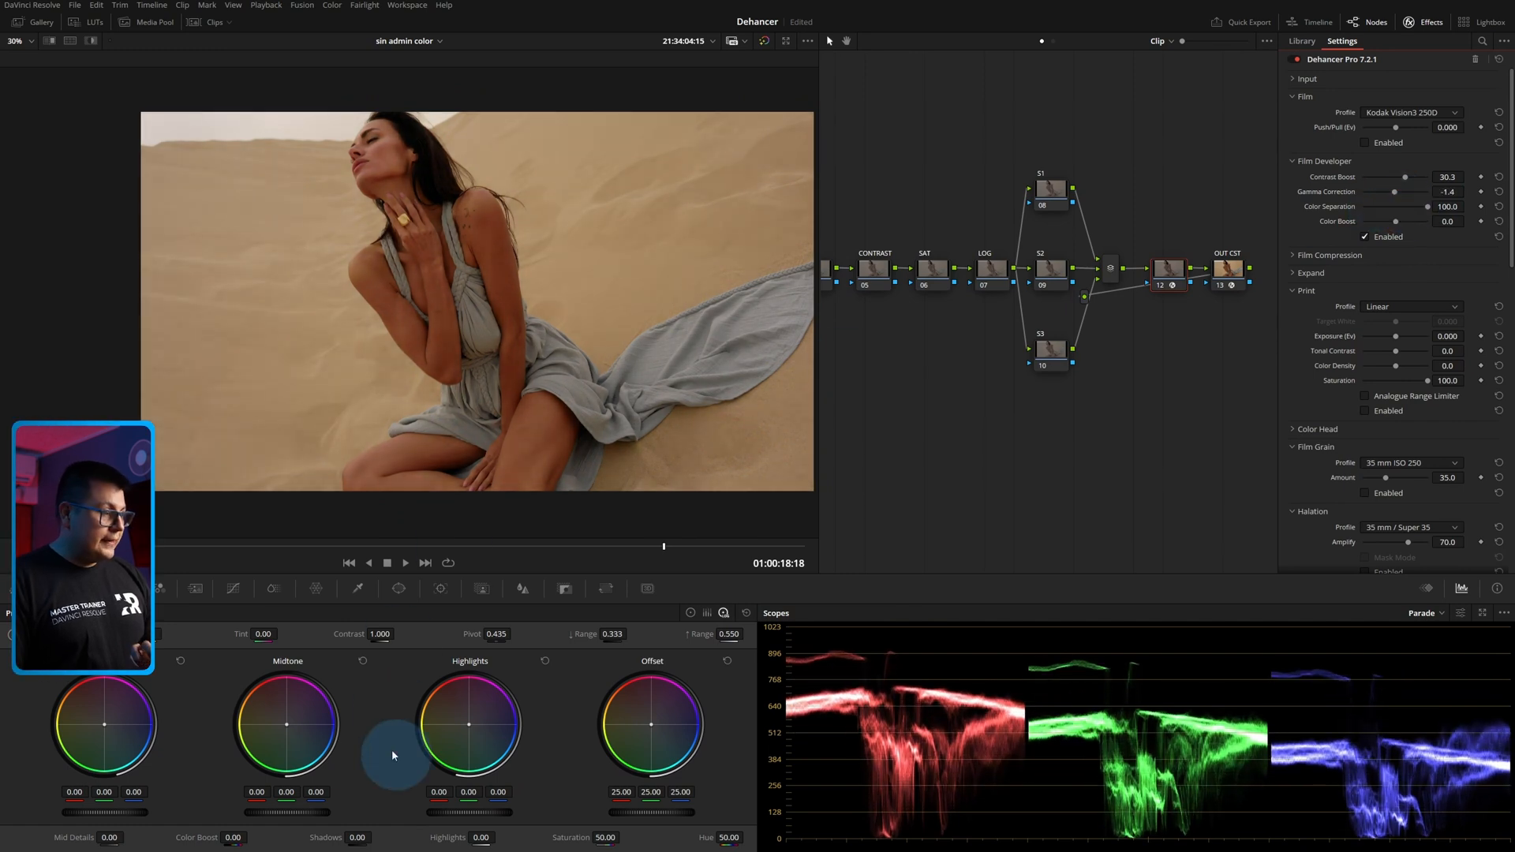
Show the standard primaries color wheels and set the Film Developer's Gamma Correction to 29.8 and Color Boost to -50.5.
{"action": "left_click", "coordinate": [690, 613]}
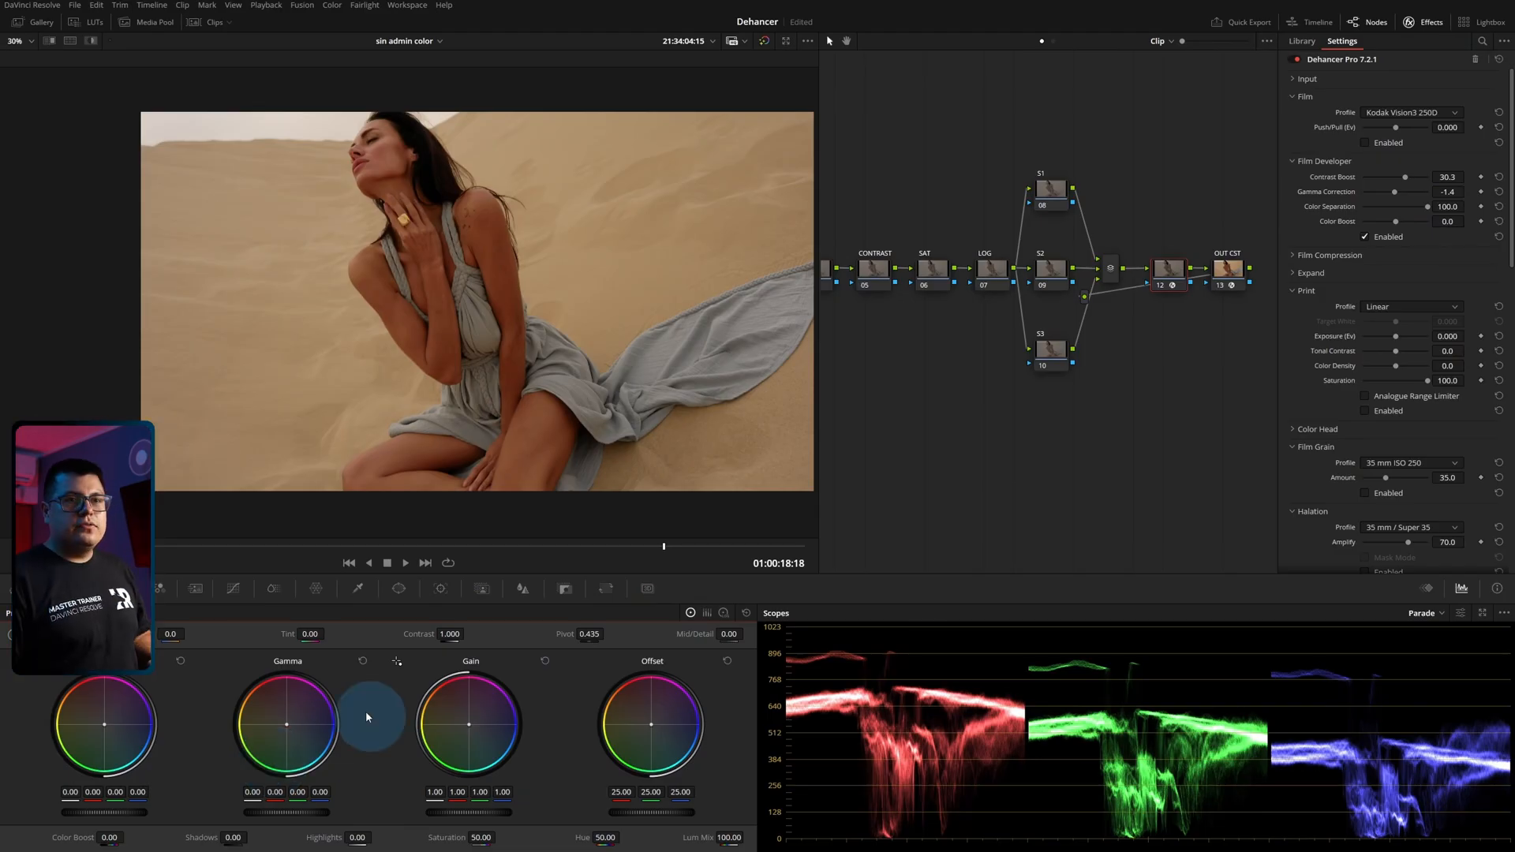
{"action": "left_click_drag", "start_coordinate": [1394, 194], "coordinate": [1487, 221]}
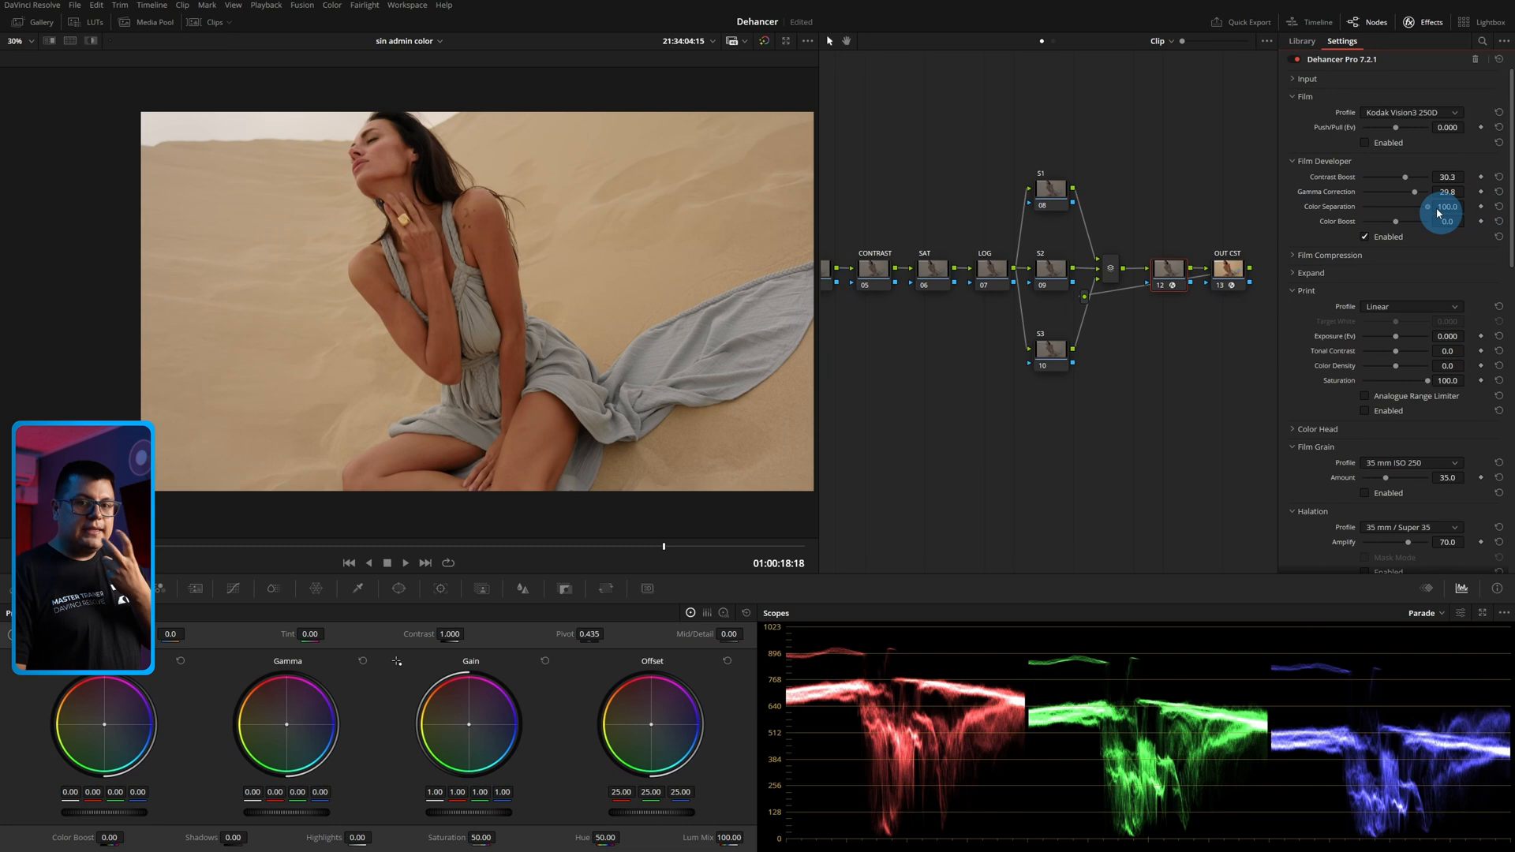
{"action": "left_click_drag", "start_coordinate": [1396, 221], "coordinate": [1419, 232]}
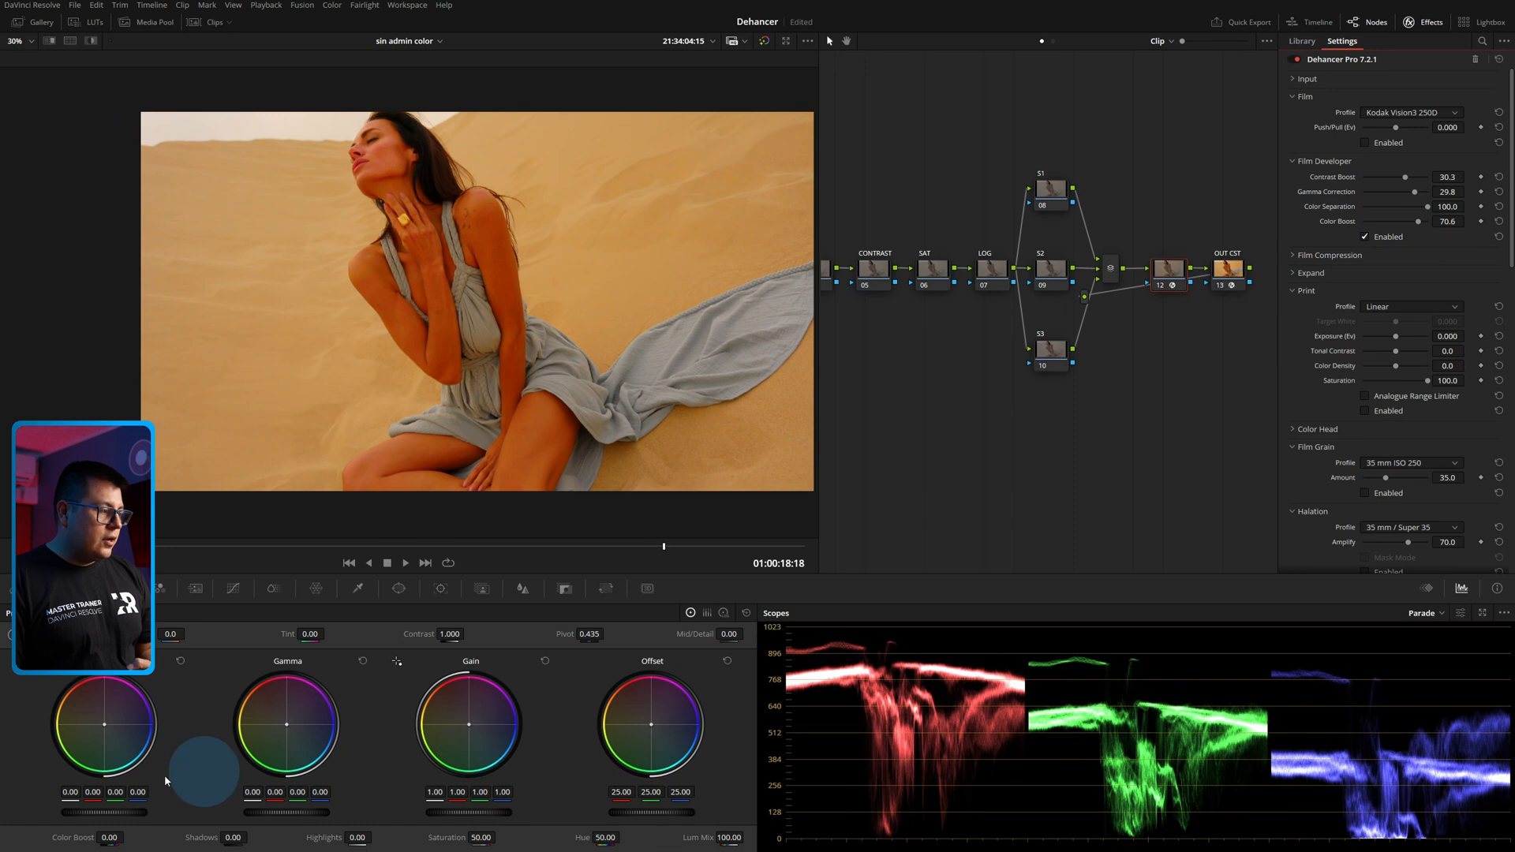
{"action": "left_click_drag", "start_coordinate": [1418, 223], "coordinate": [1380, 225]}
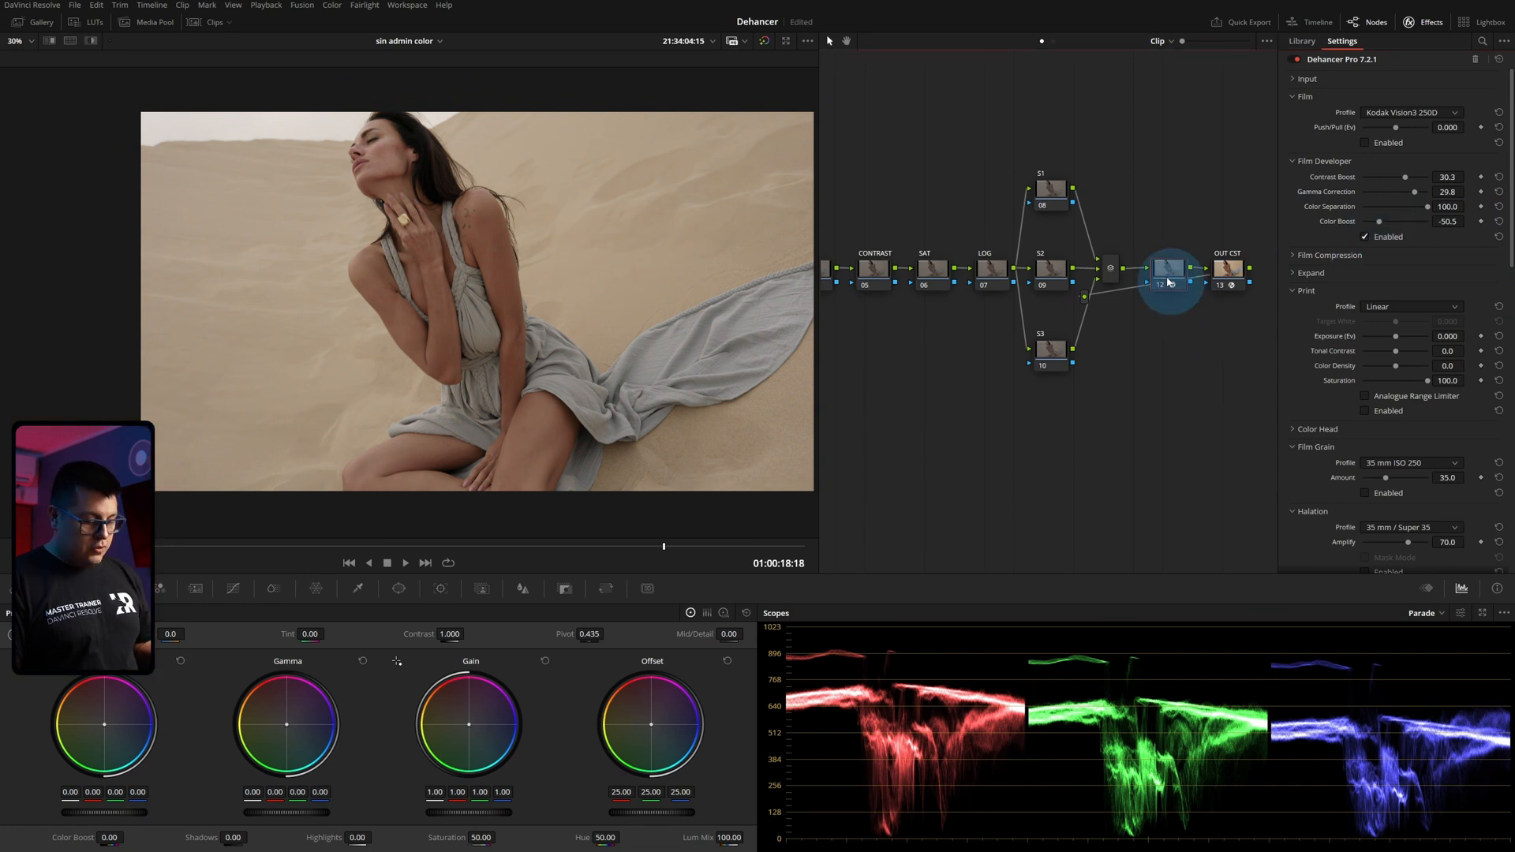
Compare the seated woman's shot with and without the Film Developer adjustments by toggling node 12.
{"action": "key", "text": "ctrl+d"}
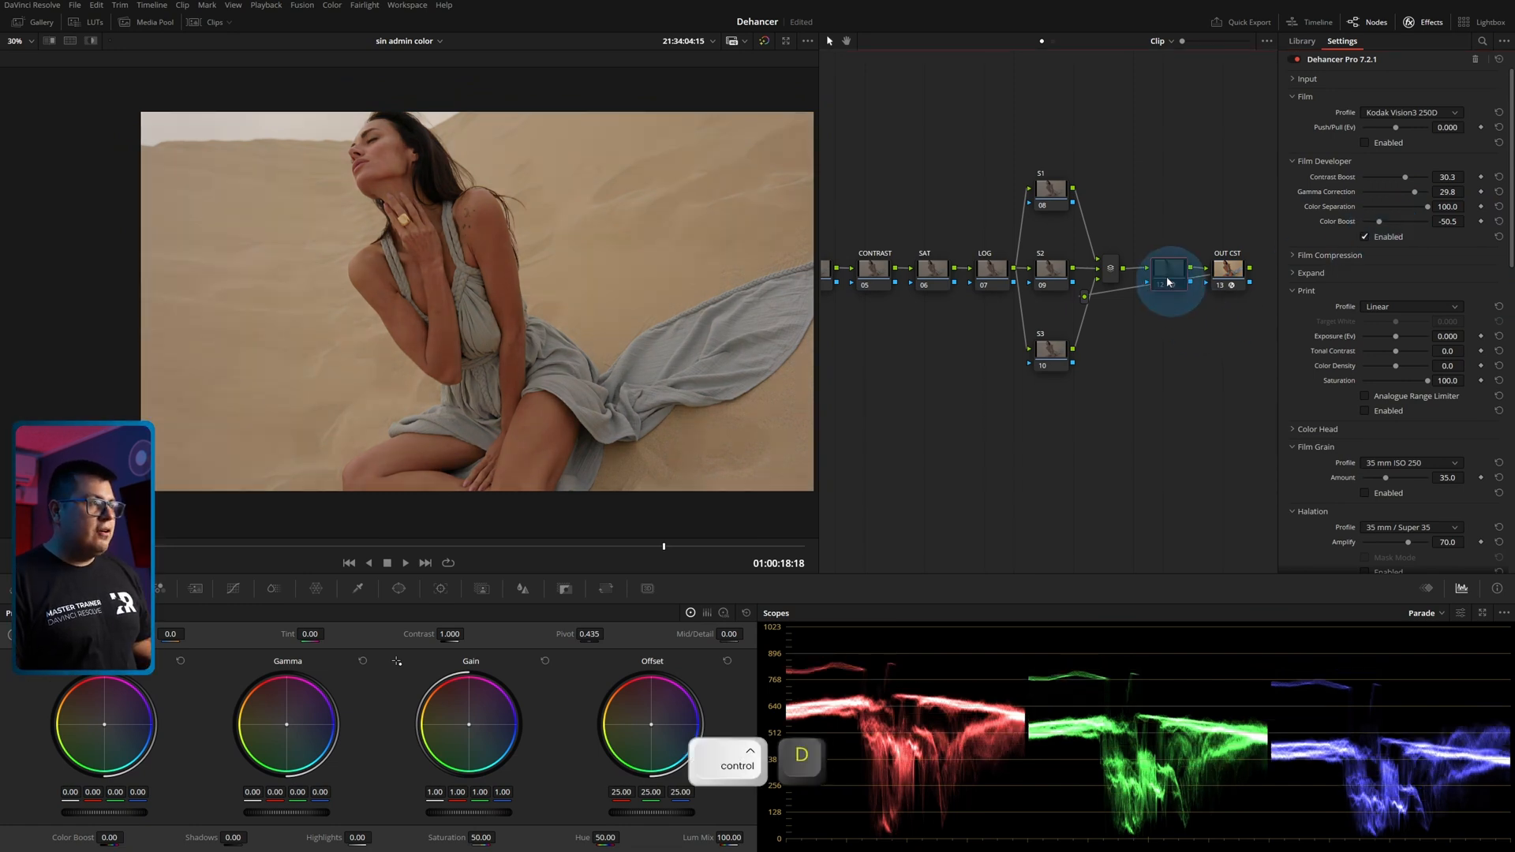
{"action": "key", "text": "ctrl+d"}
{"action": "key", "text": "ctrl+d"}
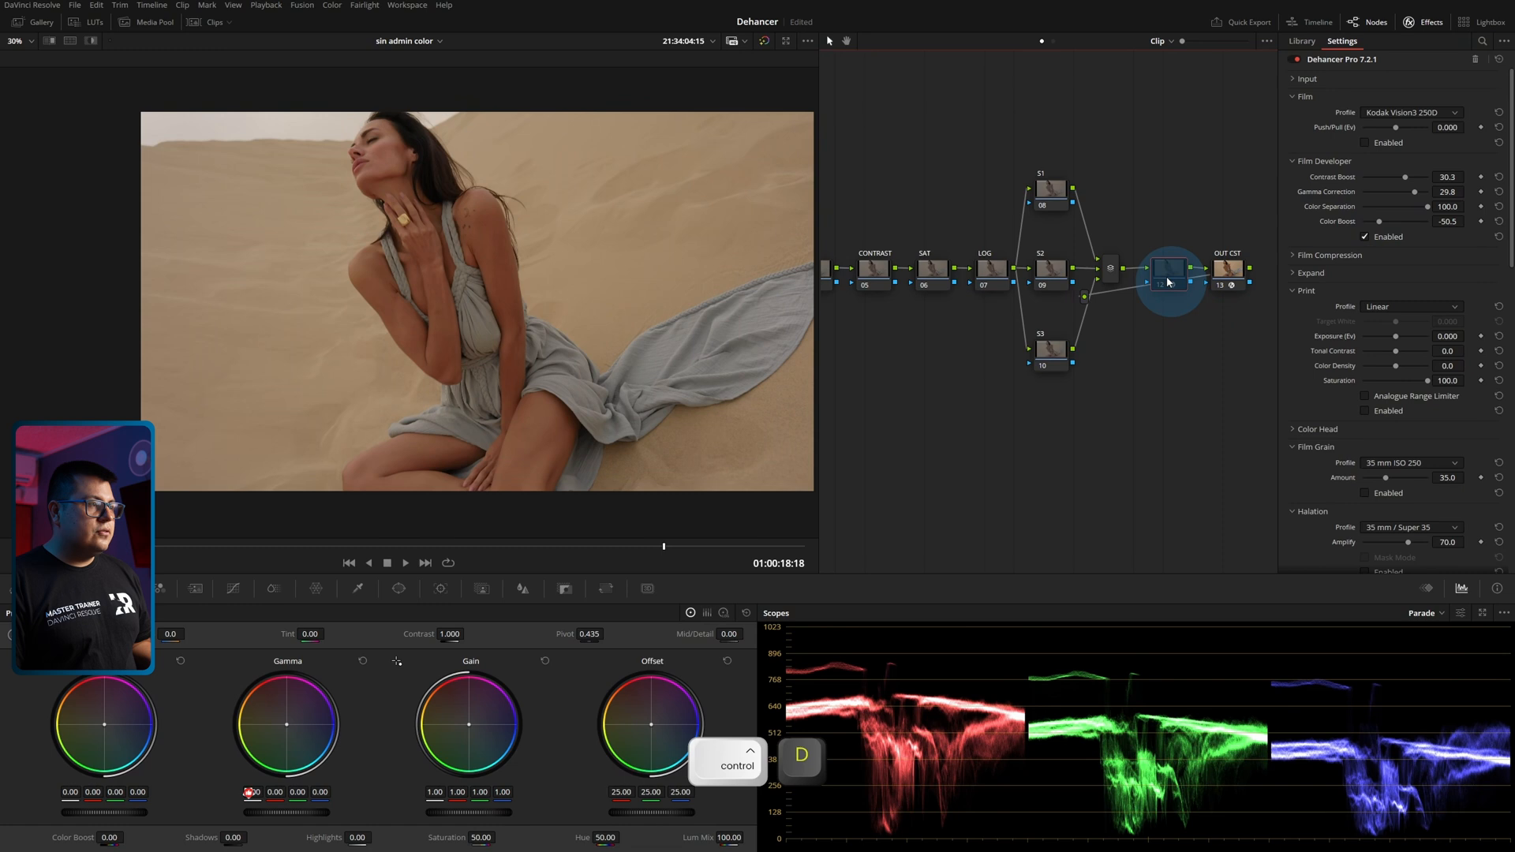
{"action": "key", "text": "ctrl+d"}
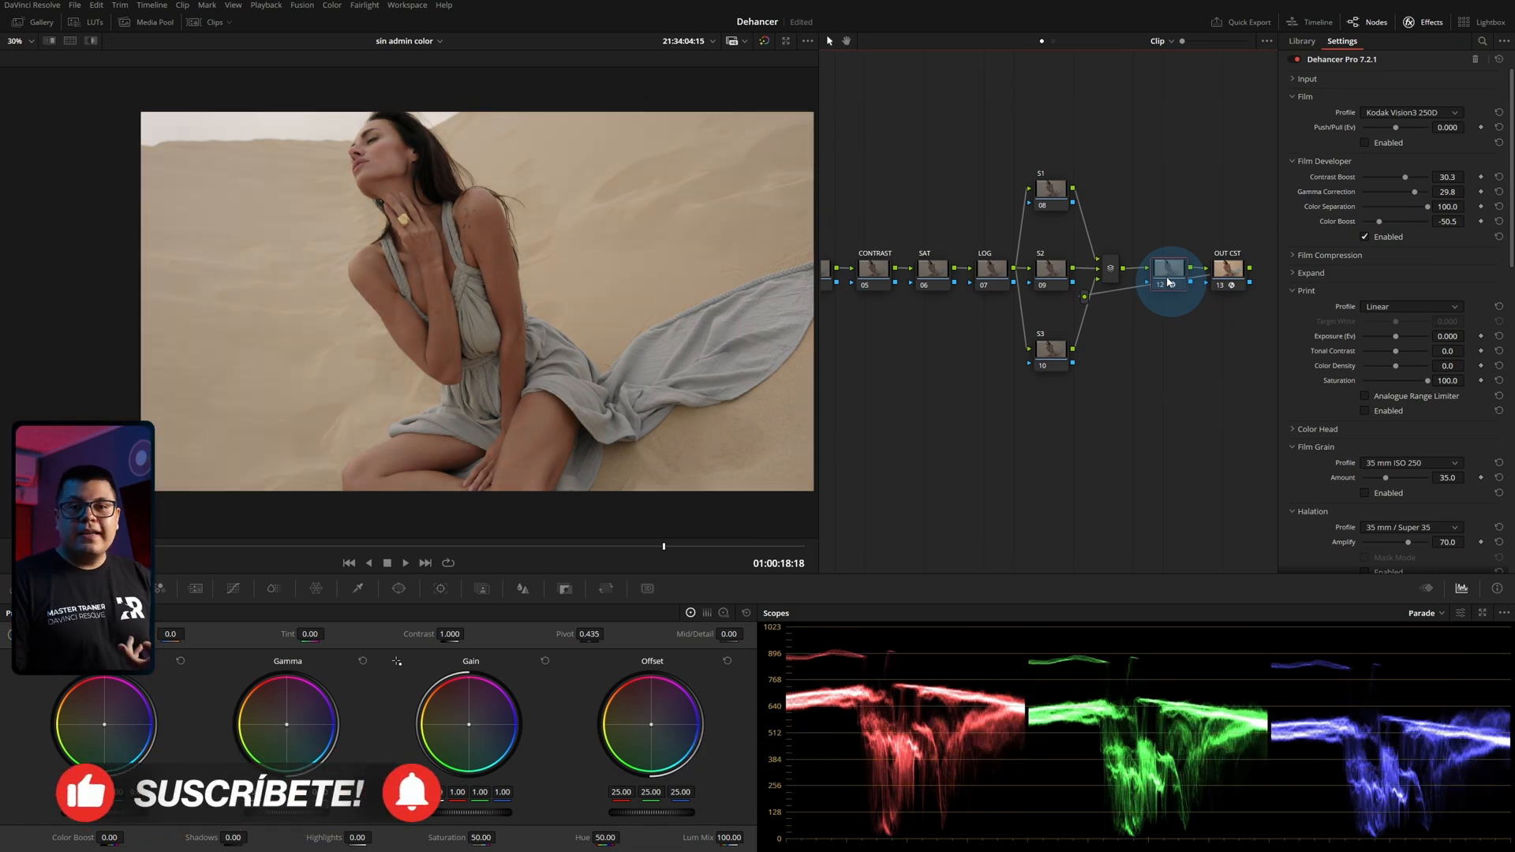
Expand the Input section and raise Temperature Comp. slightly.
{"action": "left_click", "coordinate": [1291, 80]}
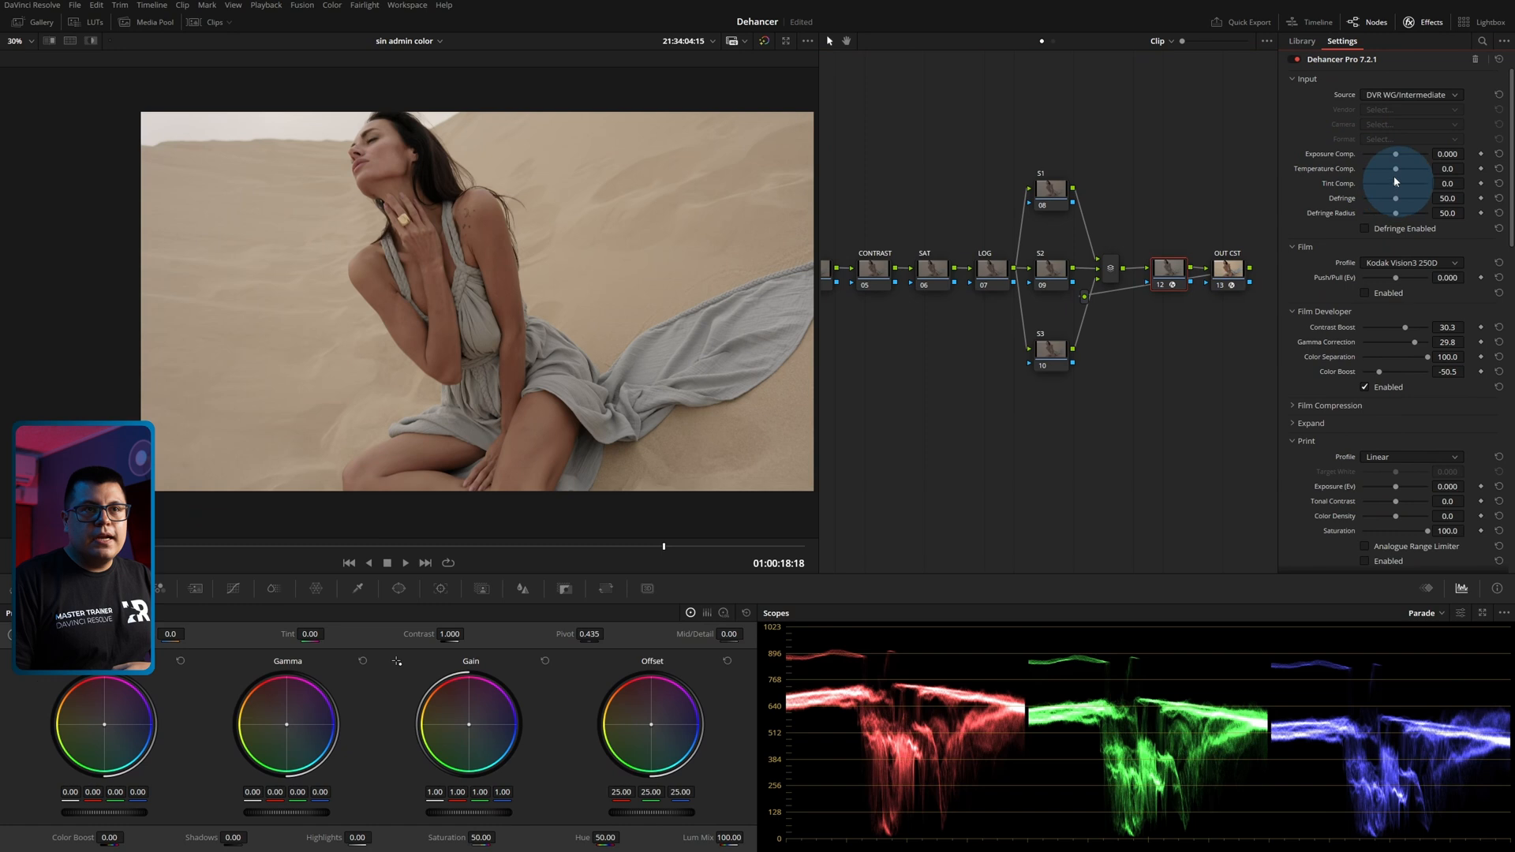
{"action": "left_click_drag", "start_coordinate": [1397, 172], "coordinate": [1407, 173]}
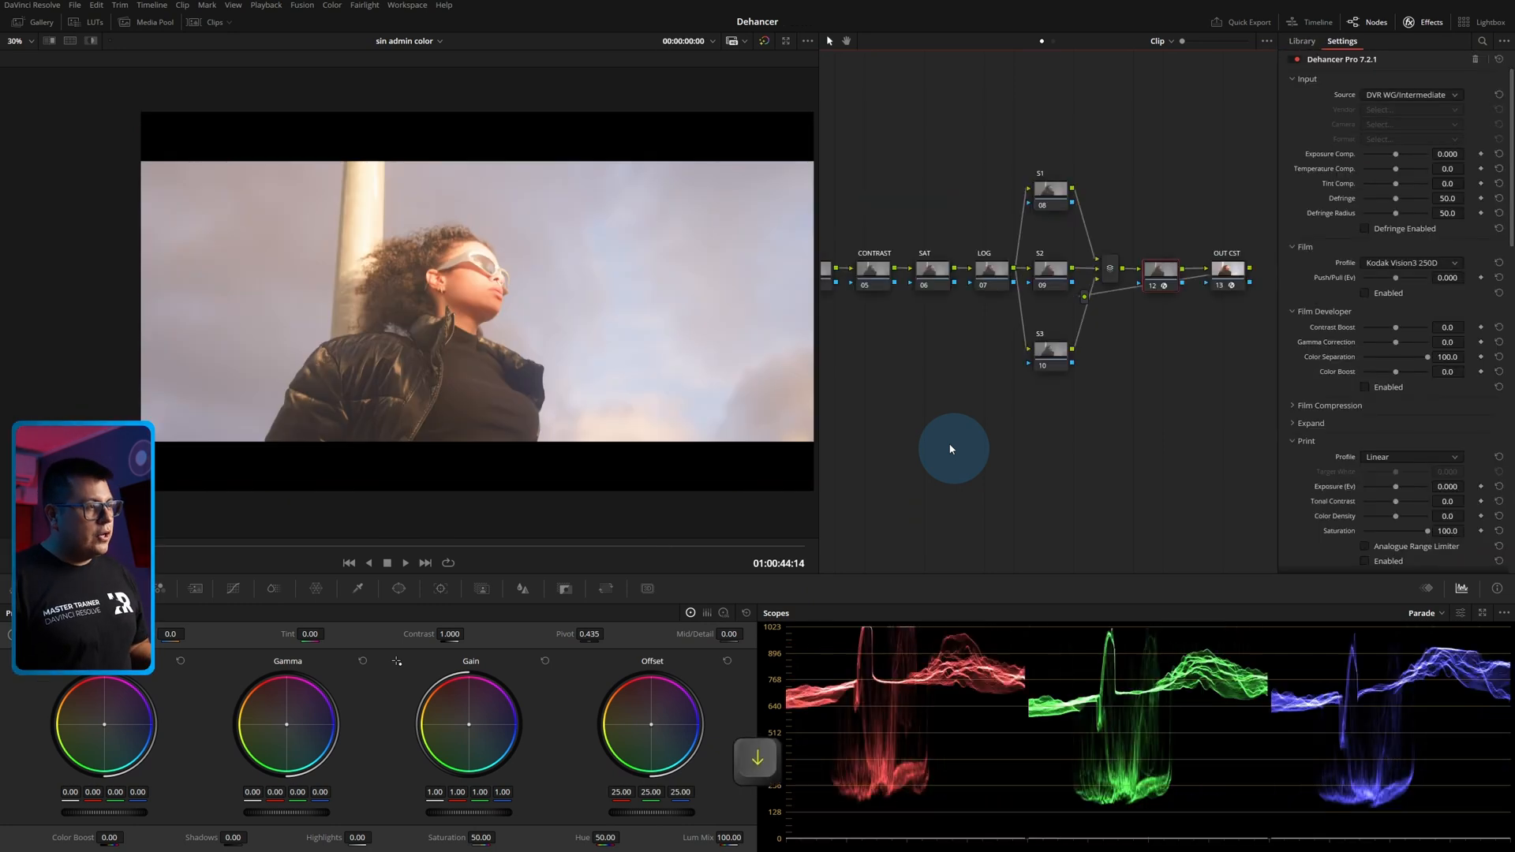
Go to the clip of the woman in white sunglasses and move the playhead to 01:00:47:07.
{"action": "key", "text": "Up"}
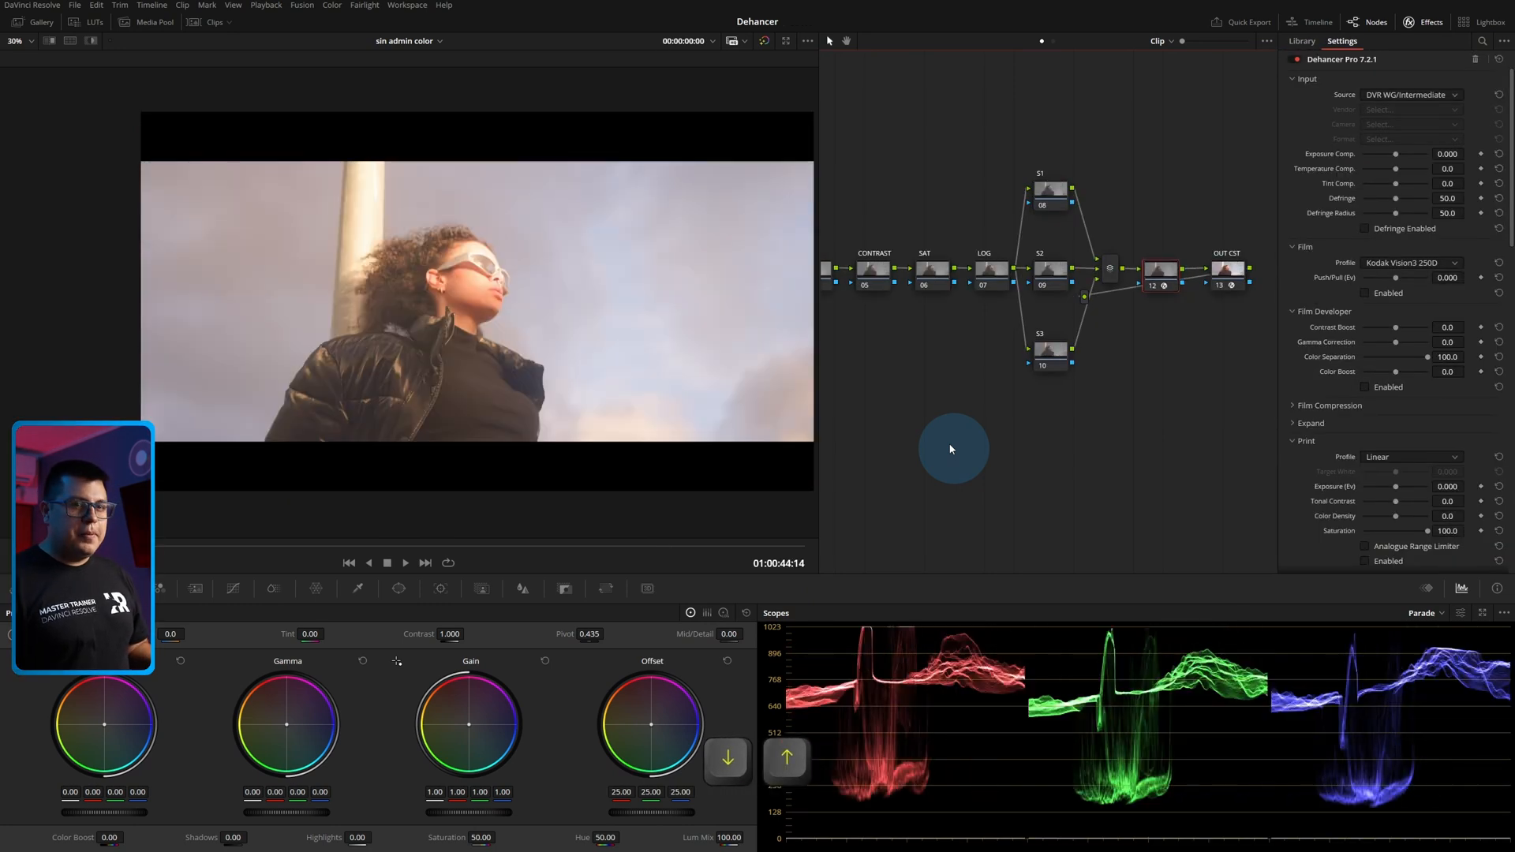
{"action": "left_click_drag", "start_coordinate": [226, 547], "coordinate": [477, 545]}
Collapse the Film and Film Developer sections and expand Film Compression.
{"action": "left_click", "coordinate": [1295, 247]}
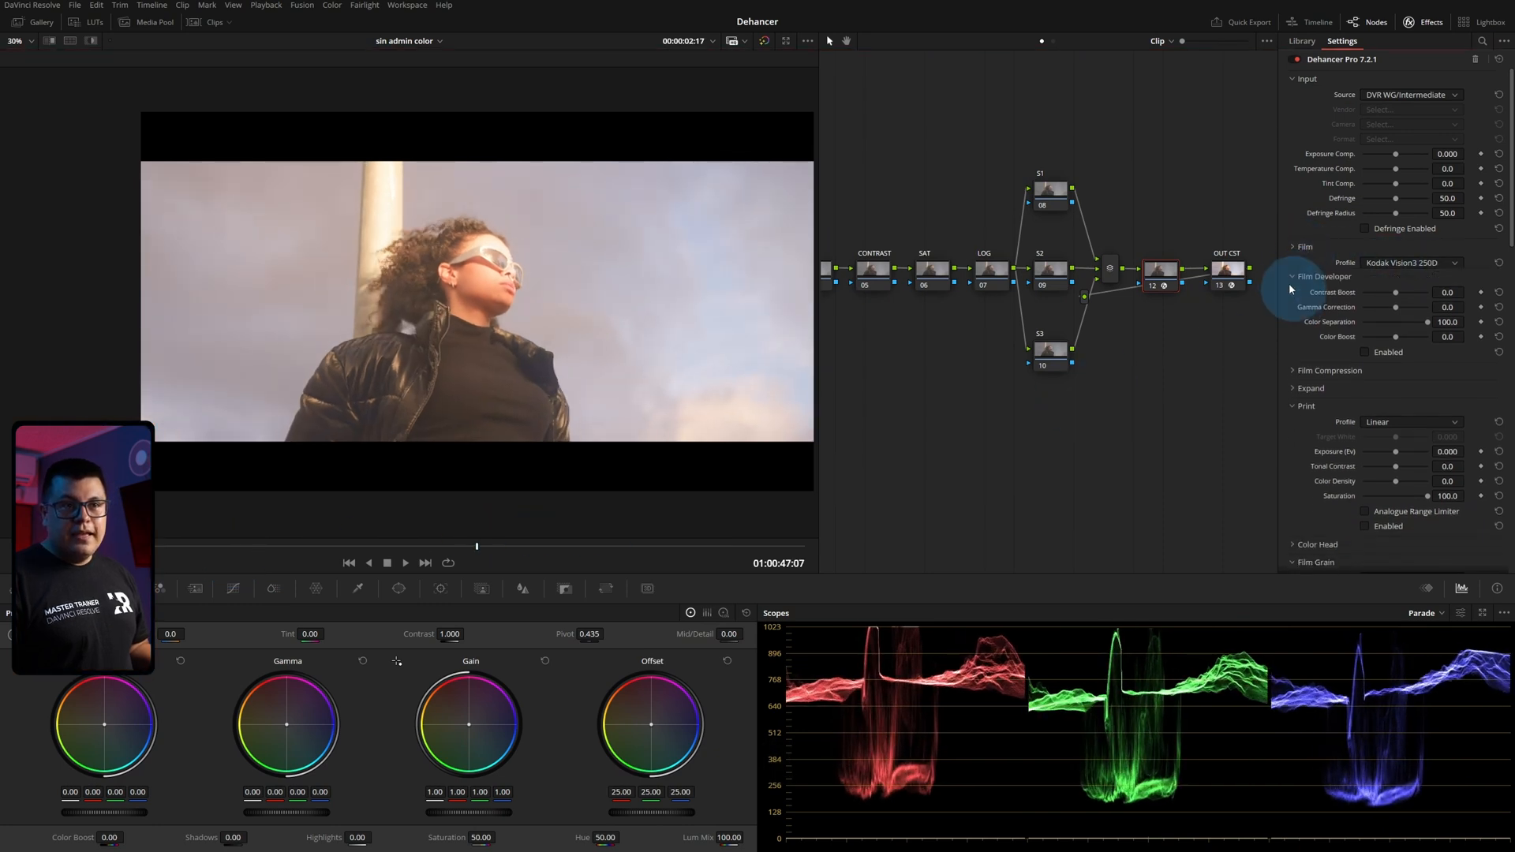
{"action": "left_click", "coordinate": [1290, 263]}
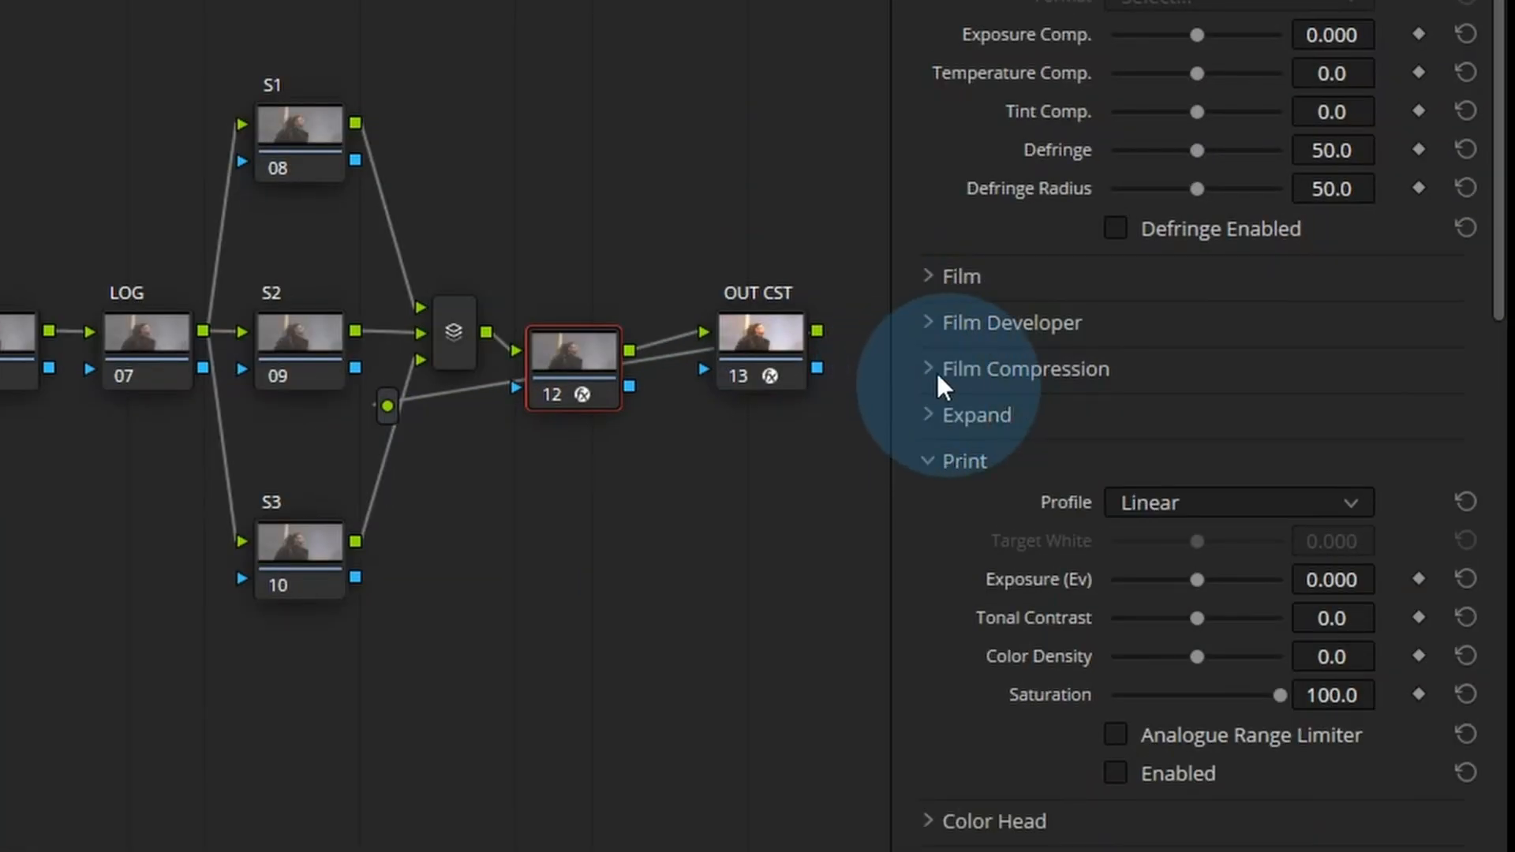
{"action": "left_click", "coordinate": [1295, 283]}
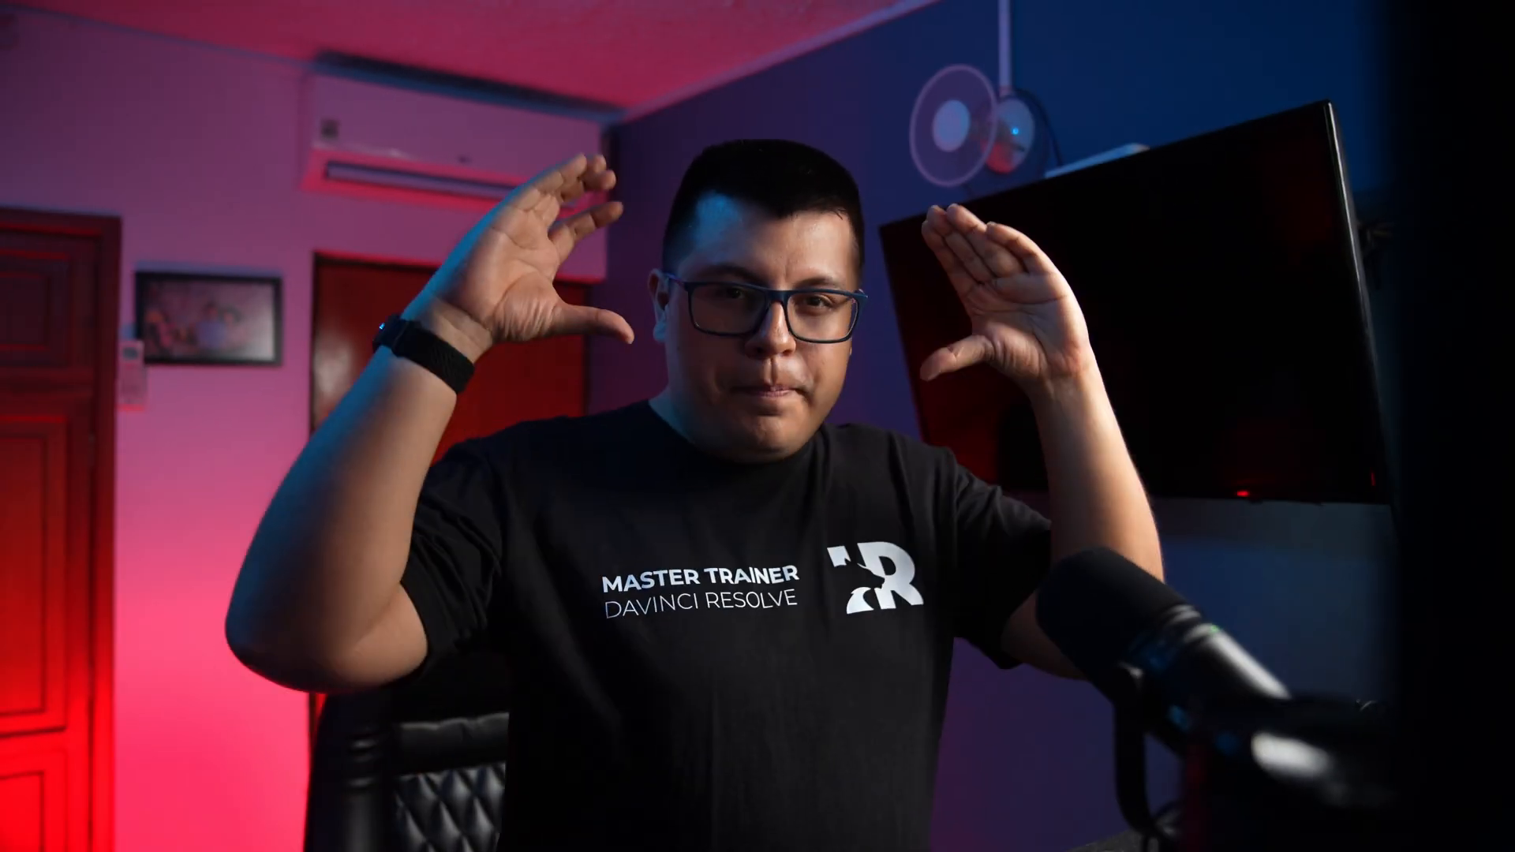
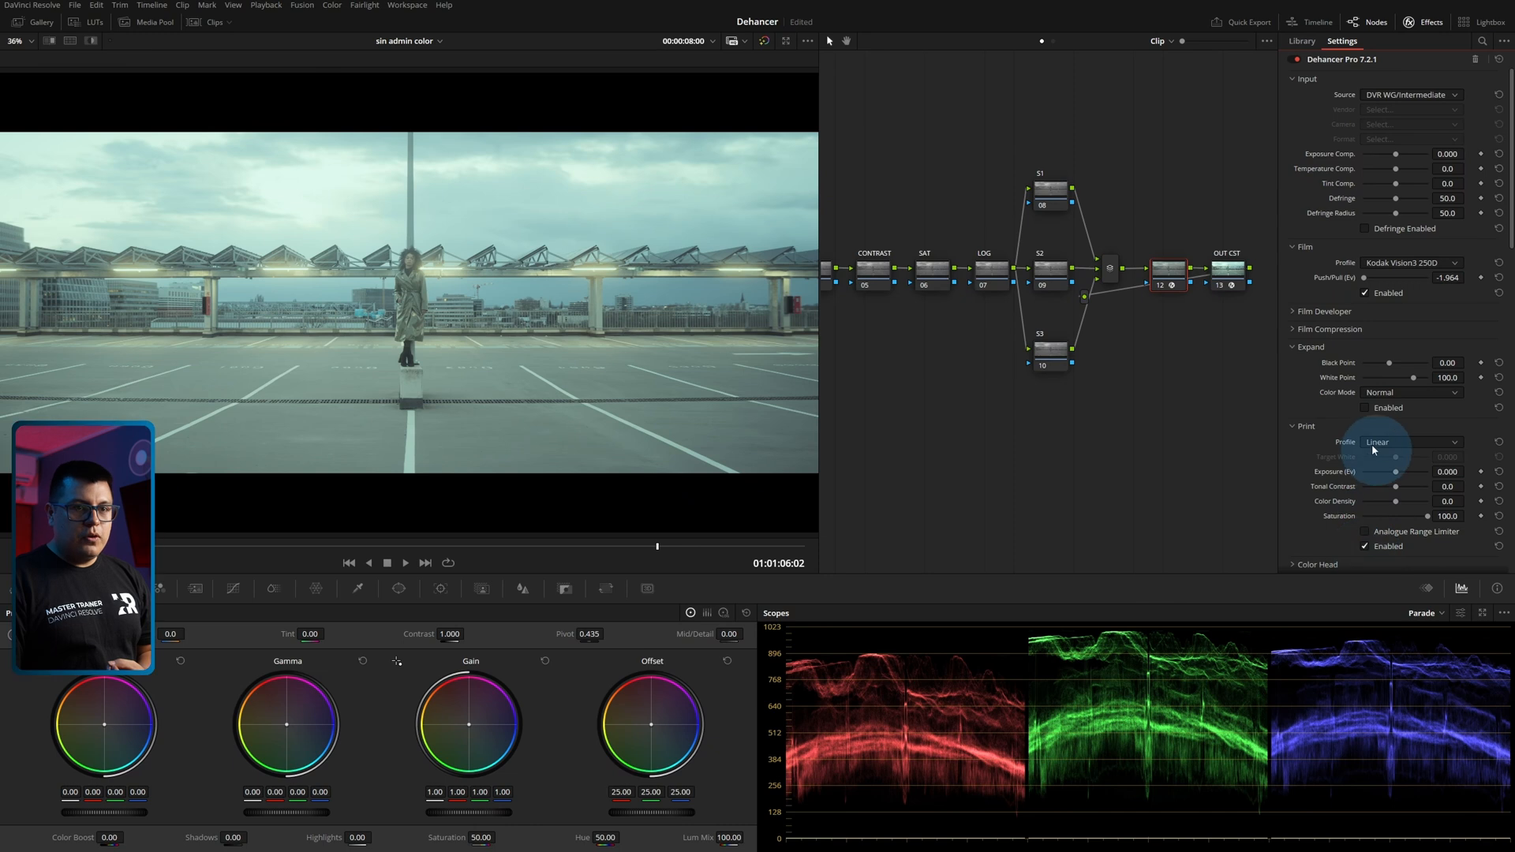
Try the Cineon Film Log and Fujifilm 3513 Print film profiles in the Print section on the parking-lot shot.
{"action": "left_click", "coordinate": [1379, 464]}
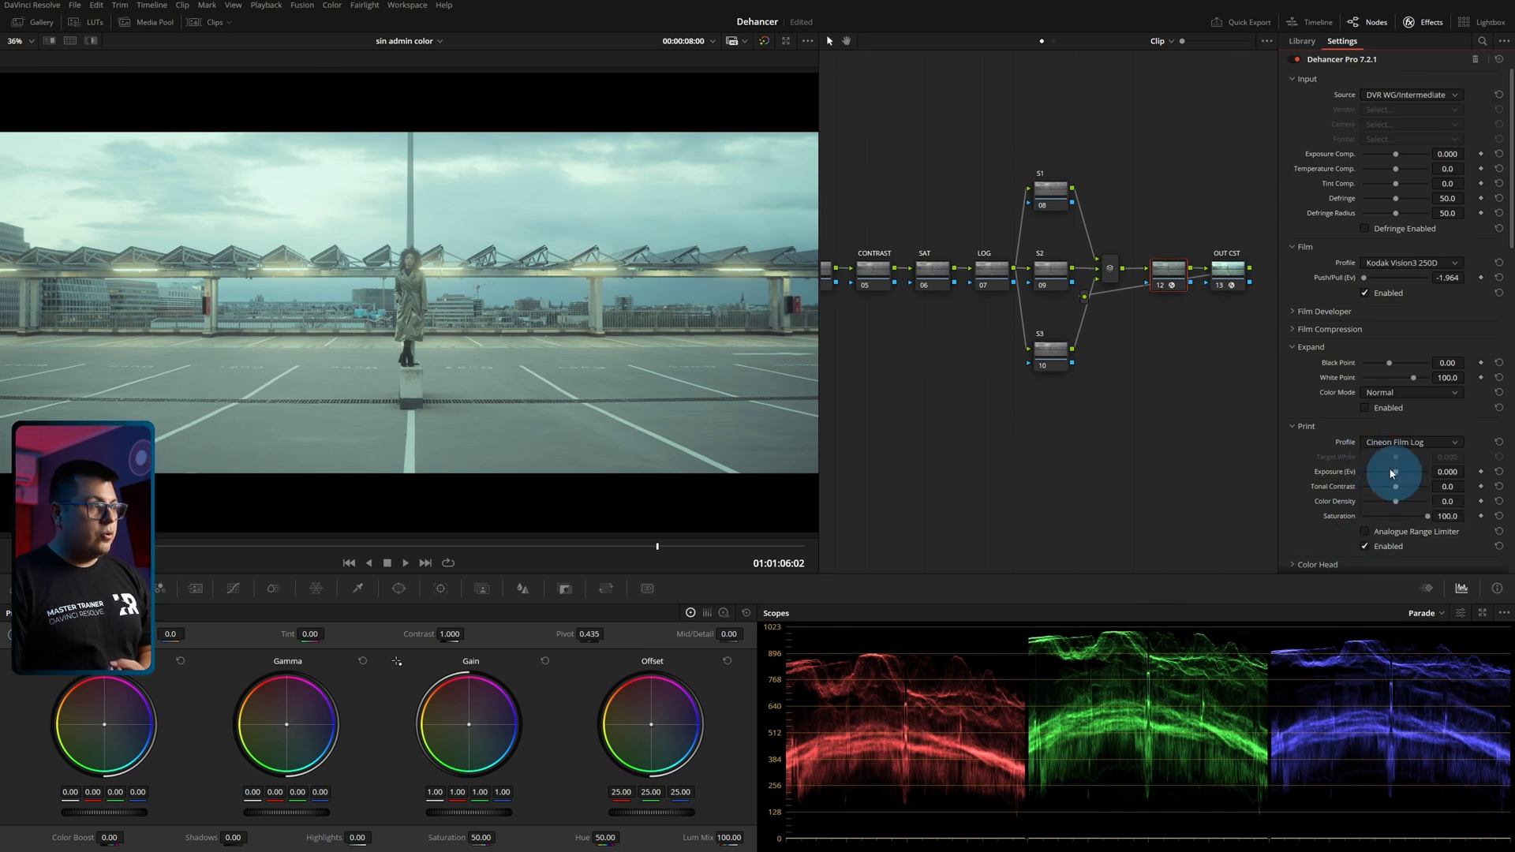
{"action": "left_click", "coordinate": [1391, 474]}
{"action": "left_click", "coordinate": [1382, 447]}
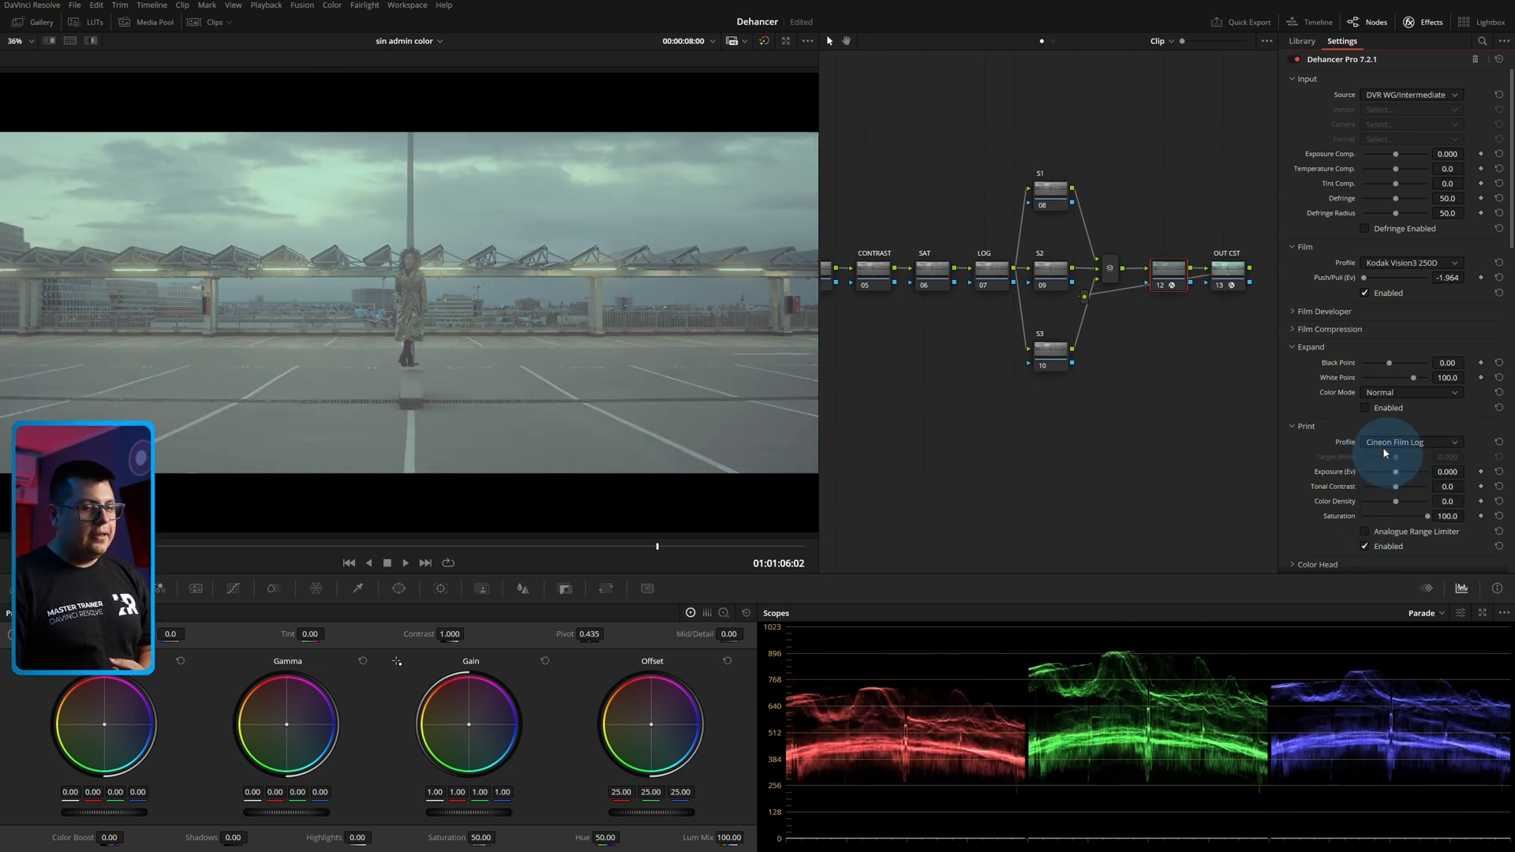
{"action": "left_click", "coordinate": [1384, 476]}
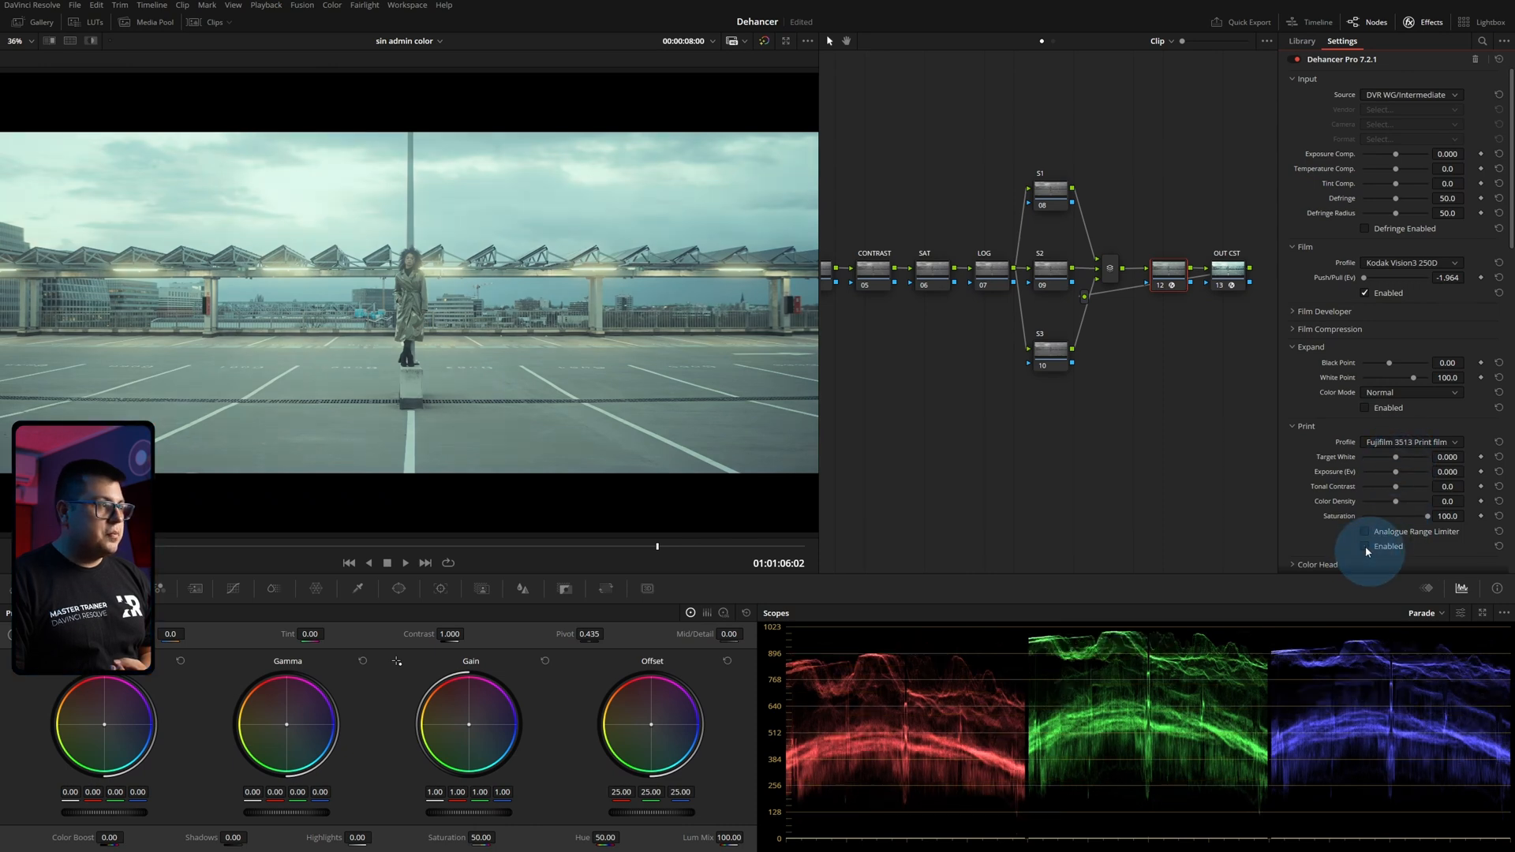
Try the Kodak 2383 Print Film profile with Print toggled off and on, followed by Kodak Endura Glossy Paper.
{"action": "left_click", "coordinate": [1393, 442]}
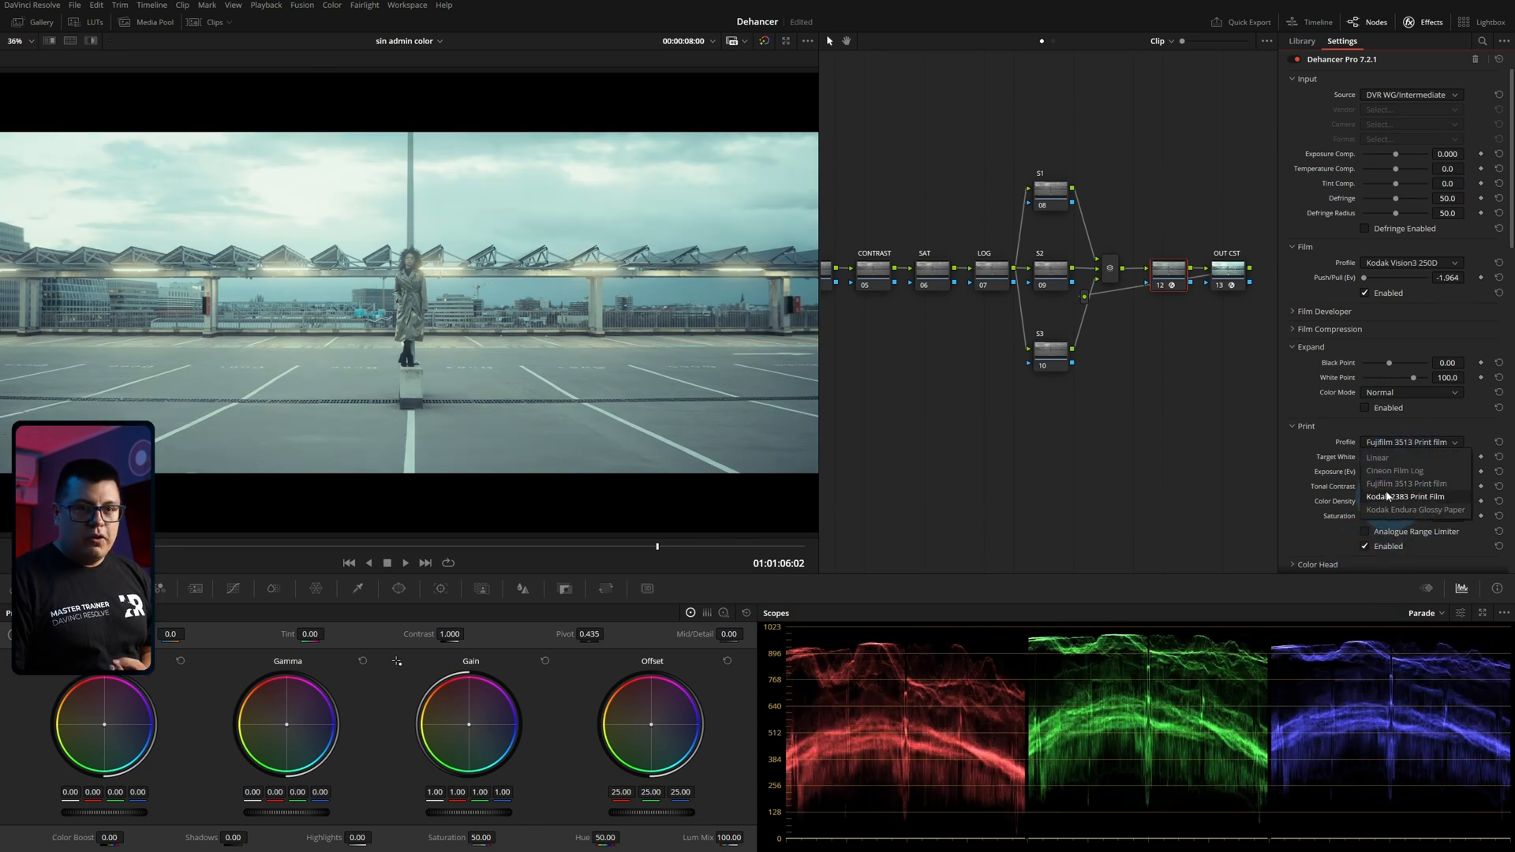
{"action": "left_click", "coordinate": [1388, 496]}
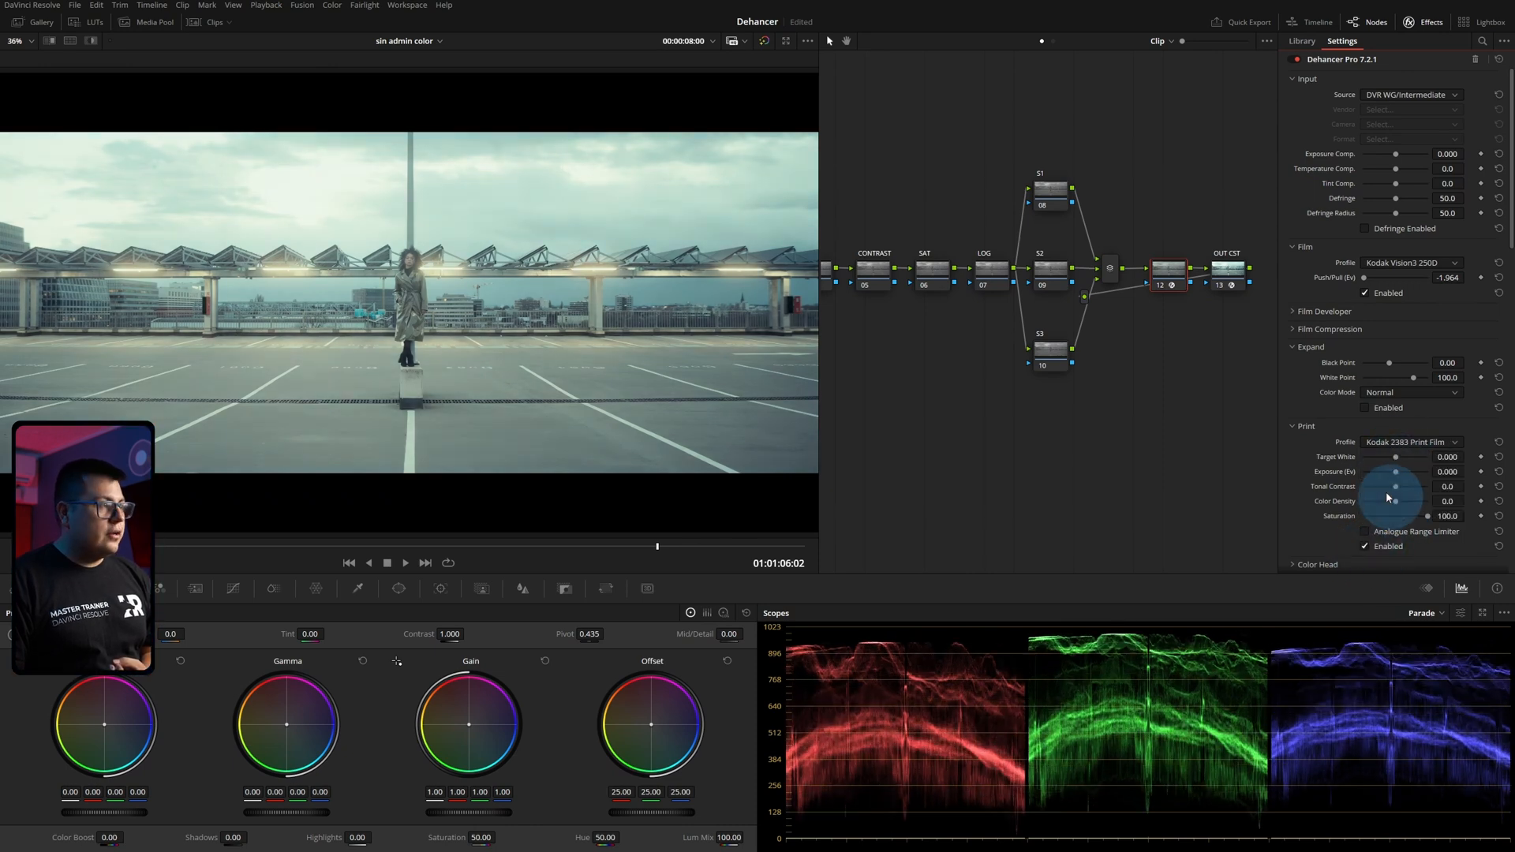
{"action": "left_click", "coordinate": [1364, 546]}
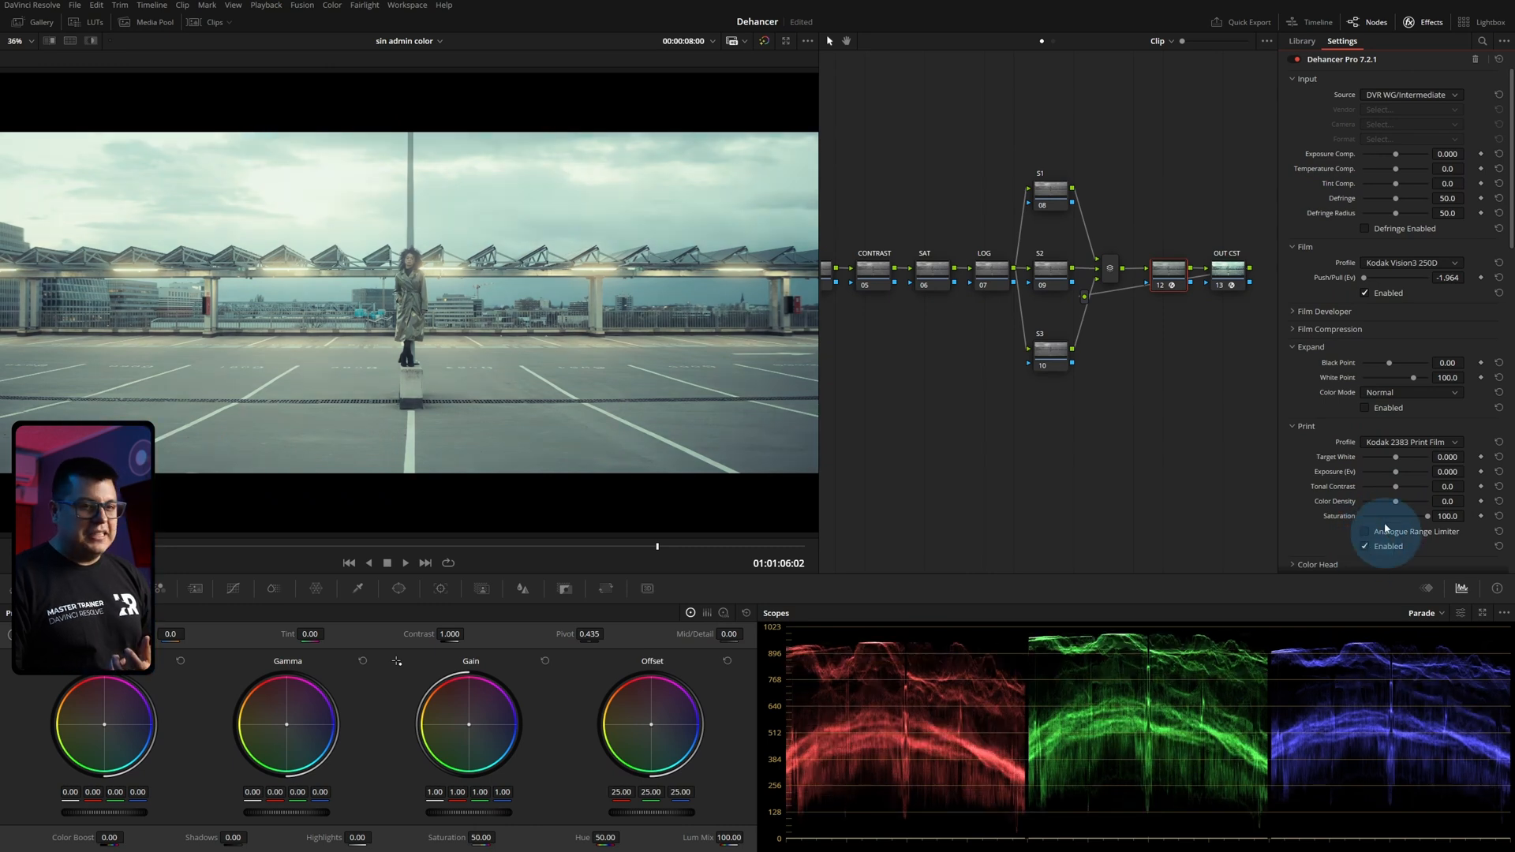
{"action": "left_click", "coordinate": [1387, 442]}
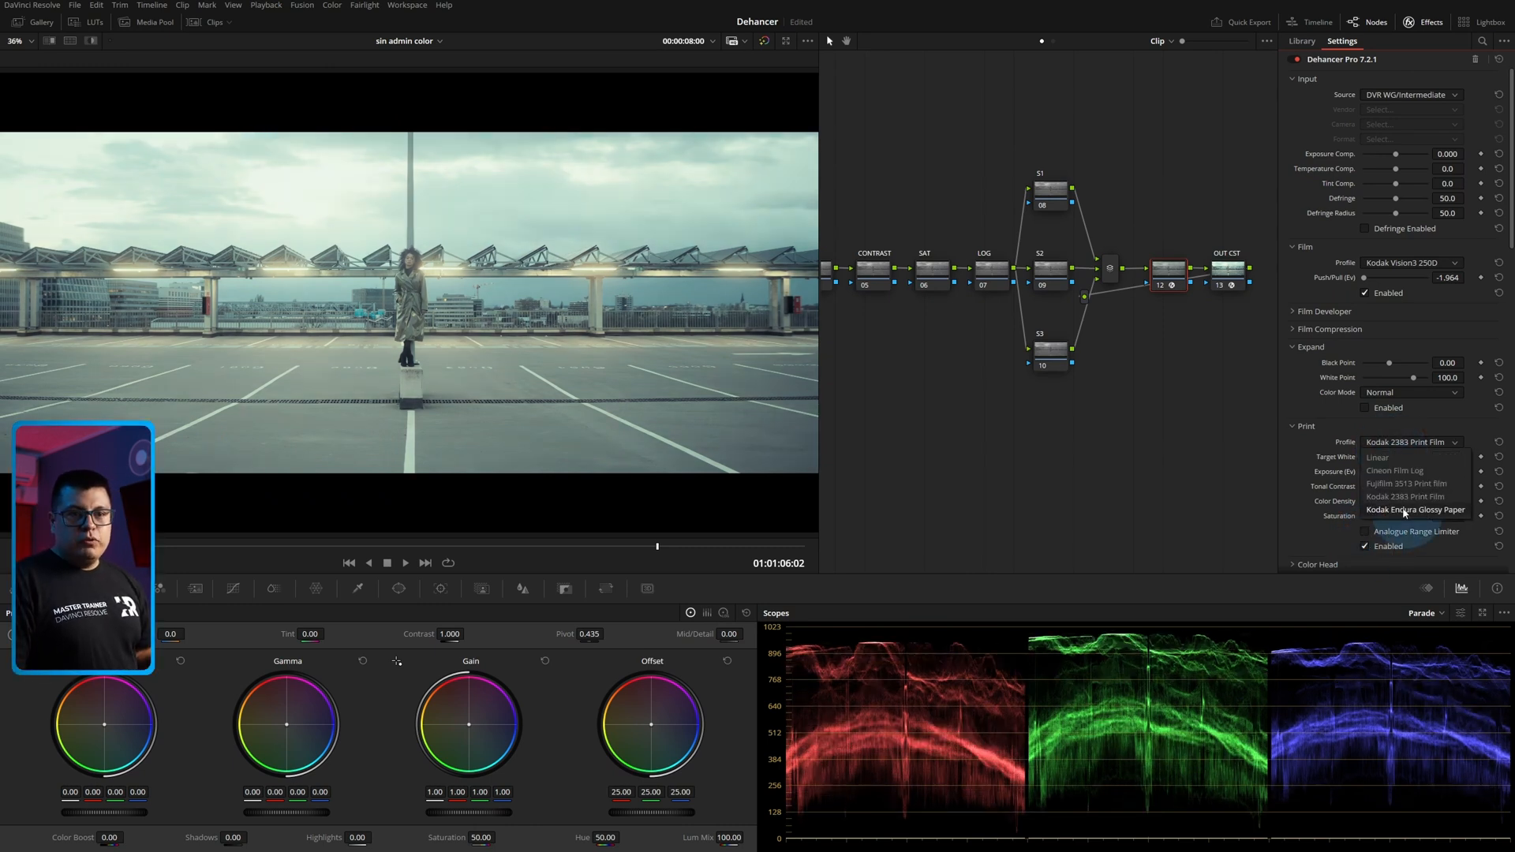
{"action": "left_click", "coordinate": [1404, 509]}
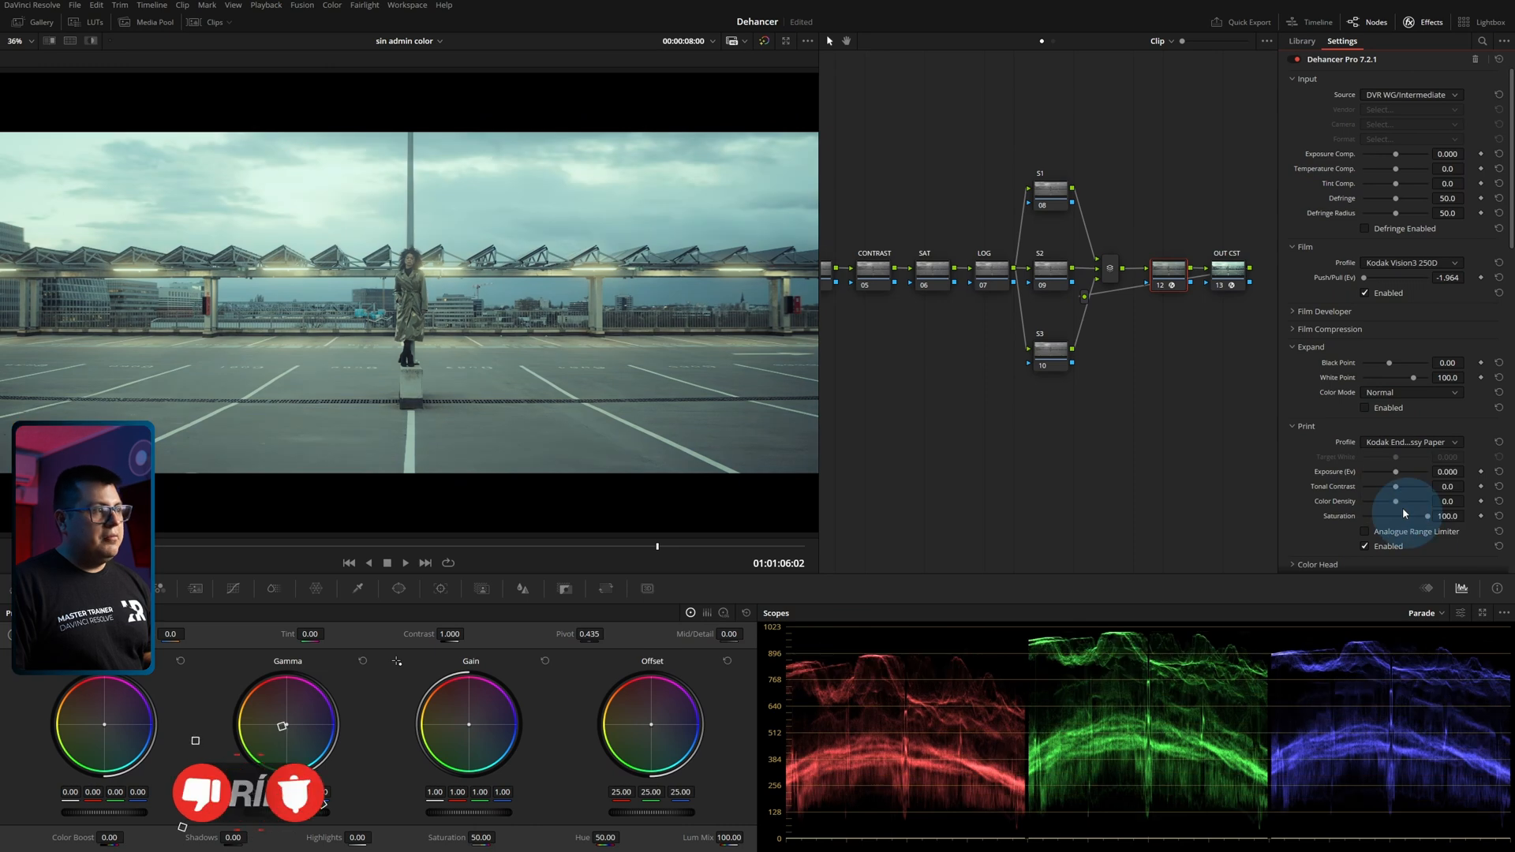
Cycle the Print profile through Linear and Cineon Film Log and settle on Kodak 2383 Print Film.
{"action": "left_click", "coordinate": [1398, 442]}
{"action": "left_click", "coordinate": [1389, 456]}
{"action": "left_click", "coordinate": [1399, 443]}
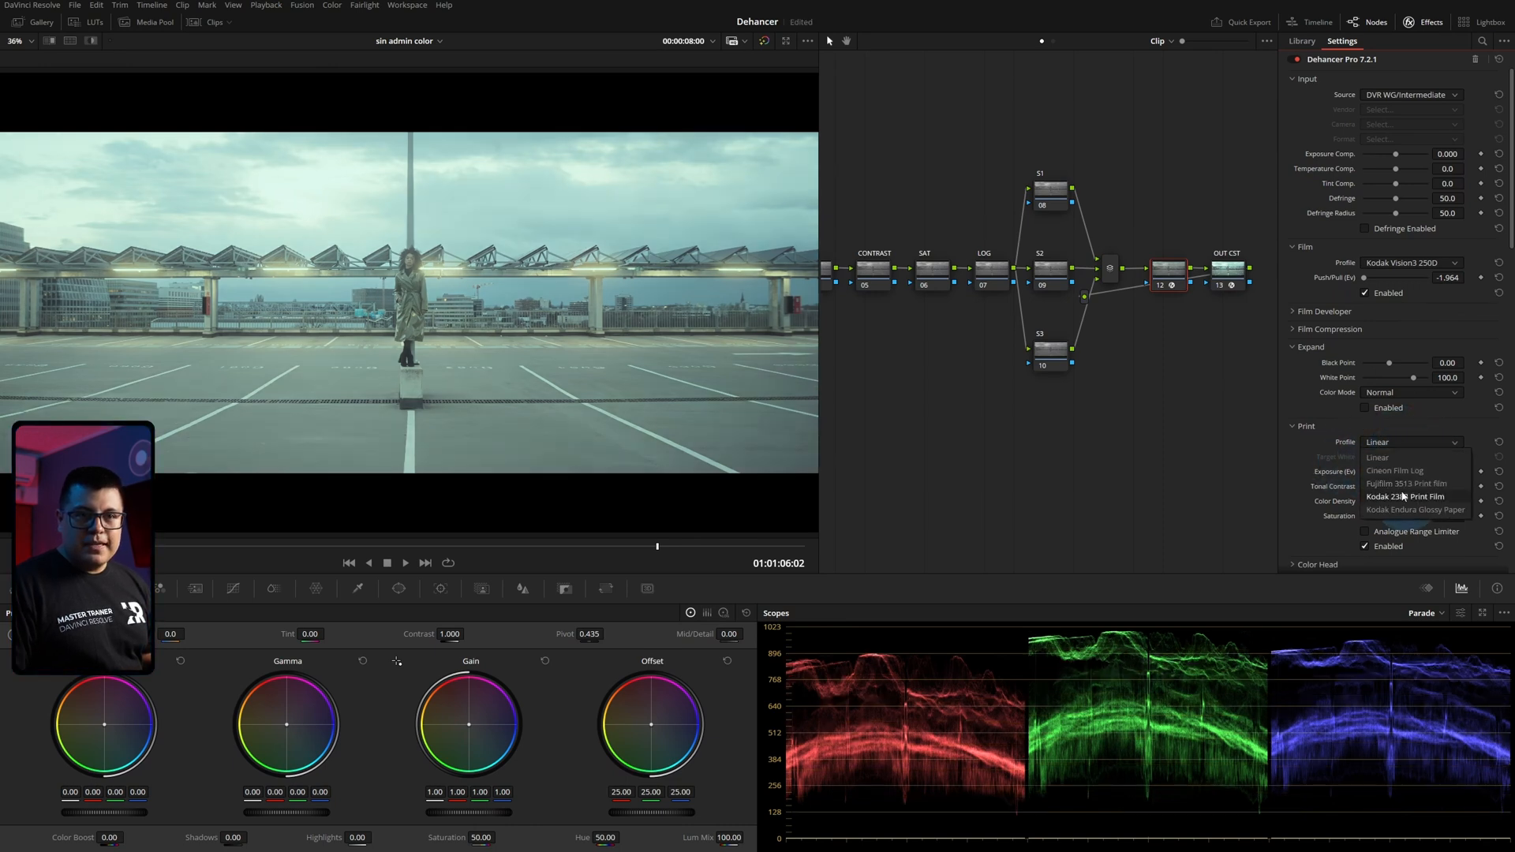
{"action": "left_click", "coordinate": [1389, 471]}
{"action": "left_click", "coordinate": [1394, 443]}
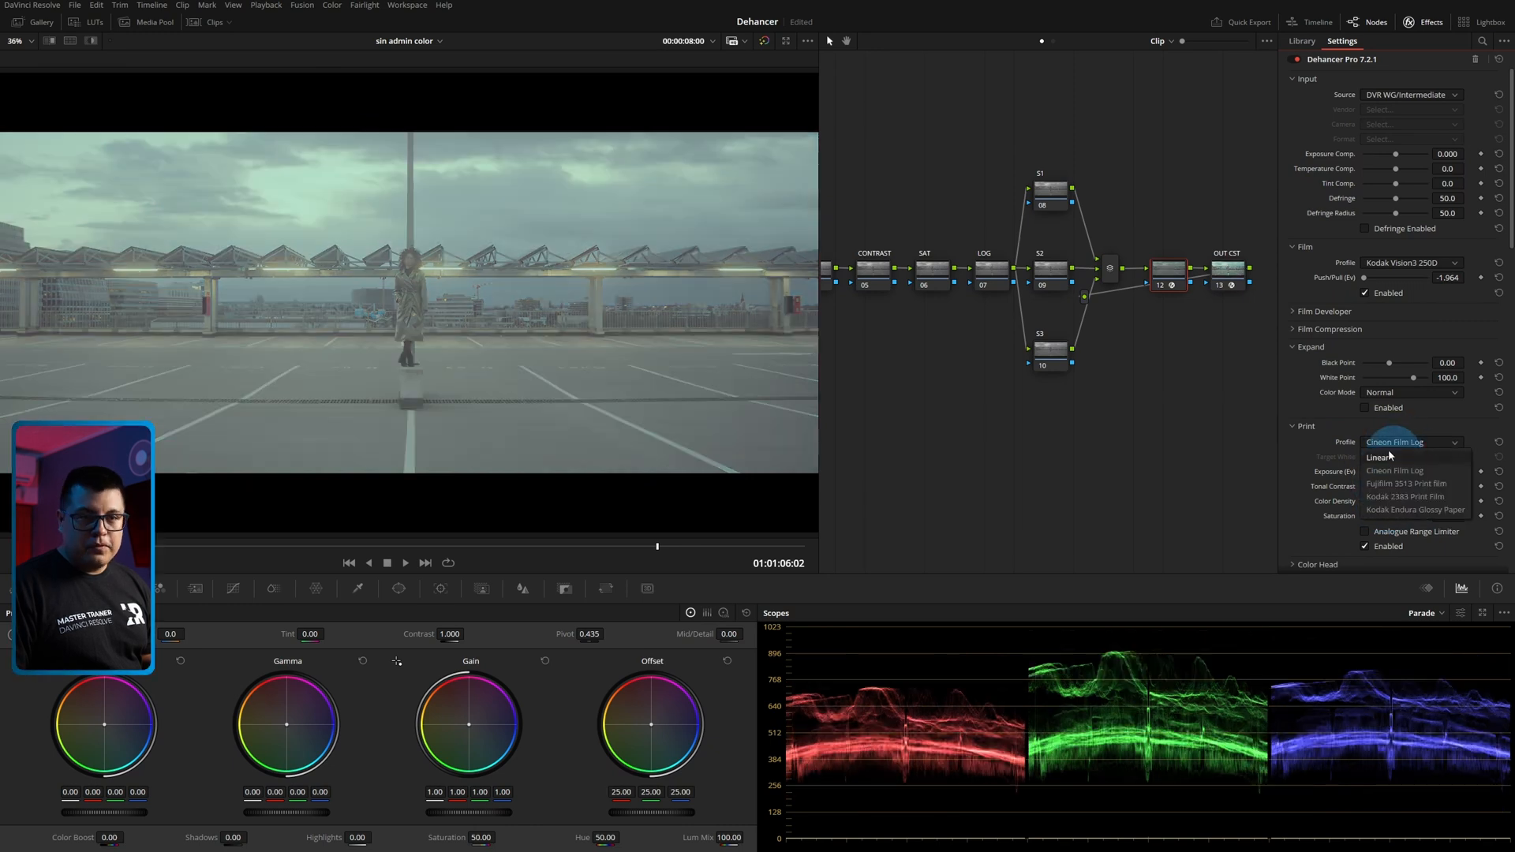
{"action": "left_click", "coordinate": [1389, 497]}
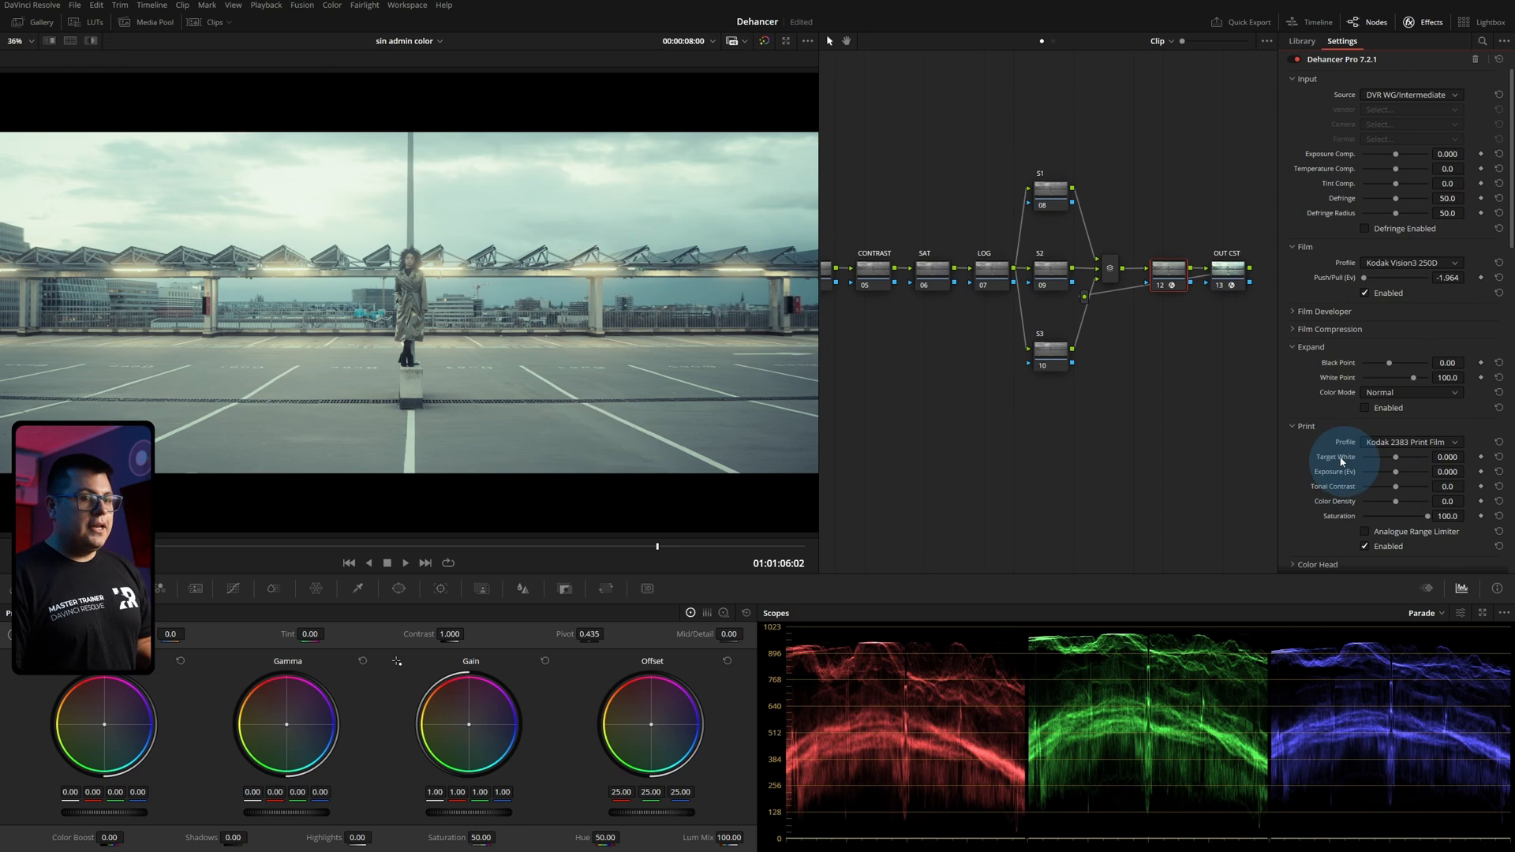
Set Print's Target White to 2.000 and Exposure to -0.192, and briefly view the Film Developer settings.
{"action": "mouse_move", "coordinate": [1393, 456]}
{"action": "left_mouse_down"}
{"action": "mouse_move", "coordinate": [1425, 471]}
{"action": "mouse_move", "coordinate": [1375, 461]}
{"action": "mouse_move", "coordinate": [1479, 470]}
{"action": "mouse_move", "coordinate": [1395, 475]}
{"action": "left_mouse_up"}
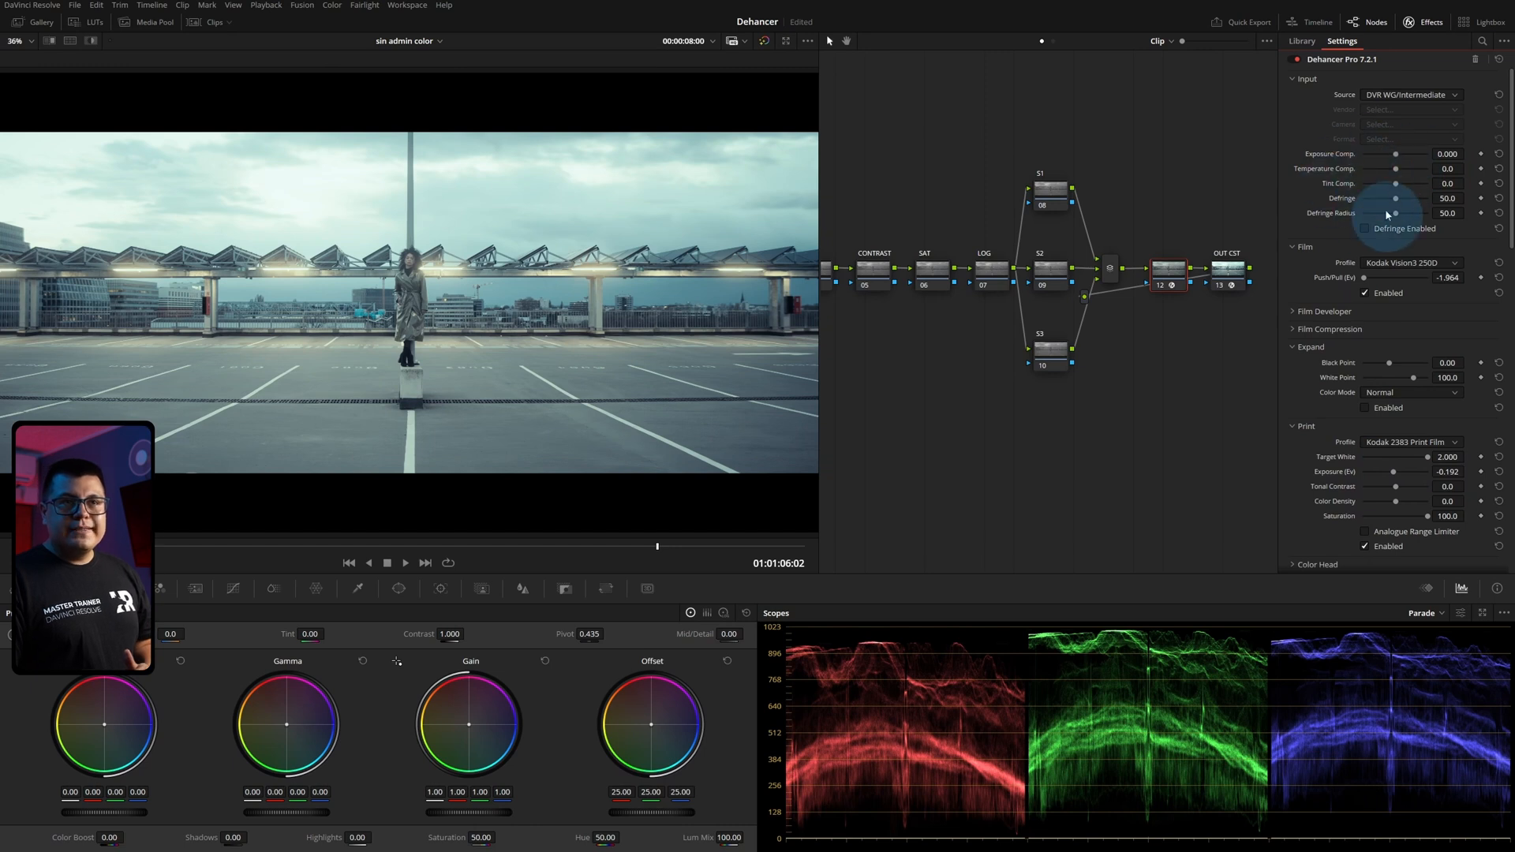
{"action": "left_click", "coordinate": [1296, 313]}
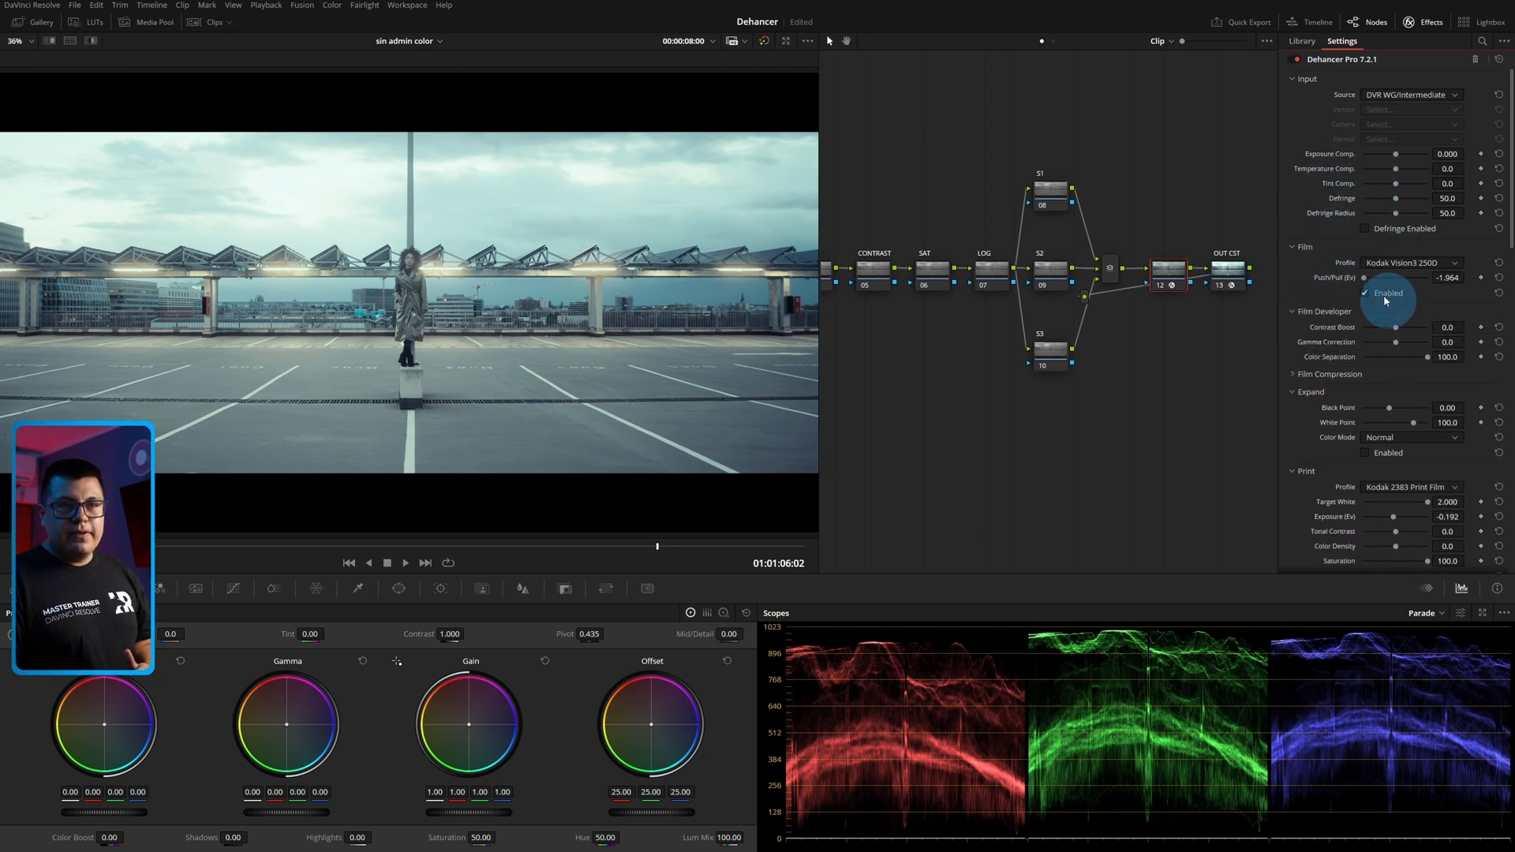
{"action": "left_click", "coordinate": [1304, 314]}
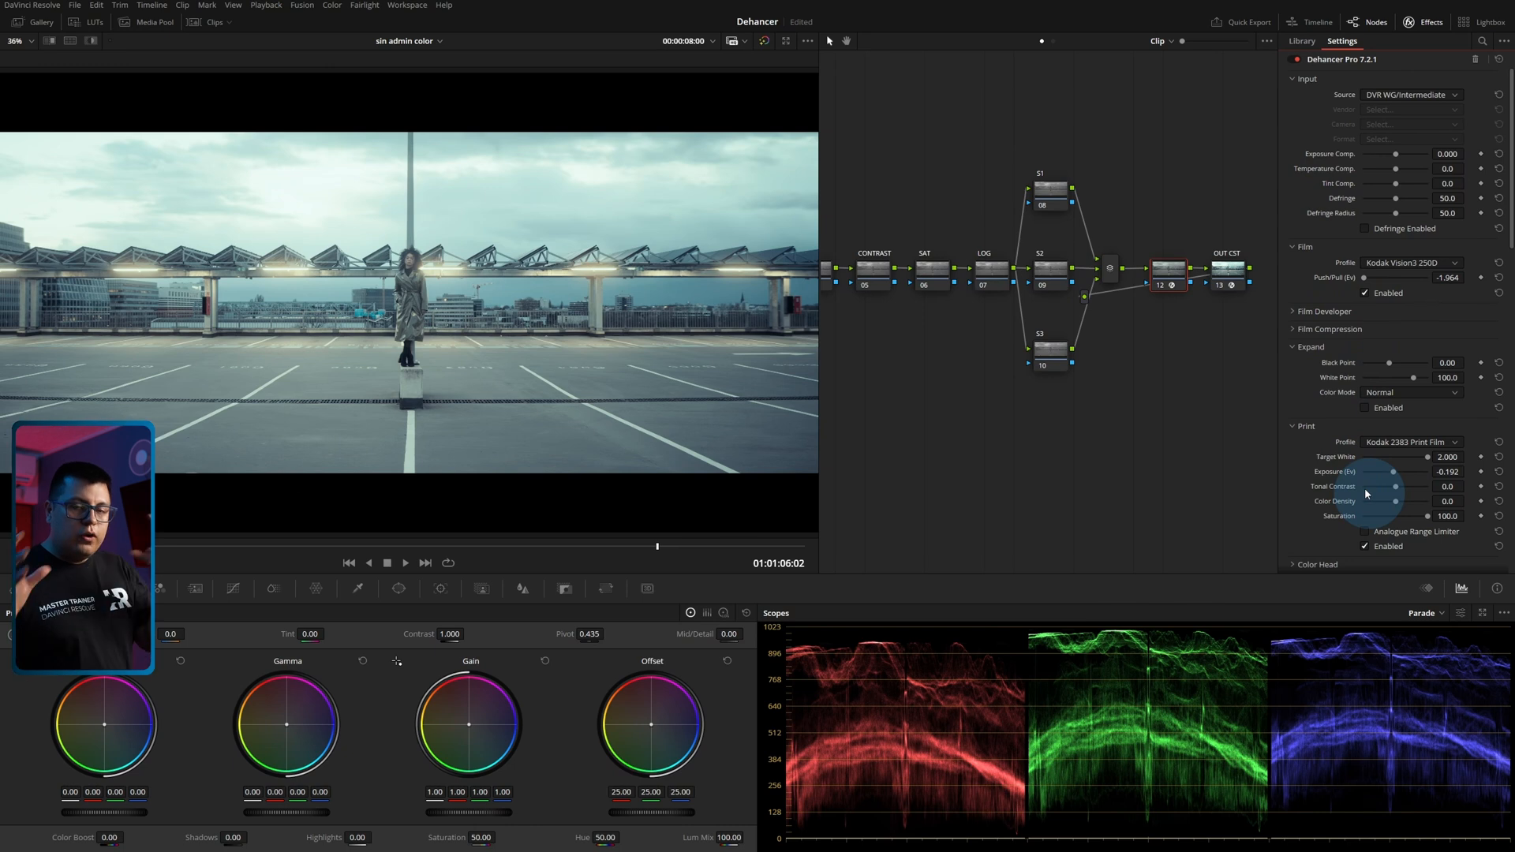
Set Print's Exposure to -0.357, Tonal Contrast to 5.1 and Color Density to -56.0, and enable Analogue Range Limiter.
{"action": "left_click_drag", "start_coordinate": [1394, 476], "coordinate": [1388, 509]}
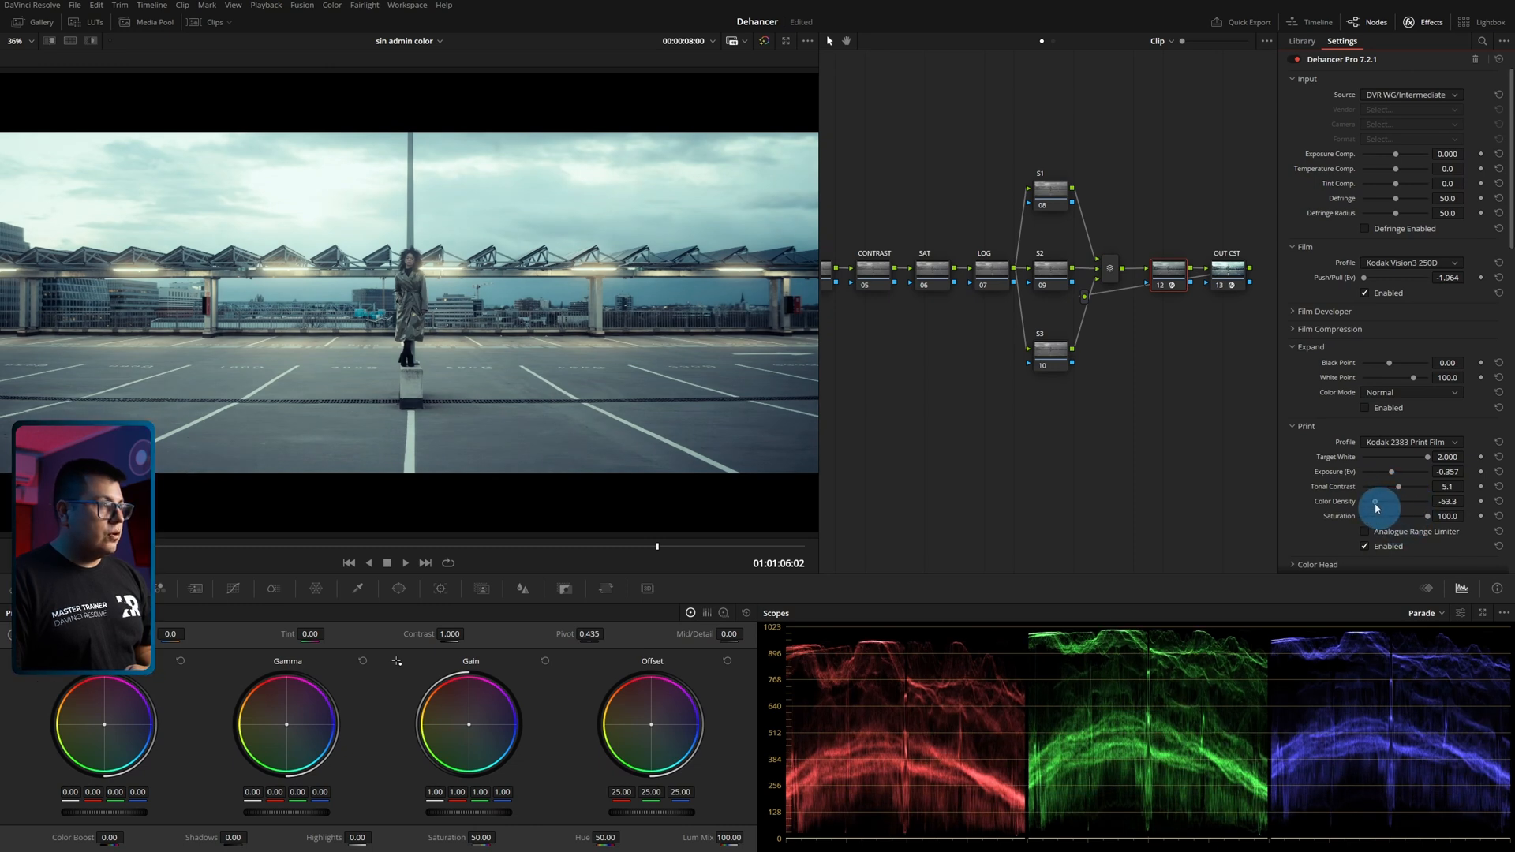
{"action": "mouse_move", "coordinate": [1427, 517]}
{"action": "left_mouse_down"}
{"action": "mouse_move", "coordinate": [1353, 528]}
{"action": "mouse_move", "coordinate": [1438, 522]}
{"action": "left_mouse_up"}
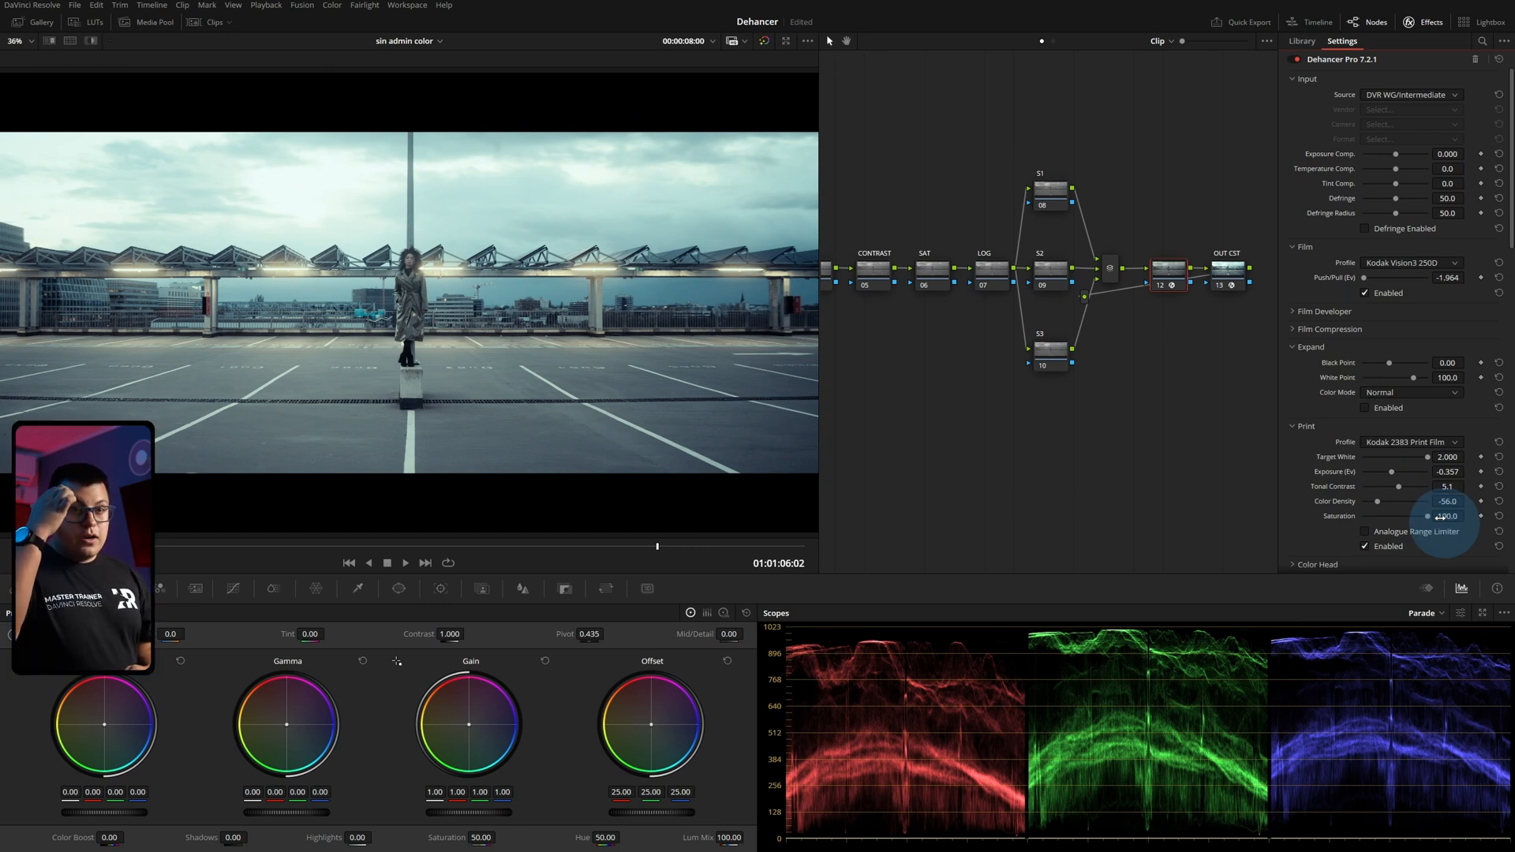
{"action": "left_click", "coordinate": [1411, 442]}
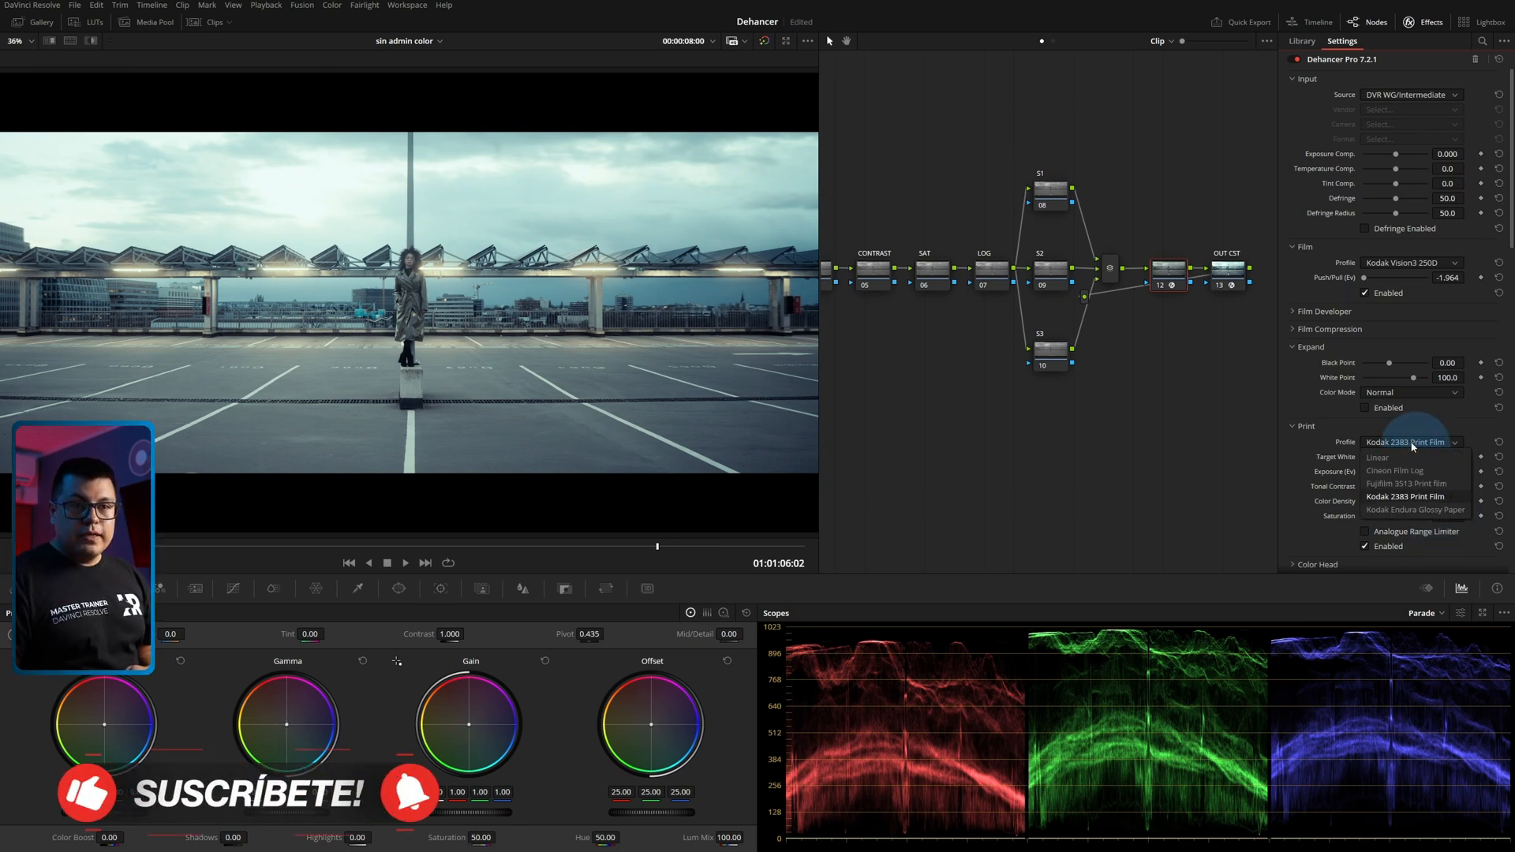
{"action": "left_click", "coordinate": [1356, 433]}
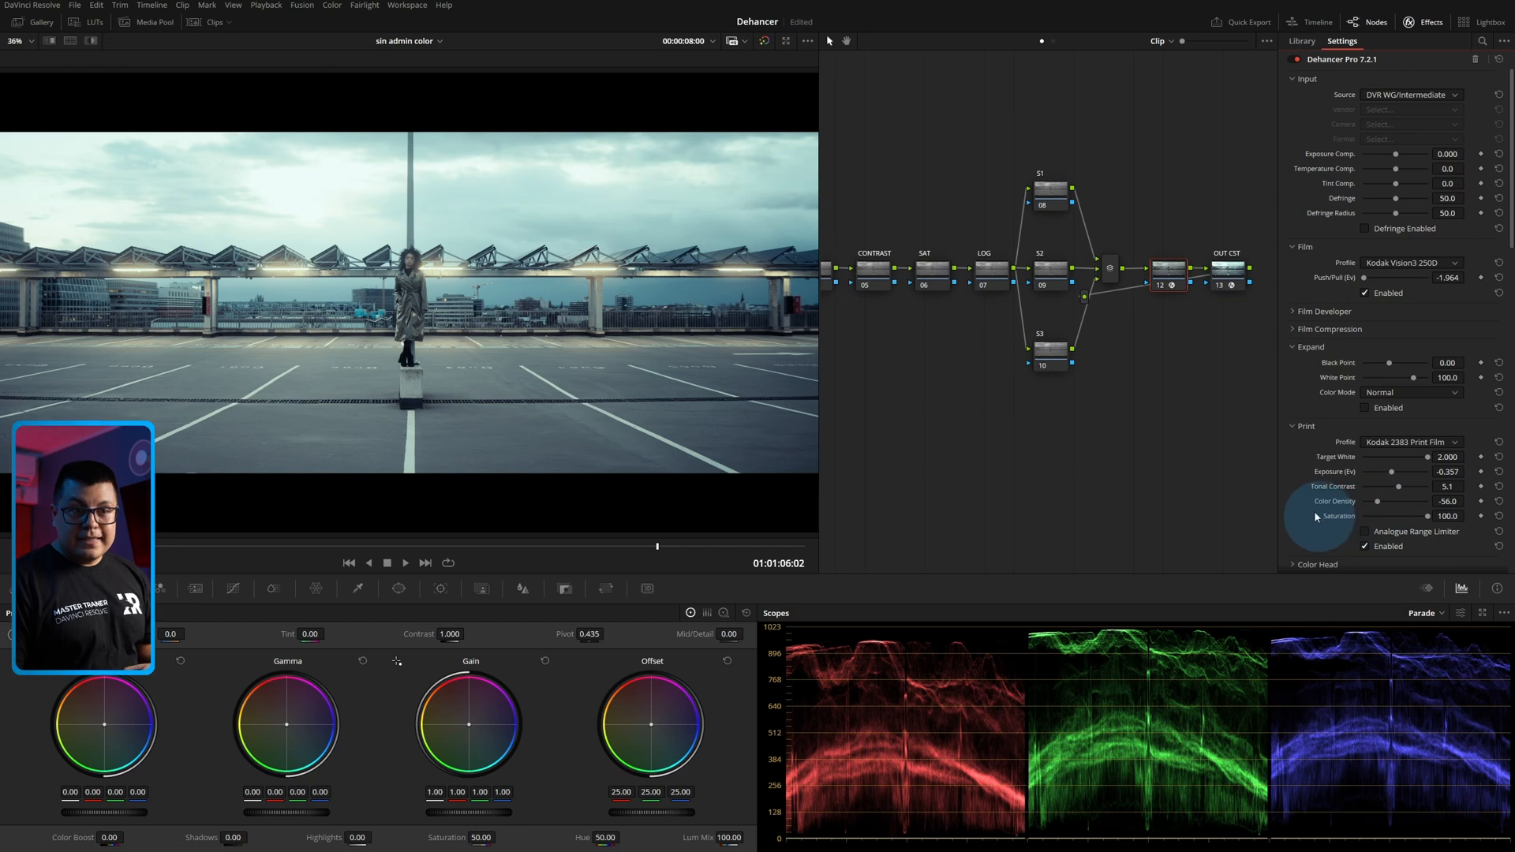
{"action": "mouse_move", "coordinate": [1431, 522]}
{"action": "left_mouse_down"}
{"action": "mouse_move", "coordinate": [1342, 518]}
{"action": "mouse_move", "coordinate": [1431, 528]}
{"action": "left_mouse_up"}
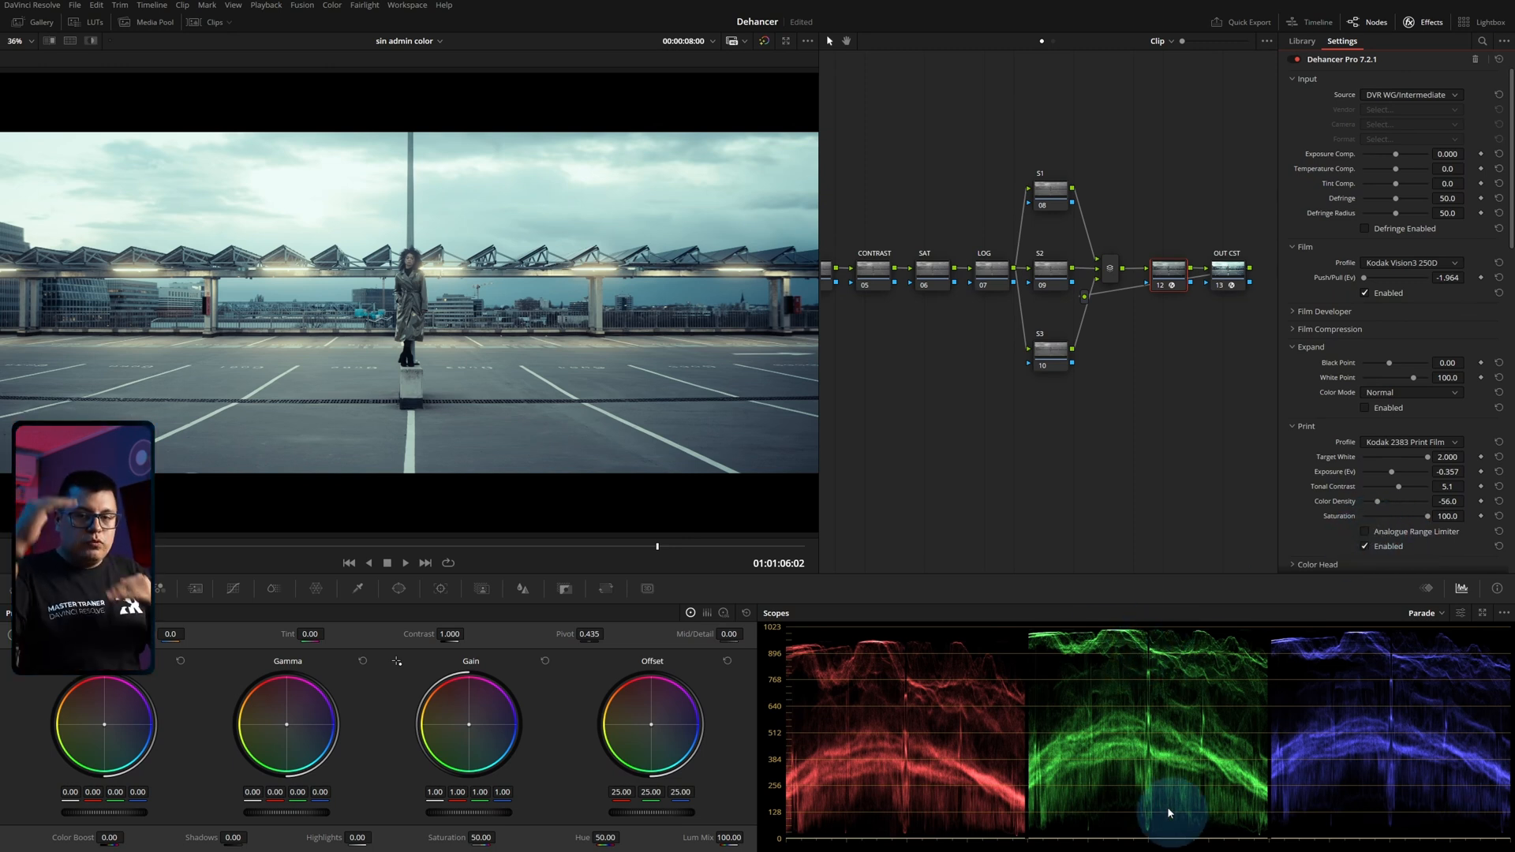
{"action": "left_click", "coordinate": [1366, 532]}
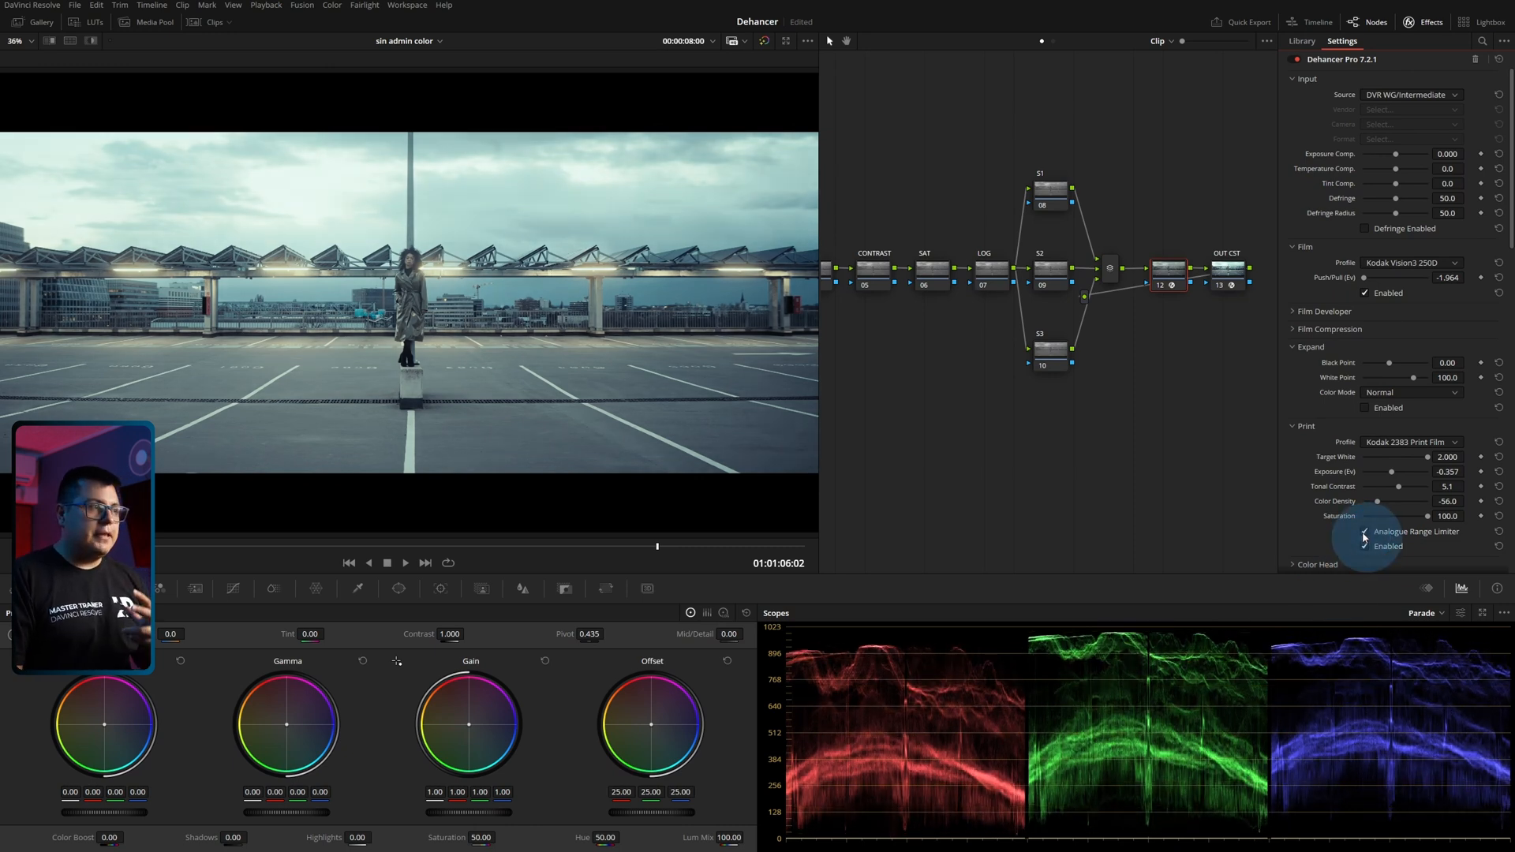
Compare the parking-lot shot at 01:01:06:21 with all grades bypassed and with only node 12 disabled, placing that node below the chain.
{"action": "left_click_drag", "start_coordinate": [447, 547], "coordinate": [721, 546]}
{"action": "key", "text": "shift+d"}
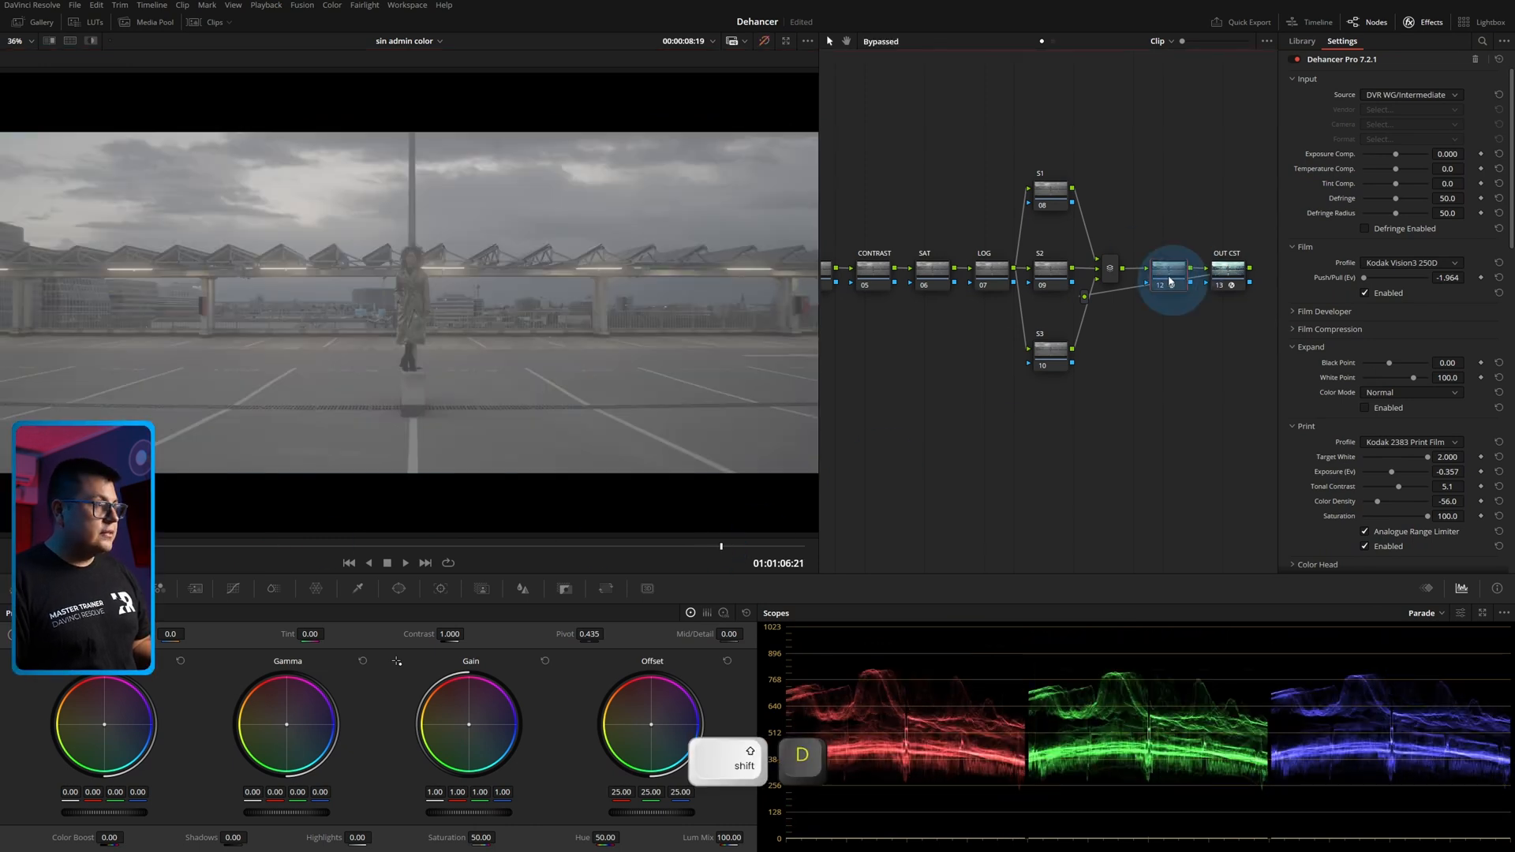
{"action": "key", "text": "shift+d"}
{"action": "left_click_drag", "start_coordinate": [1168, 274], "coordinate": [1171, 323]}
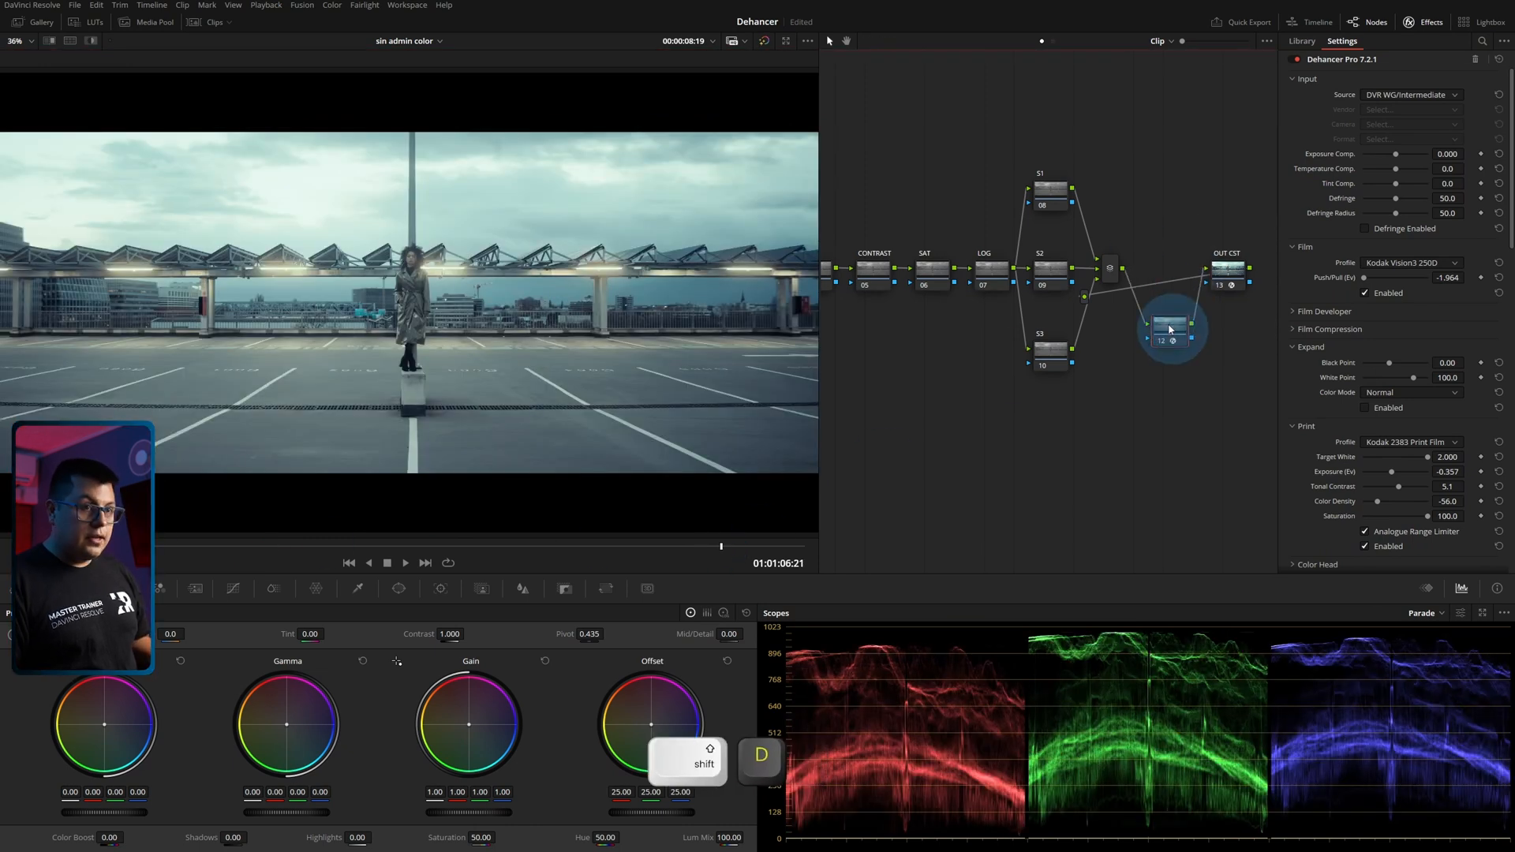
{"action": "key", "text": "ctrl+d"}
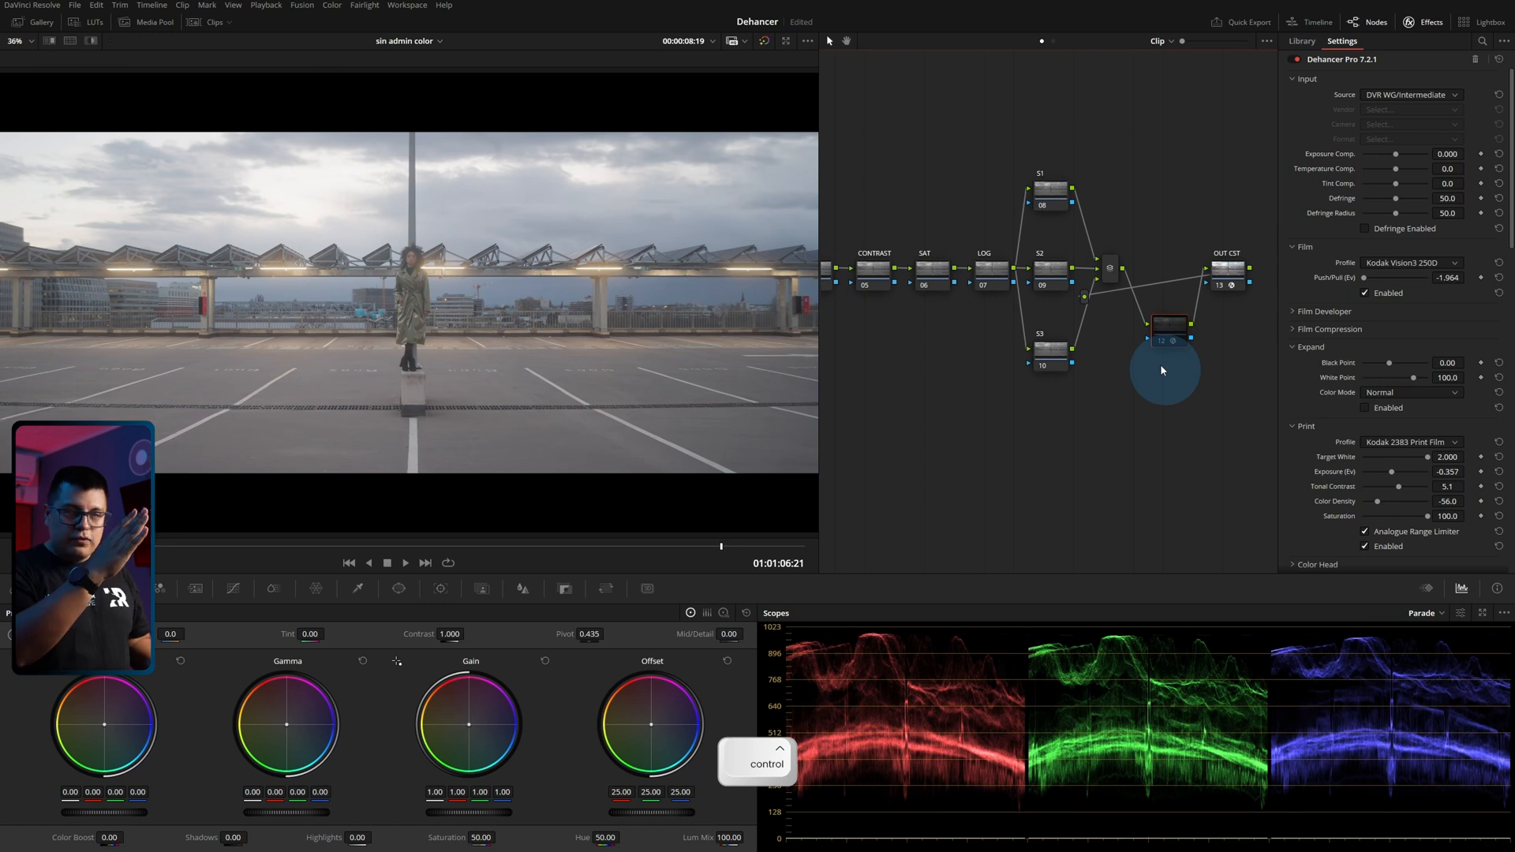
{"action": "scroll", "coordinate": [439, 286], "scroll_direction": "down", "scroll_amount": 2}
{"action": "left_click_drag", "start_coordinate": [1169, 340], "coordinate": [1164, 340]}
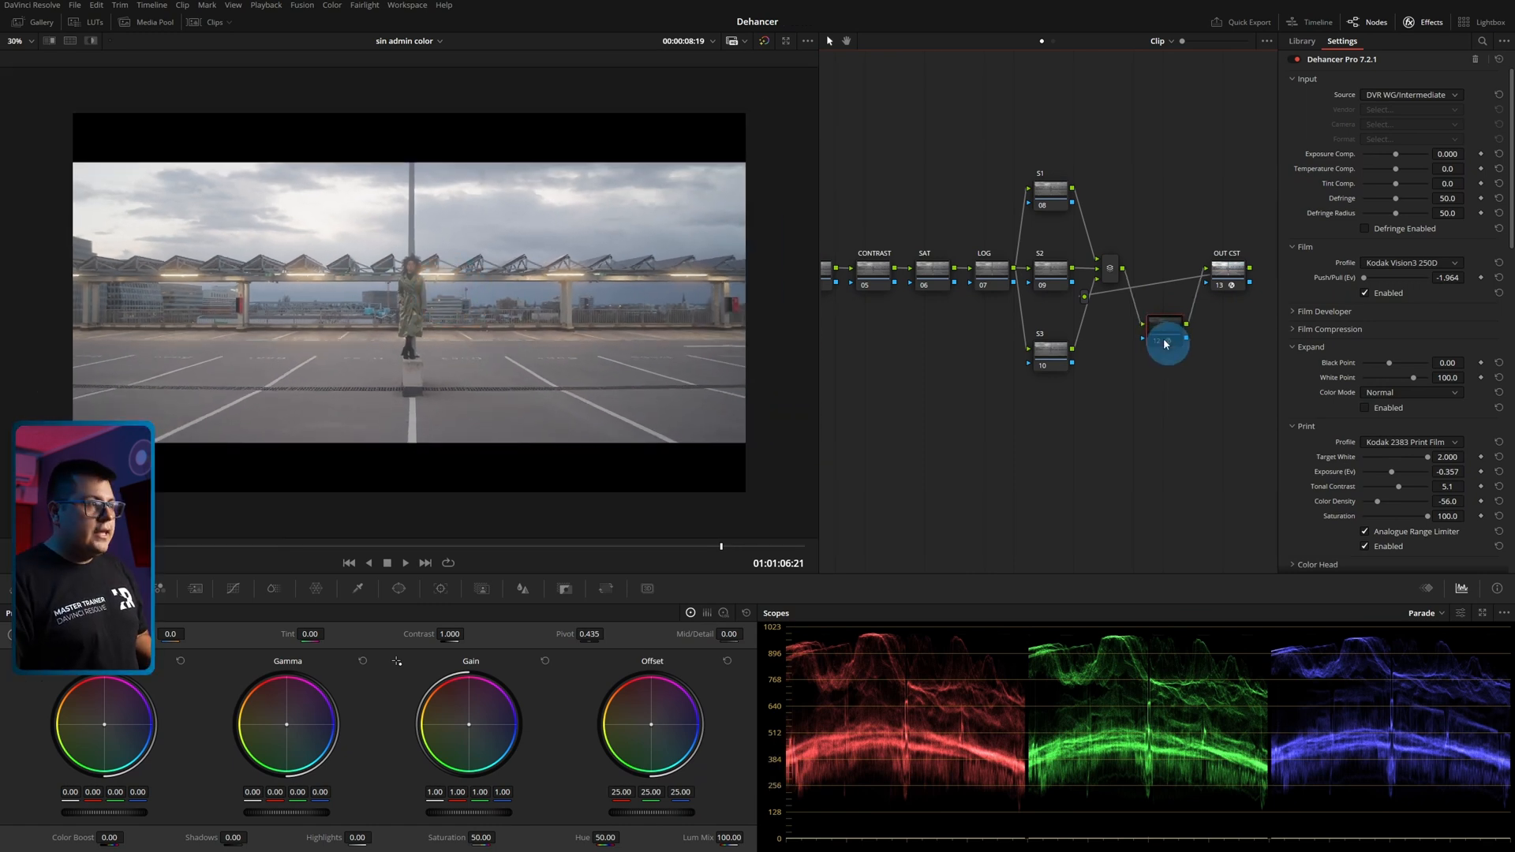
{"action": "key", "text": "ctrl+d"}
Go to the mountain clip and move the playhead to 01:01:16:08.
{"action": "left_click_drag", "start_coordinate": [254, 545], "coordinate": [457, 544]}
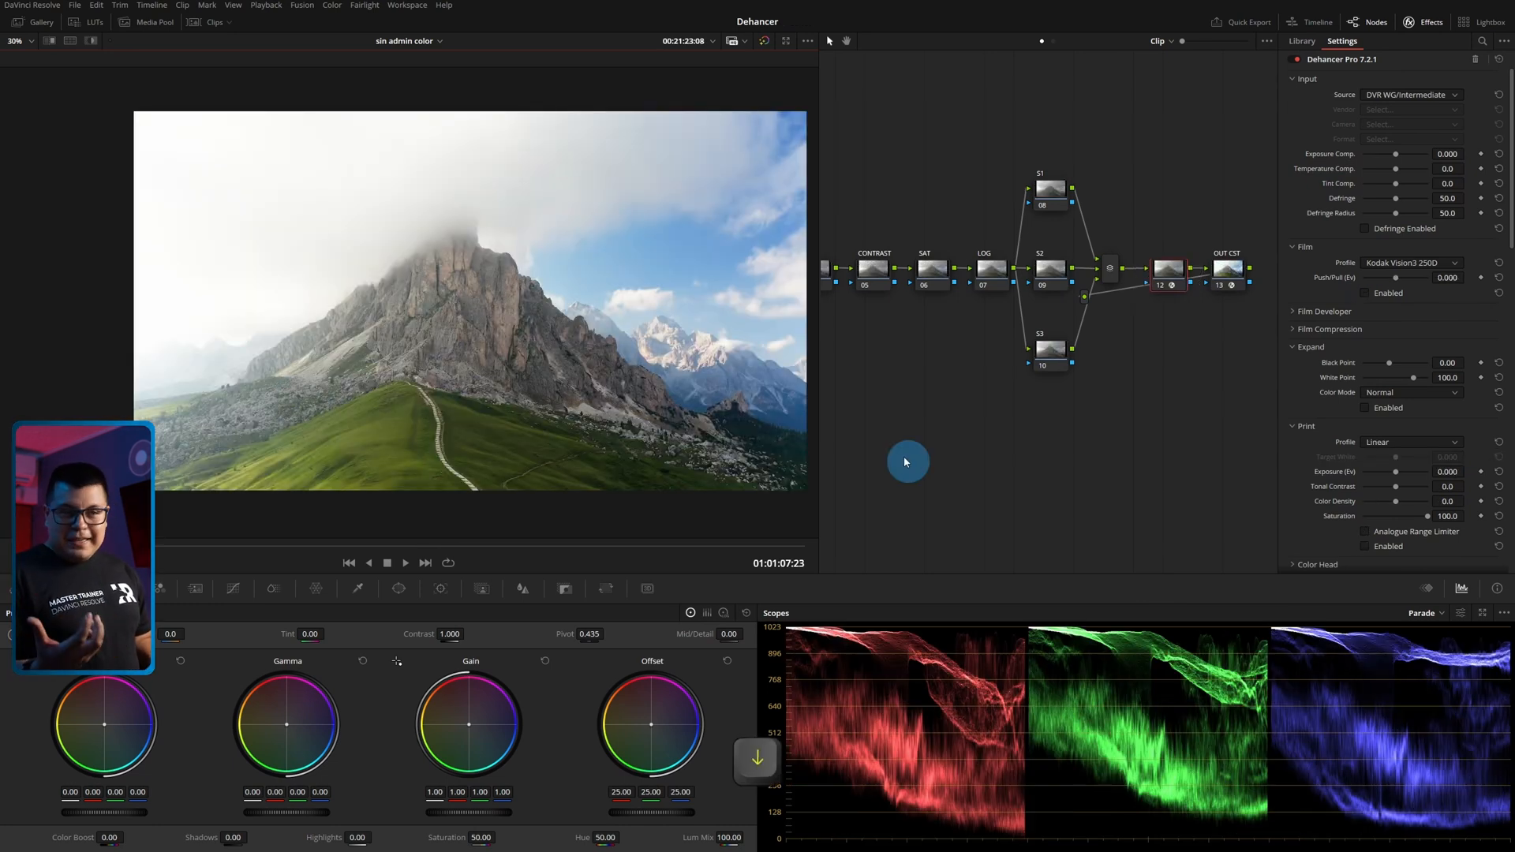
{"action": "left_click_drag", "start_coordinate": [224, 550], "coordinate": [422, 546]}
{"action": "left_click", "coordinate": [691, 477]}
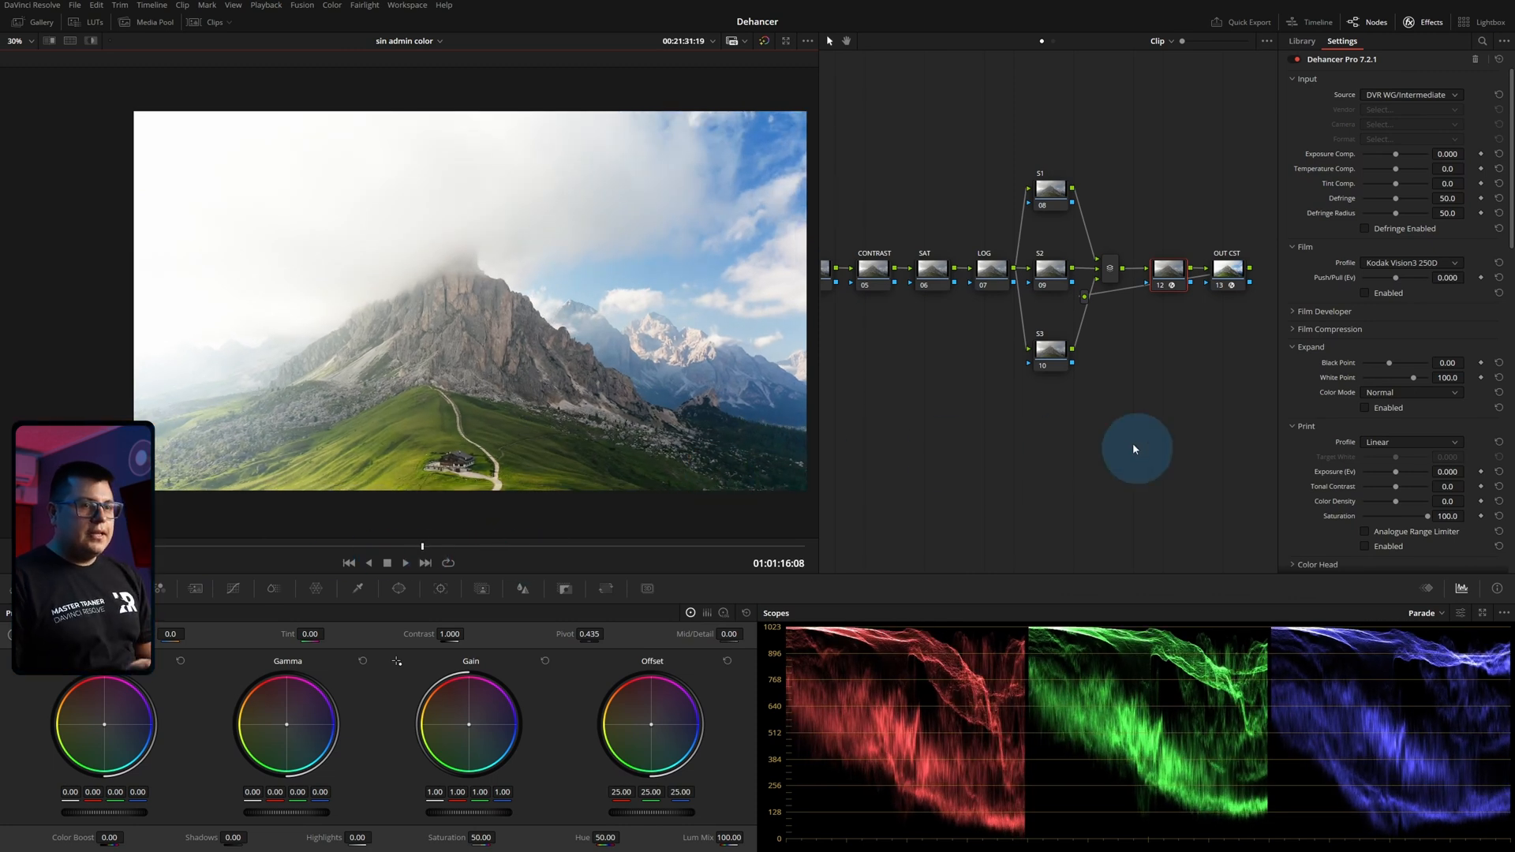
Collapse the Print and Expand sections, and expand and enable Color Head.
{"action": "left_click", "coordinate": [1293, 426]}
{"action": "left_click", "coordinate": [1292, 348]}
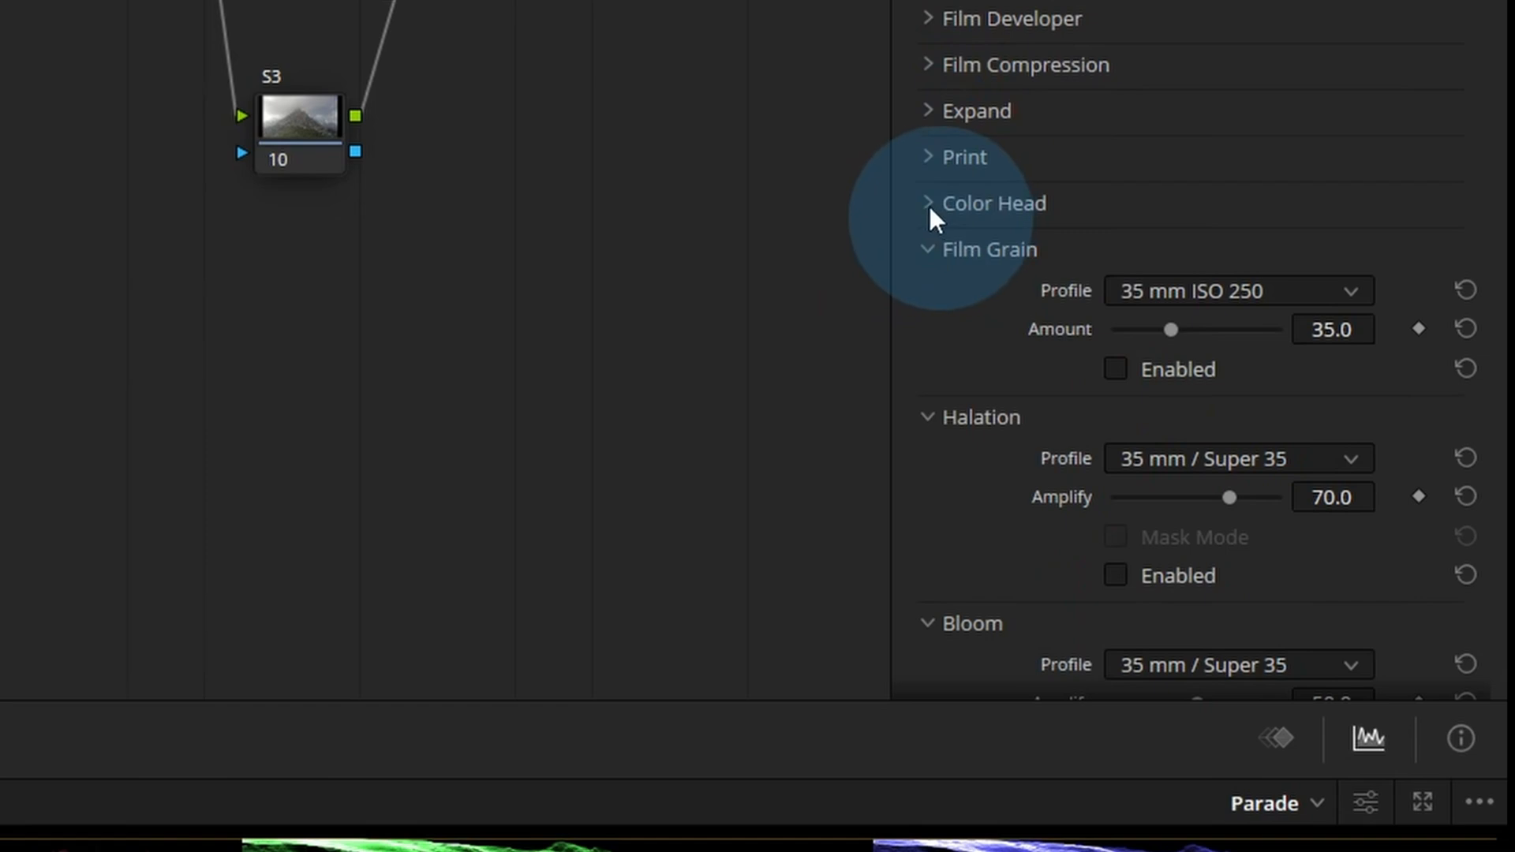
{"action": "left_click", "coordinate": [928, 202]}
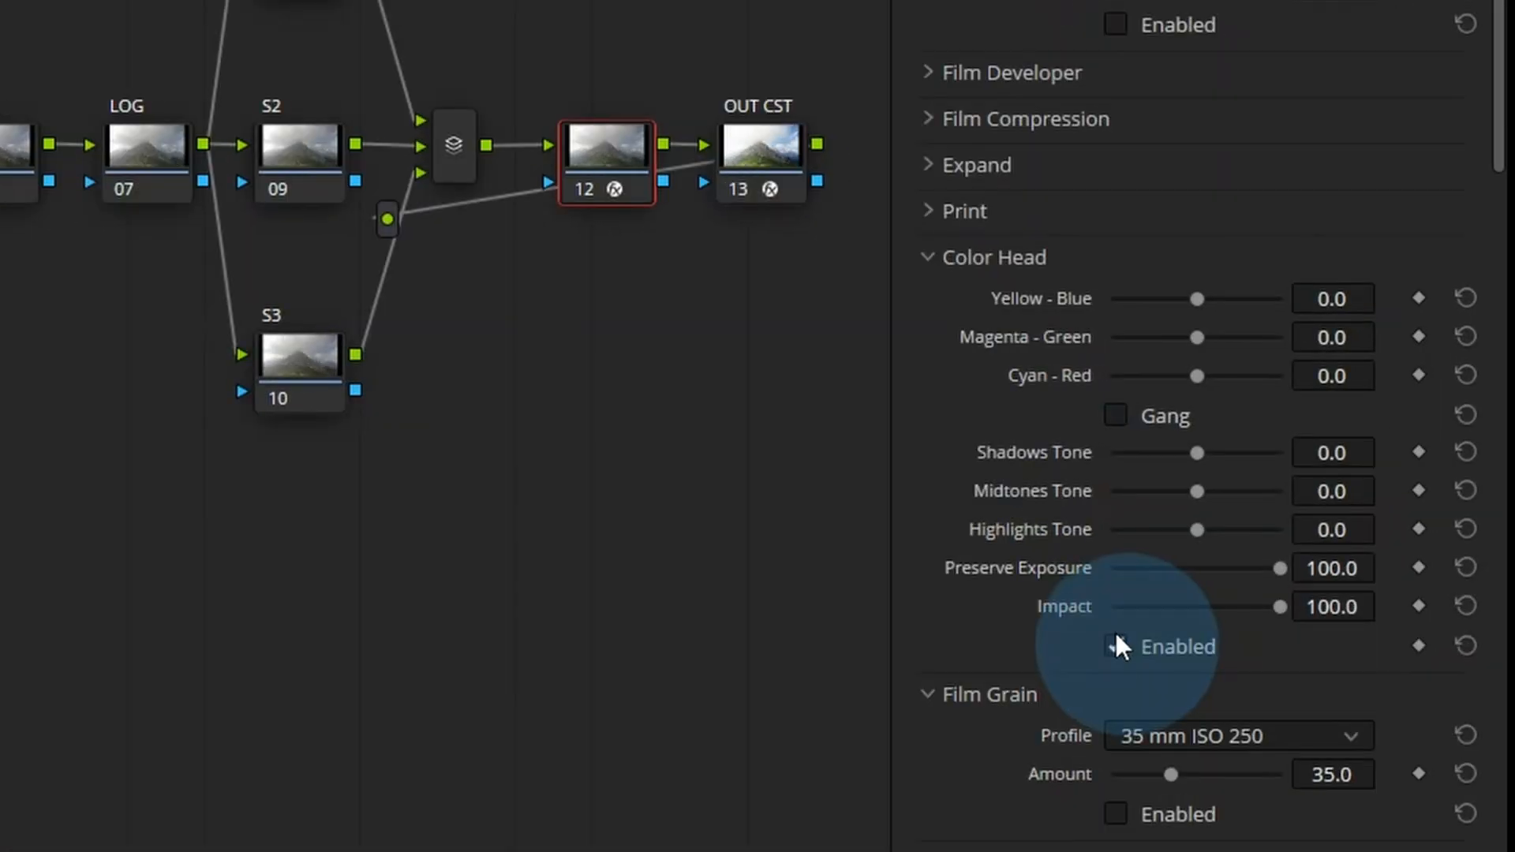
{"action": "left_click", "coordinate": [1364, 459]}
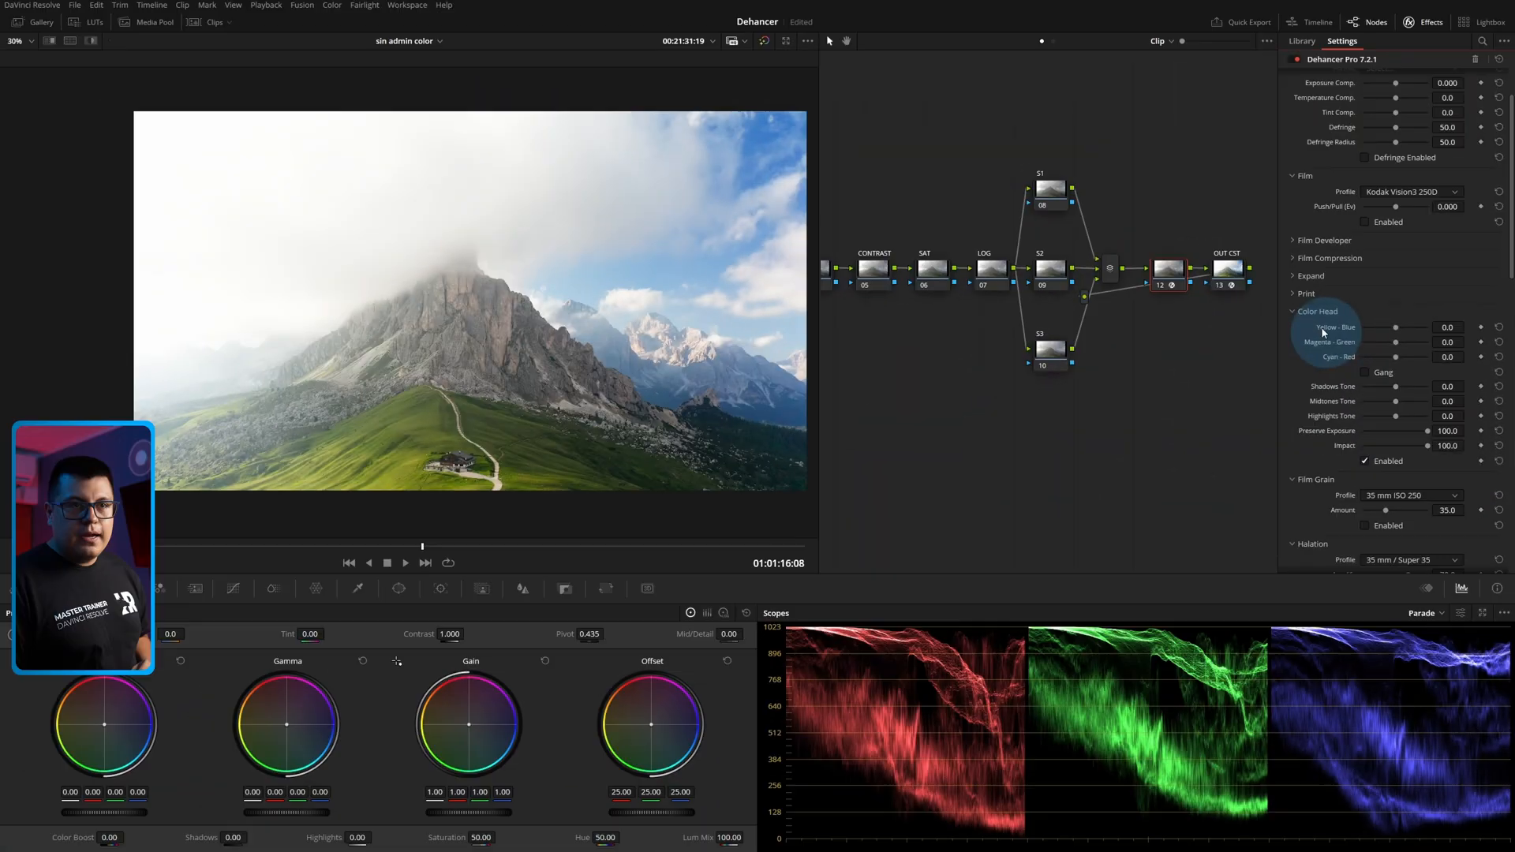
Try separate Yellow-Blue, Magenta-Green and Cyan-Red adjustments in Color Head, and gang them to set all three to 10.6.
{"action": "mouse_move", "coordinate": [1394, 330]}
{"action": "left_mouse_down"}
{"action": "mouse_move", "coordinate": [1363, 335]}
{"action": "mouse_move", "coordinate": [1401, 347]}
{"action": "left_mouse_up"}
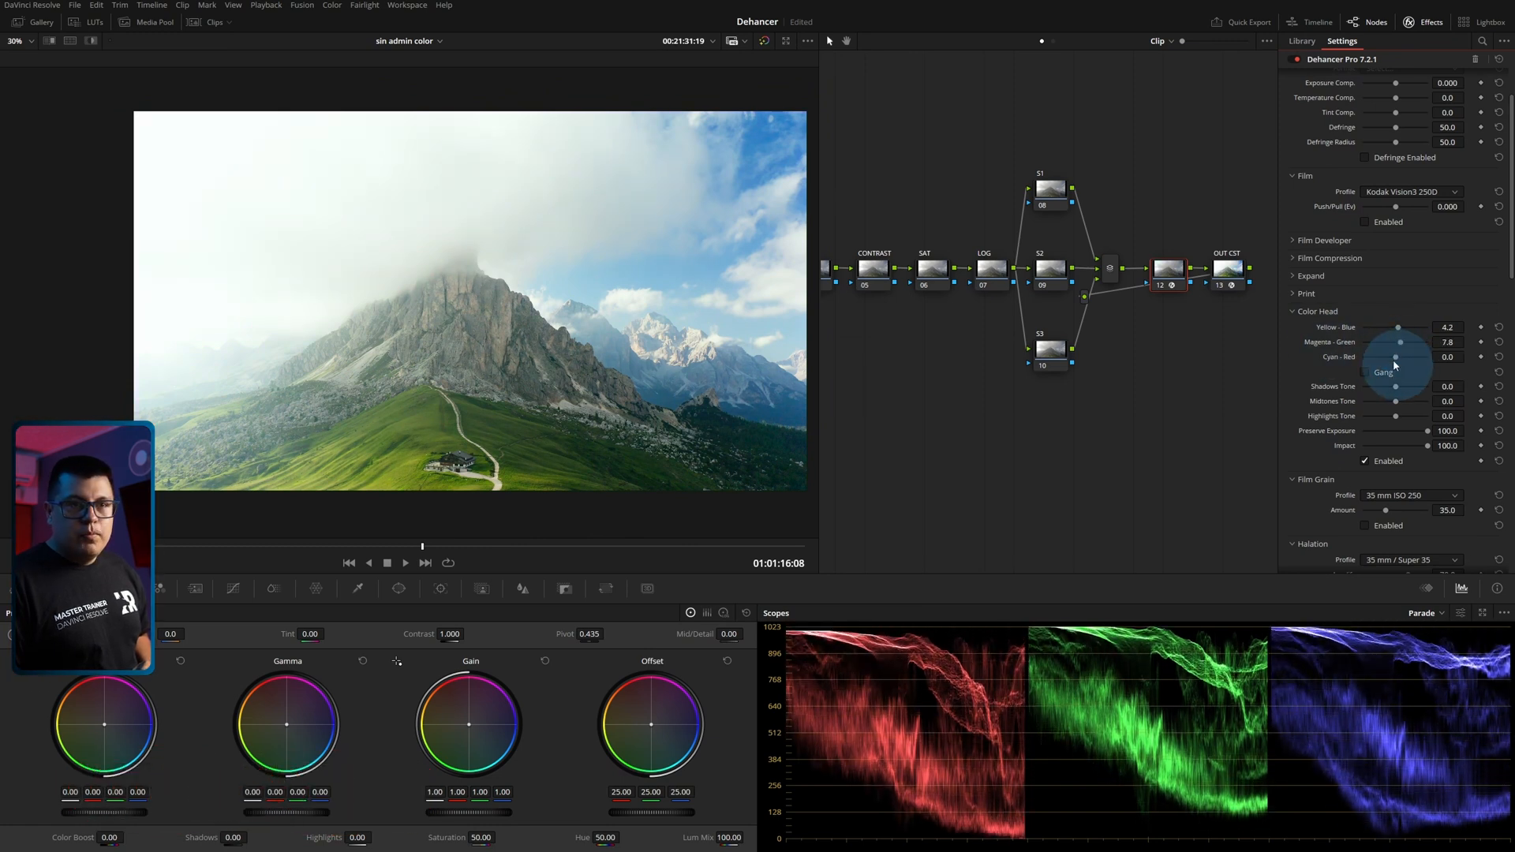
{"action": "mouse_move", "coordinate": [1397, 359]}
{"action": "left_mouse_down"}
{"action": "mouse_move", "coordinate": [1385, 360]}
{"action": "mouse_move", "coordinate": [1403, 355]}
{"action": "left_mouse_up"}
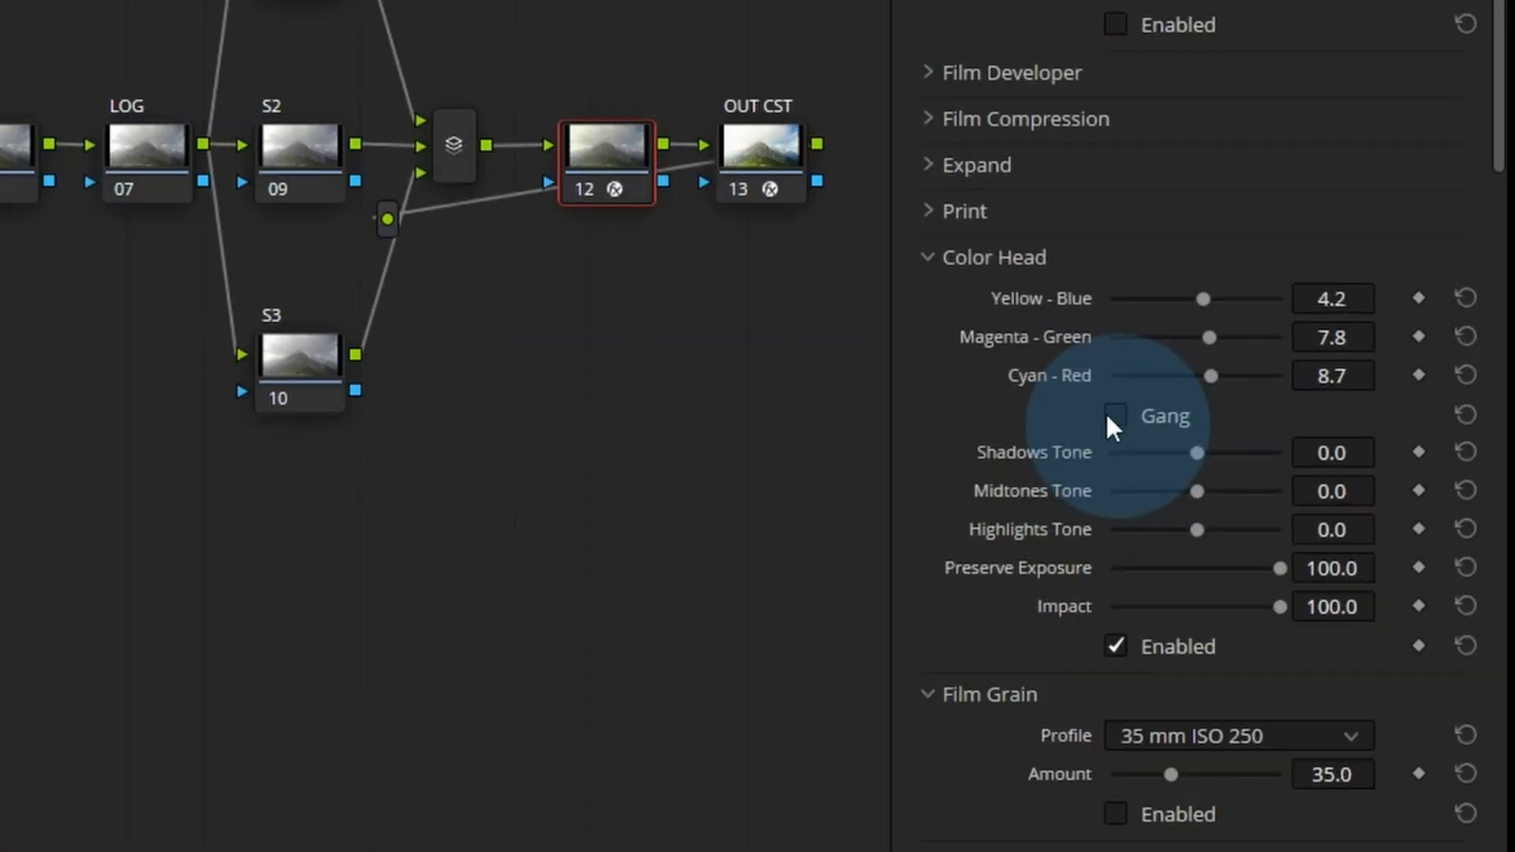
{"action": "left_click", "coordinate": [1365, 372]}
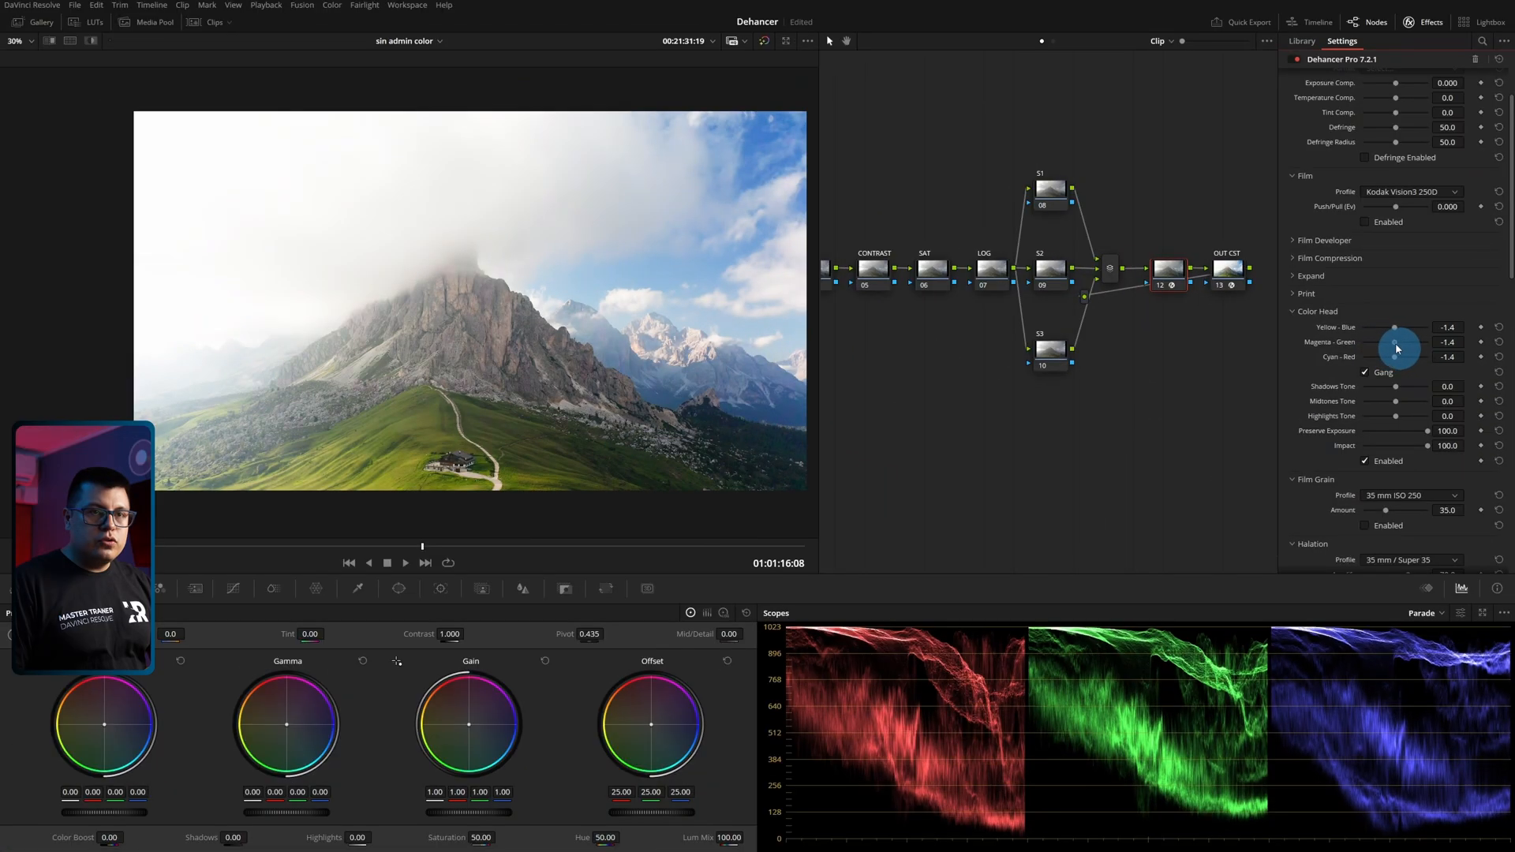
{"action": "left_click_drag", "start_coordinate": [1200, 344], "coordinate": [1156, 356]}
{"action": "mouse_move", "coordinate": [1380, 350]}
{"action": "left_mouse_down"}
{"action": "mouse_move", "coordinate": [1423, 345]}
{"action": "mouse_move", "coordinate": [1351, 349]}
{"action": "mouse_move", "coordinate": [1402, 347]}
{"action": "left_mouse_up"}
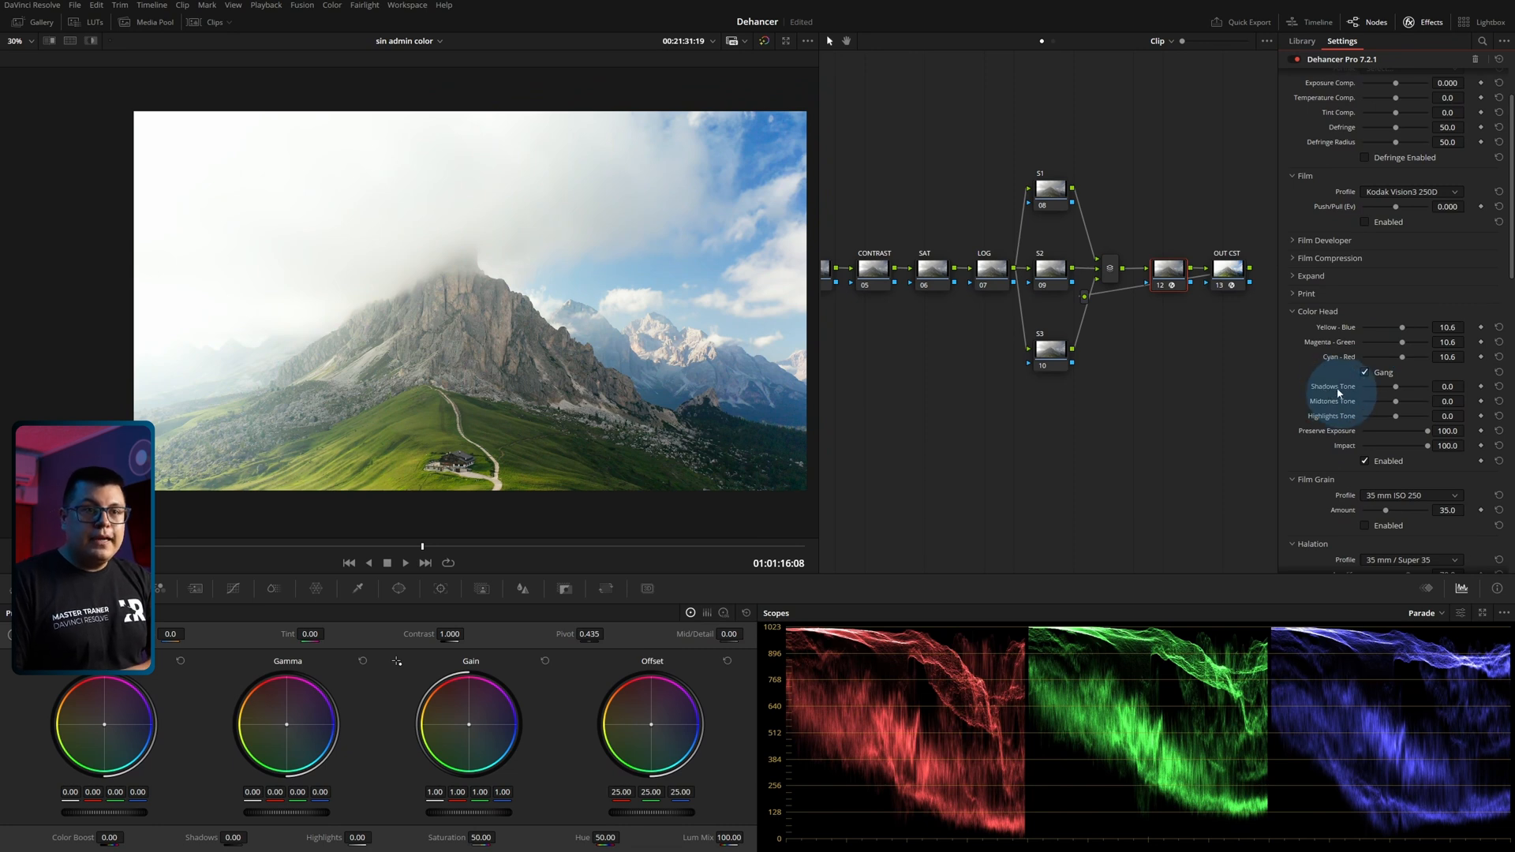
Set Color Head's Shadows Tone to -74.3 and Highlights Tone to 22.9, and move node 12 below the chain.
{"action": "mouse_move", "coordinate": [1387, 385]}
{"action": "left_mouse_down"}
{"action": "mouse_move", "coordinate": [1363, 398]}
{"action": "mouse_move", "coordinate": [1377, 395]}
{"action": "left_mouse_up"}
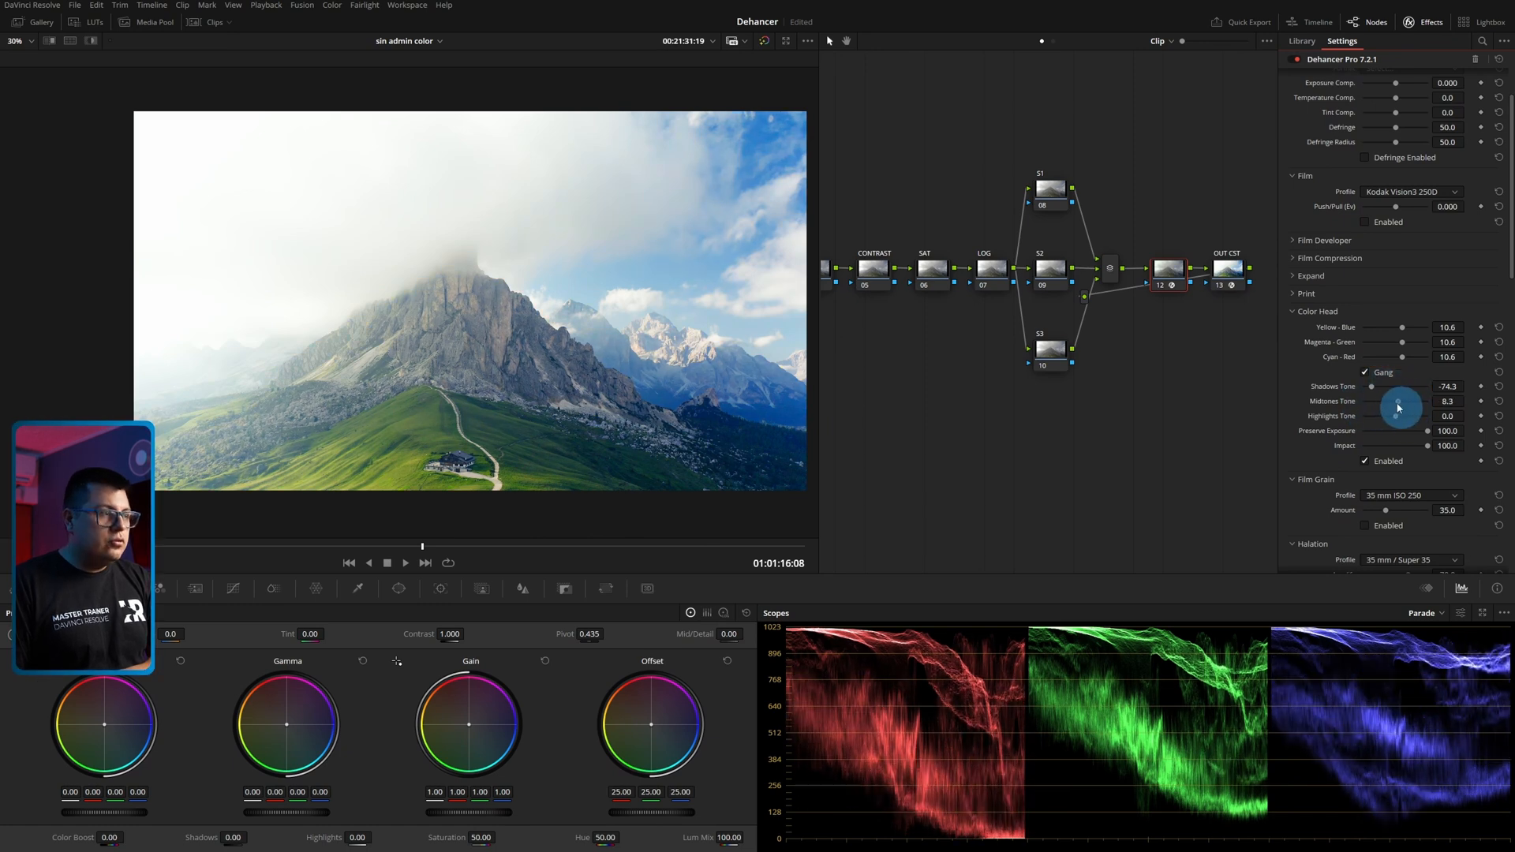
{"action": "left_click_drag", "start_coordinate": [1395, 416], "coordinate": [1404, 421]}
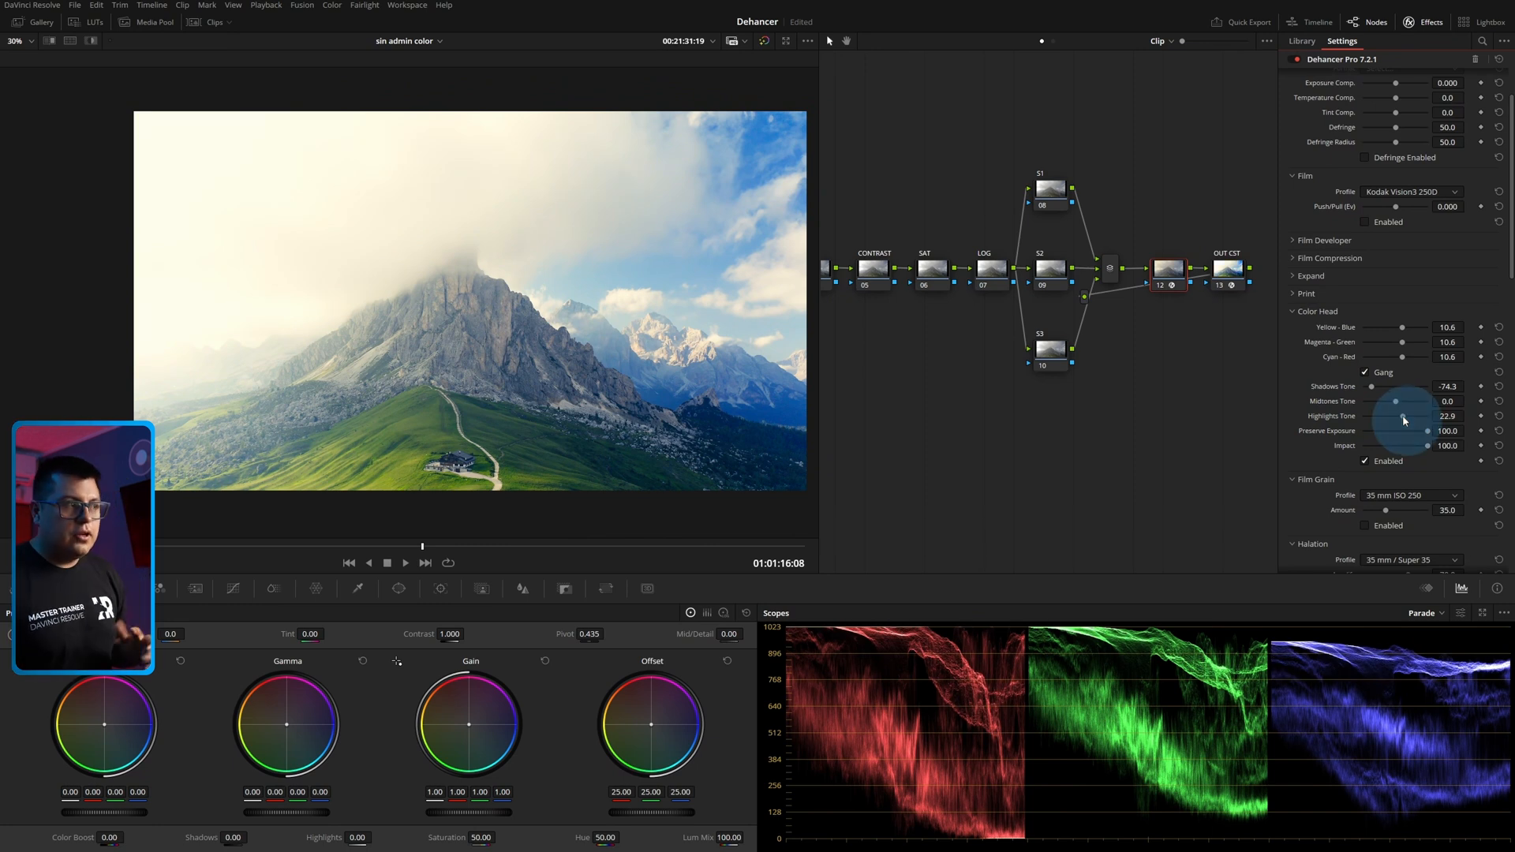
{"action": "left_click_drag", "start_coordinate": [1176, 270], "coordinate": [1173, 314]}
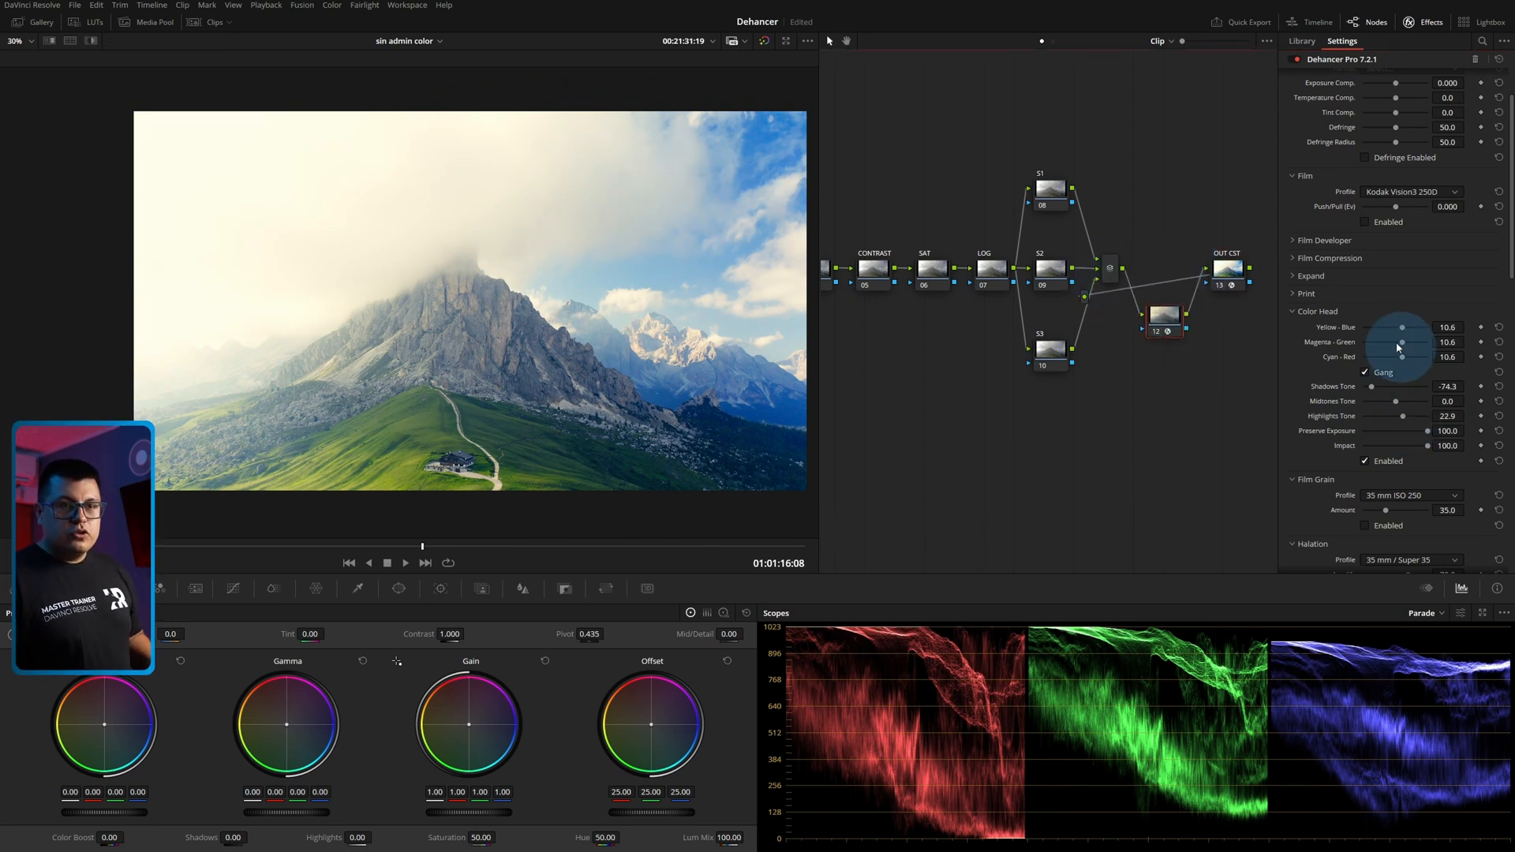
Compare the mountain grade with node 12 off and on, and set Color Head's Highlights Tone to 33.9 while trying the Impact control.
{"action": "key", "text": "ctrl+d"}
{"action": "key", "text": "ctrl+d"}
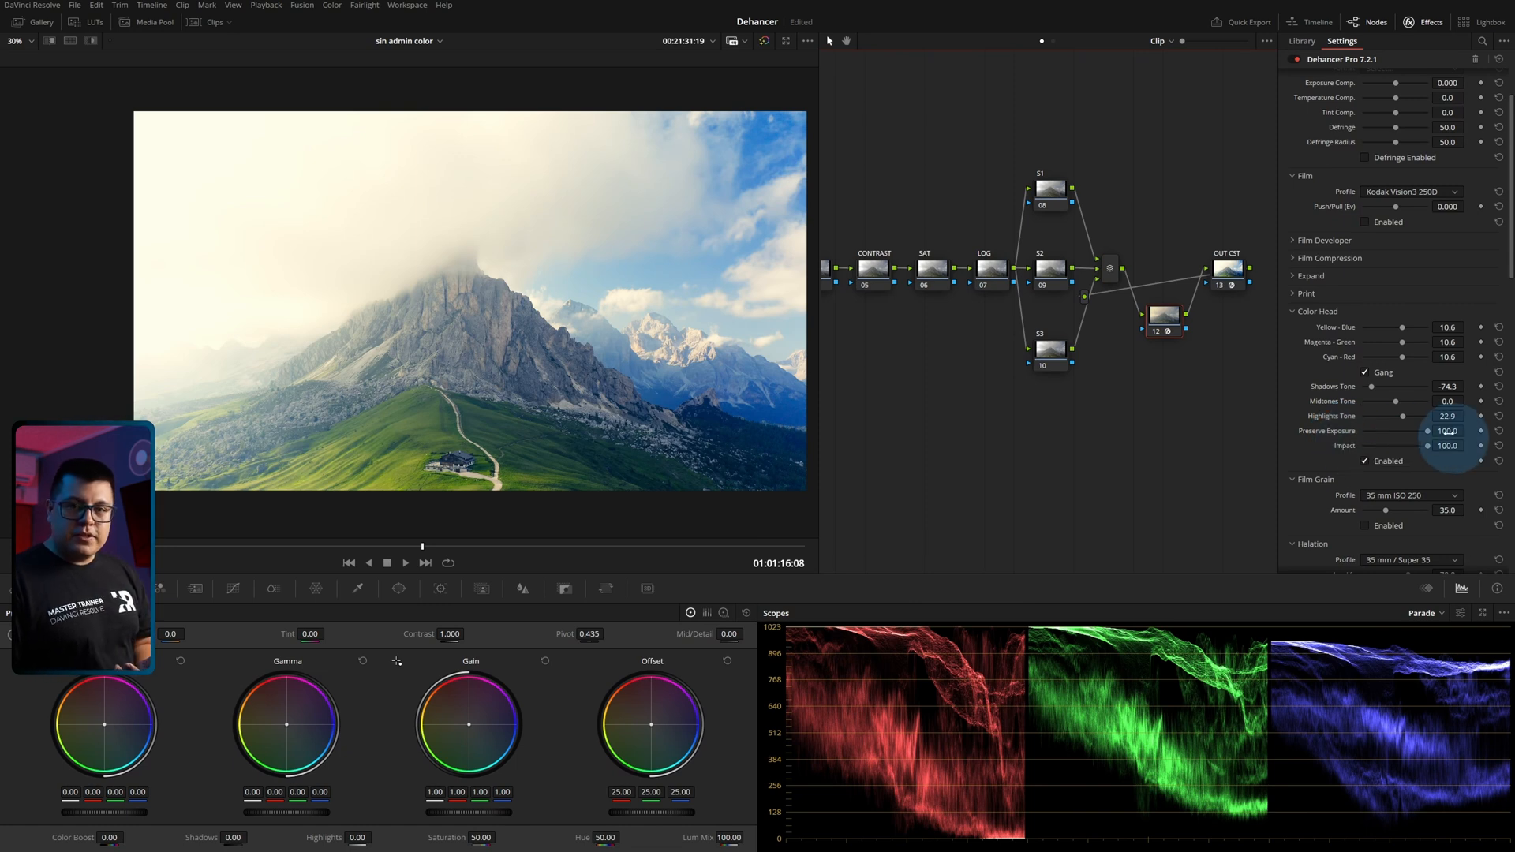
{"action": "mouse_move", "coordinate": [1431, 436]}
{"action": "left_mouse_down"}
{"action": "mouse_move", "coordinate": [1352, 440]}
{"action": "mouse_move", "coordinate": [1397, 439]}
{"action": "mouse_move", "coordinate": [1397, 413]}
{"action": "mouse_move", "coordinate": [1441, 431]}
{"action": "left_mouse_up"}
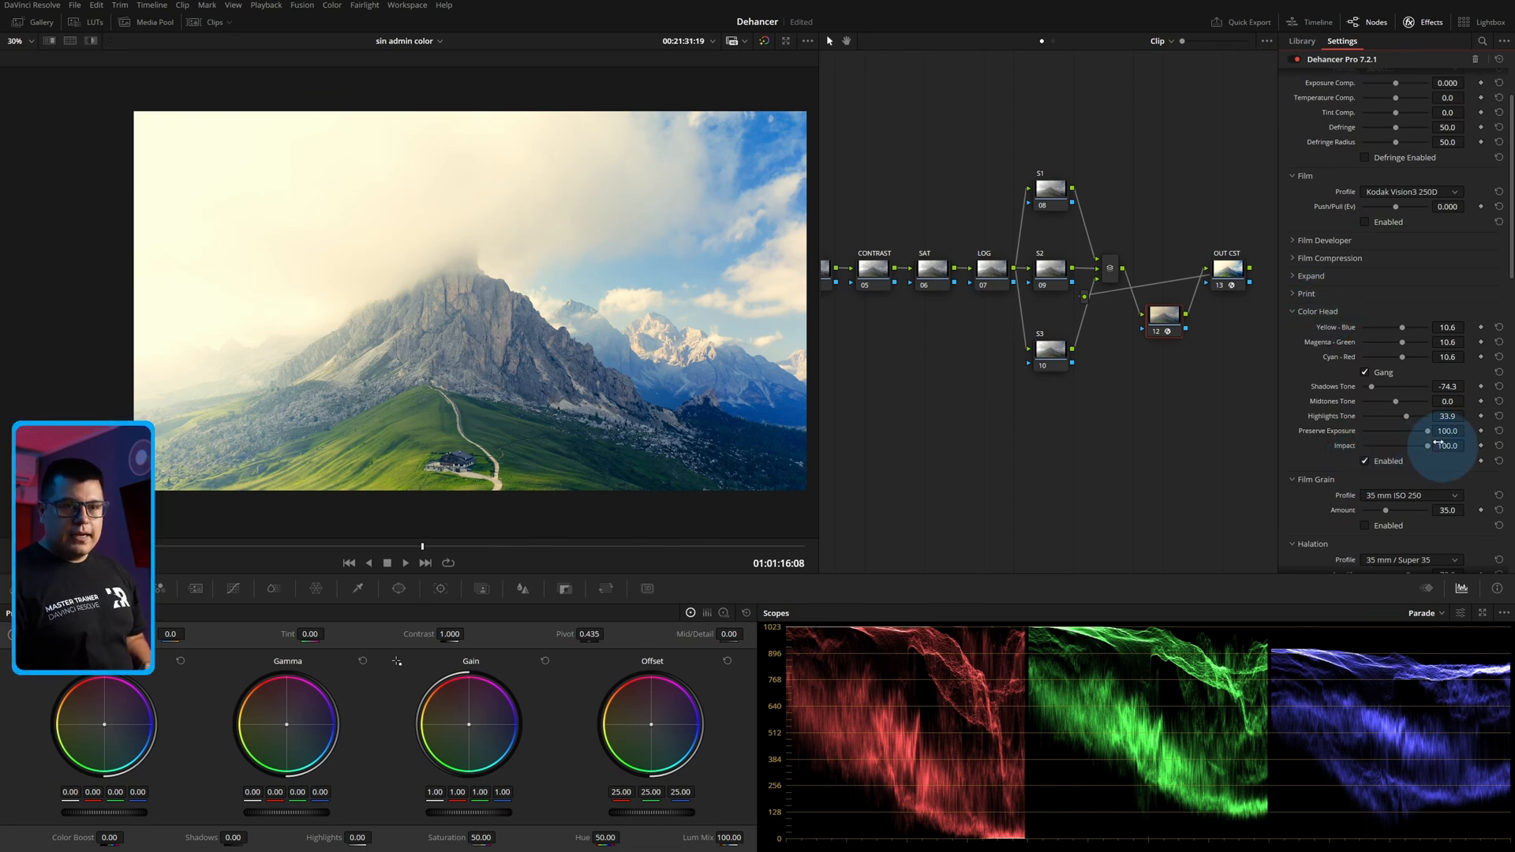
{"action": "left_click_drag", "start_coordinate": [1431, 450], "coordinate": [1471, 455]}
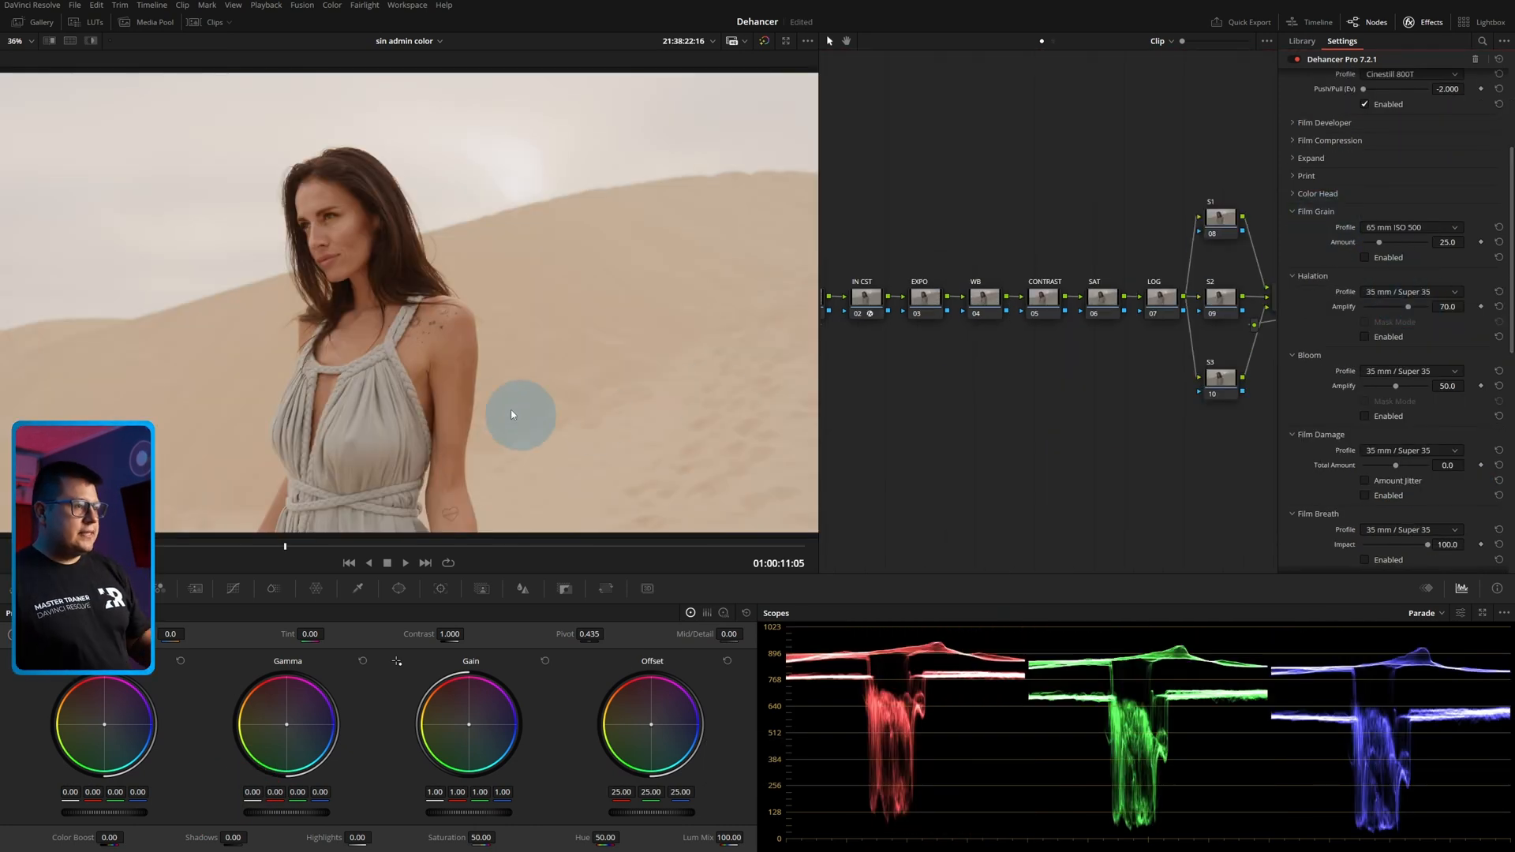
Enable Film Grain on the desert portrait clip and compare the woman's face with the grain off and on.
{"action": "scroll", "coordinate": [391, 387], "scroll_direction": "down", "scroll_amount": 1}
{"action": "scroll", "coordinate": [509, 333], "scroll_direction": "down", "scroll_amount": 1}
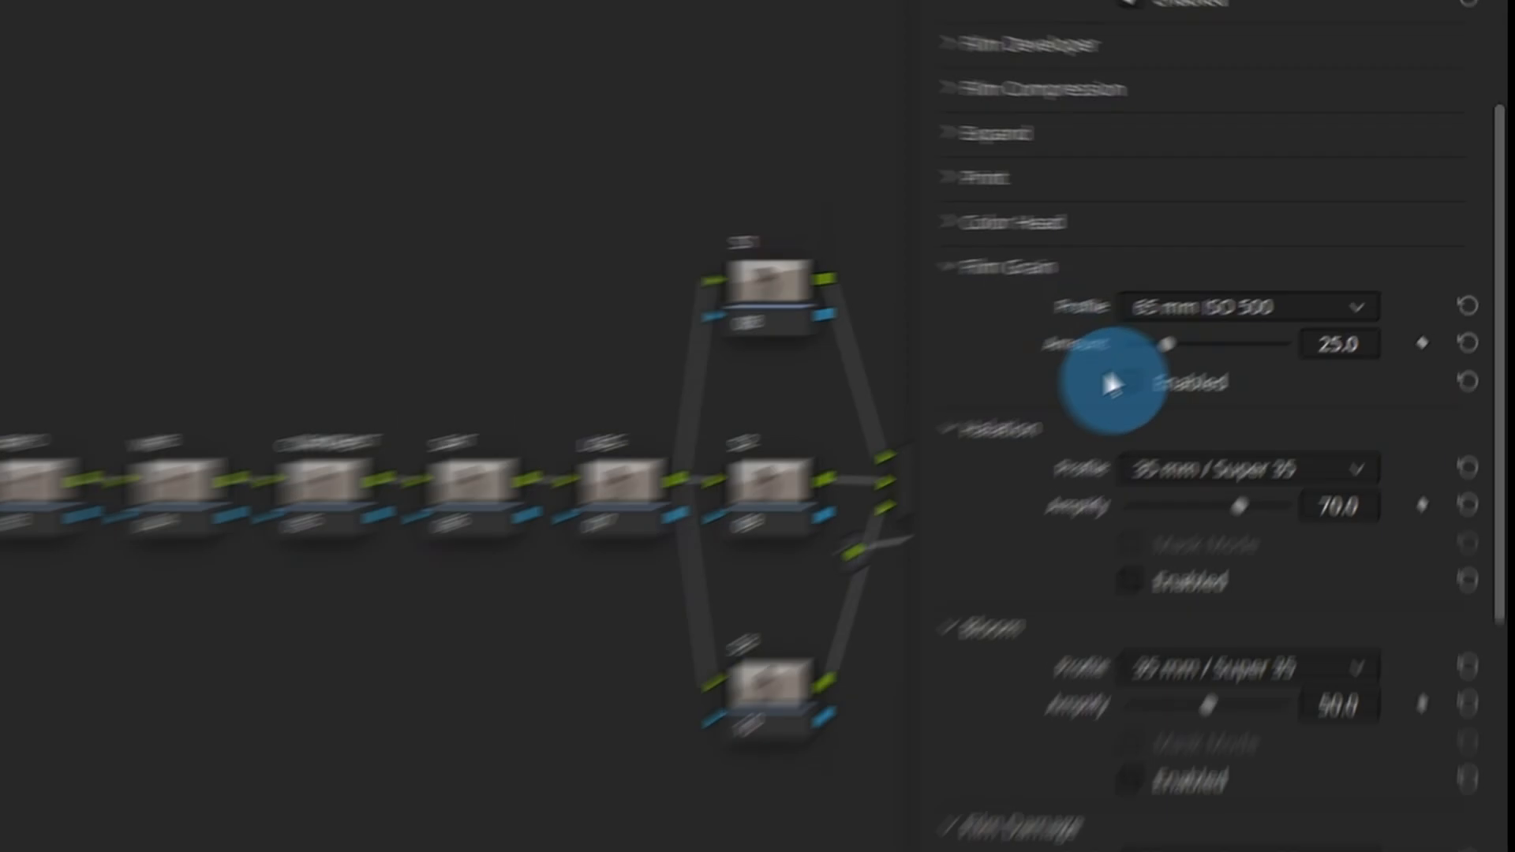
{"action": "left_click", "coordinate": [1110, 384]}
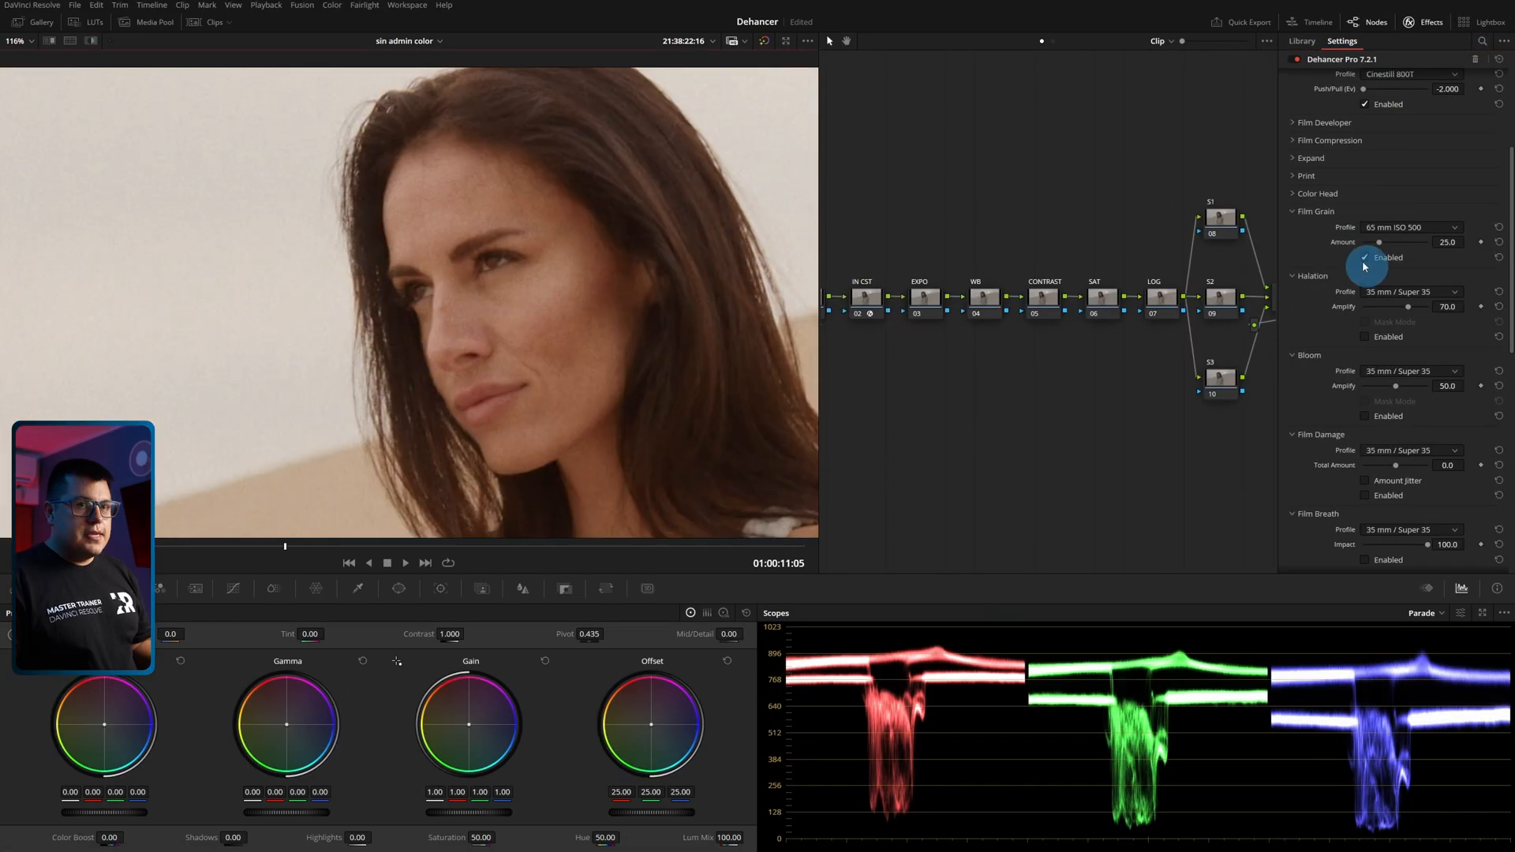
{"action": "left_click", "coordinate": [1365, 258]}
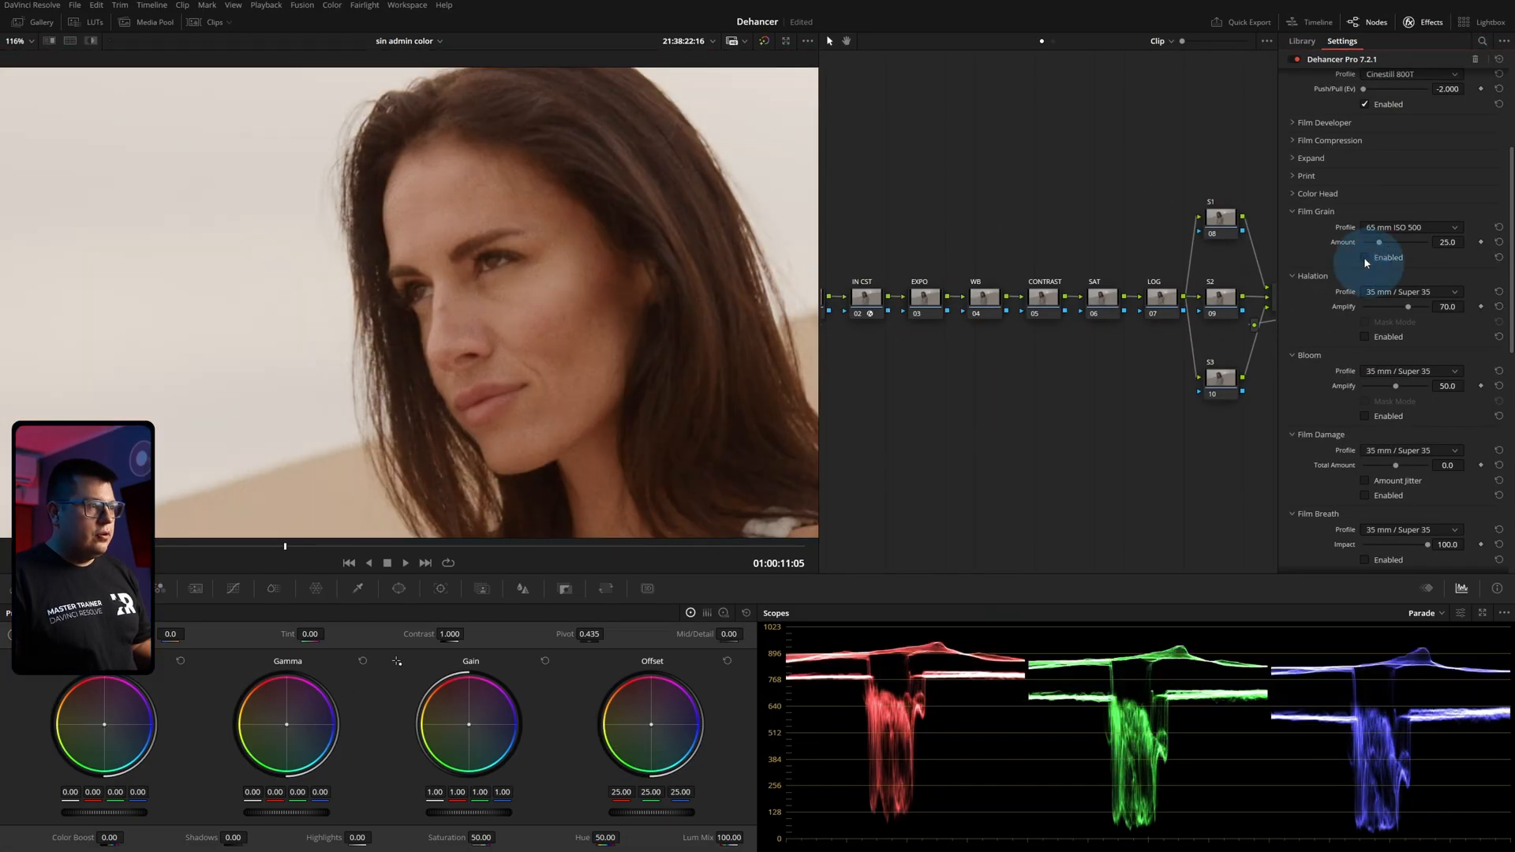
{"action": "left_click", "coordinate": [1365, 258]}
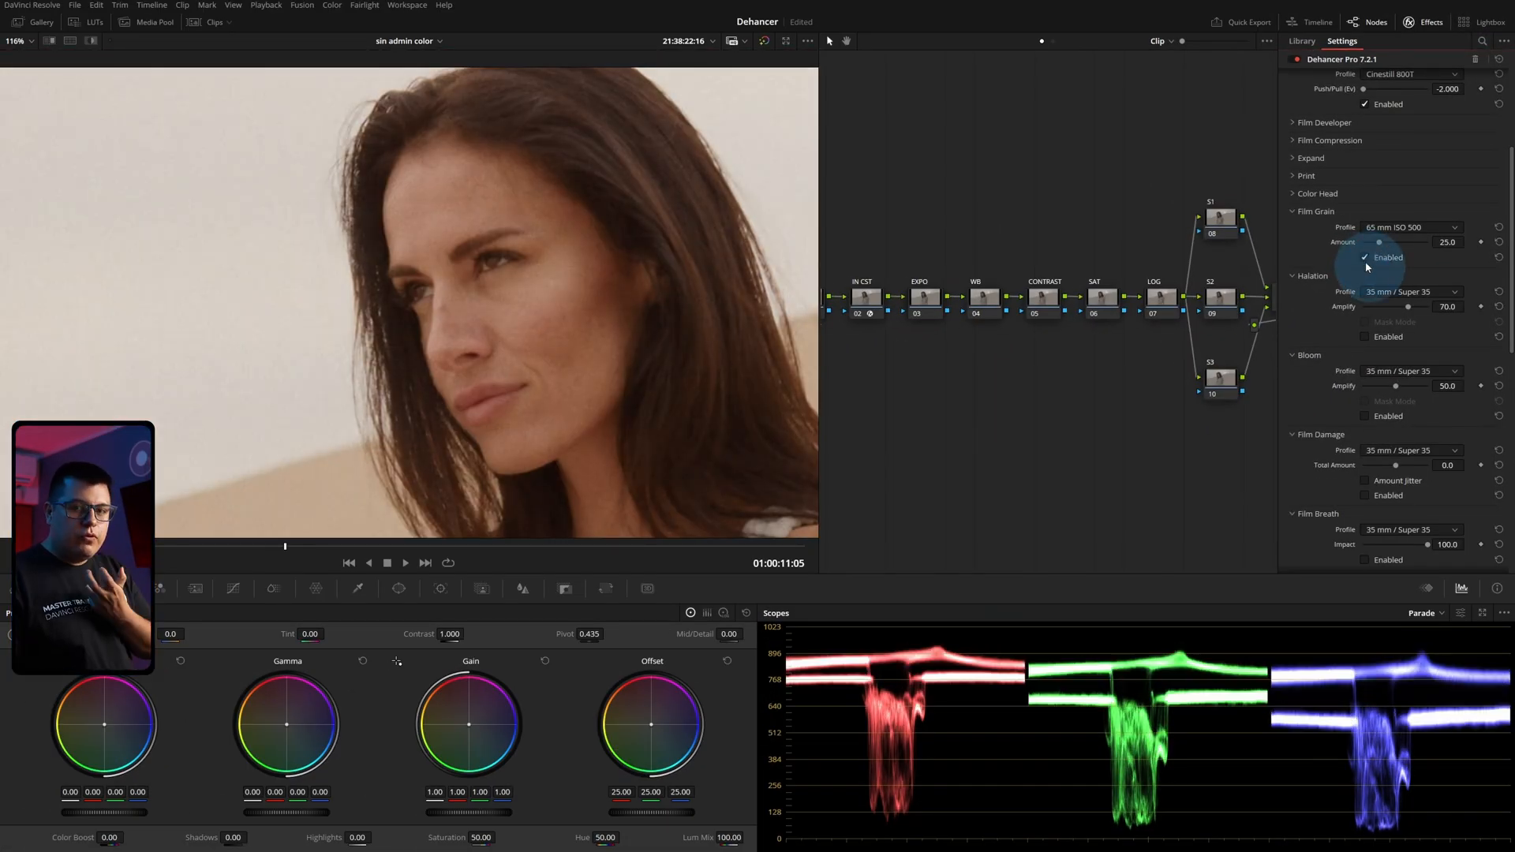
Try the 8 mm ISO 50 grain profile up to frame 01:00:11:10, and set the Film Grain profile to 35 mm ISO 250.
{"action": "left_click", "coordinate": [1389, 228]}
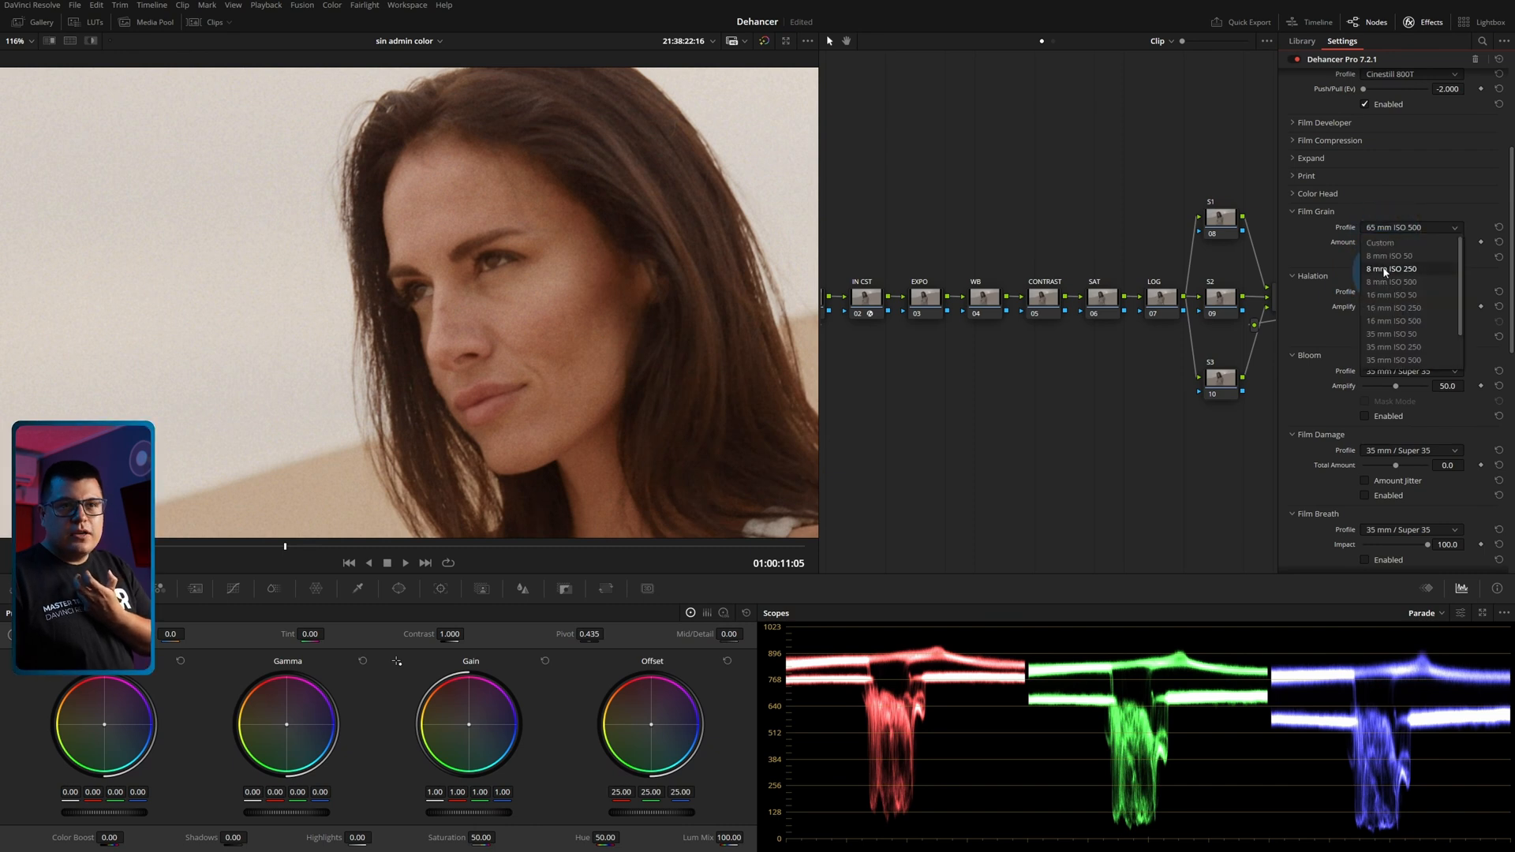
{"action": "left_click", "coordinate": [1384, 258]}
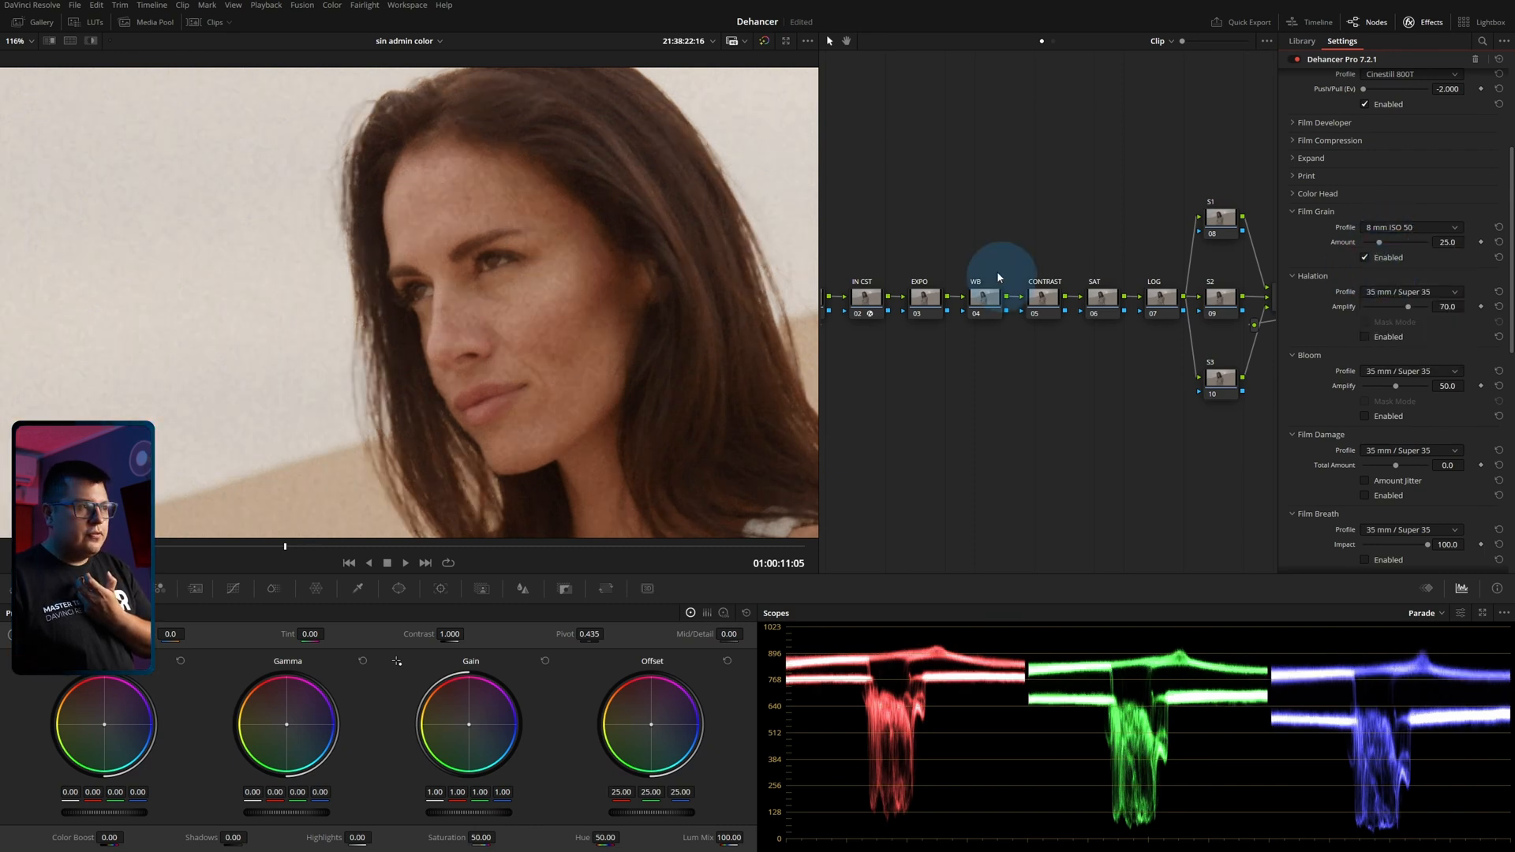
{"action": "mouse_move", "coordinate": [315, 550]}
{"action": "left_mouse_down"}
{"action": "mouse_move", "coordinate": [247, 548]}
{"action": "mouse_move", "coordinate": [463, 547]}
{"action": "mouse_move", "coordinate": [314, 539]}
{"action": "left_mouse_up"}
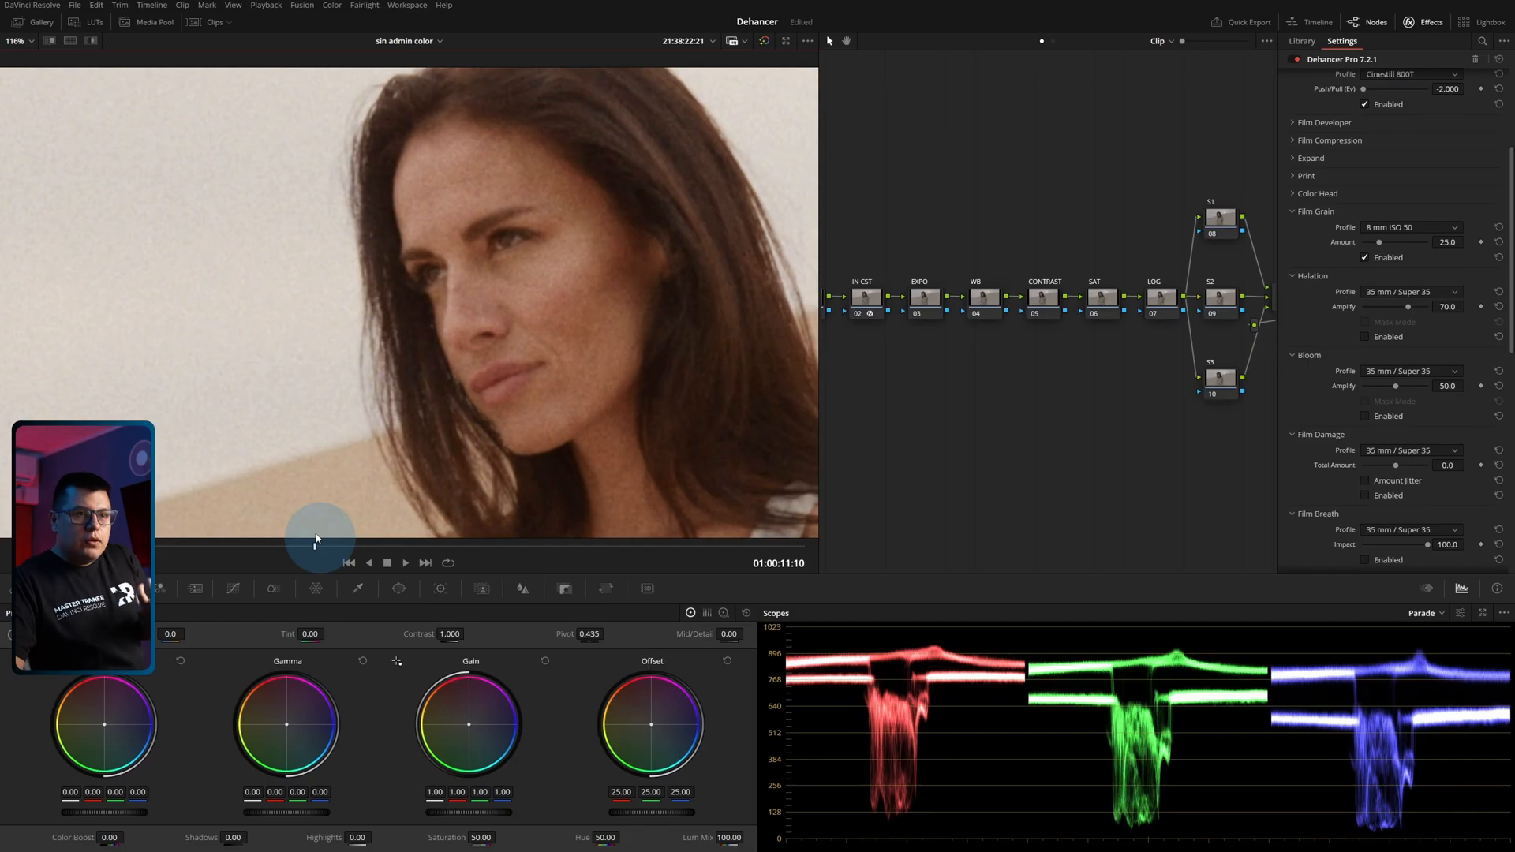
{"action": "left_click", "coordinate": [1413, 227]}
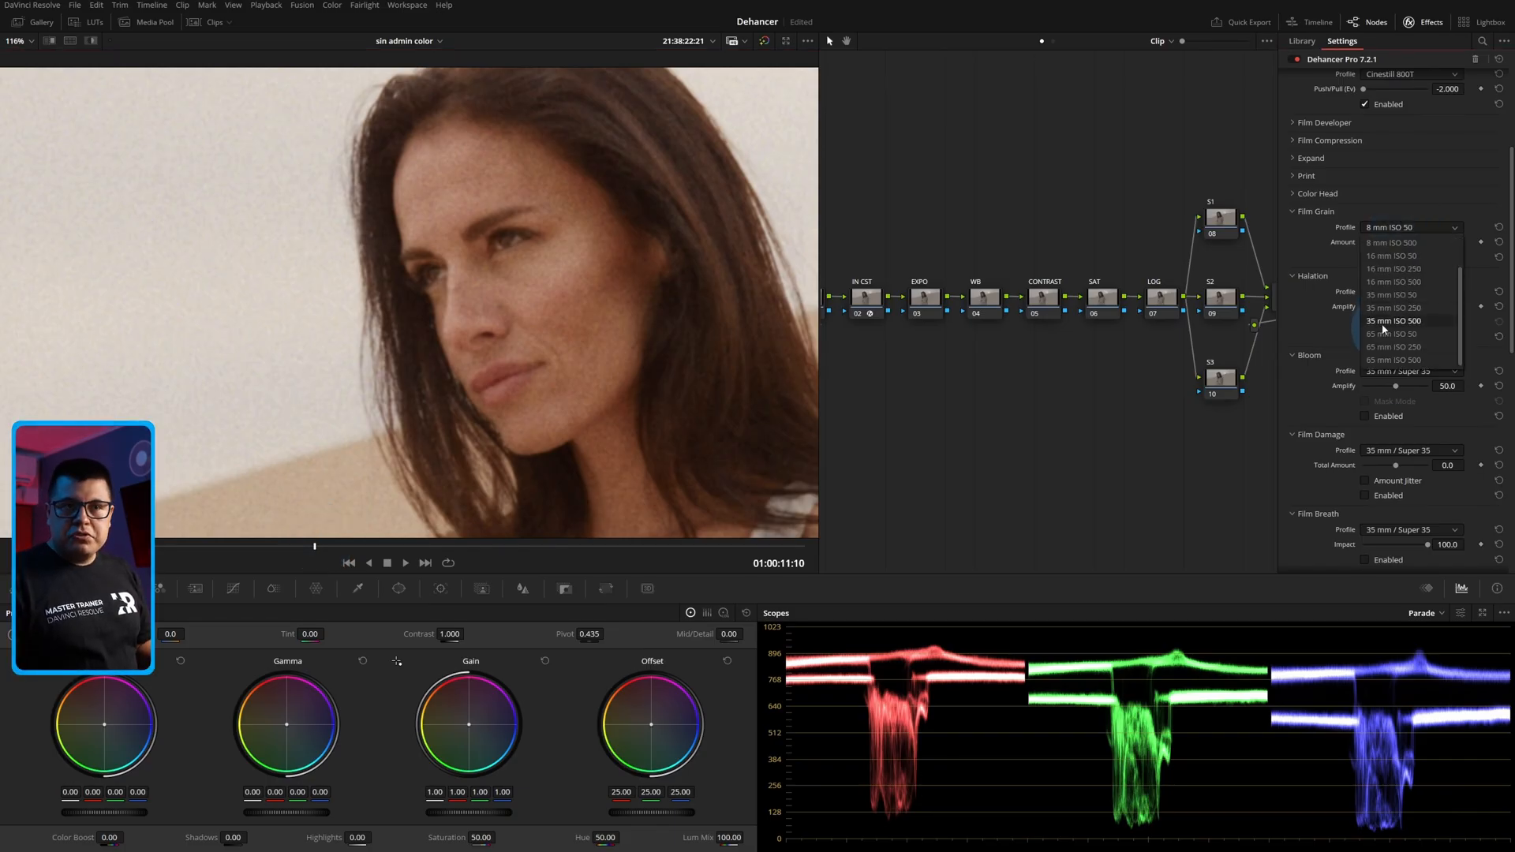
{"action": "left_click", "coordinate": [1384, 308]}
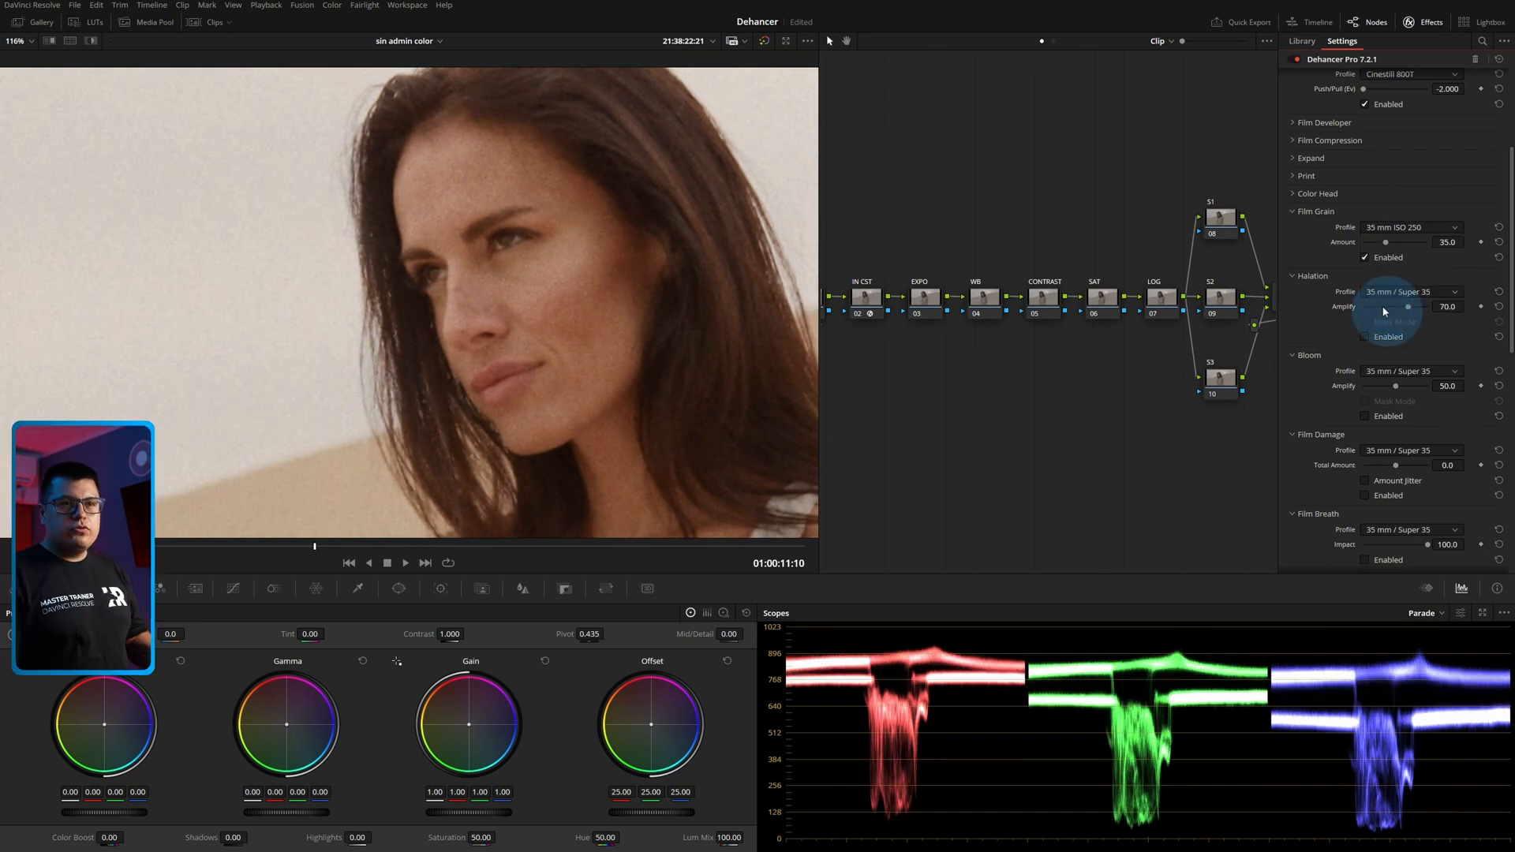
Switch the Film Grain profile to Custom and review its Mode and Film Type options, keeping Analogue and Positive.
{"action": "left_click", "coordinate": [1389, 227]}
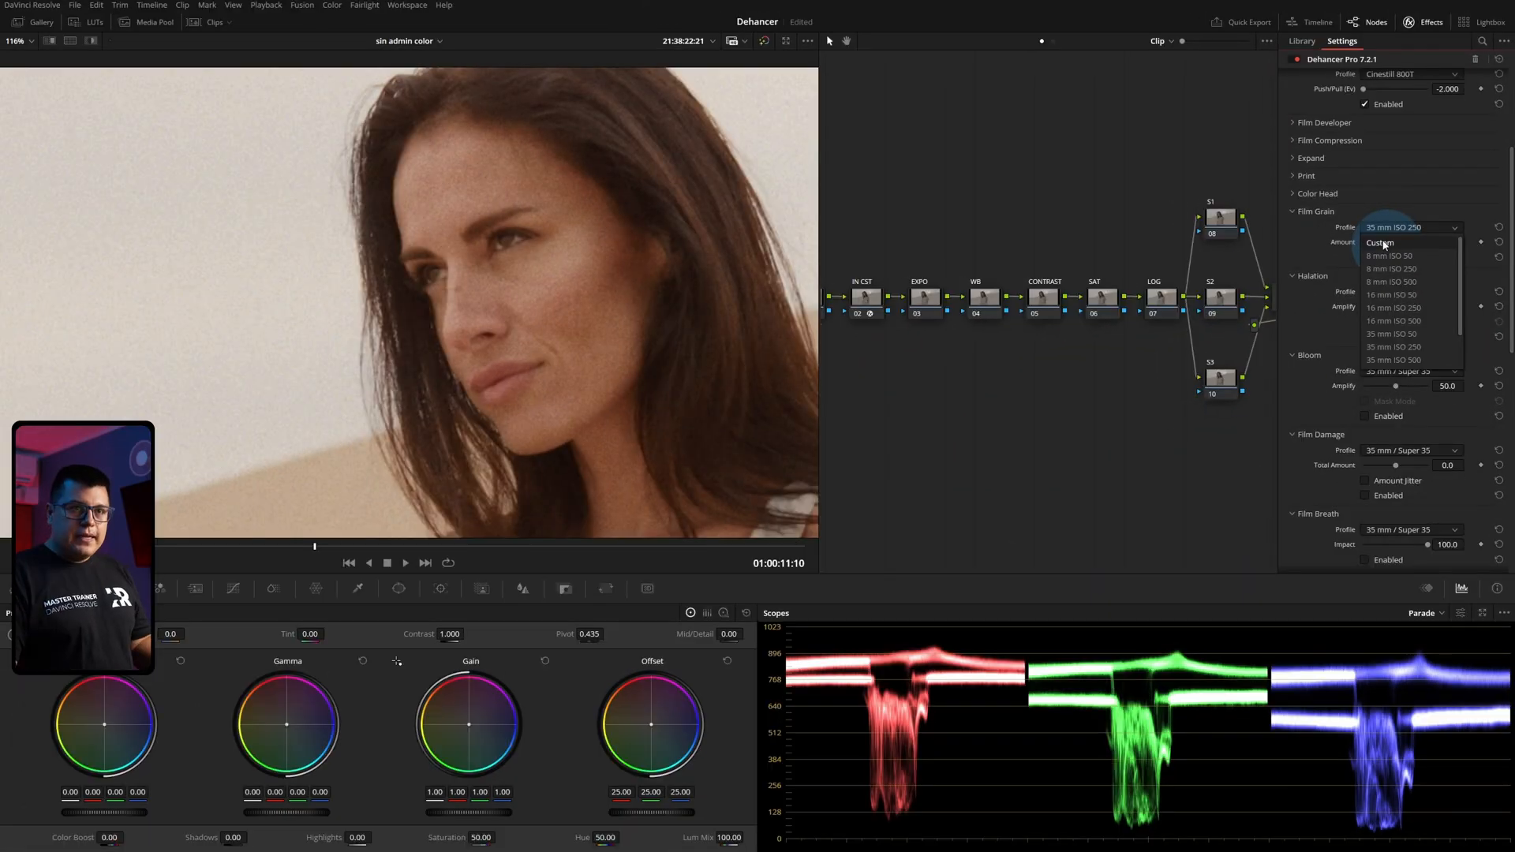
{"action": "left_click", "coordinate": [1381, 243]}
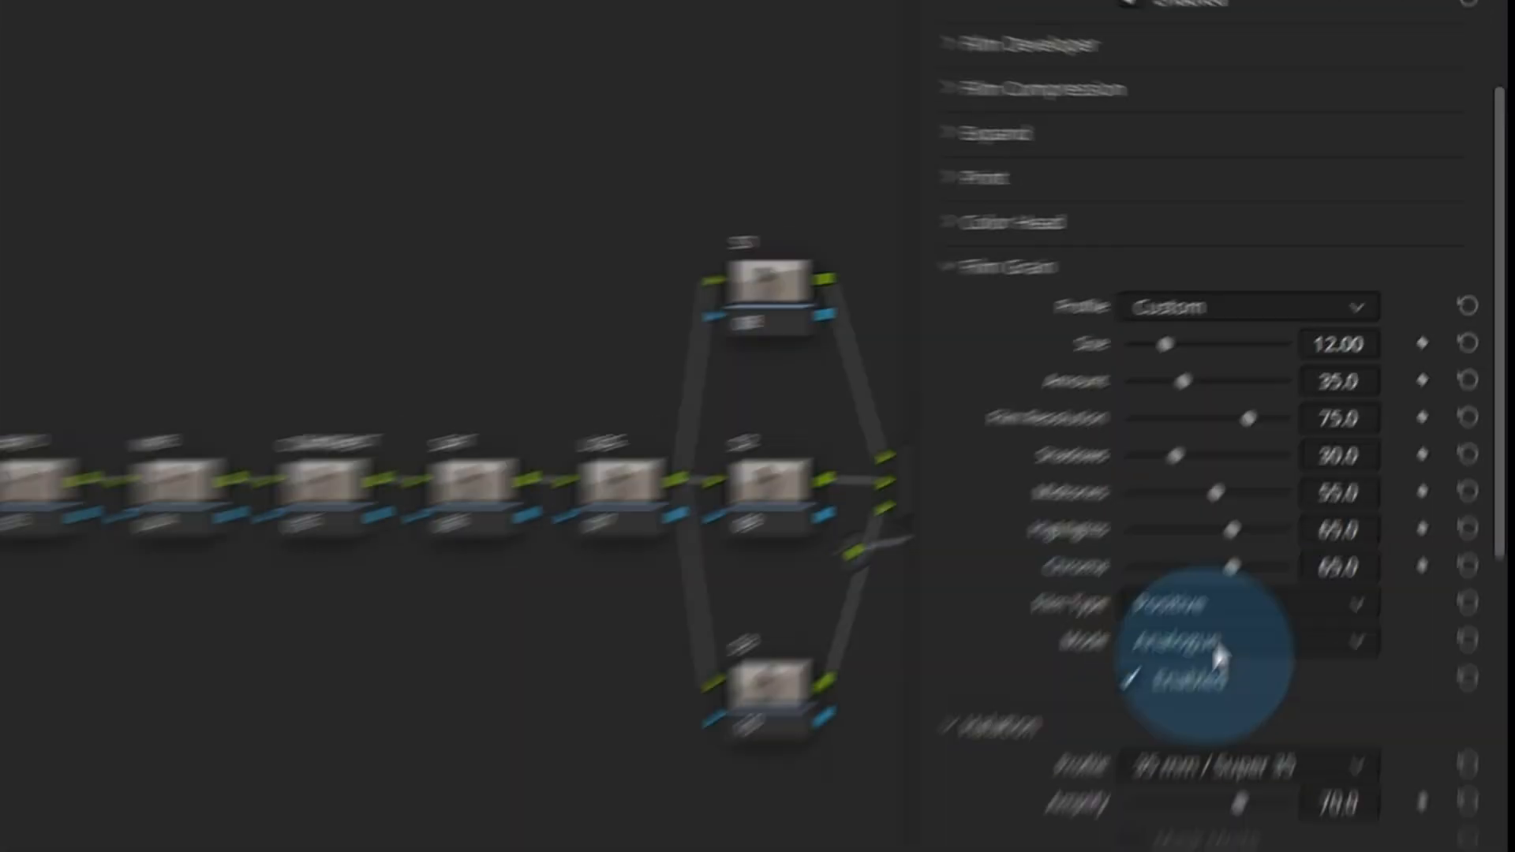
{"action": "left_click", "coordinate": [1377, 361]}
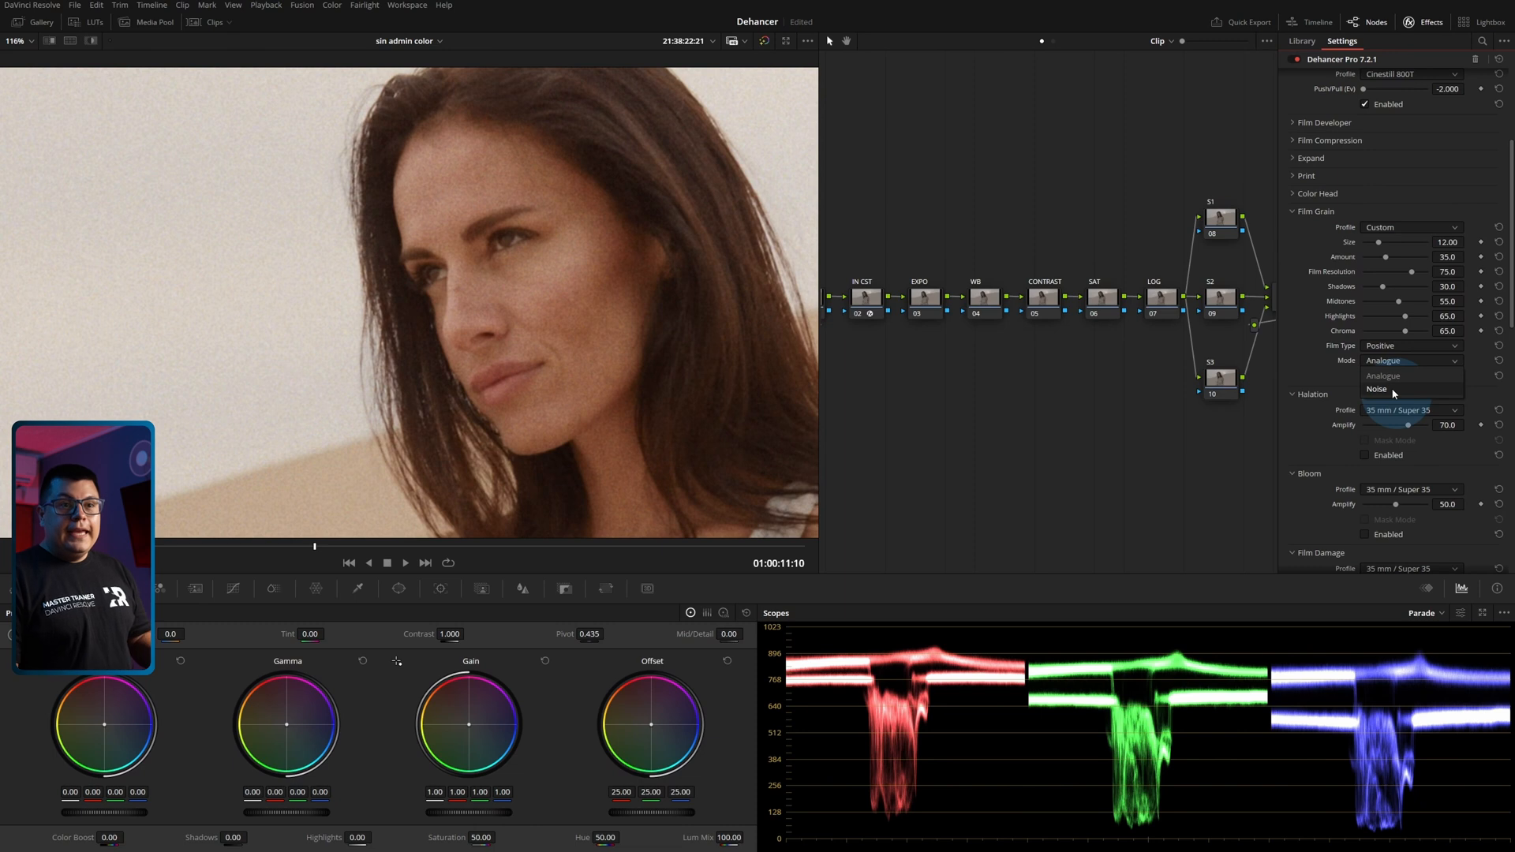
{"action": "left_click", "coordinate": [1383, 361]}
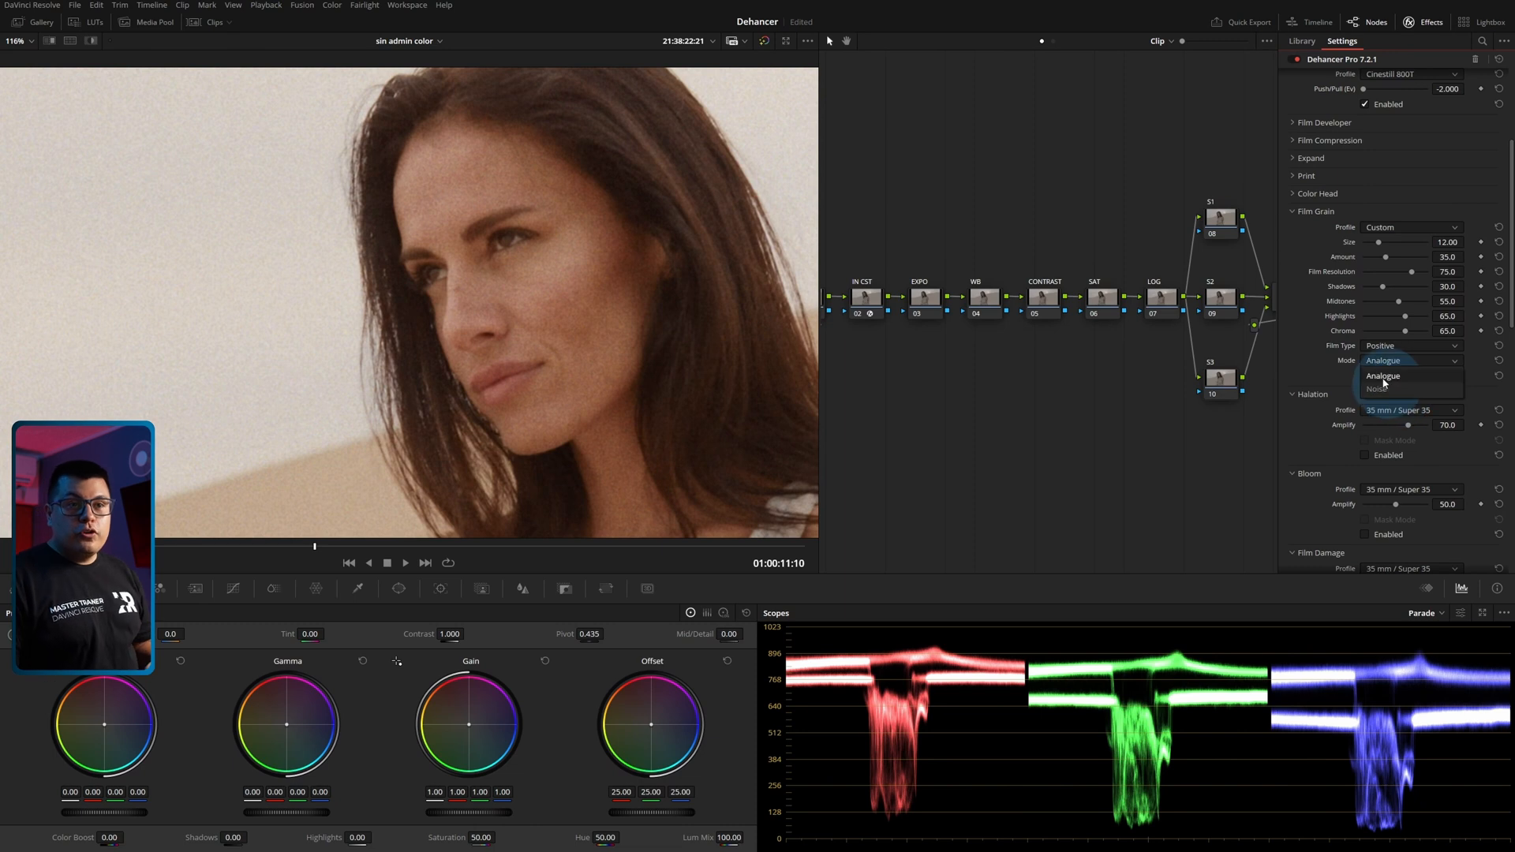
{"action": "left_click", "coordinate": [1385, 379]}
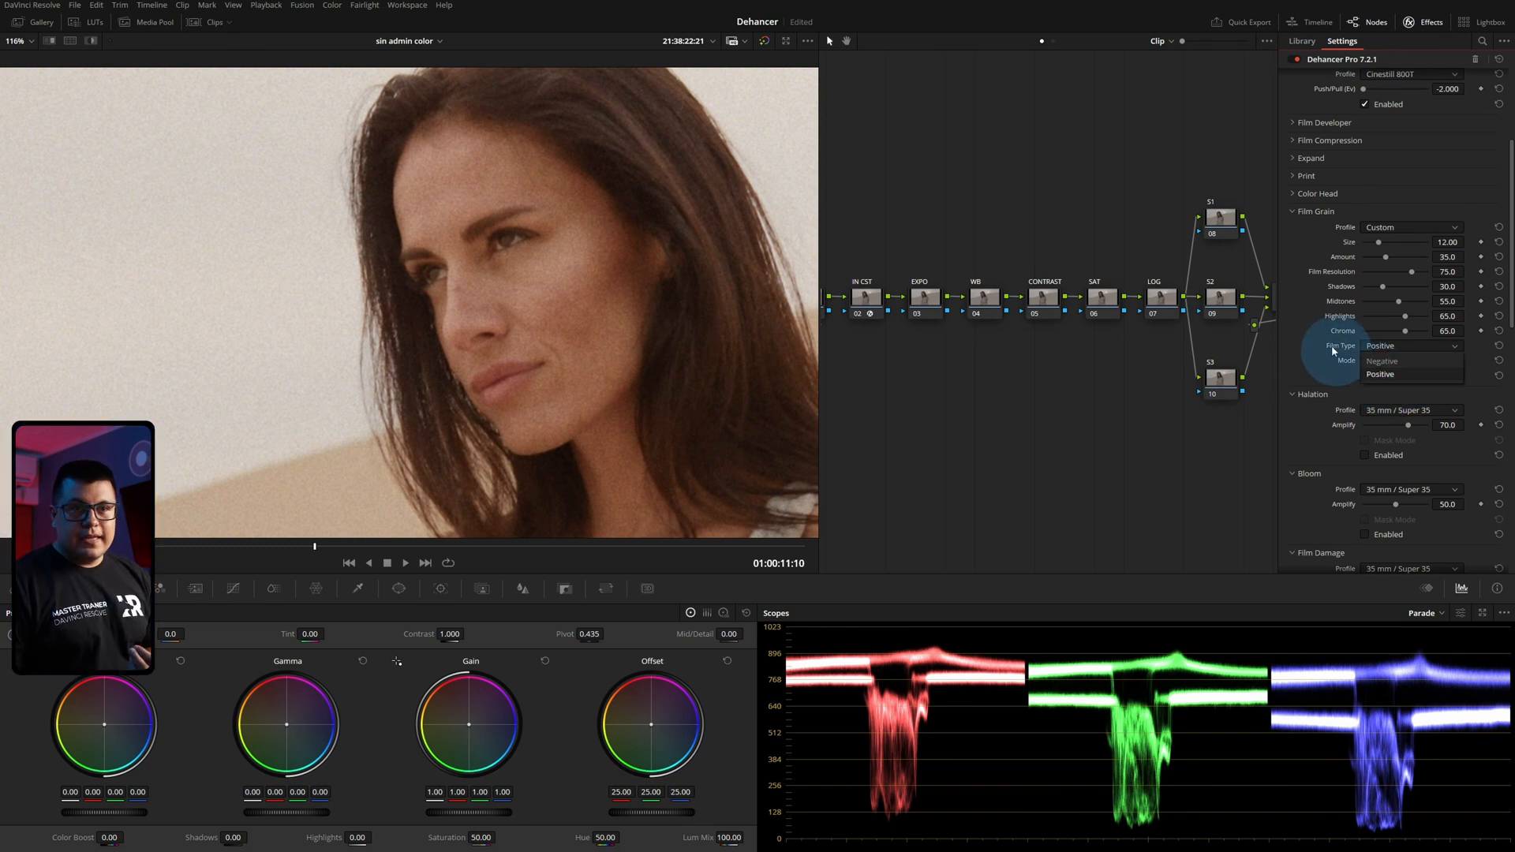
{"action": "left_click", "coordinate": [1383, 374]}
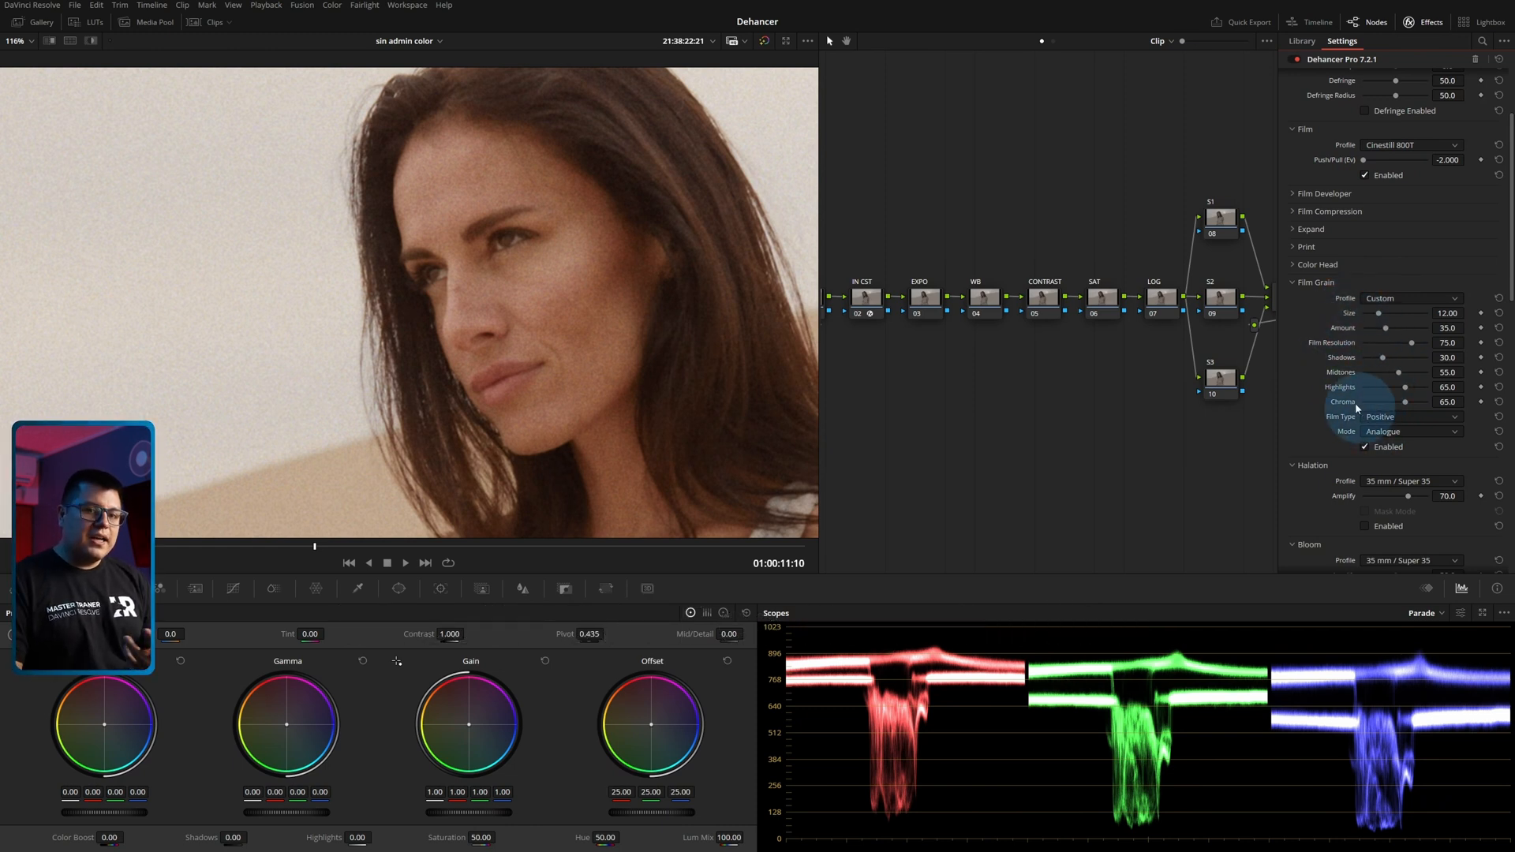
Set the custom grain's Size to 11.34, Amount to 42.2, Film Resolution to 50.5, Shadows to 32.1, Highlights to 0.0 and Chroma to 64.2.
{"action": "left_click_drag", "start_coordinate": [1381, 318], "coordinate": [1448, 334]}
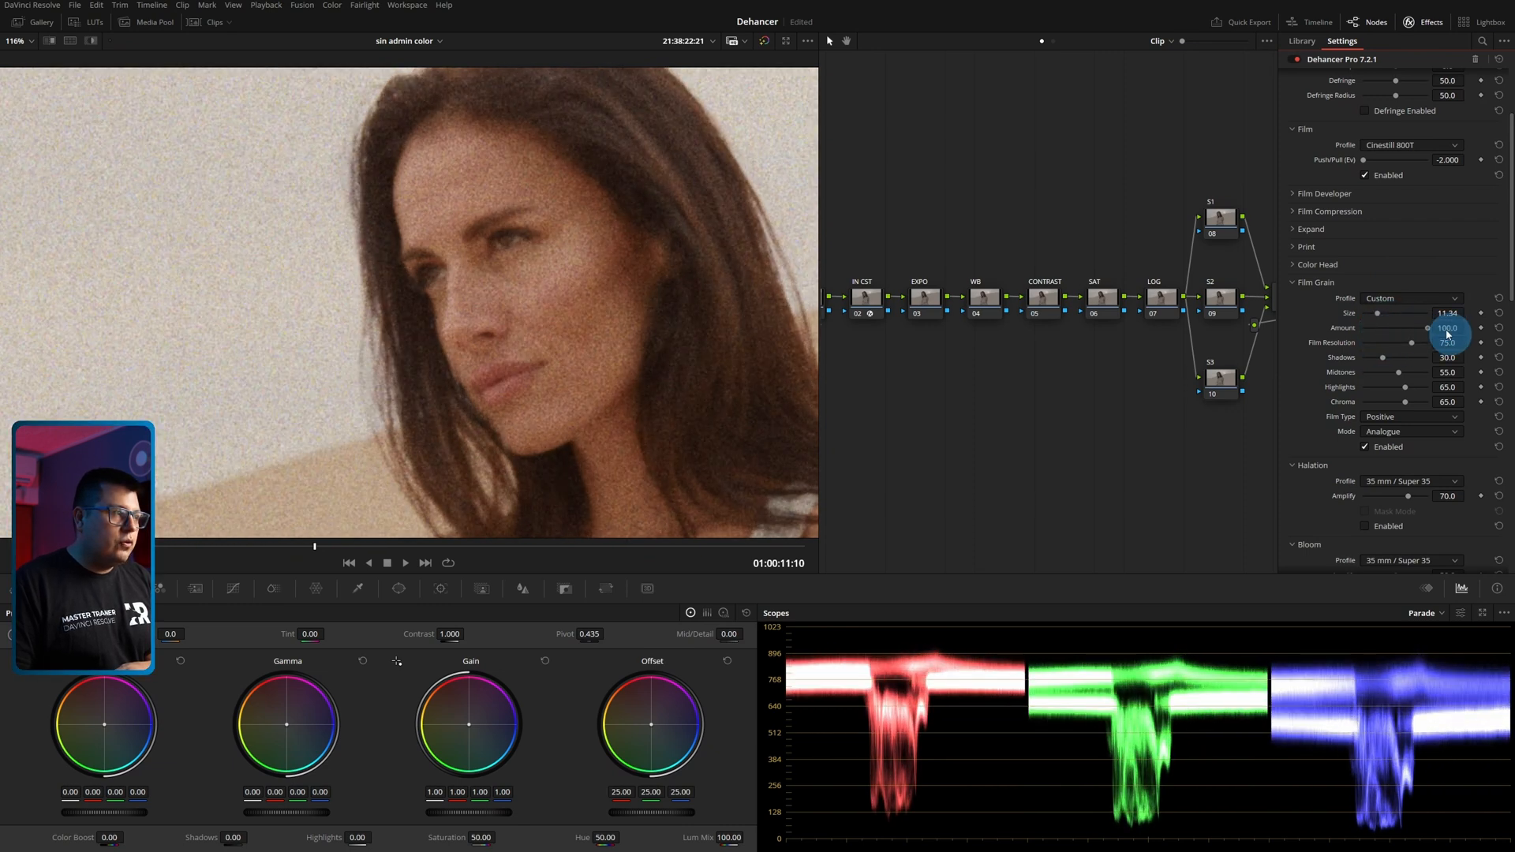
{"action": "left_click_drag", "start_coordinate": [1435, 332], "coordinate": [1384, 363]}
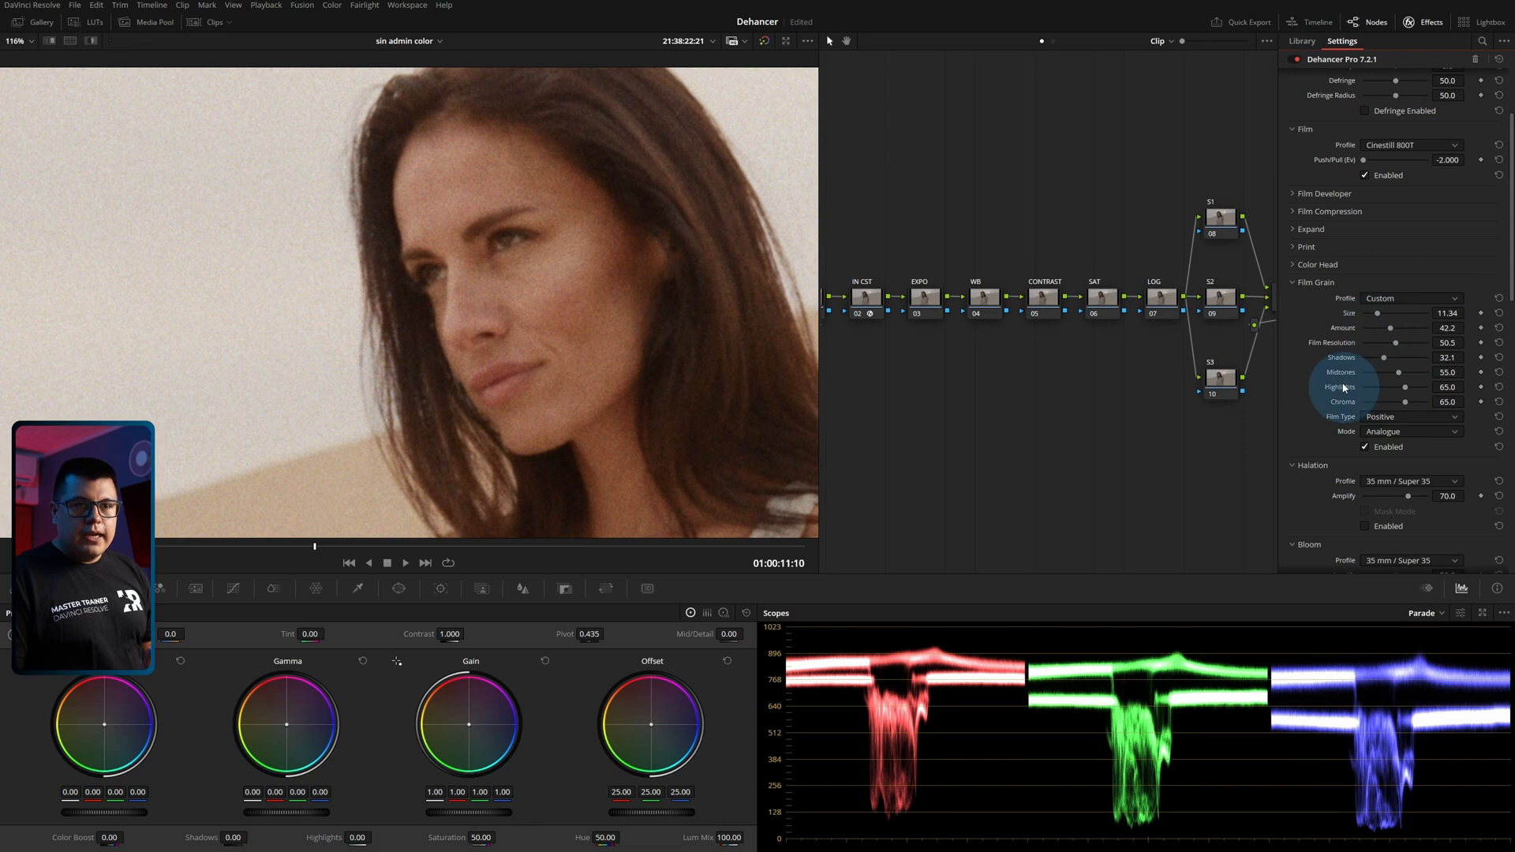
{"action": "left_click_drag", "start_coordinate": [1409, 385], "coordinate": [1344, 384]}
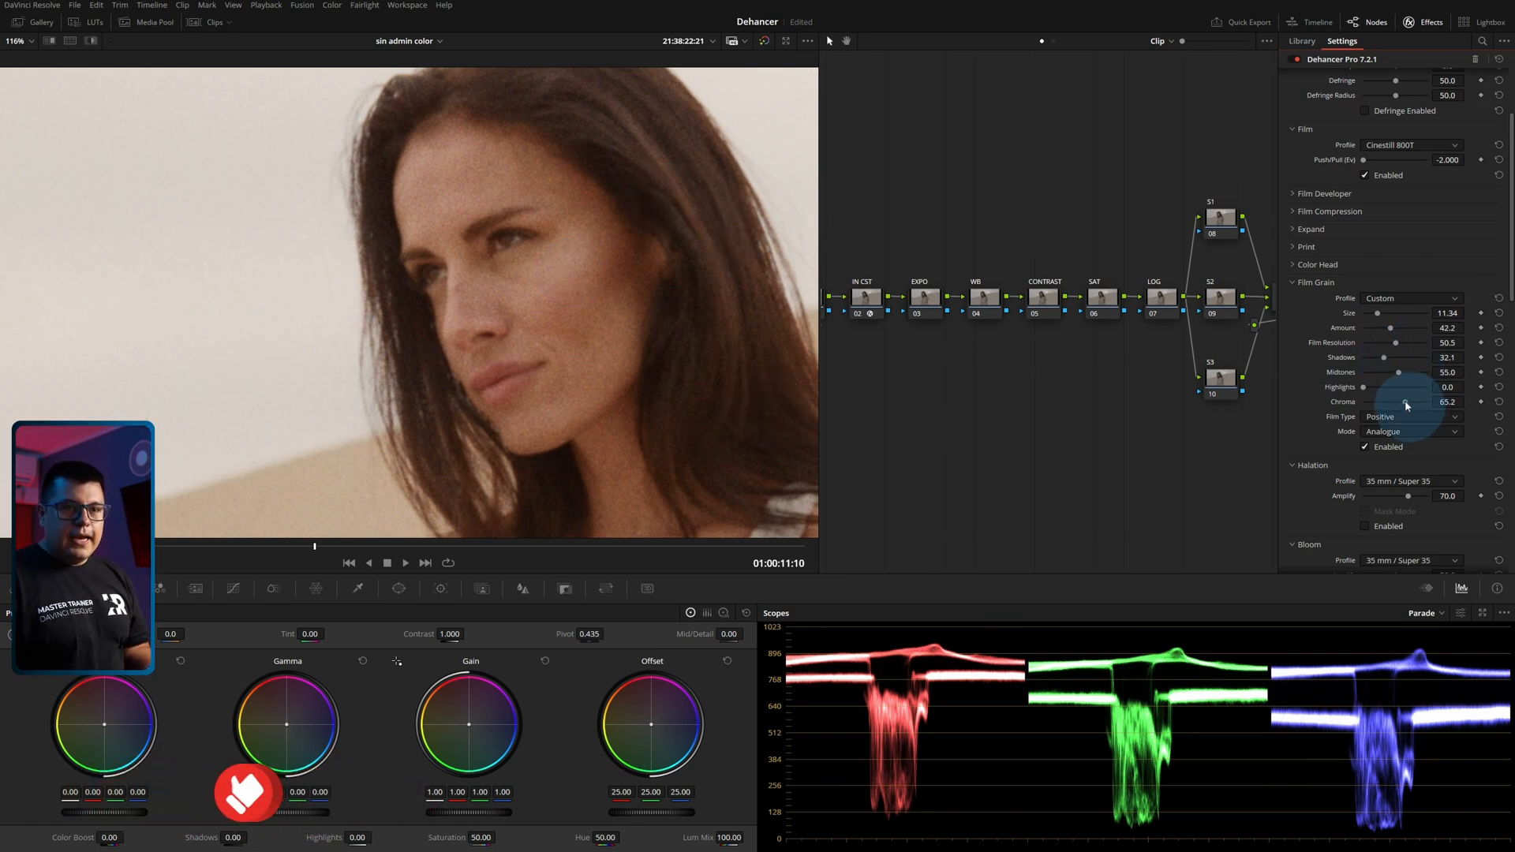
{"action": "mouse_move", "coordinate": [1377, 405]}
{"action": "left_mouse_down"}
{"action": "mouse_move", "coordinate": [1438, 410]}
{"action": "mouse_move", "coordinate": [1369, 416]}
{"action": "mouse_move", "coordinate": [1399, 416]}
{"action": "left_mouse_up"}
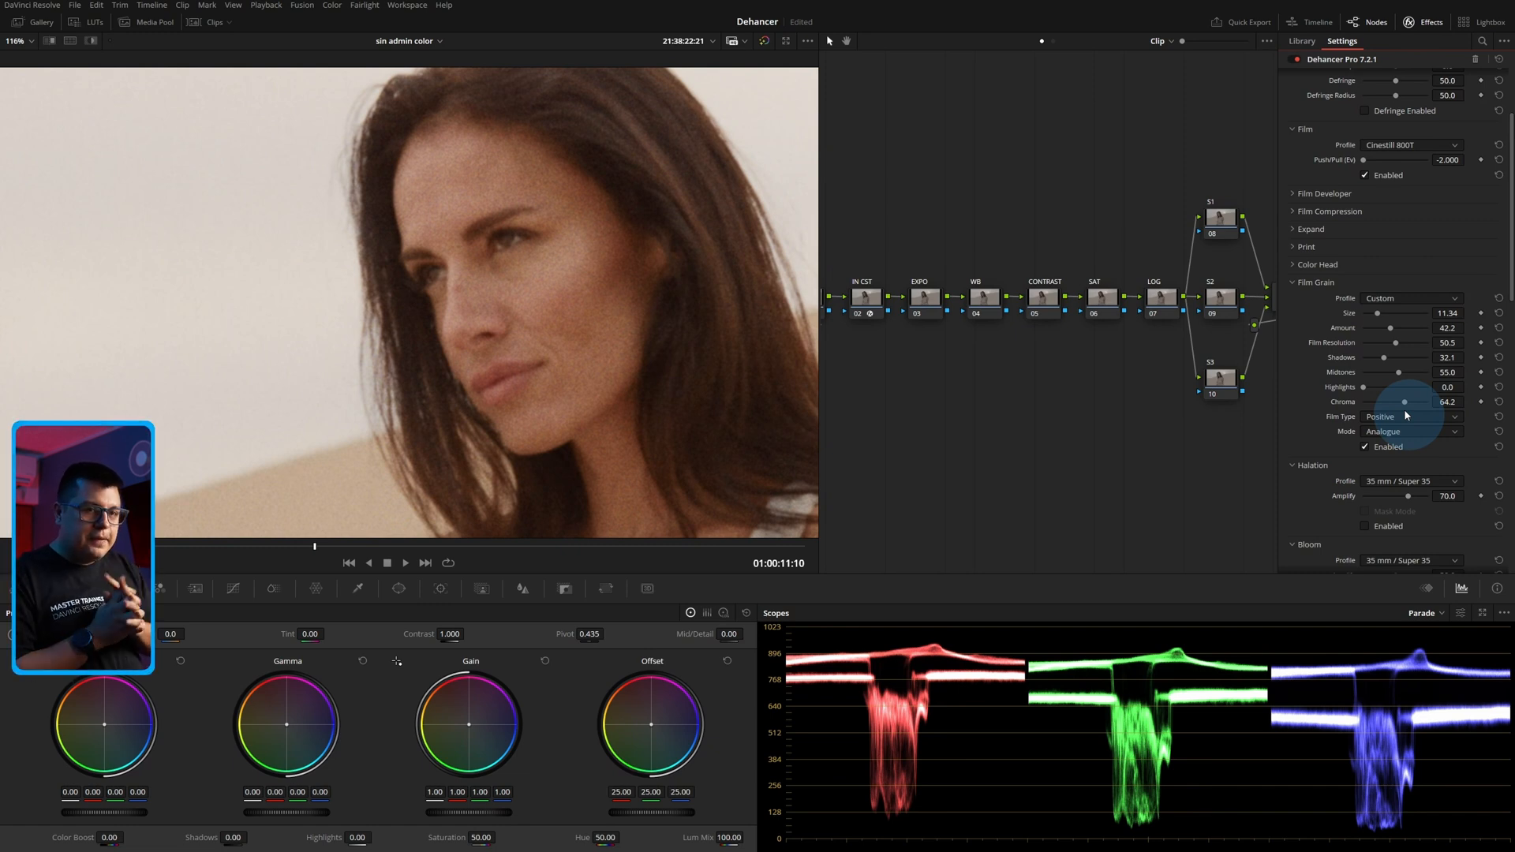
Go to the night city clip Sony a7S III 11.mov at 01:03:34:21 and select its Dehancer node 12.
{"action": "left_click", "coordinate": [212, 23]}
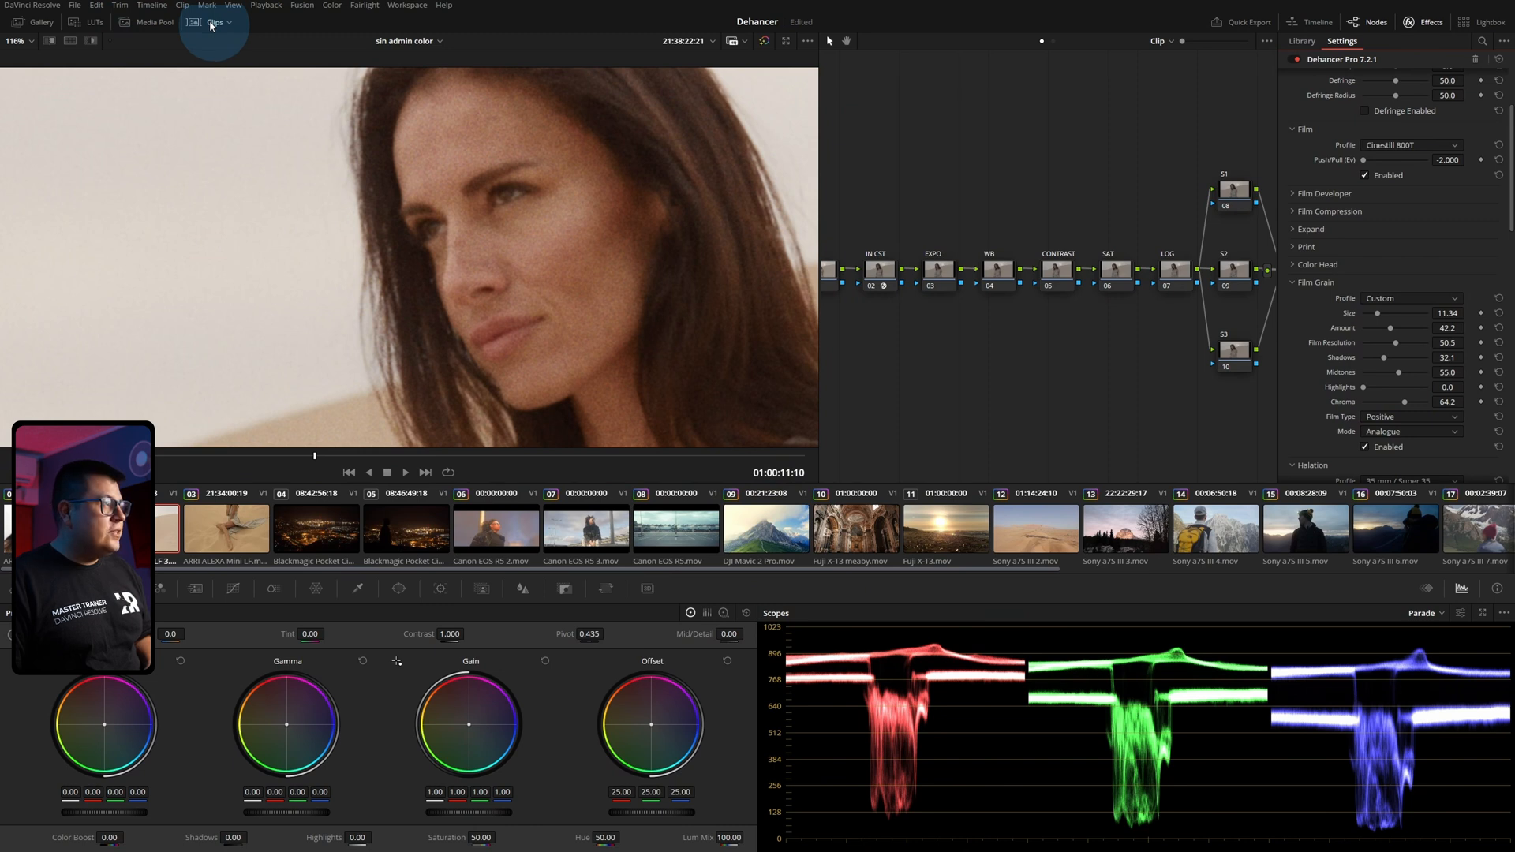
{"action": "scroll", "coordinate": [553, 529], "scroll_direction": "down", "scroll_amount": 4}
{"action": "scroll", "coordinate": [549, 524], "scroll_direction": "down", "scroll_amount": 4}
{"action": "left_click", "coordinate": [1290, 527]}
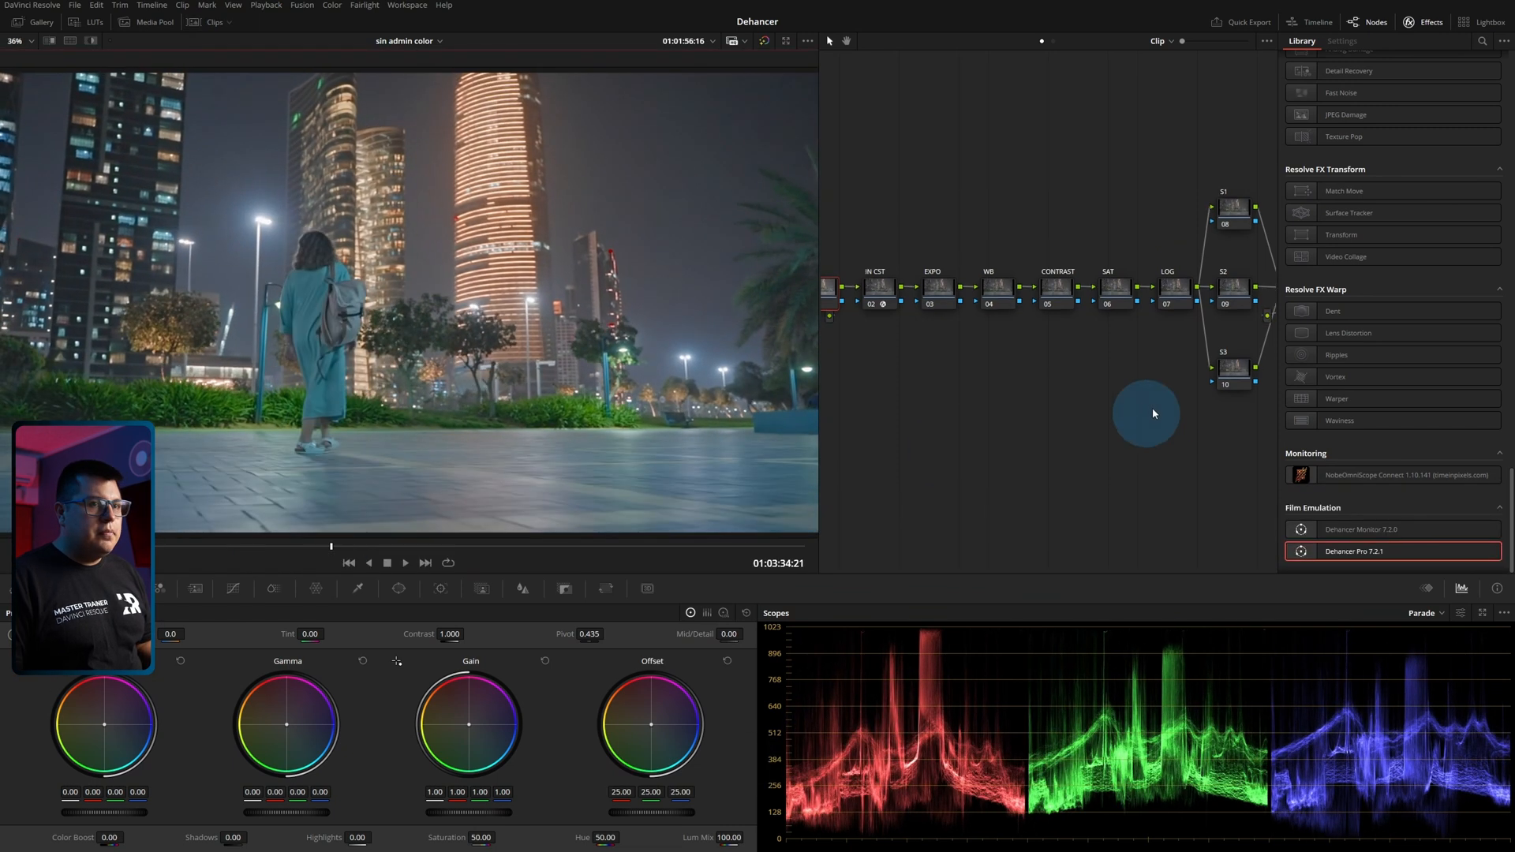
{"action": "left_click_drag", "start_coordinate": [1041, 386], "coordinate": [877, 394]}
{"action": "left_click", "coordinate": [1188, 296]}
{"action": "scroll", "coordinate": [1381, 306], "scroll_direction": "up", "scroll_amount": 3}
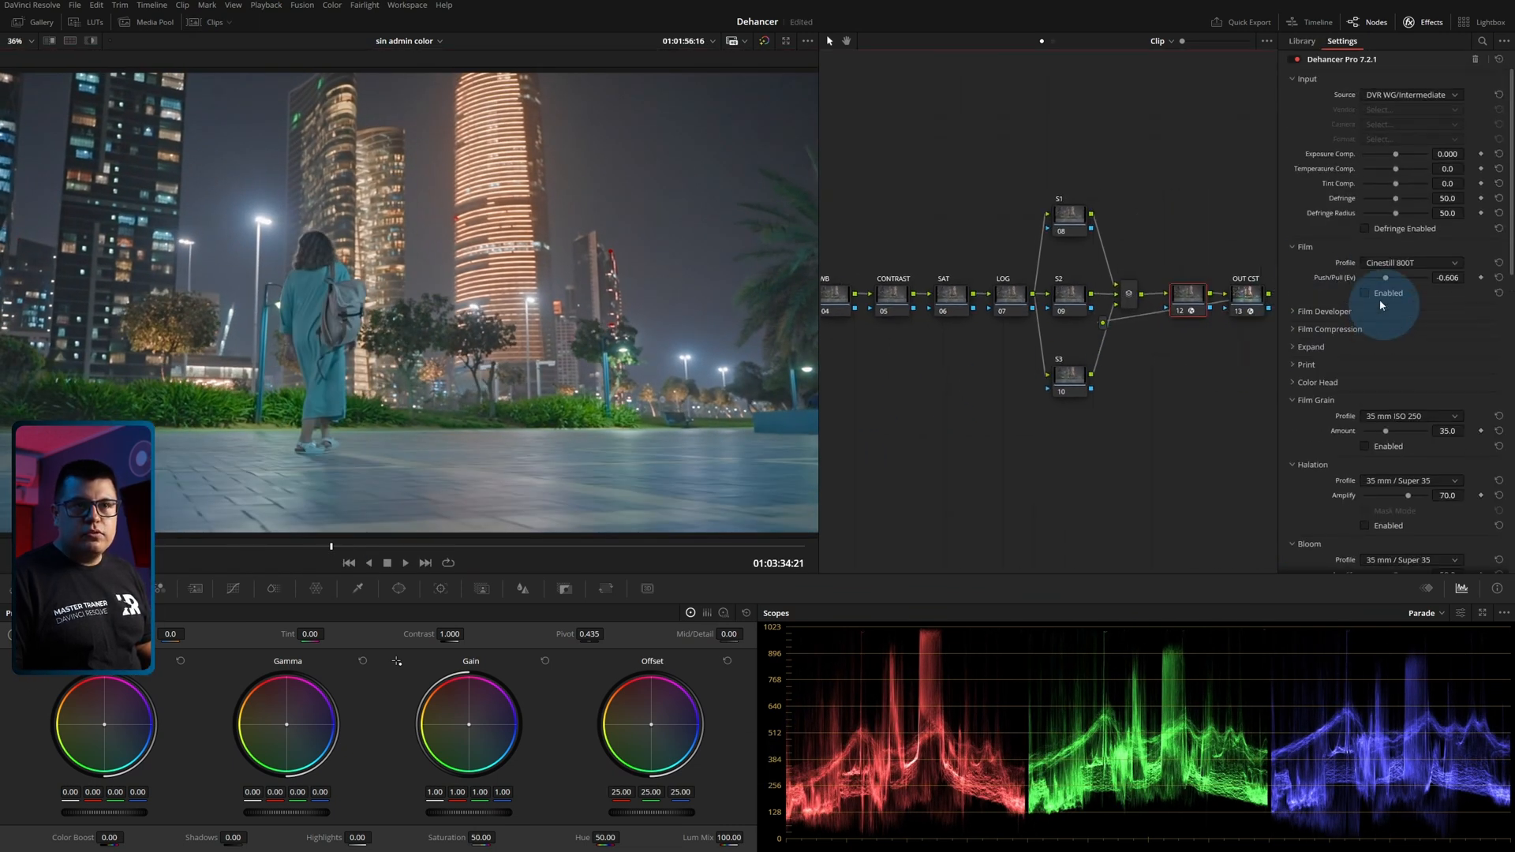
Enable the Cinestill 800T film profile and set its Push/Pull to -2.000.
{"action": "left_click", "coordinate": [1366, 292]}
{"action": "left_click_drag", "start_coordinate": [1385, 278], "coordinate": [1352, 294]}
{"action": "scroll", "coordinate": [1361, 341], "scroll_direction": "down", "scroll_amount": 3}
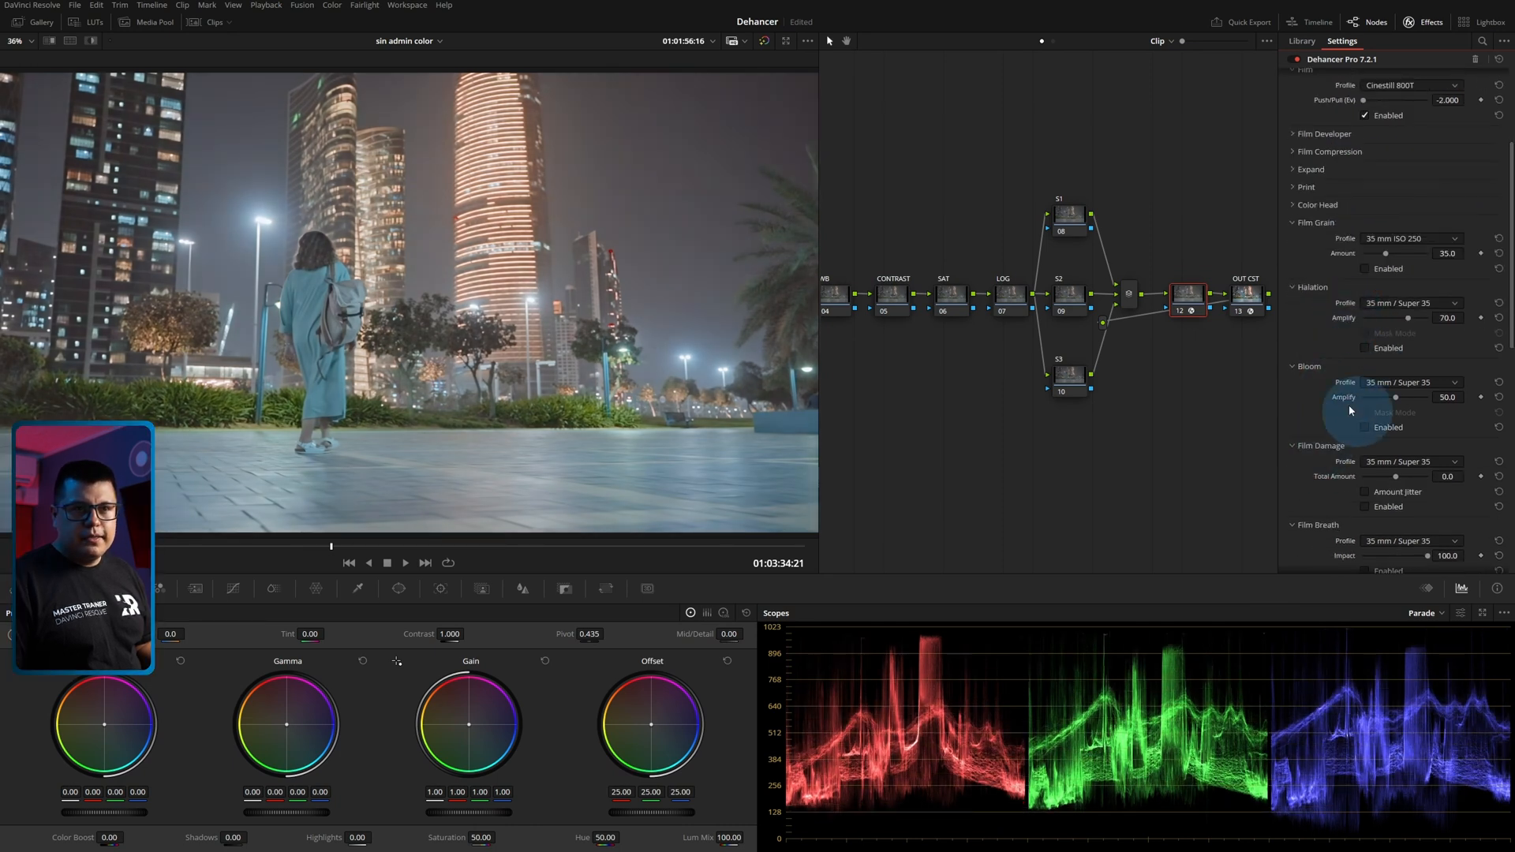
Enable Print with the Kodak 2383 Print Film profile and collapse its section.
{"action": "left_click", "coordinate": [1293, 186]}
{"action": "left_click", "coordinate": [1365, 307]}
{"action": "left_click", "coordinate": [1387, 204]}
{"action": "left_click", "coordinate": [1384, 257]}
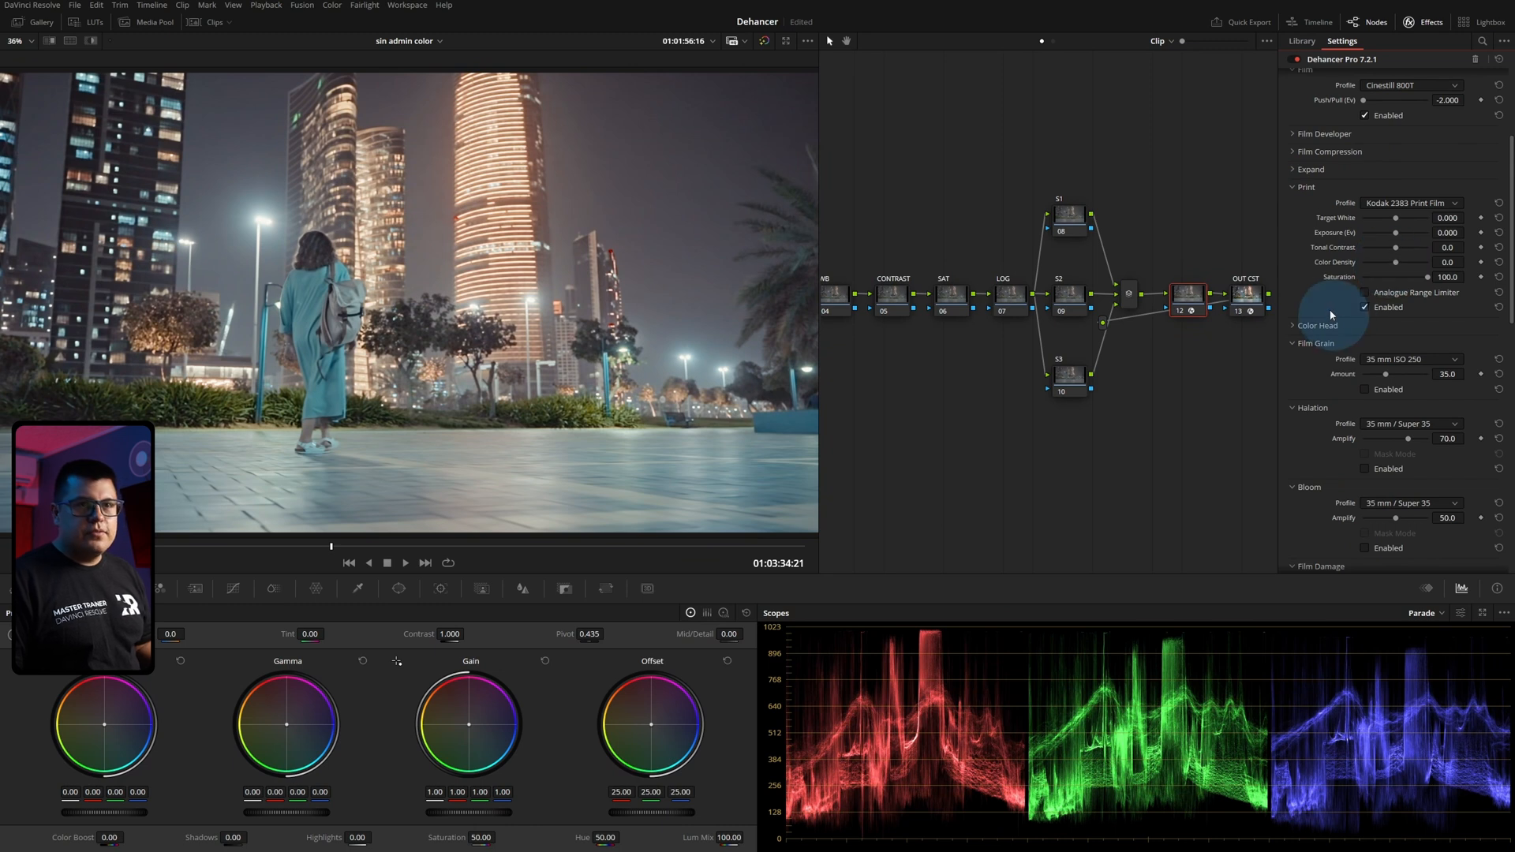
{"action": "left_click", "coordinate": [1297, 187]}
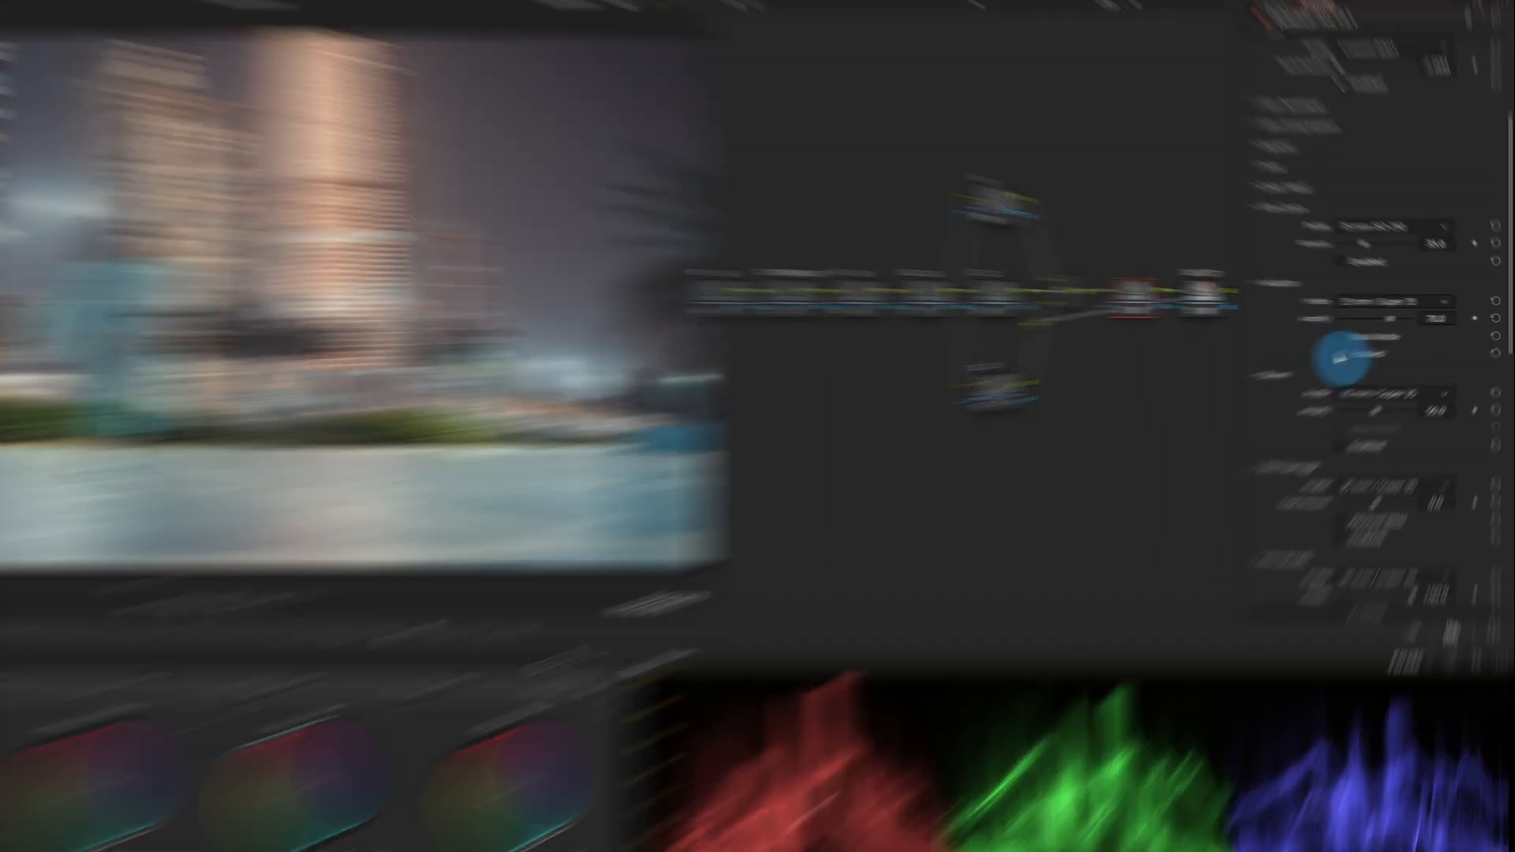
Enable Halation, set its profile to 8 mm / Super 8 No Remjet, and inspect the street lamp up close.
{"action": "left_click", "coordinate": [1115, 403]}
{"action": "left_click", "coordinate": [1173, 292]}
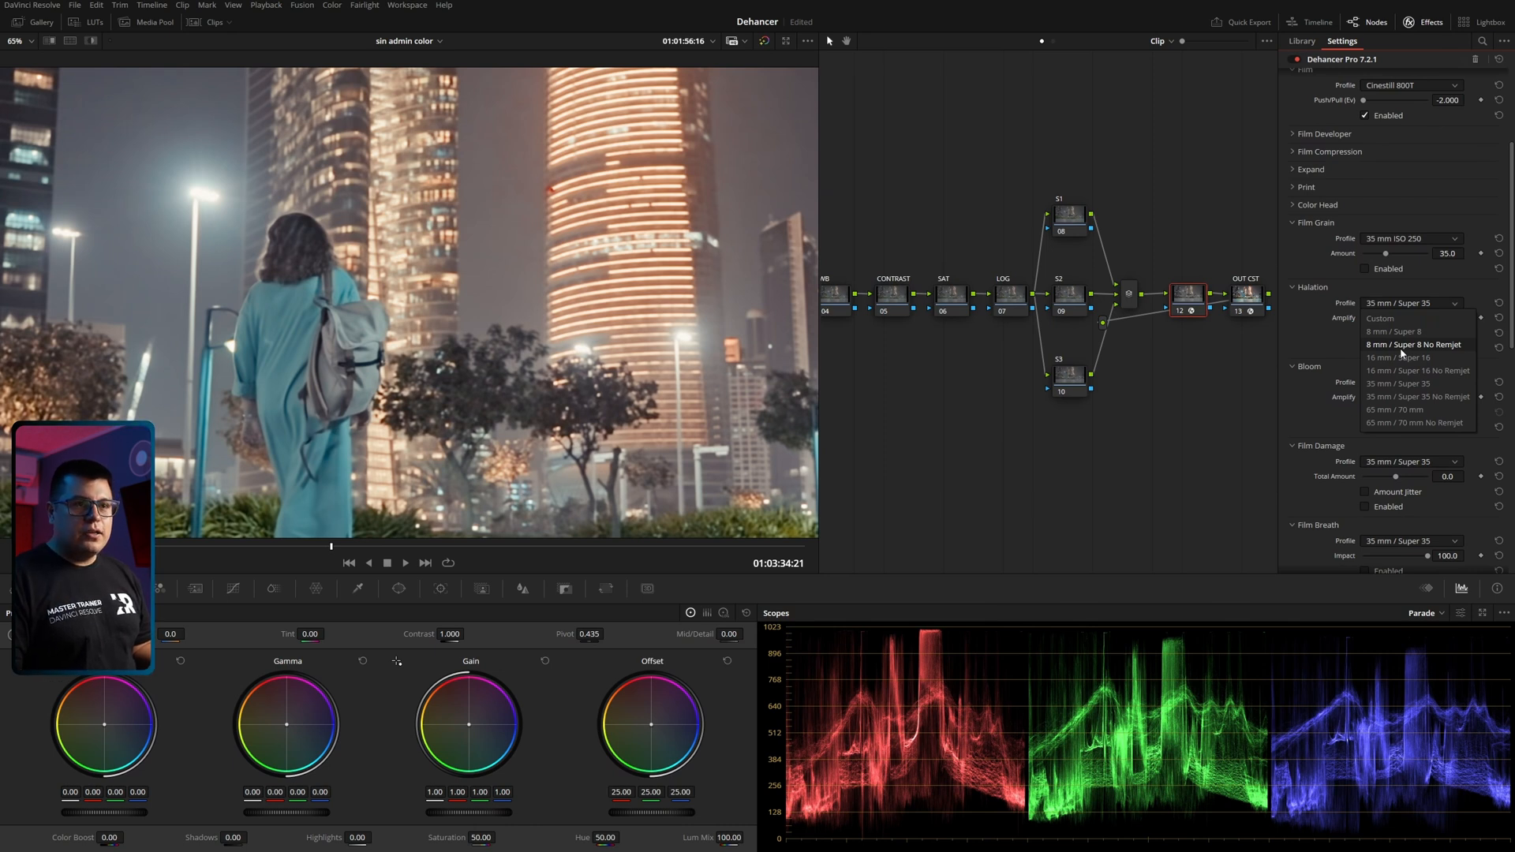
{"action": "left_click", "coordinate": [1402, 347]}
{"action": "scroll", "coordinate": [522, 314], "scroll_direction": "up", "scroll_amount": 5}
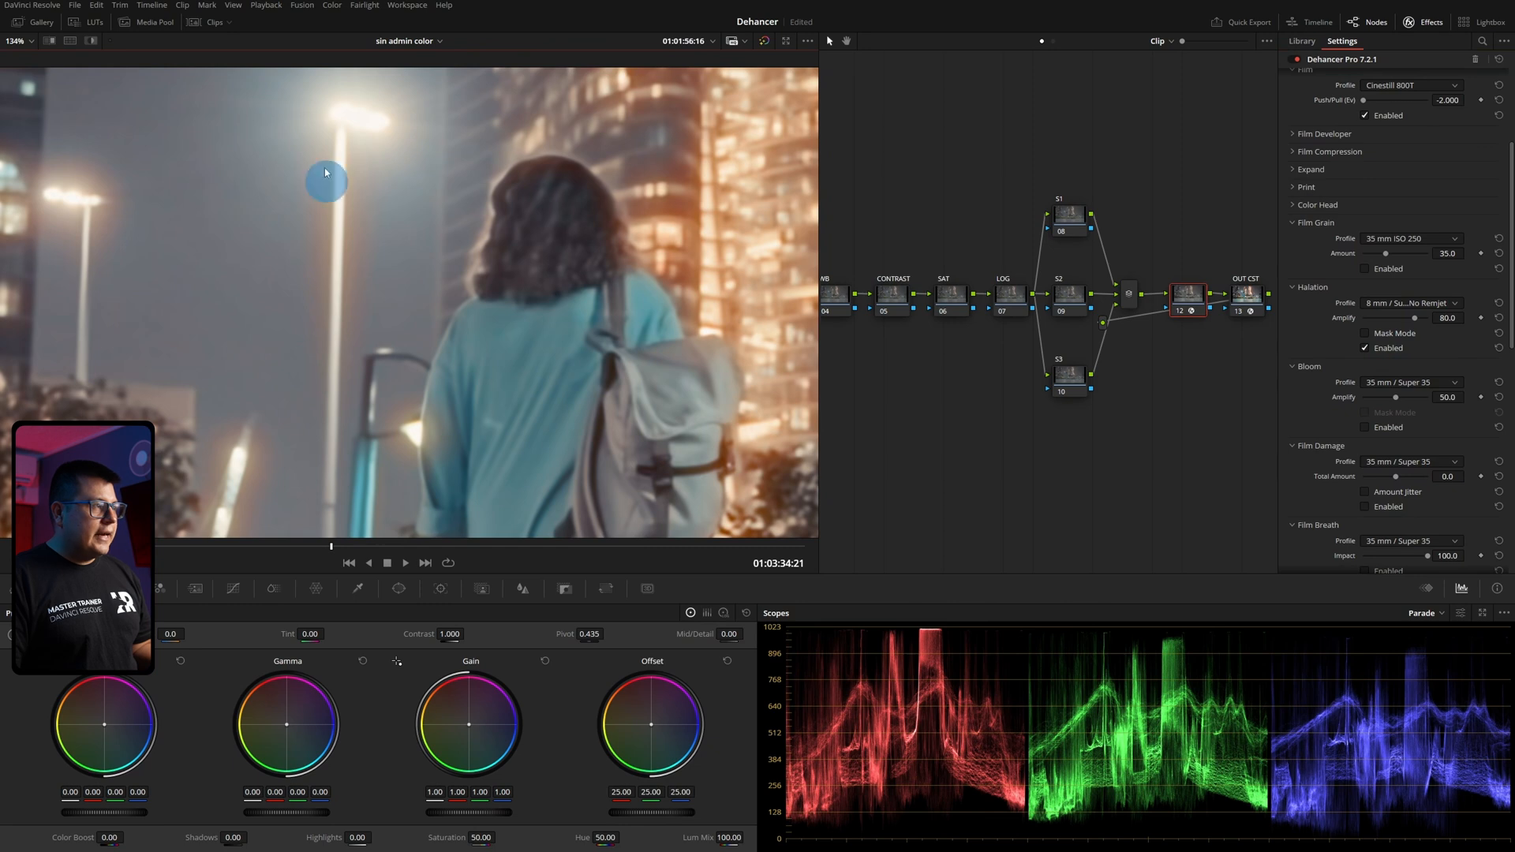
Try Halation's Amplify at 0.0 and raise it to 100.0, checking the glow around the woman and building lights.
{"action": "left_click_drag", "start_coordinate": [1415, 319], "coordinate": [1349, 353]}
{"action": "scroll", "coordinate": [618, 294], "scroll_direction": "down", "scroll_amount": 3}
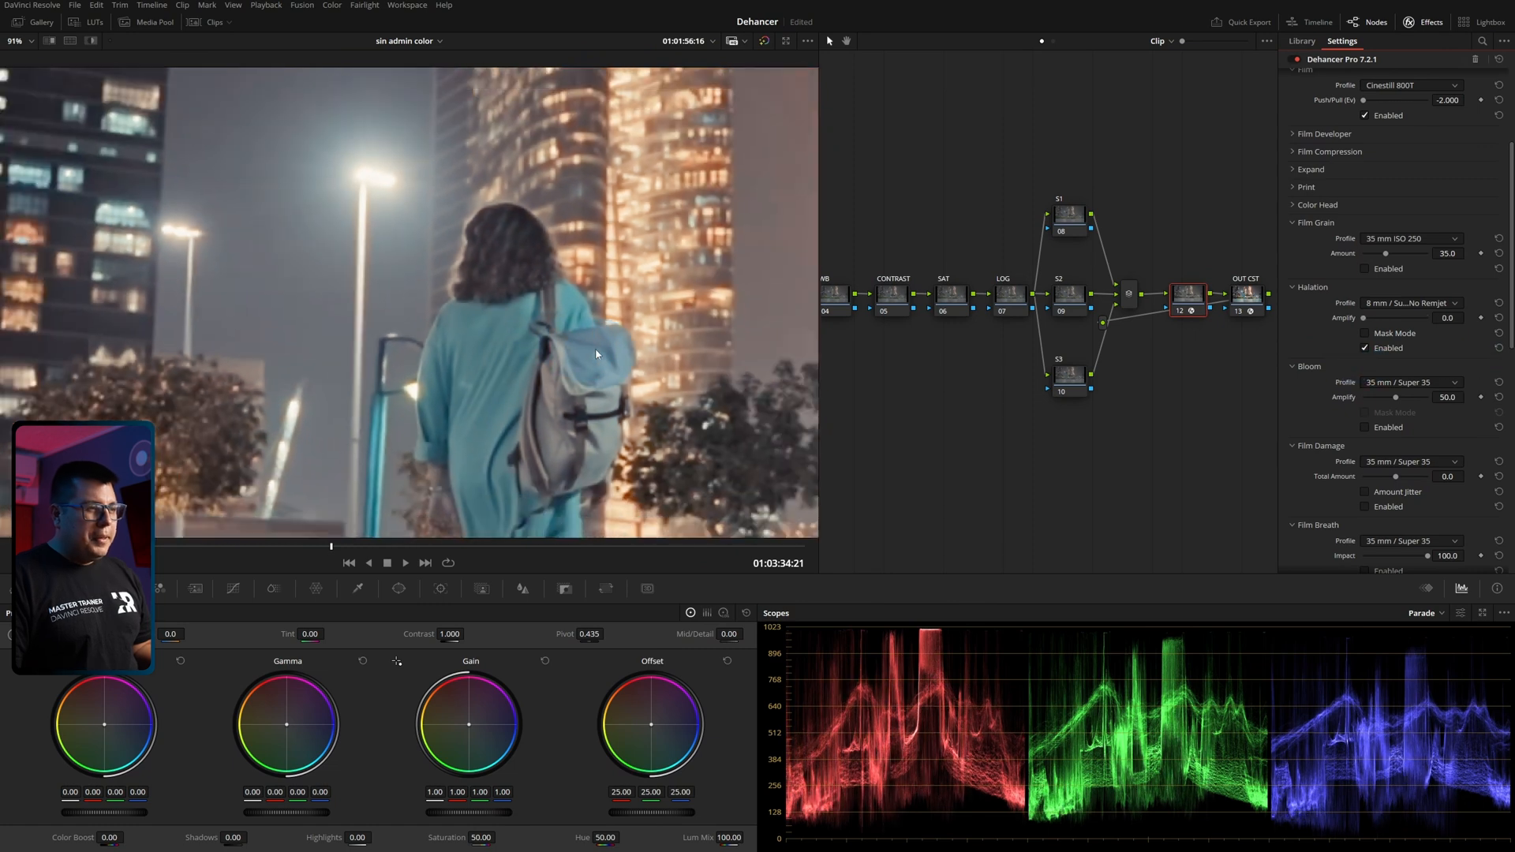
{"action": "scroll", "coordinate": [530, 297], "scroll_direction": "up", "scroll_amount": 5}
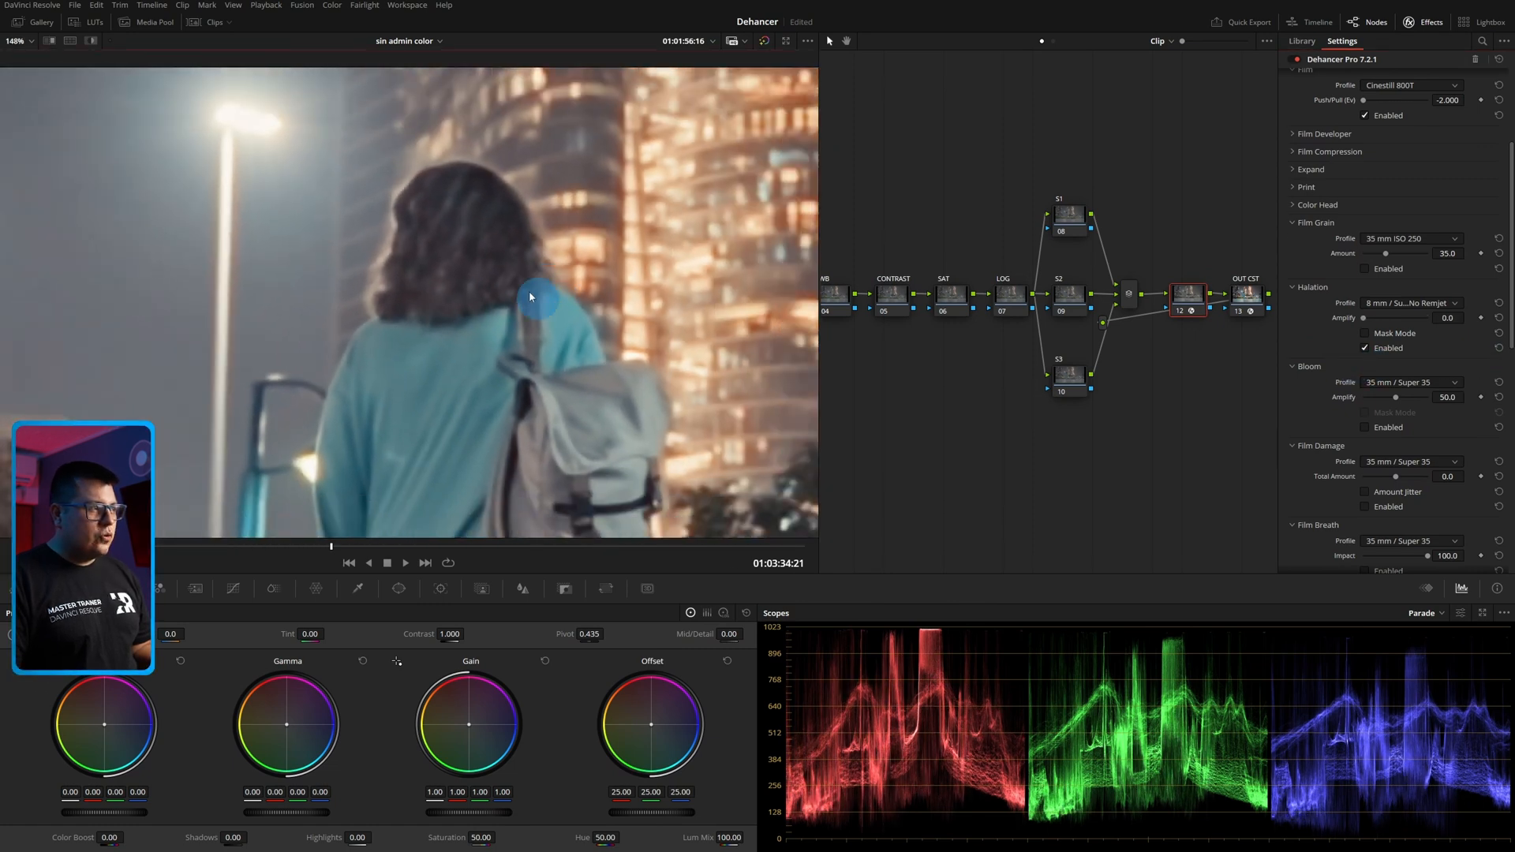
{"action": "left_click_drag", "start_coordinate": [1366, 321], "coordinate": [1508, 346]}
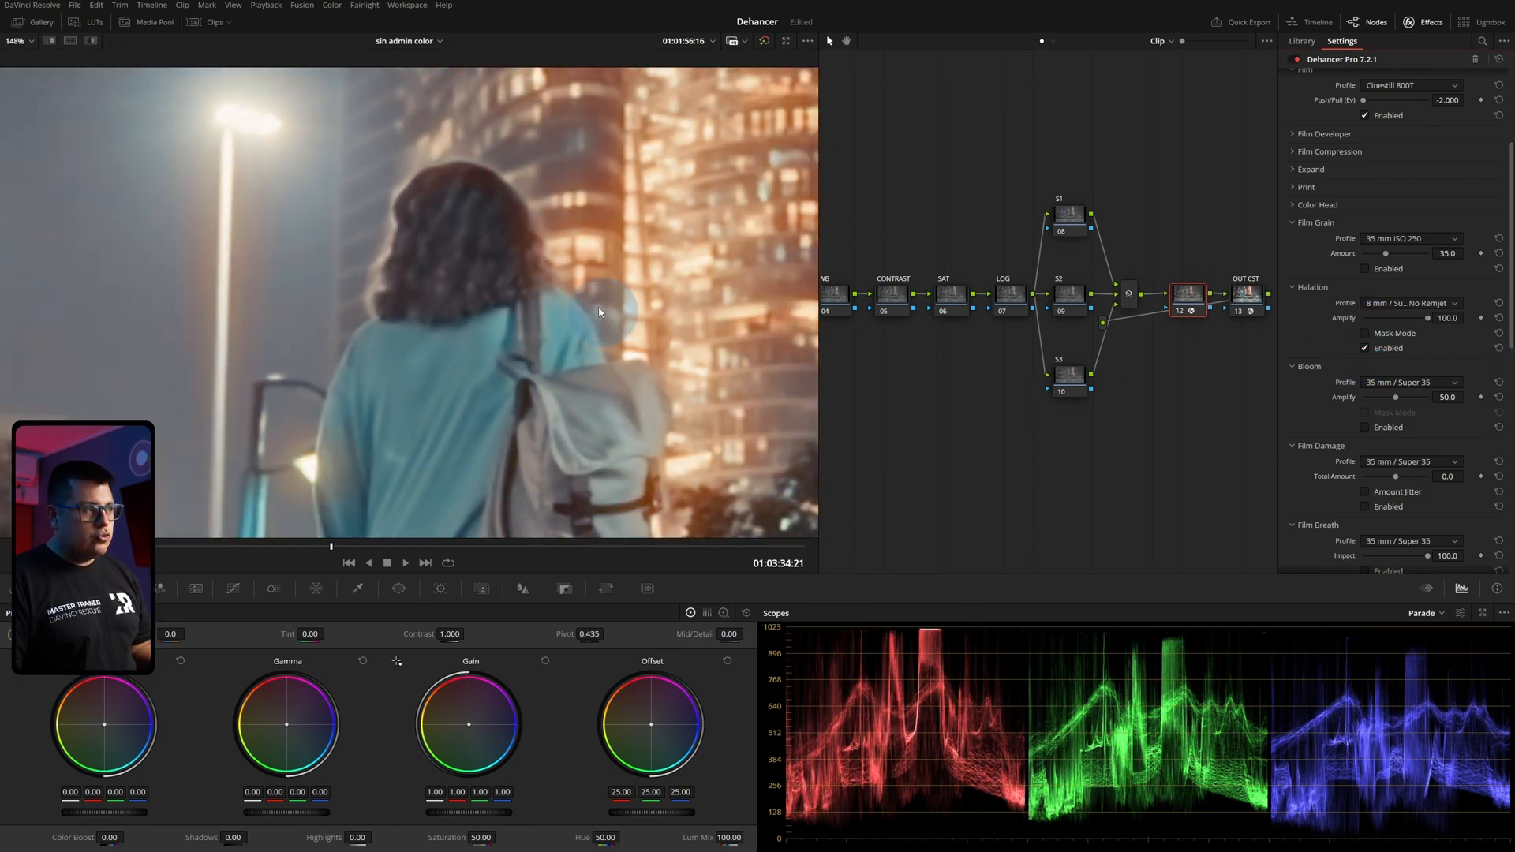
Compare the wider night city frame with Halation off and on.
{"action": "scroll", "coordinate": [614, 314], "scroll_direction": "down", "scroll_amount": 8}
{"action": "left_click", "coordinate": [1382, 354]}
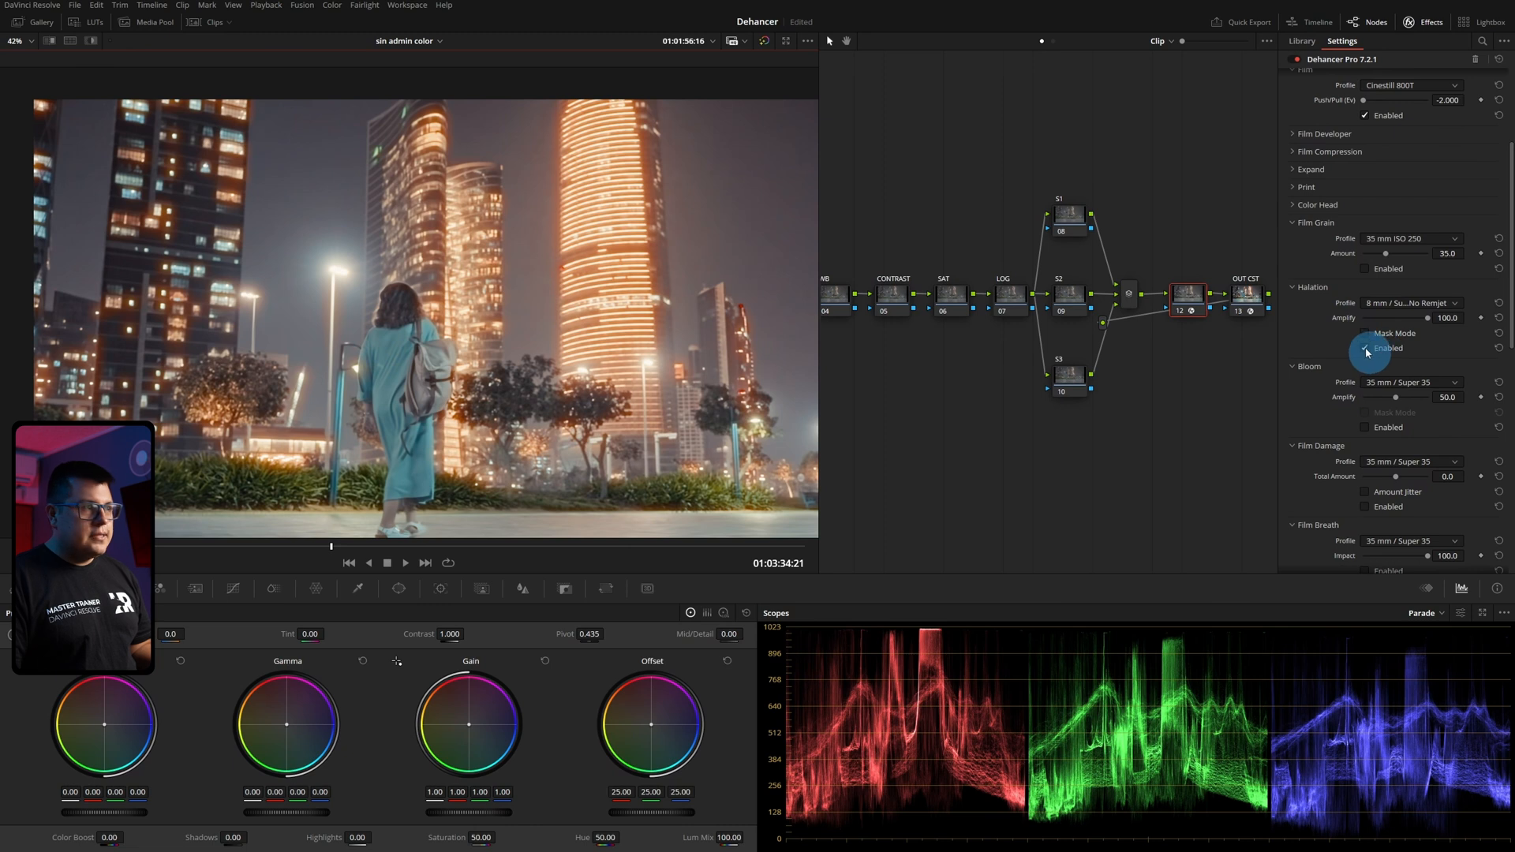
{"action": "left_click", "coordinate": [1366, 349]}
{"action": "left_click", "coordinate": [1366, 349]}
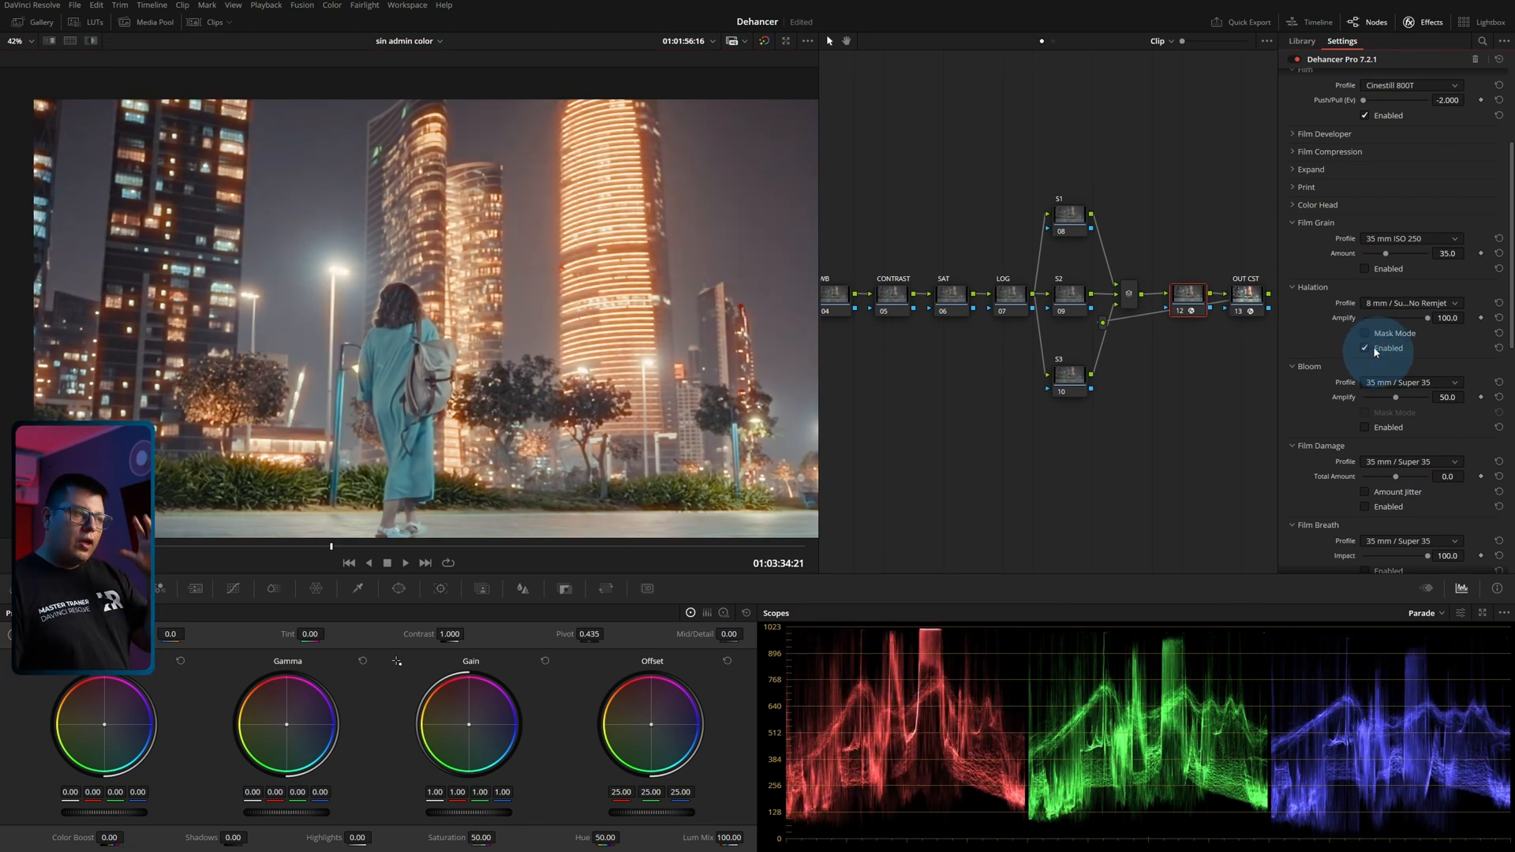
{"action": "left_click", "coordinate": [1376, 309]}
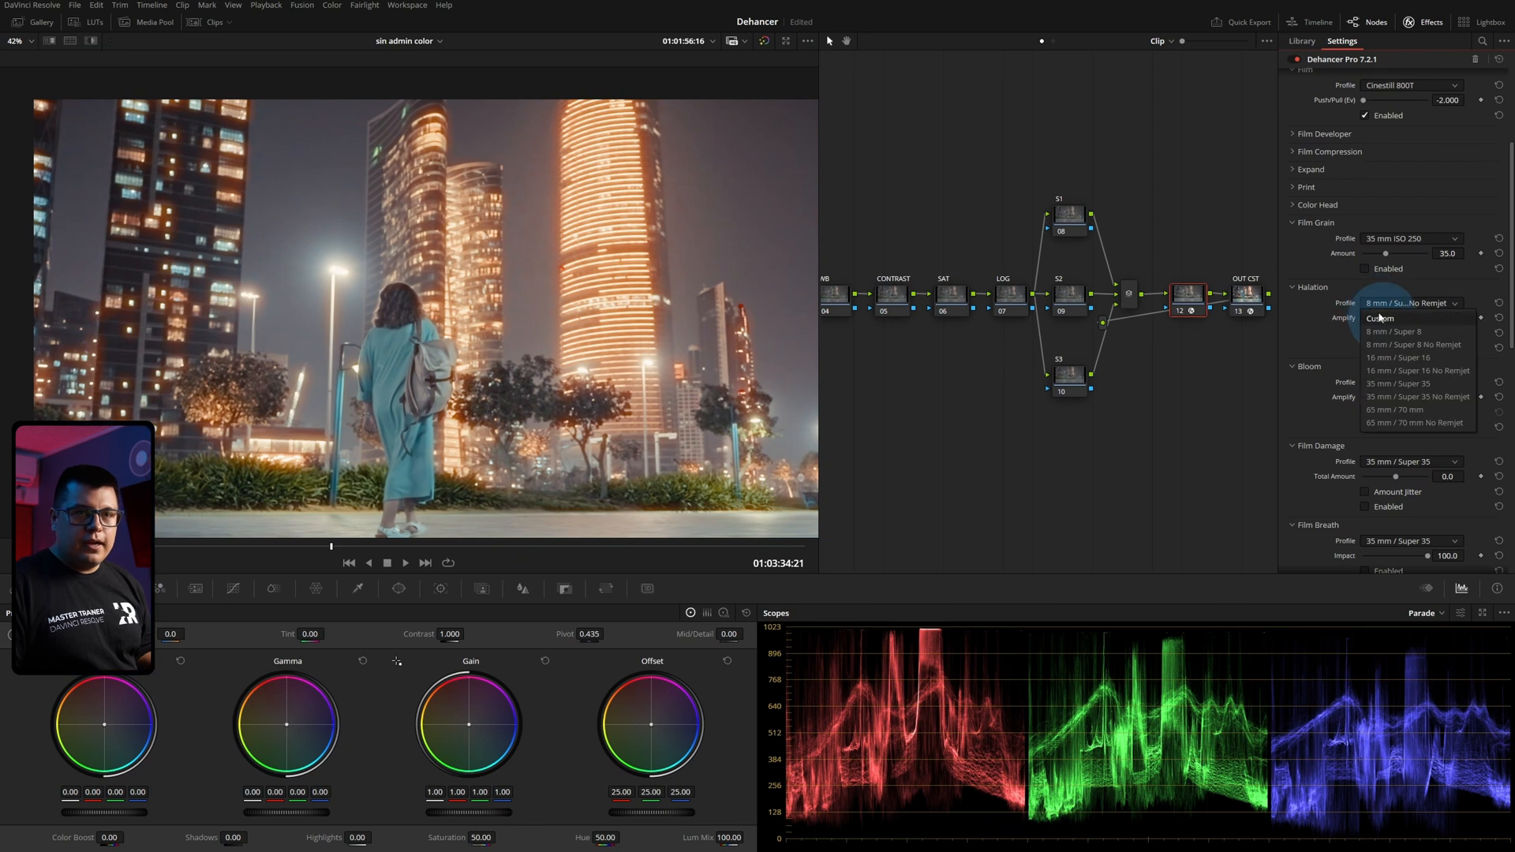
{"action": "left_click", "coordinate": [1381, 317]}
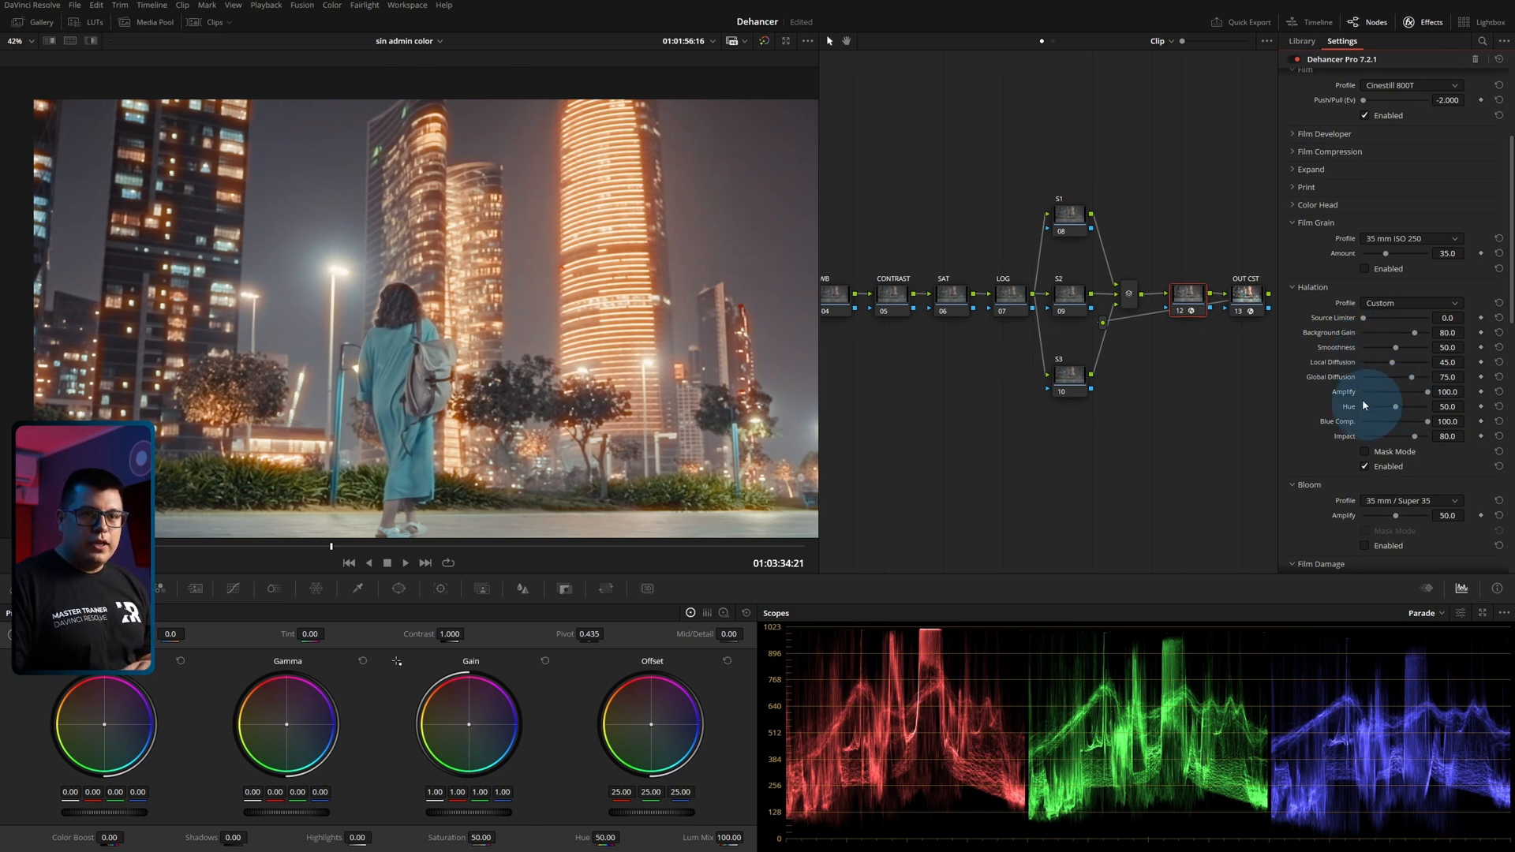
{"action": "left_click", "coordinate": [1366, 467]}
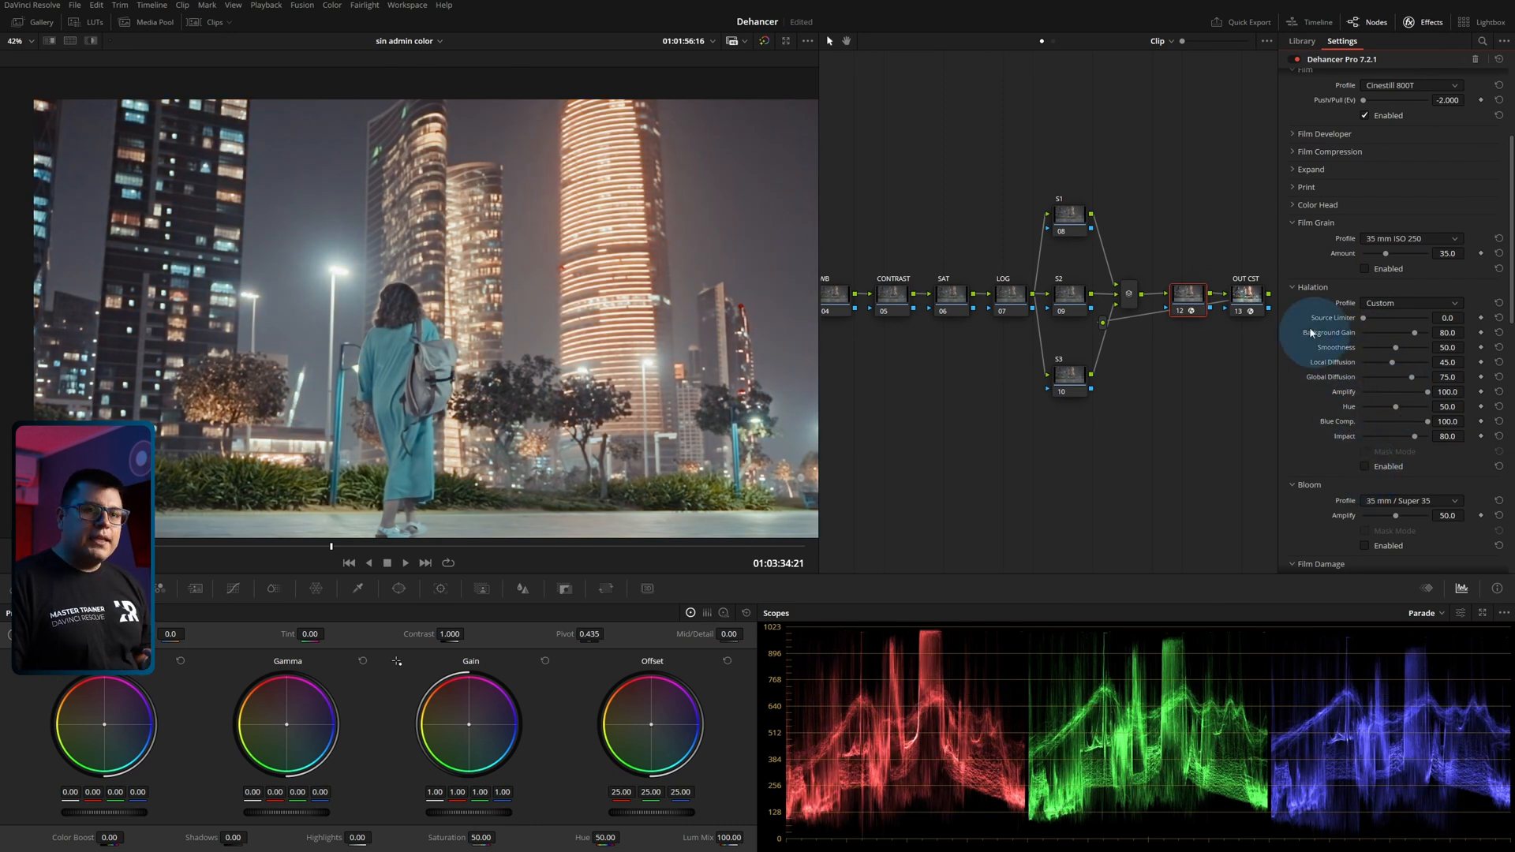
{"action": "left_click", "coordinate": [1296, 291]}
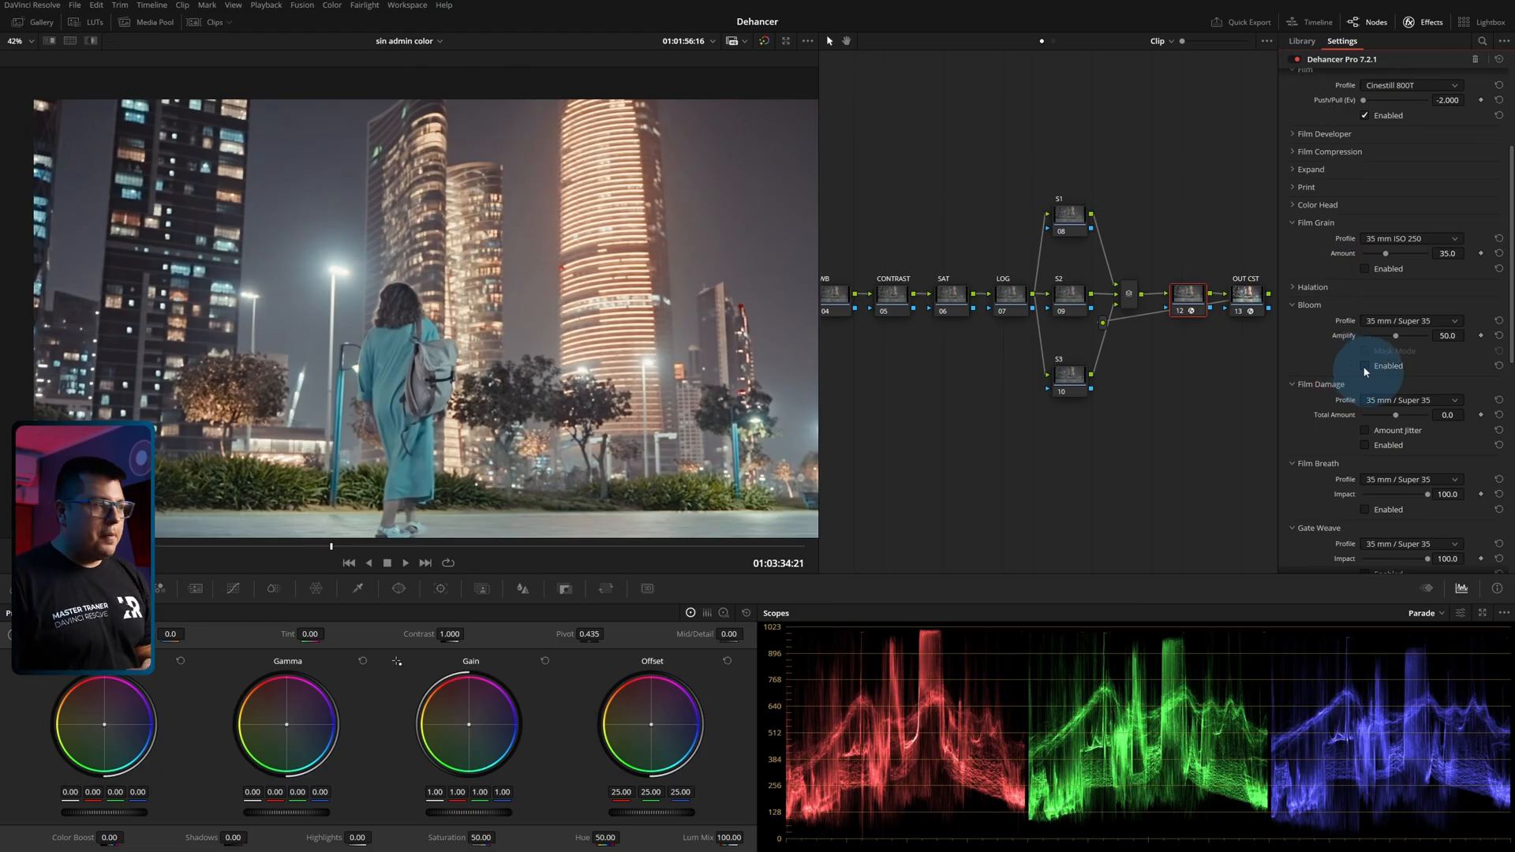
Enable Bloom with the 8 mm / Super 8 profile and raise its Amplify to 100.0, checking the street lamps up close.
{"action": "left_click", "coordinate": [1364, 367]}
{"action": "left_click", "coordinate": [1391, 322]}
{"action": "left_click", "coordinate": [1383, 349]}
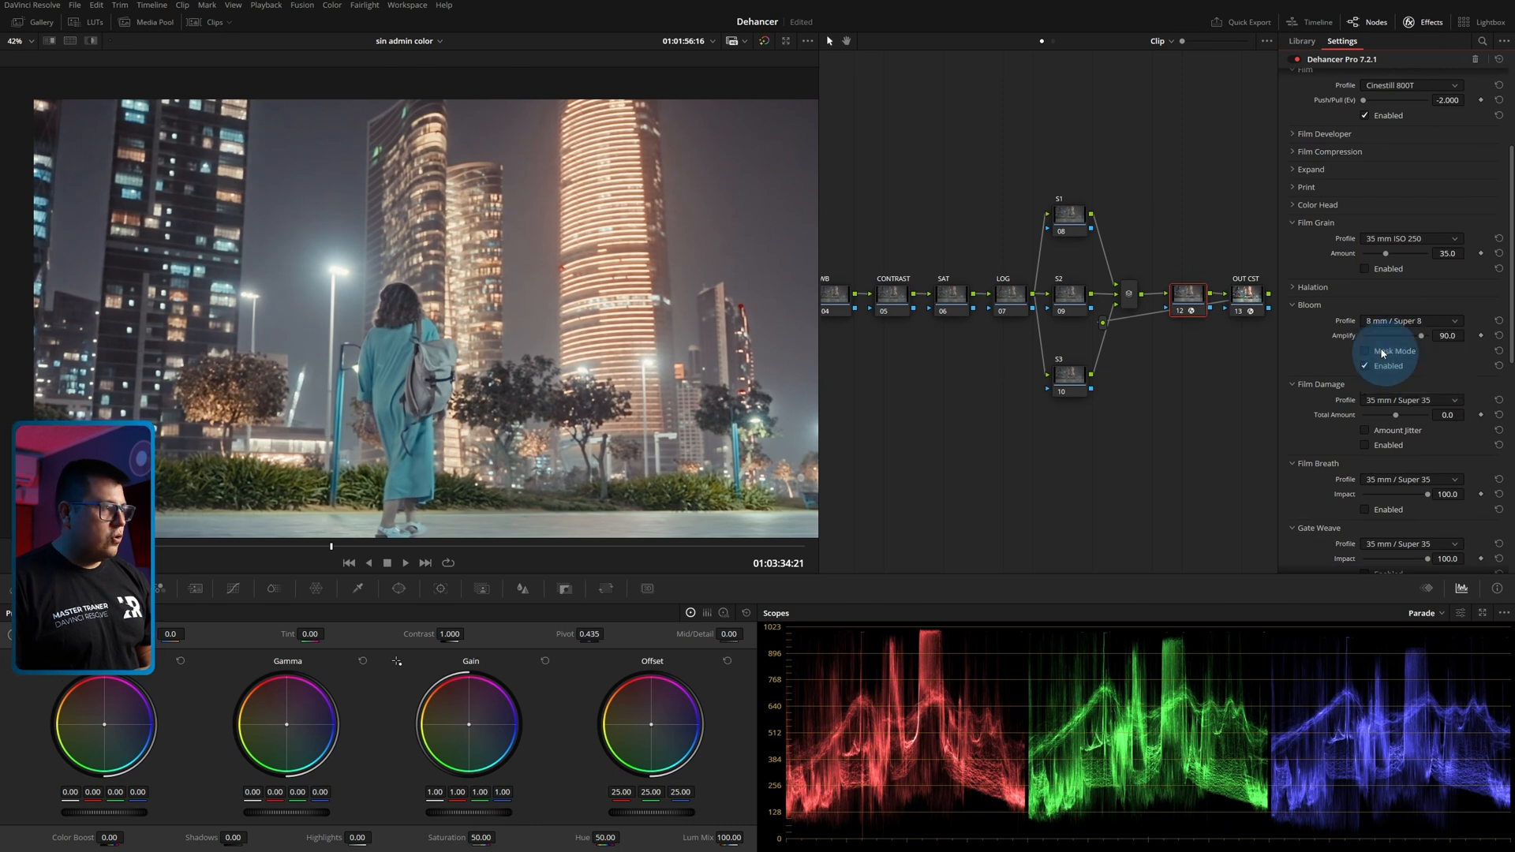
{"action": "scroll", "coordinate": [556, 304], "scroll_direction": "up", "scroll_amount": 5}
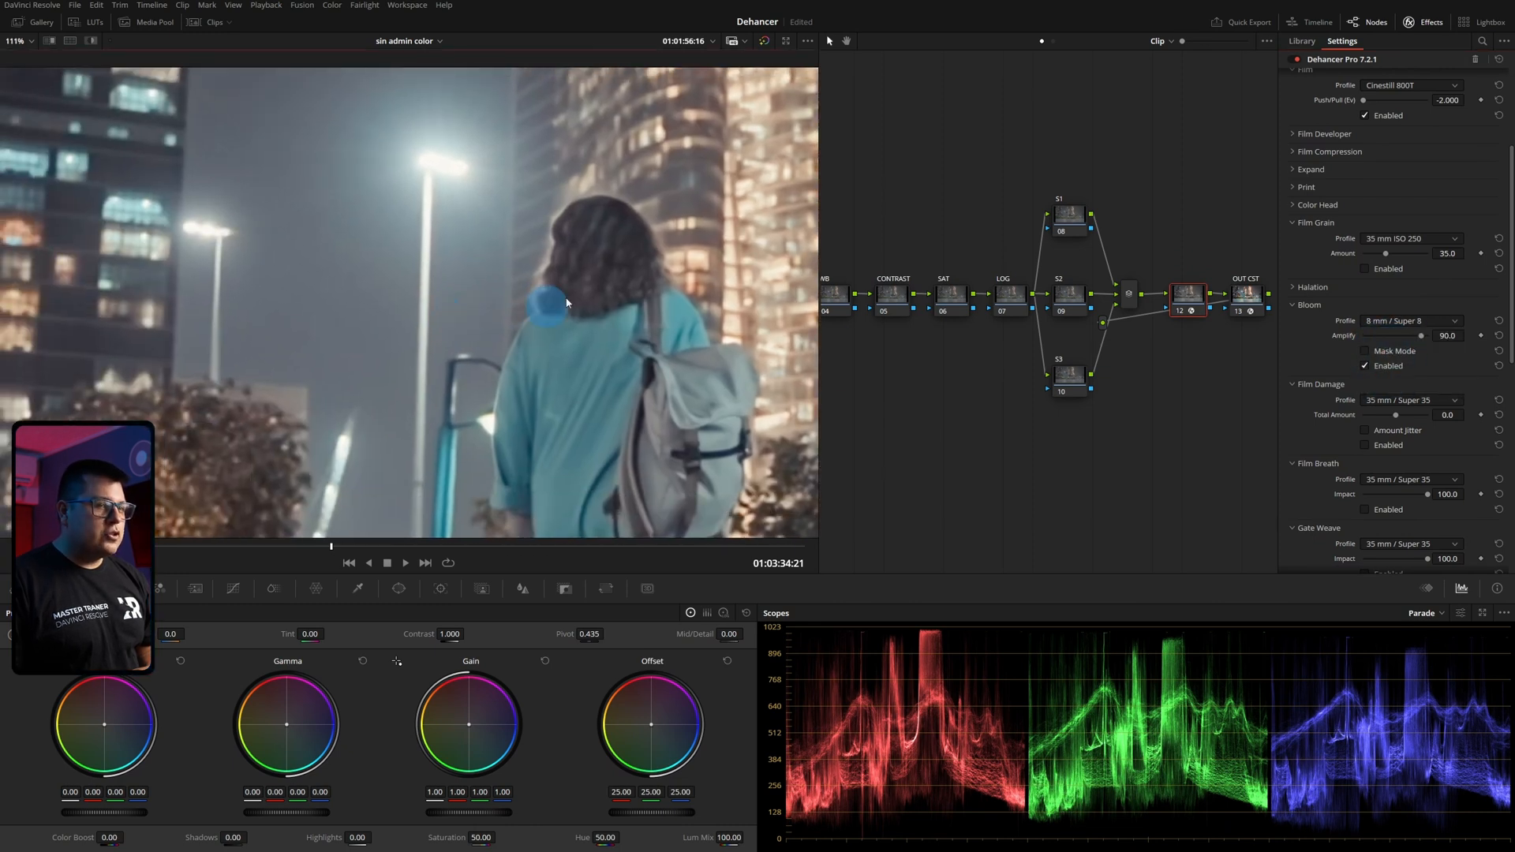
{"action": "left_click_drag", "start_coordinate": [1421, 336], "coordinate": [1501, 373]}
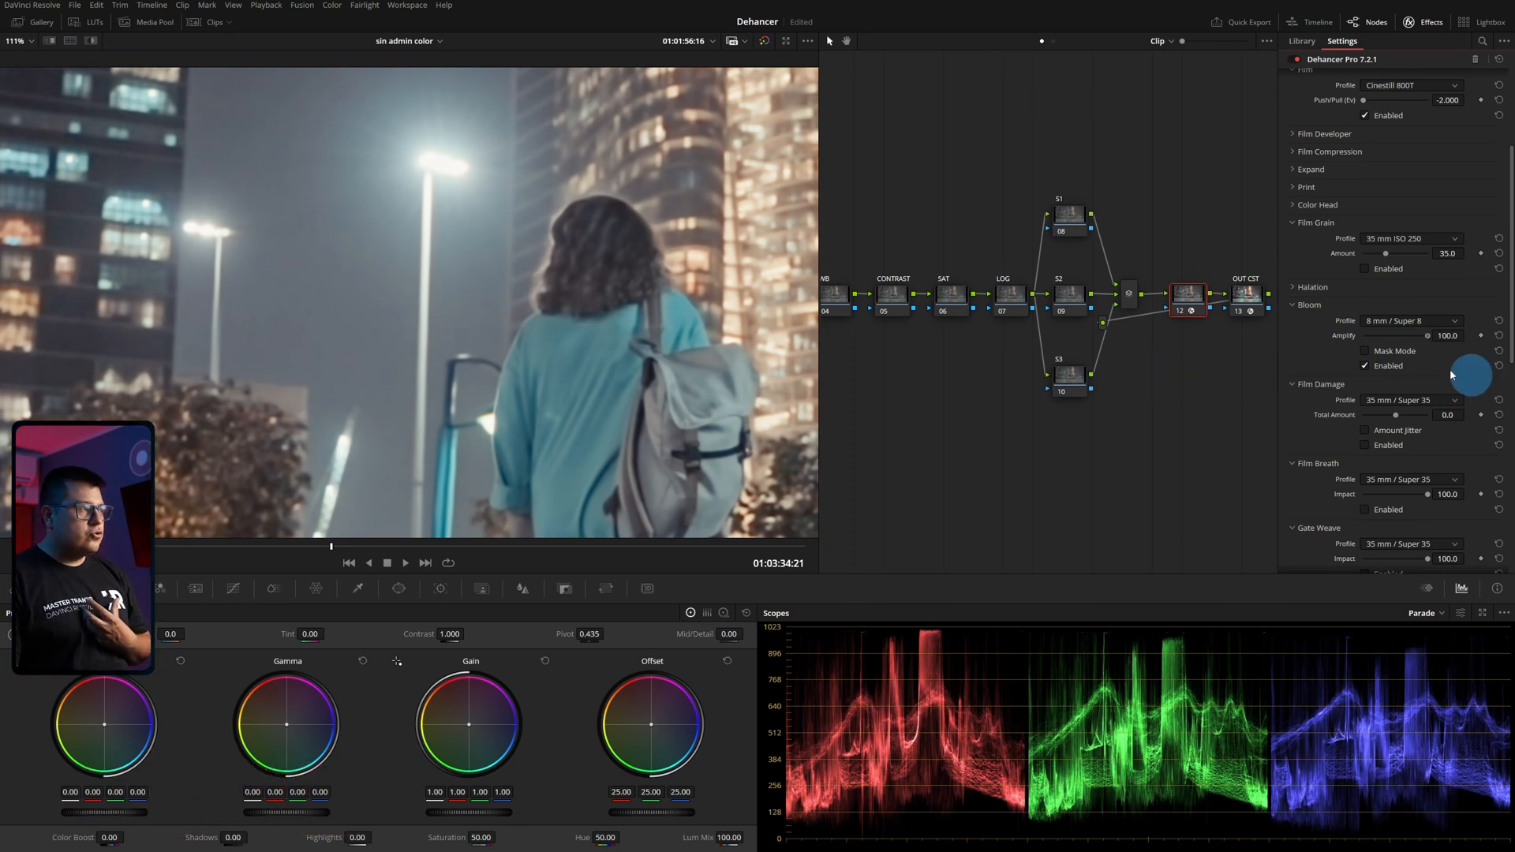
{"action": "scroll", "coordinate": [718, 288], "scroll_direction": "down", "scroll_amount": 4}
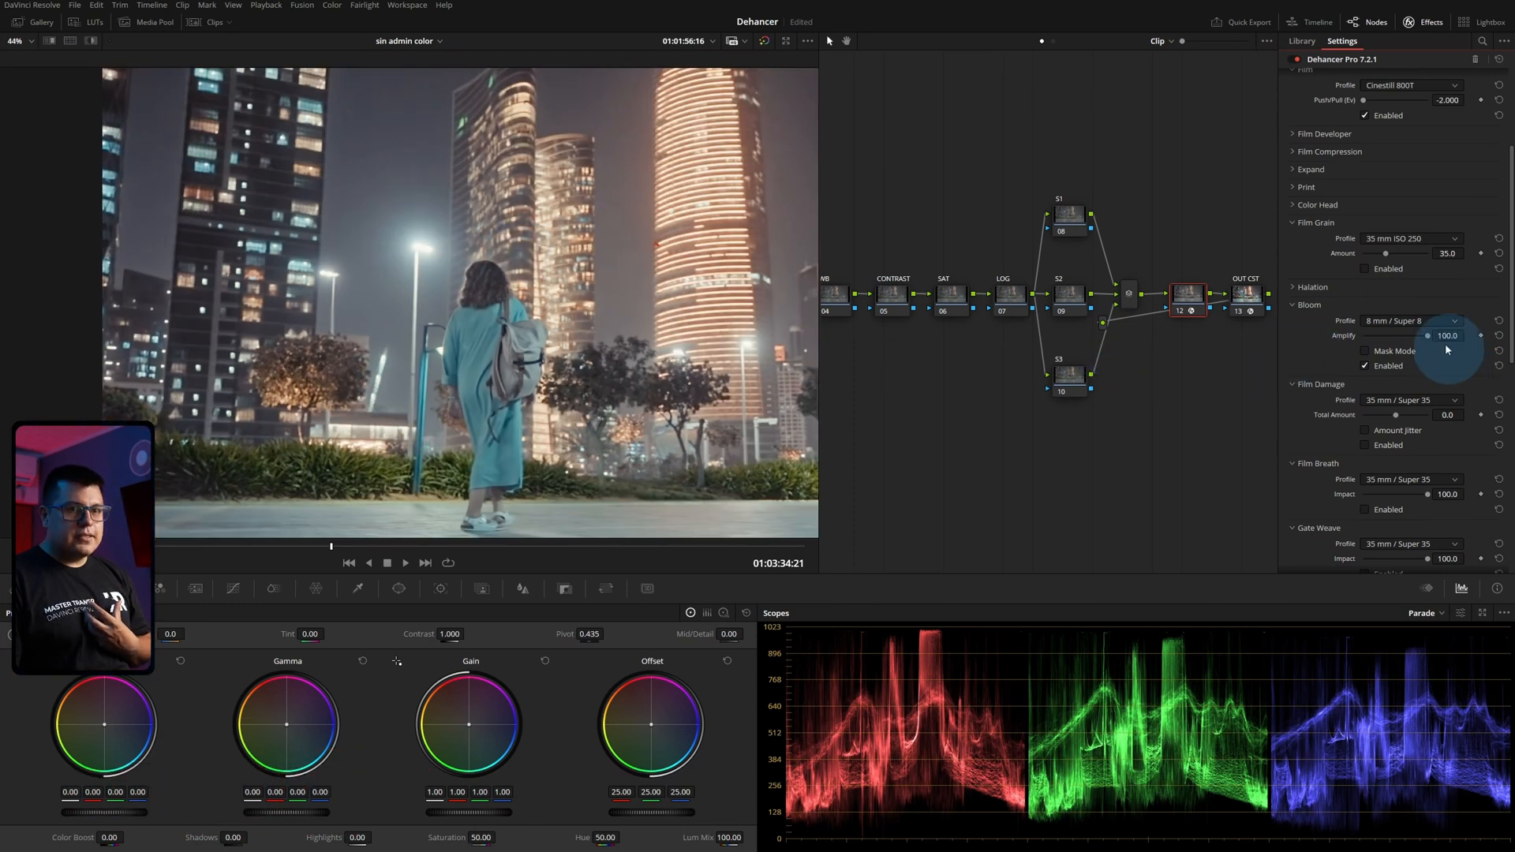
Try Bloom's Amplify at 0.0 and return it to 100.0, comparing the glow around the lights.
{"action": "left_click_drag", "start_coordinate": [1406, 339], "coordinate": [829, 366]}
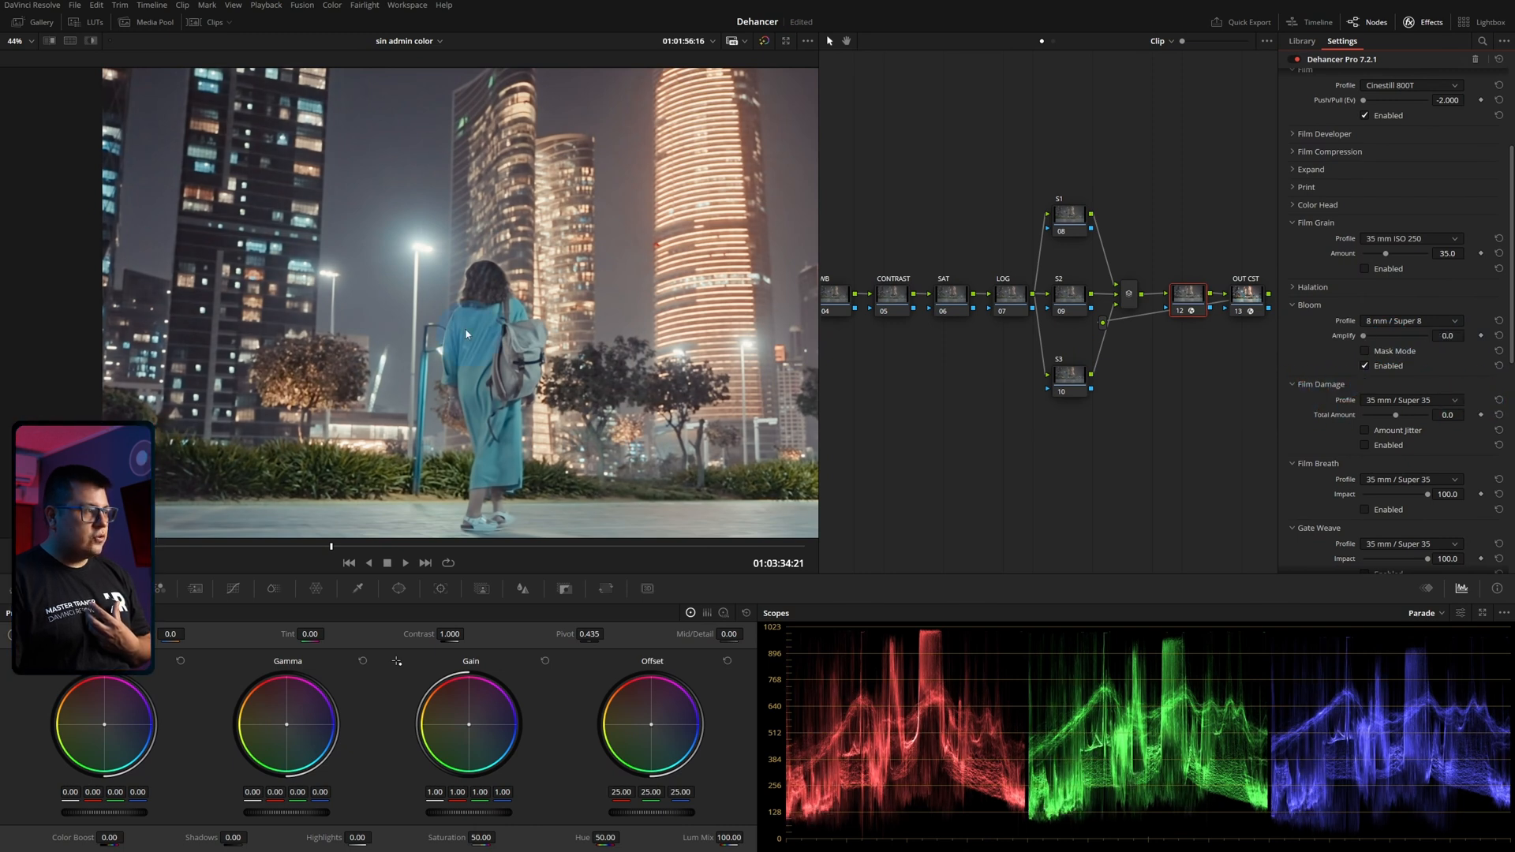
{"action": "scroll", "coordinate": [616, 272], "scroll_direction": "up", "scroll_amount": 2}
{"action": "left_click_drag", "start_coordinate": [1378, 341], "coordinate": [1479, 366]}
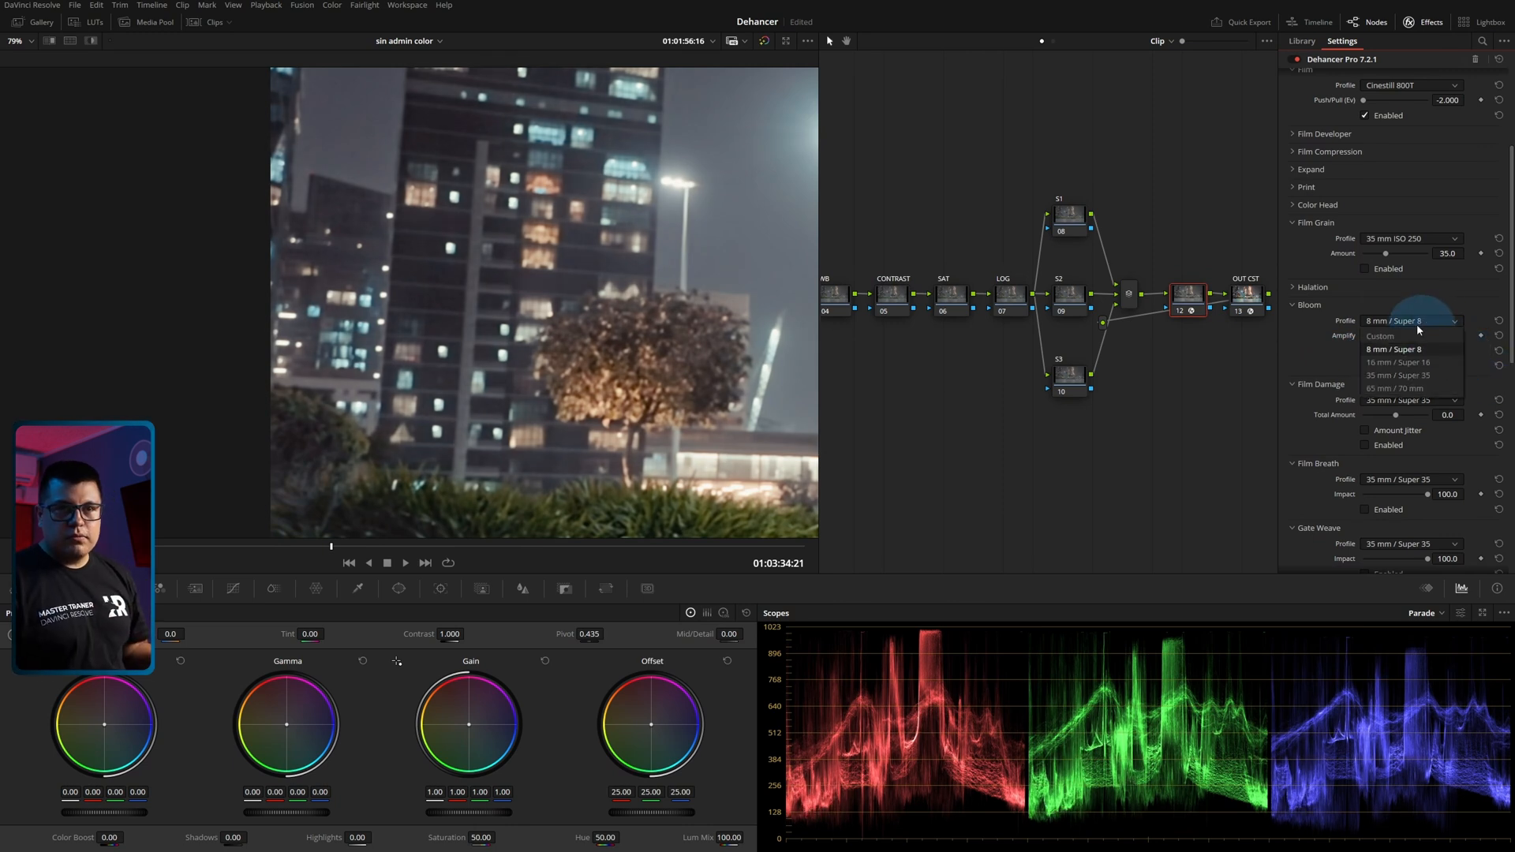
Switch Bloom to the Custom profile with Highlights at 86.3 and Source Limiter at 60.5, and collapse its section.
{"action": "left_click", "coordinate": [1416, 336]}
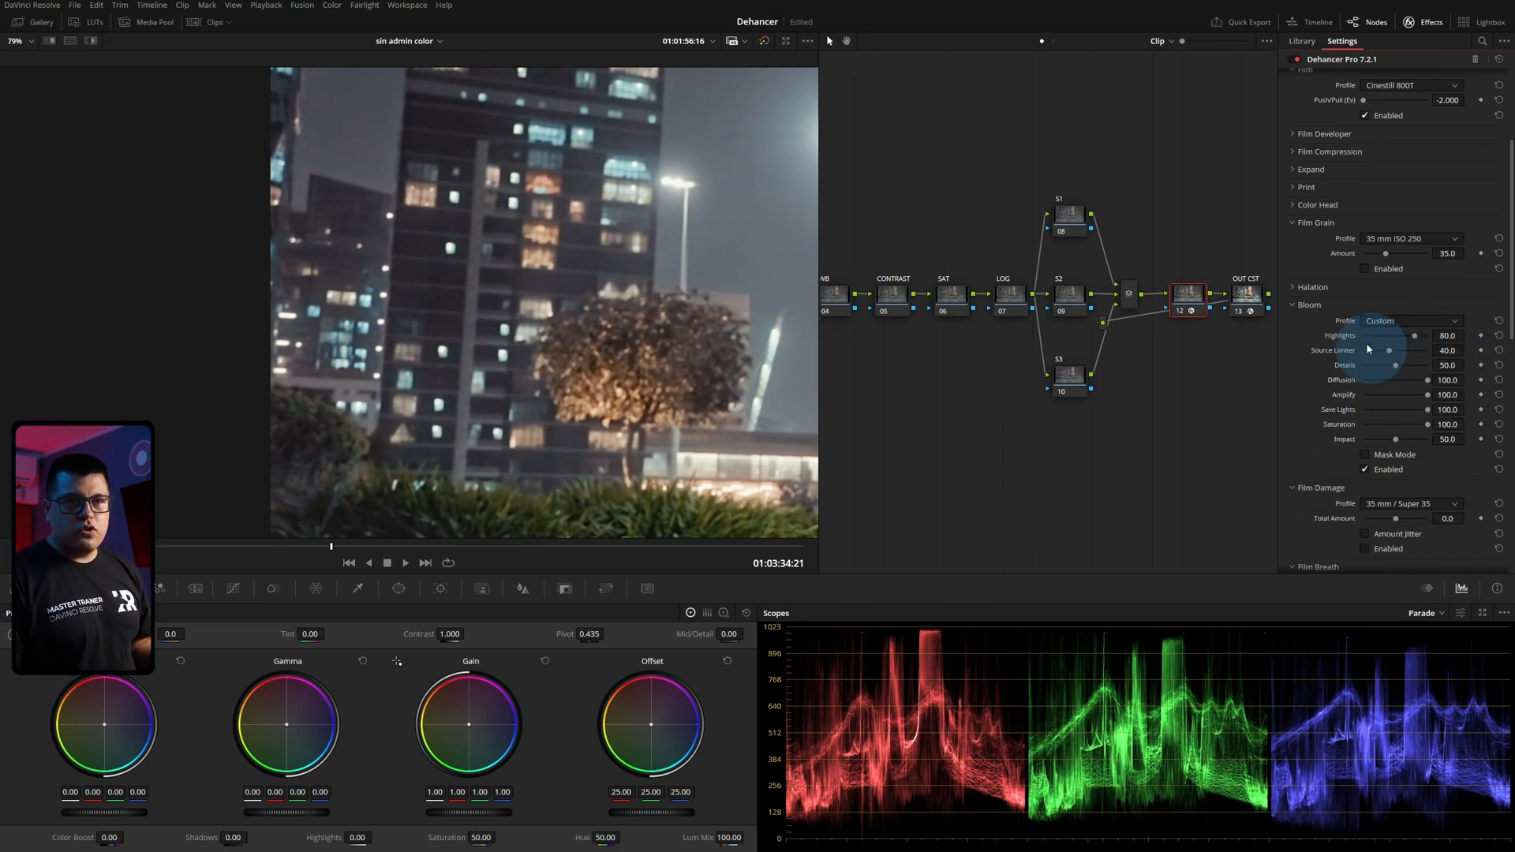
{"action": "left_click_drag", "start_coordinate": [1378, 352], "coordinate": [1420, 343]}
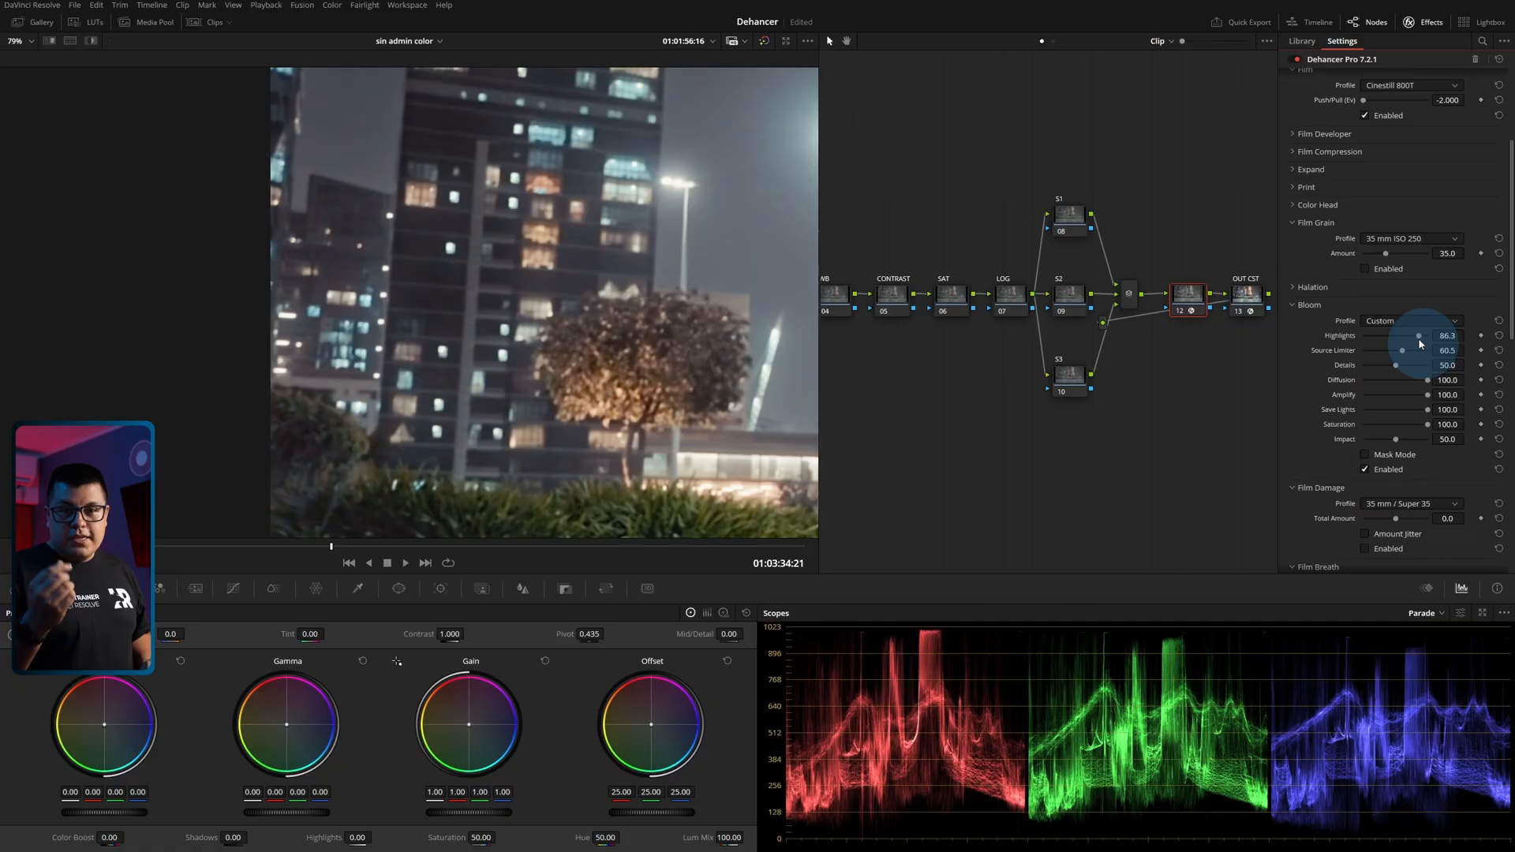
{"action": "key", "text": "z"}
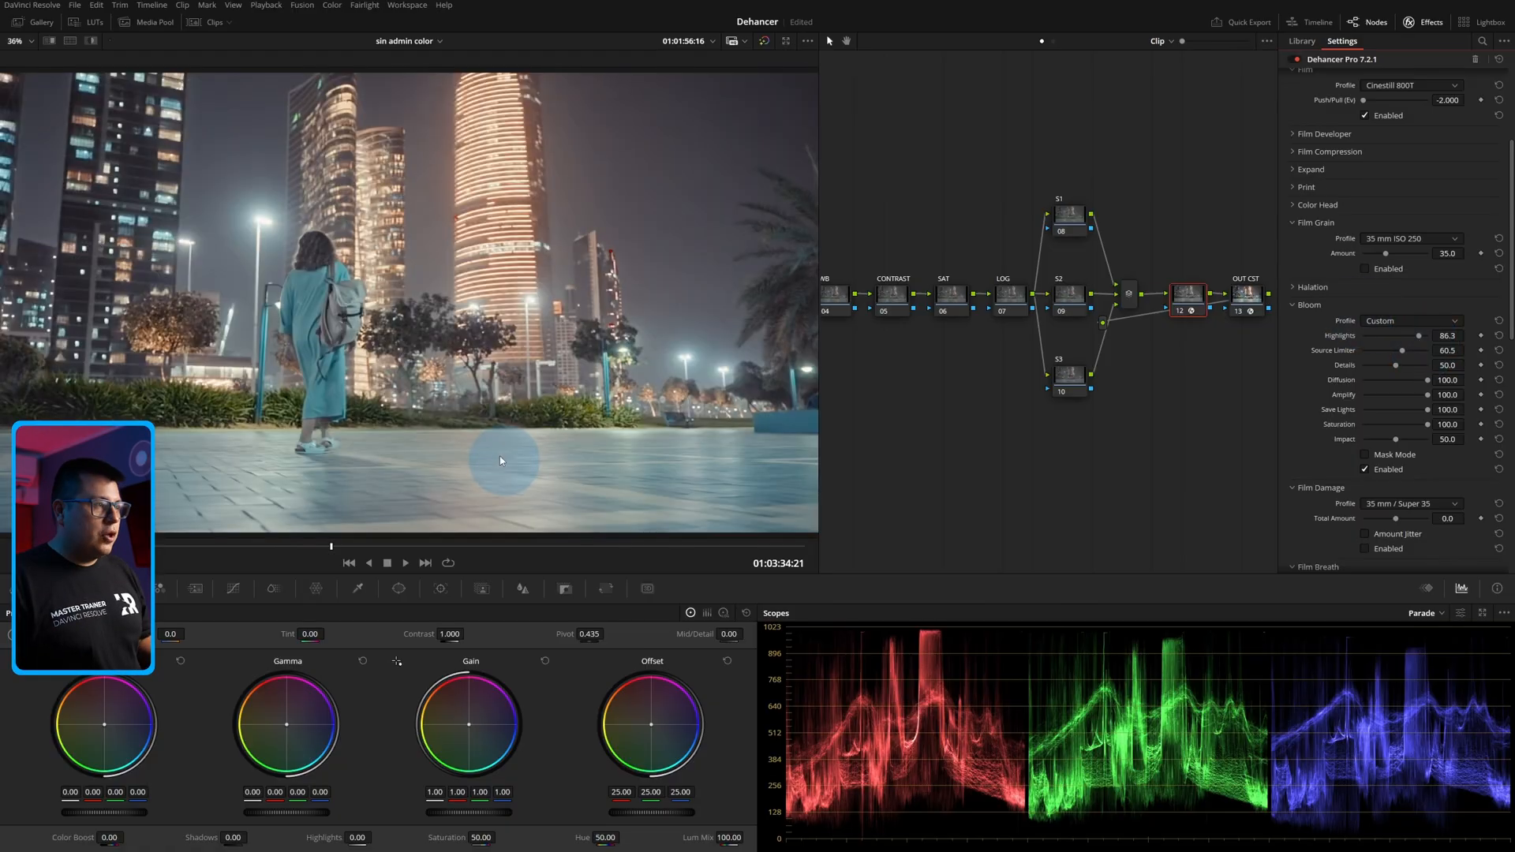
{"action": "left_click", "coordinate": [1297, 305]}
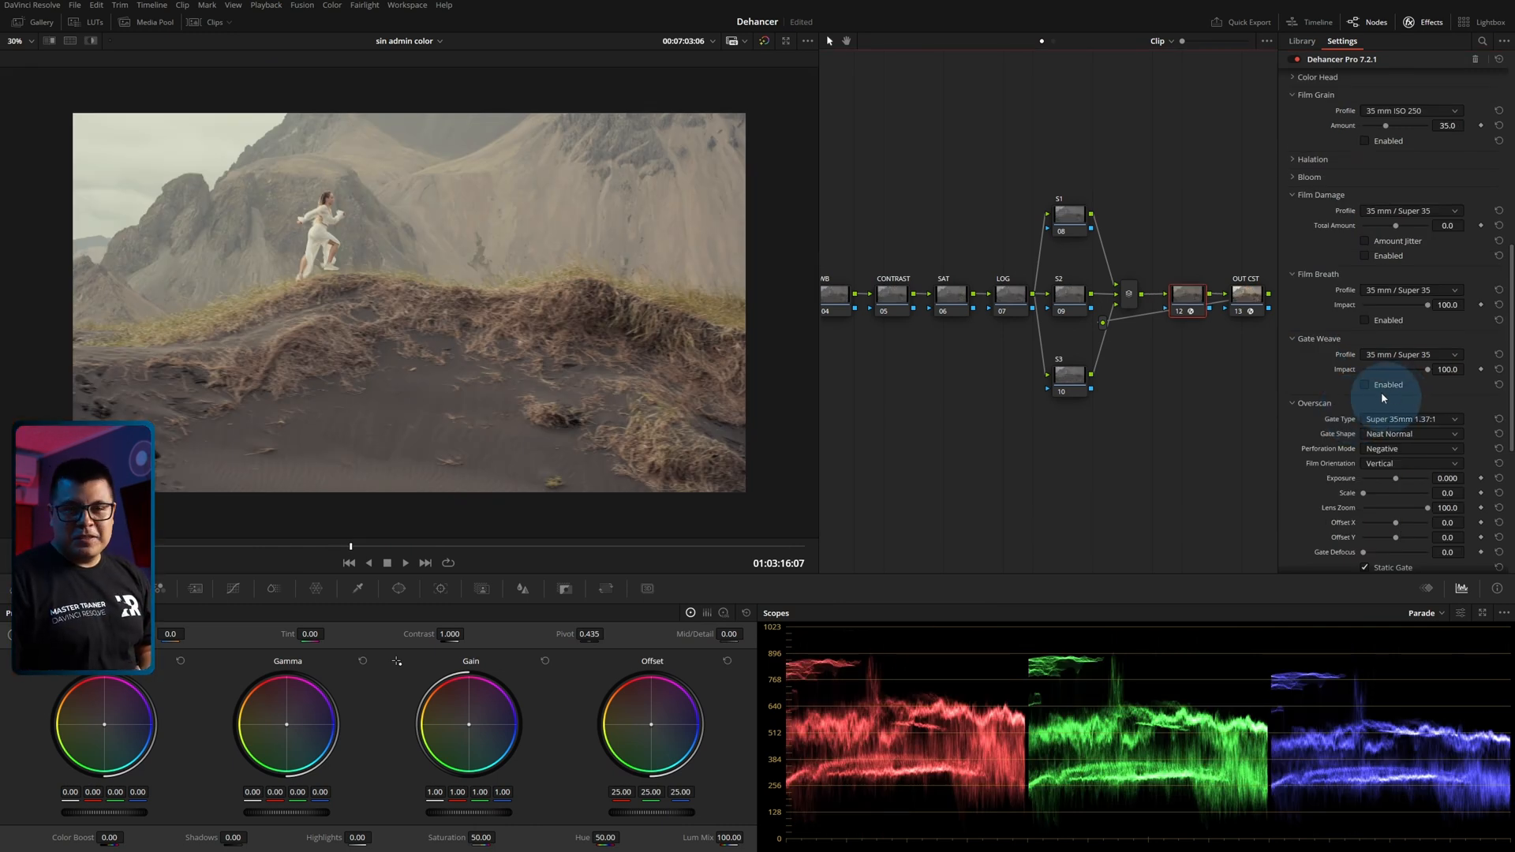
Enable Film Damage on the mountain clip and inspect the frame's upper area up close for scratches.
{"action": "scroll", "coordinate": [1339, 384], "scroll_direction": "up", "scroll_amount": 1}
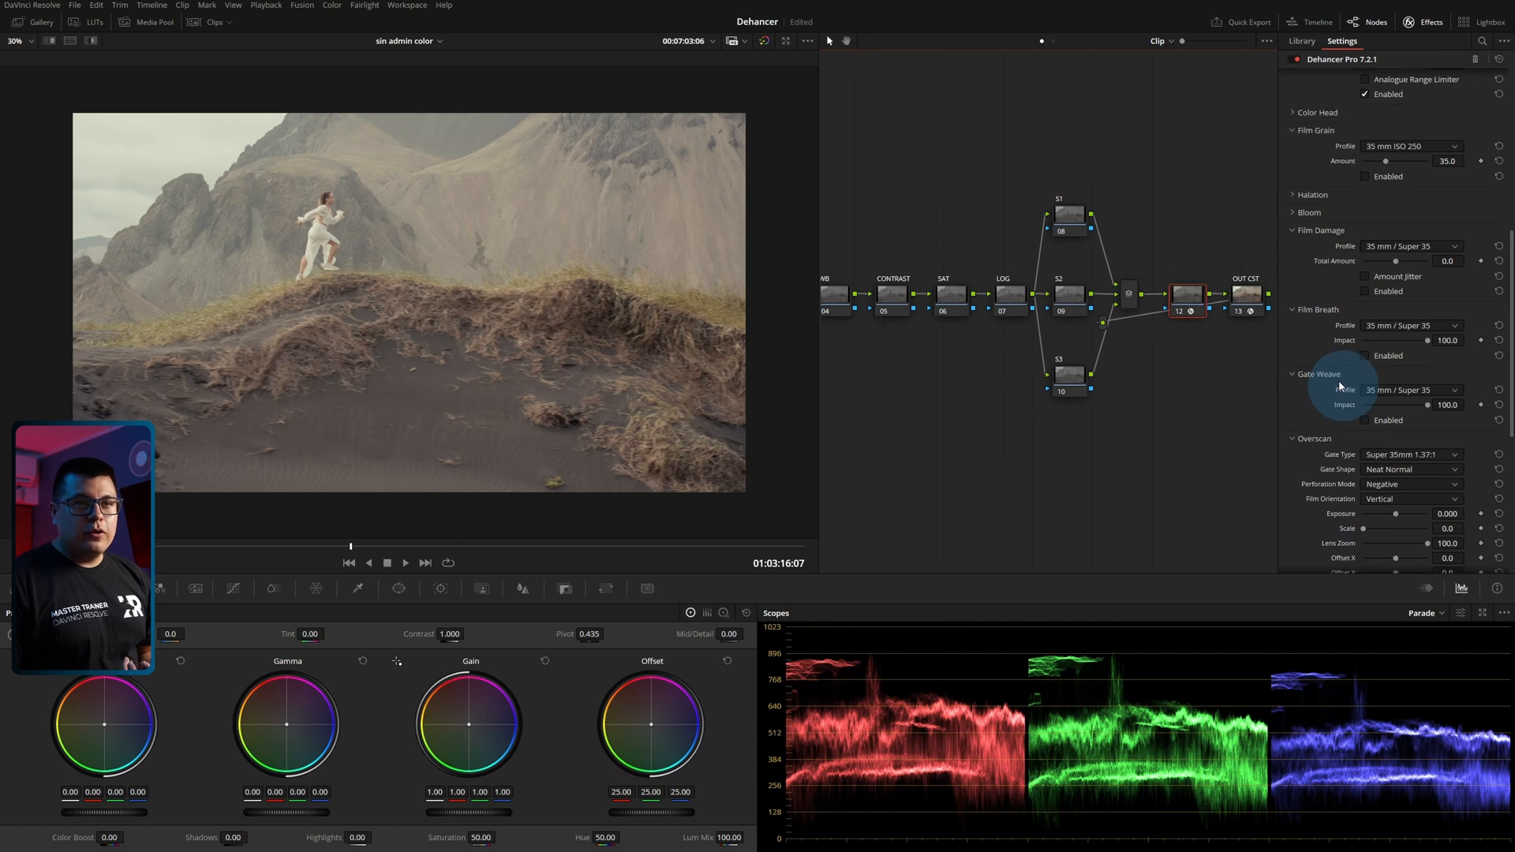
{"action": "left_click", "coordinate": [1365, 291]}
{"action": "mouse_move", "coordinate": [350, 546]}
{"action": "left_mouse_down"}
{"action": "mouse_move", "coordinate": [244, 549]}
{"action": "mouse_move", "coordinate": [434, 548]}
{"action": "mouse_move", "coordinate": [353, 550]}
{"action": "left_mouse_up"}
{"action": "scroll", "coordinate": [361, 296], "scroll_direction": "up", "scroll_amount": 5}
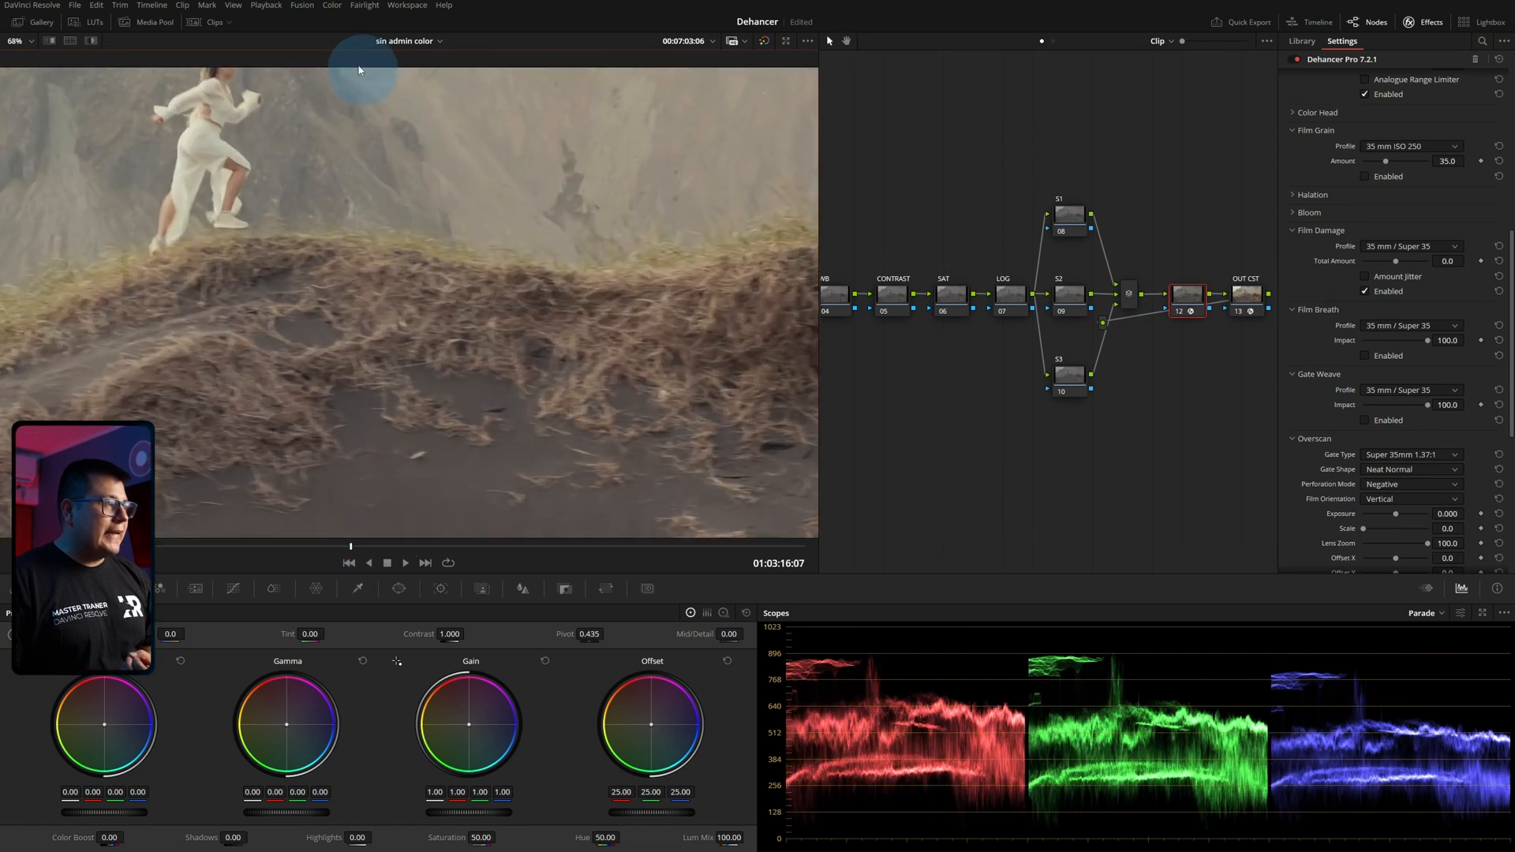
{"action": "left_click_drag", "start_coordinate": [363, 85], "coordinate": [453, 355]}
{"action": "scroll", "coordinate": [453, 354], "scroll_direction": "up", "scroll_amount": 2}
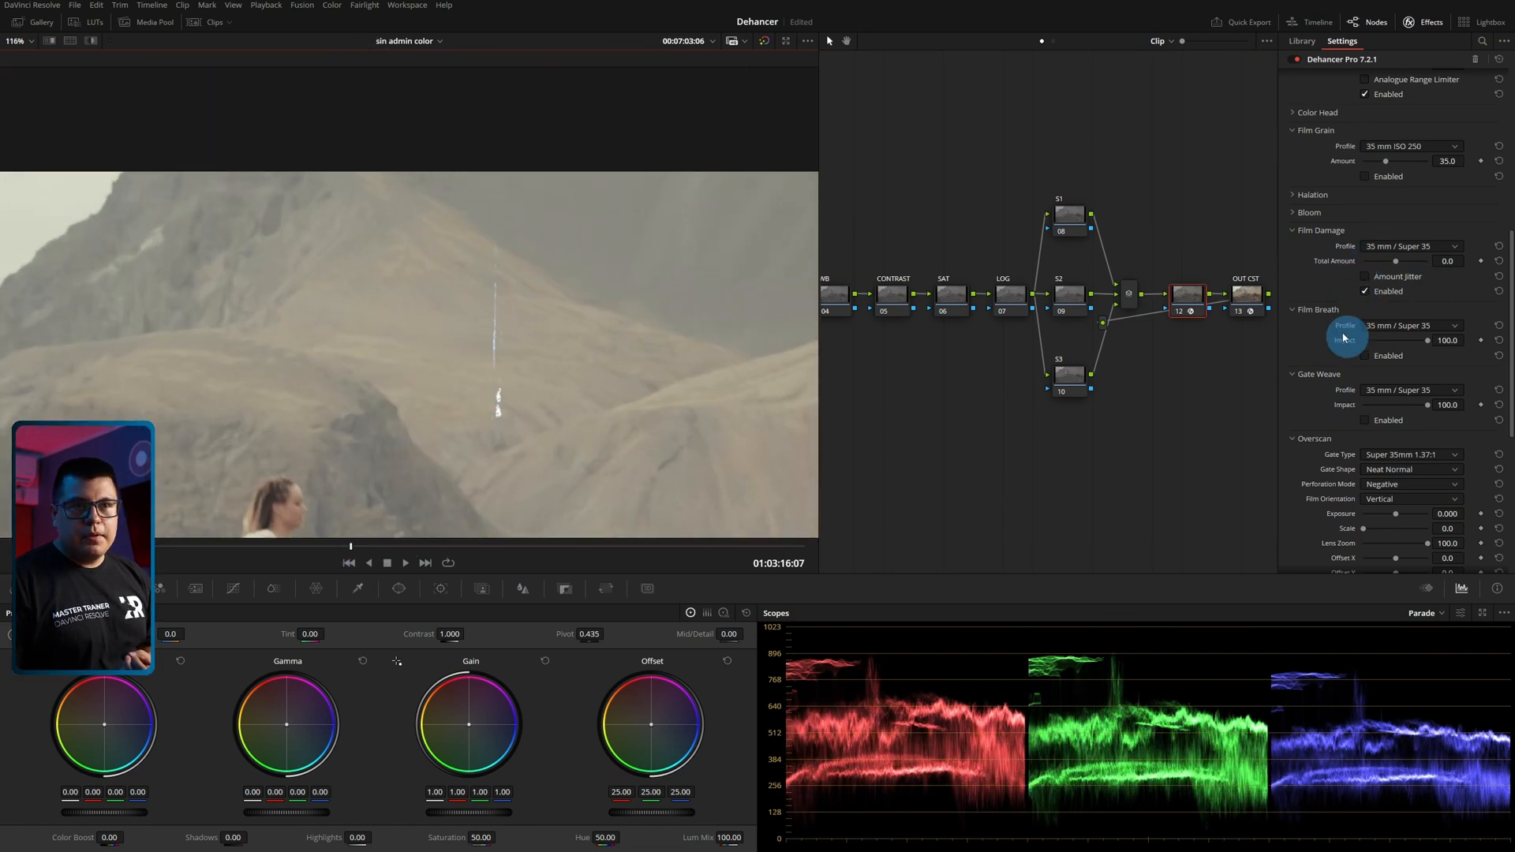
Switch Film Damage to the Custom profile and set Dust Amount to 68, with dust Scale and Size Balance at 43.1.
{"action": "left_click", "coordinate": [1398, 251]}
{"action": "left_click", "coordinate": [1394, 264]}
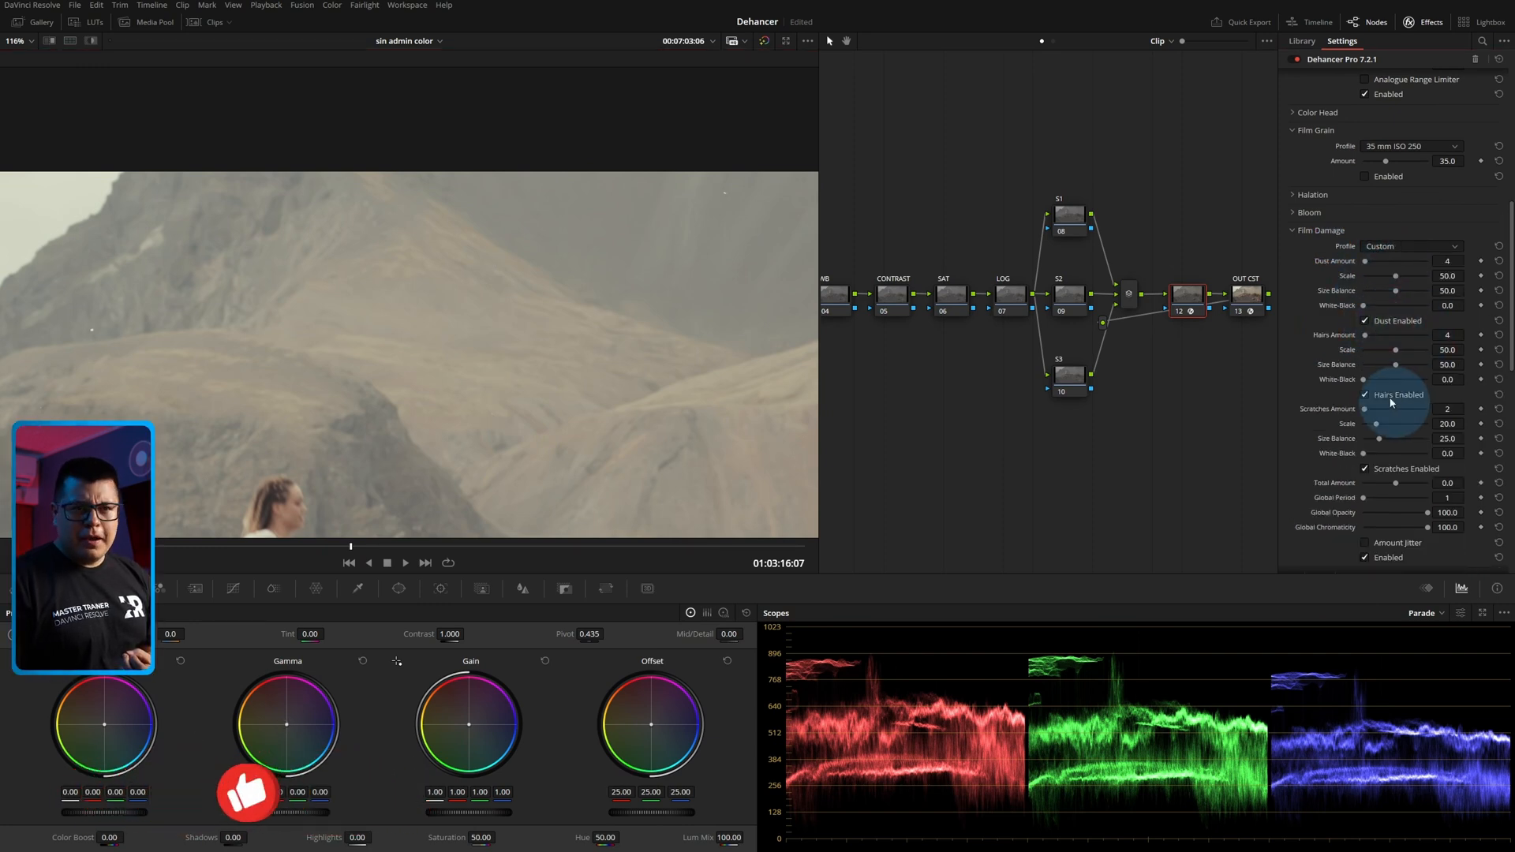
{"action": "scroll", "coordinate": [1407, 472], "scroll_direction": "down", "scroll_amount": 1}
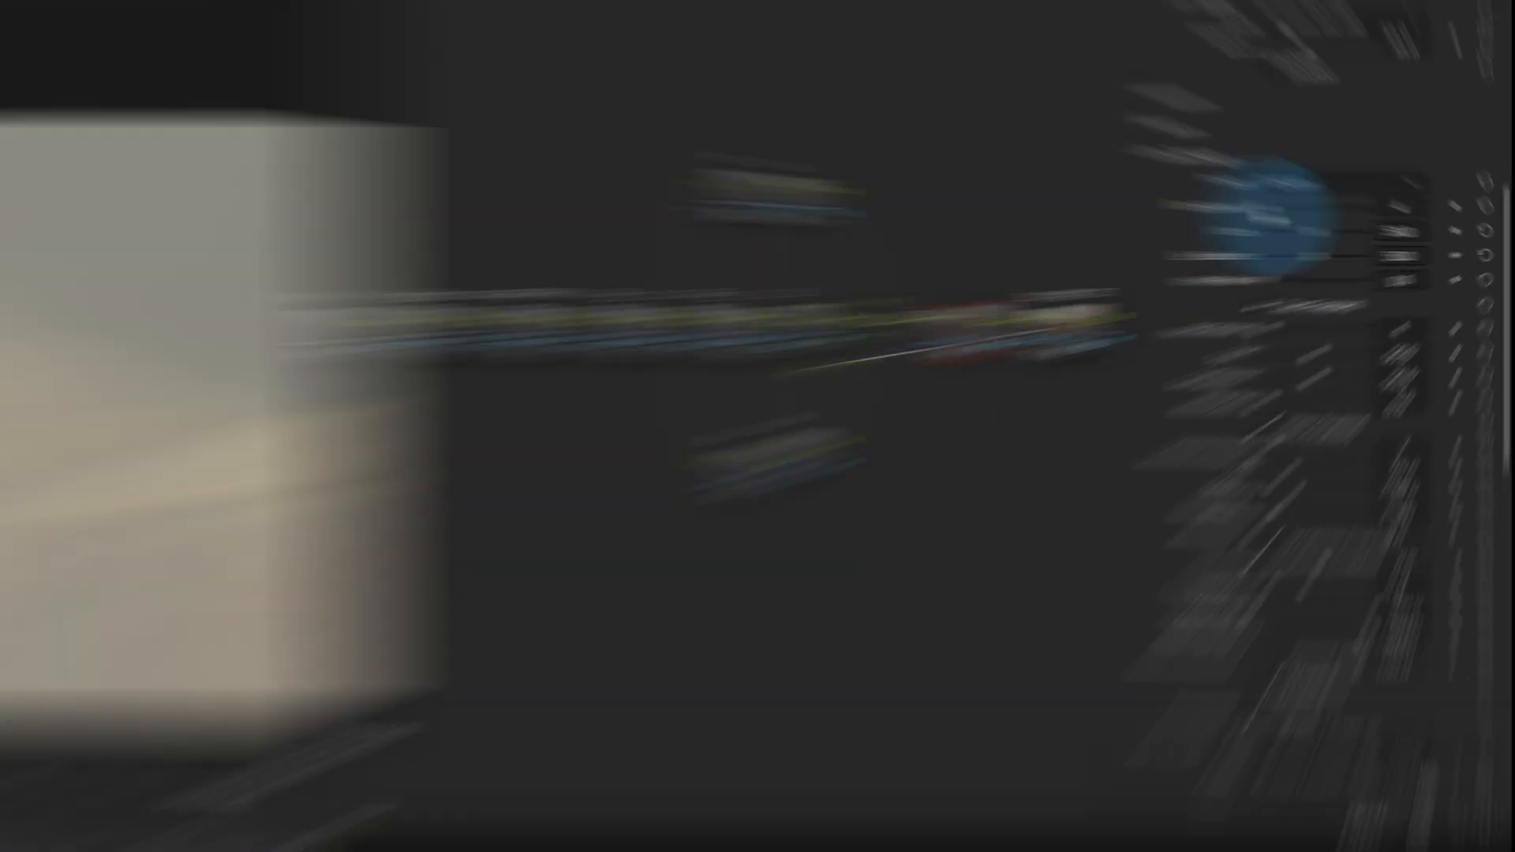
{"action": "left_click_drag", "start_coordinate": [1366, 225], "coordinate": [1377, 226]}
{"action": "left_click_drag", "start_coordinate": [1151, 186], "coordinate": [1184, 220]}
{"action": "left_click_drag", "start_coordinate": [1197, 257], "coordinate": [1084, 291]}
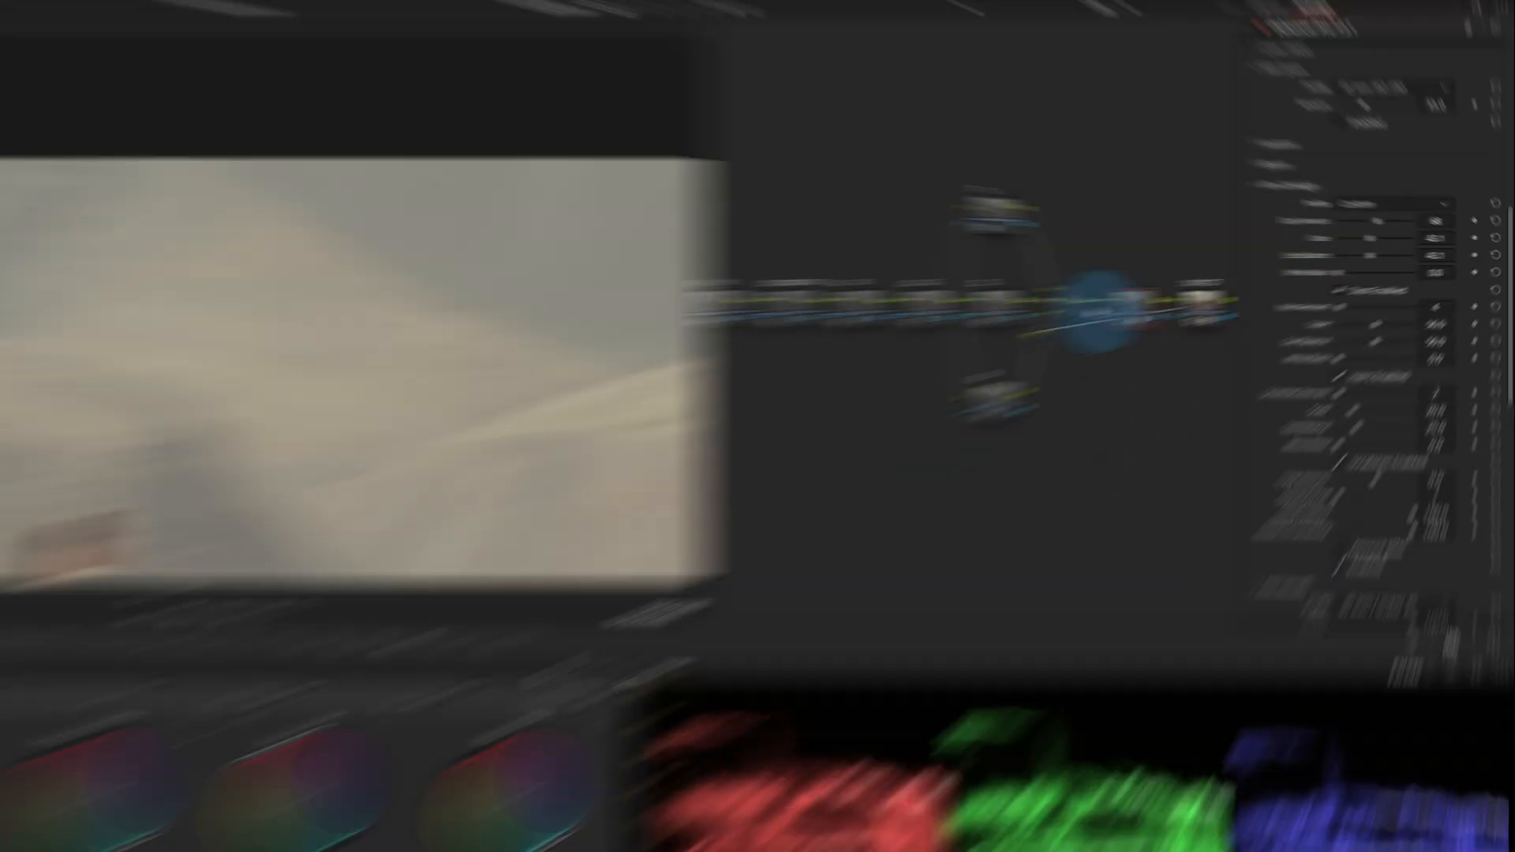
{"action": "scroll", "coordinate": [619, 311], "scroll_direction": "down", "scroll_amount": 3}
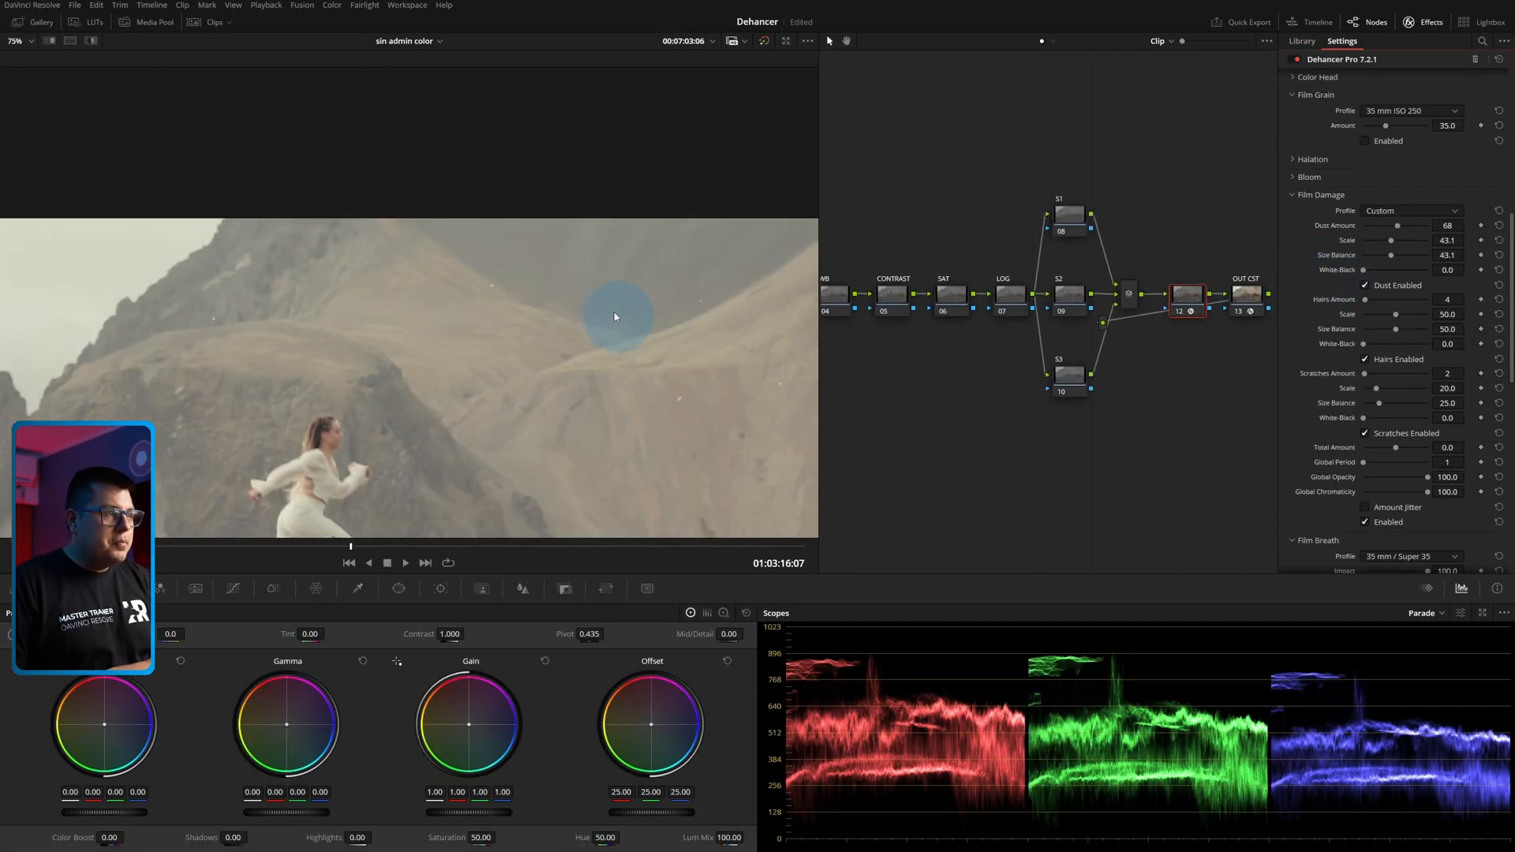
Set the dust's White-Black to 88.1, inspect the specks on the mountains and collapse the Film Damage section.
{"action": "scroll", "coordinate": [606, 355], "scroll_direction": "up", "scroll_amount": 1}
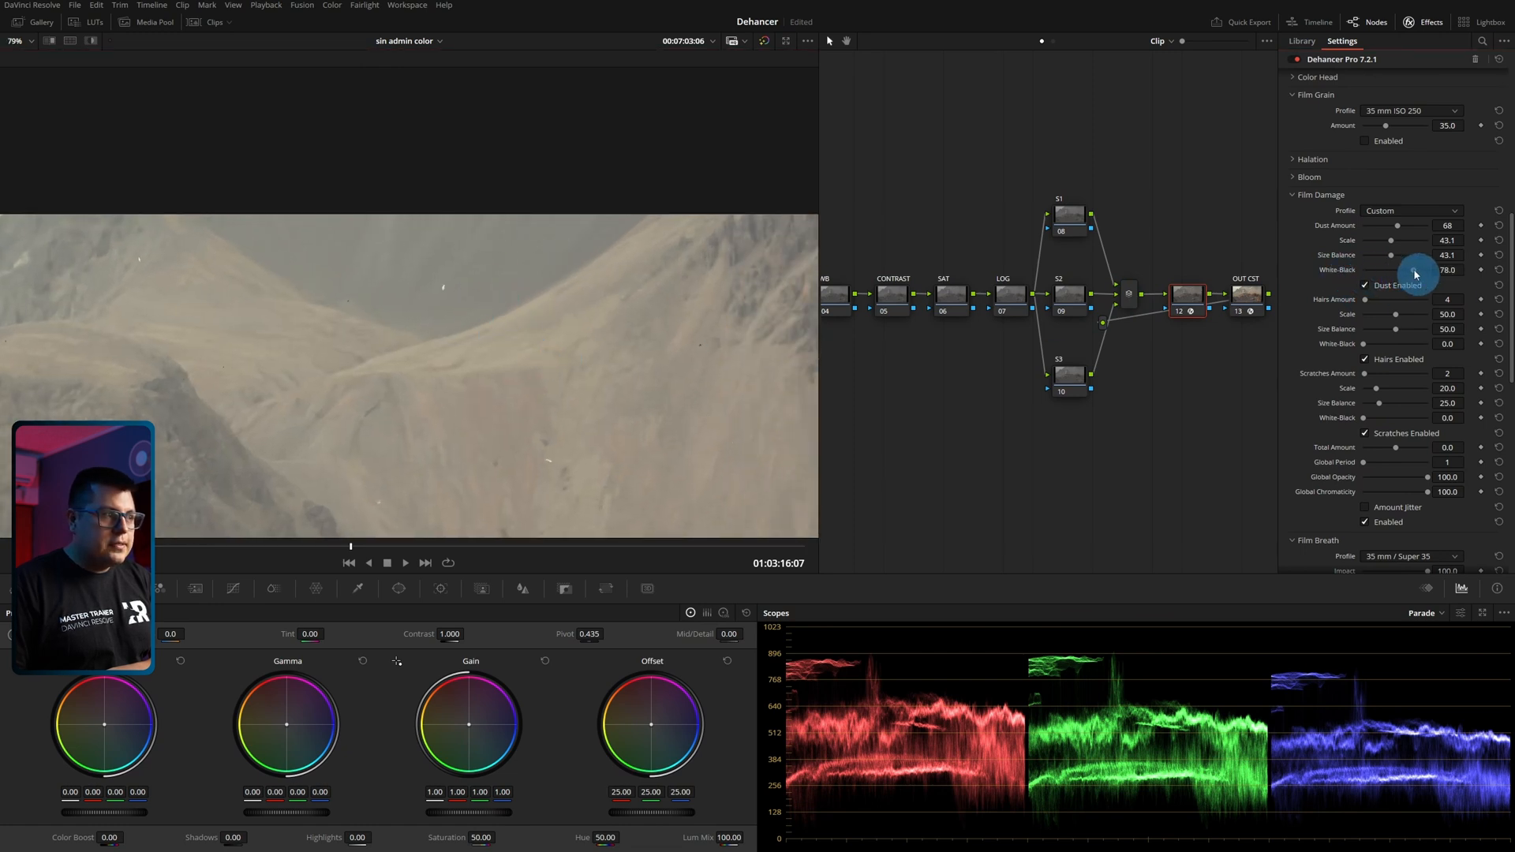
{"action": "left_click_drag", "start_coordinate": [1421, 273], "coordinate": [1420, 274]}
{"action": "left_click", "coordinate": [518, 437]}
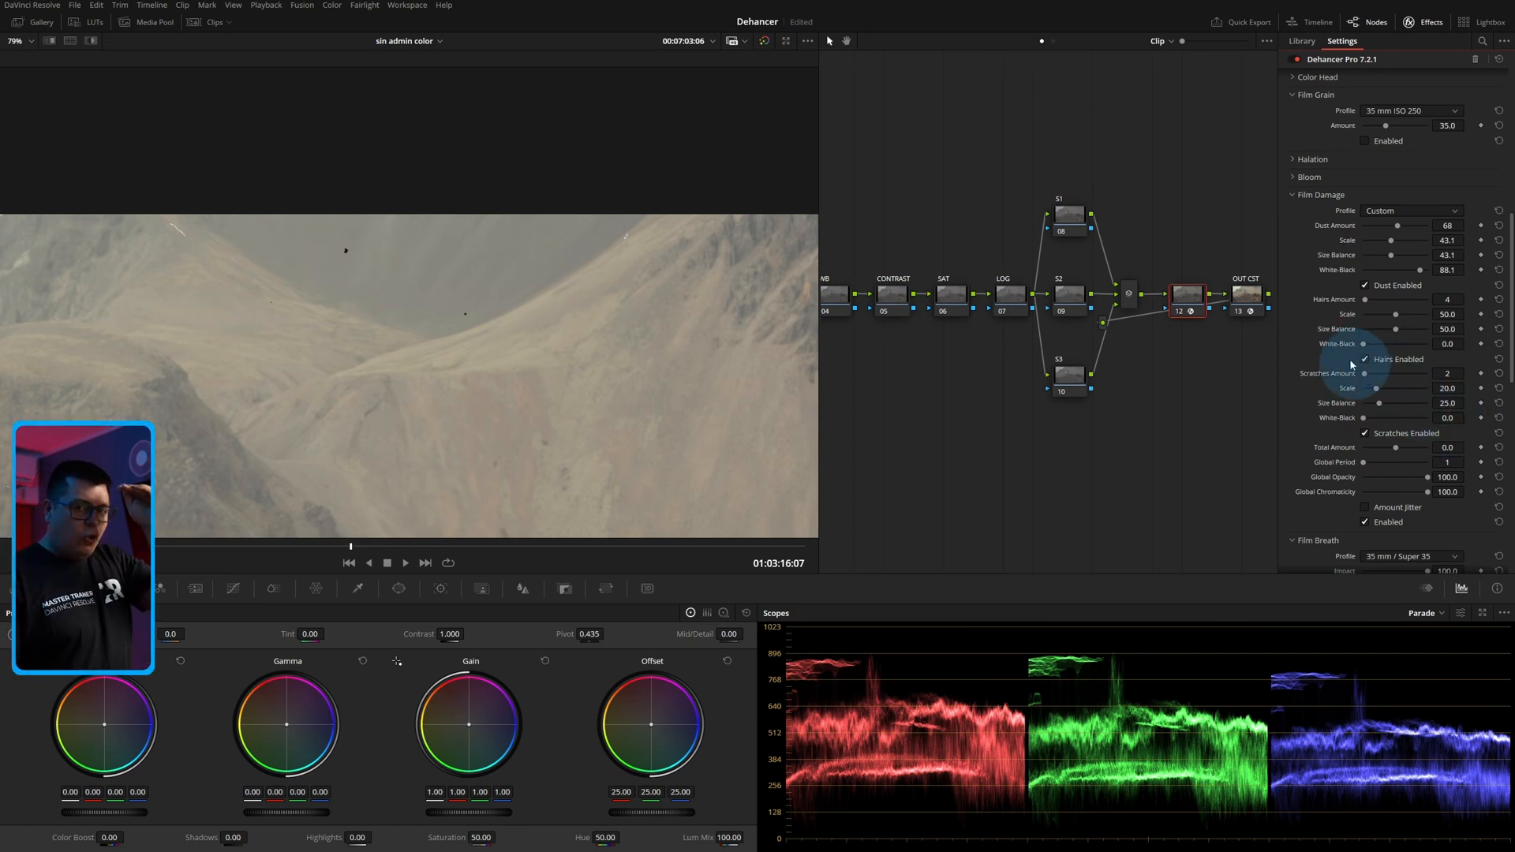
{"action": "left_click", "coordinate": [1318, 194]}
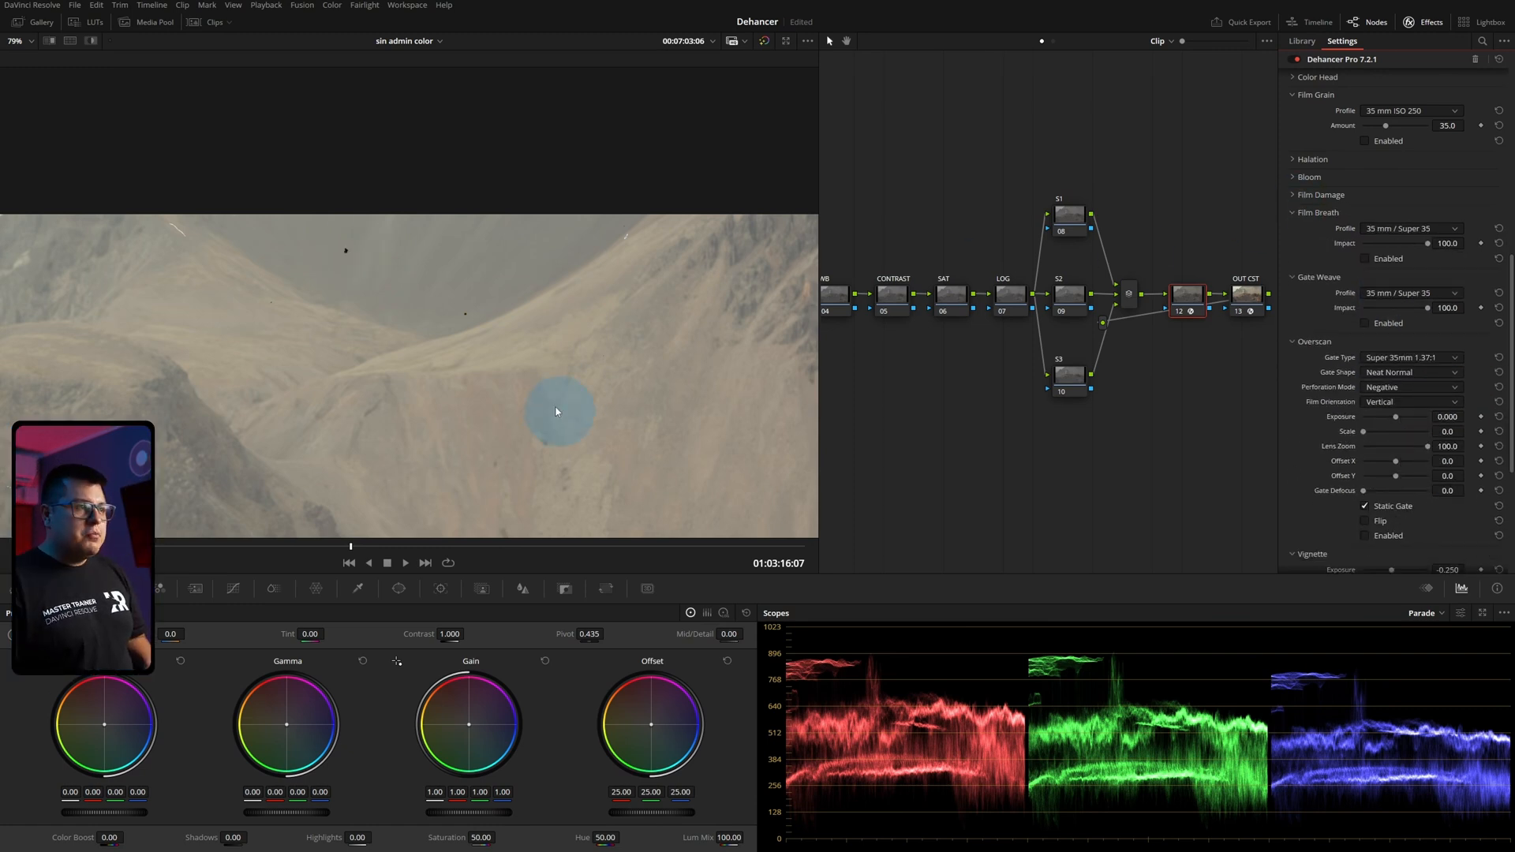
Enable Film Breath with the 35 mm / Super 35 profile and play the clip from near its beginning in full frame.
{"action": "scroll", "coordinate": [556, 411], "scroll_direction": "down", "scroll_amount": 6}
{"action": "left_click_drag", "start_coordinate": [351, 545], "coordinate": [554, 545]}
{"action": "scroll", "coordinate": [474, 426], "scroll_direction": "down", "scroll_amount": 2}
{"action": "left_click_drag", "start_coordinate": [473, 424], "coordinate": [523, 331]}
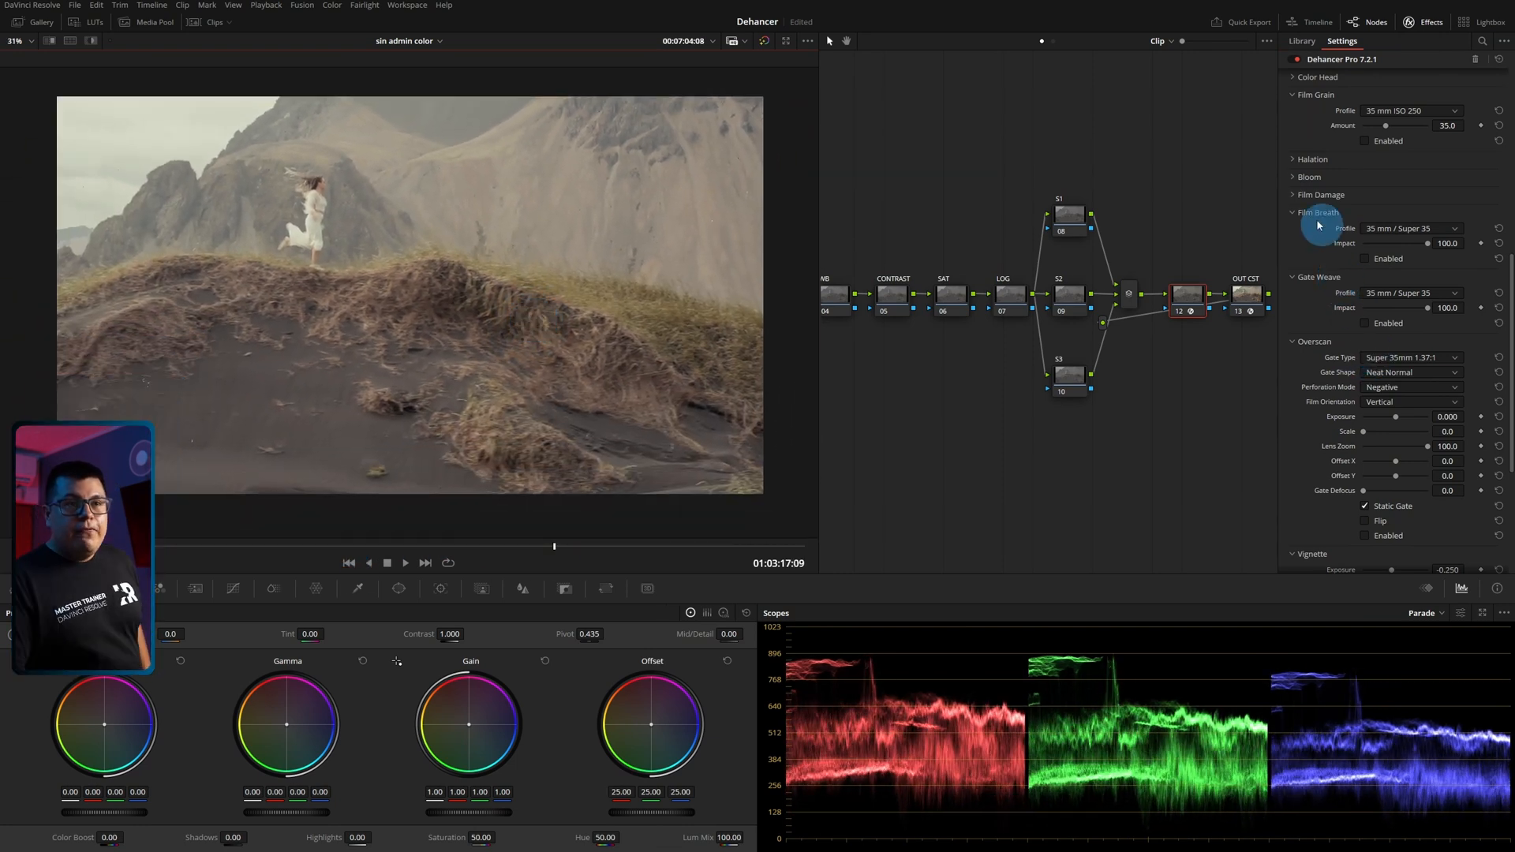
{"action": "left_click", "coordinate": [1374, 264]}
{"action": "left_click", "coordinate": [289, 545]}
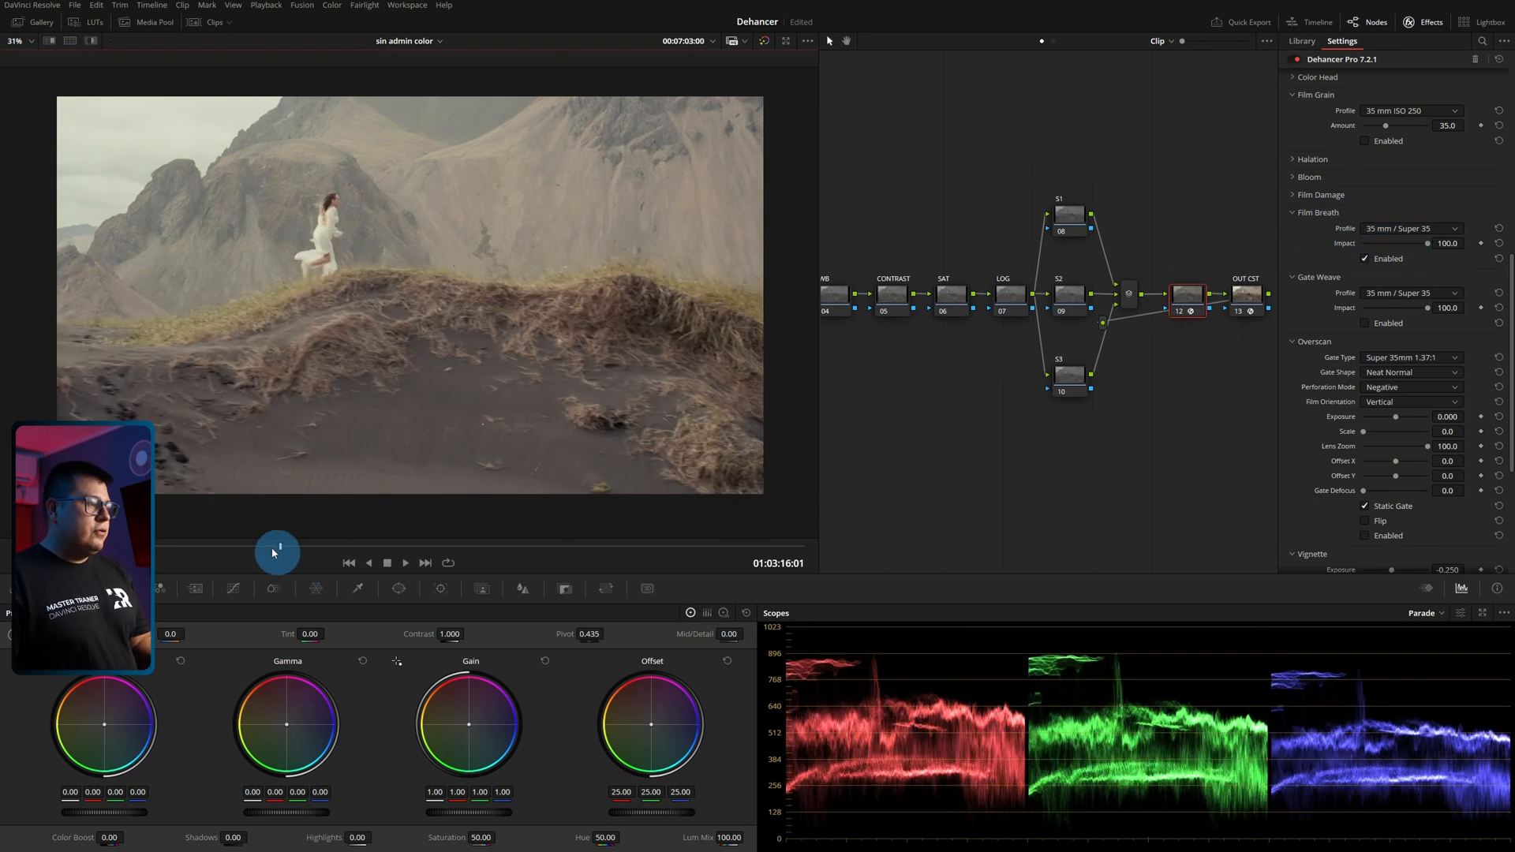
{"action": "key", "text": "space"}
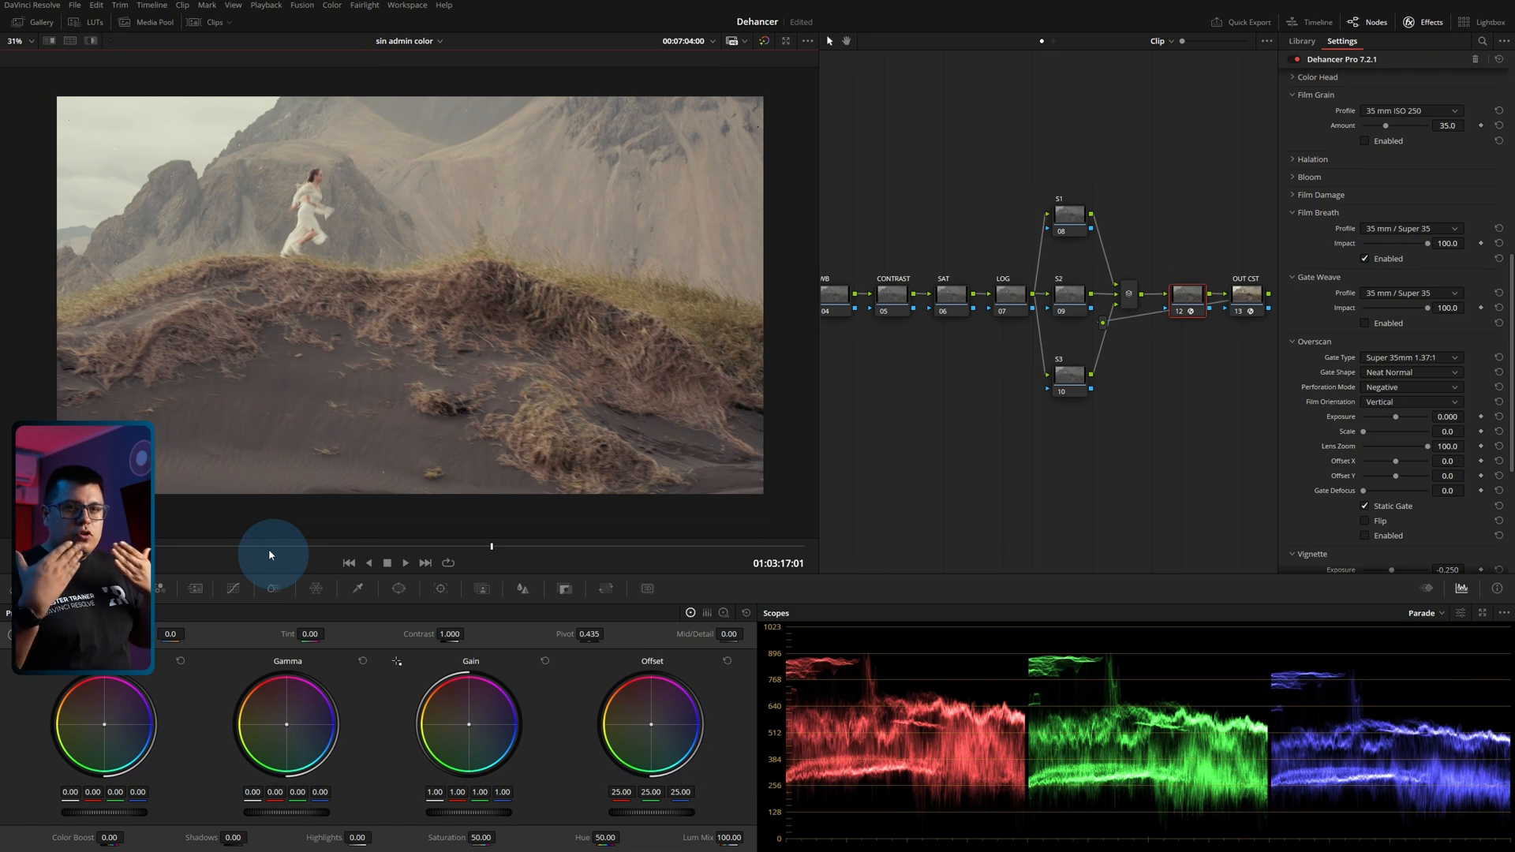
Switch Film Breath to the Custom profile, raise its Exposure to 81.7, adjust its Period and play the clip to check the flicker.
{"action": "left_click", "coordinate": [1387, 235]}
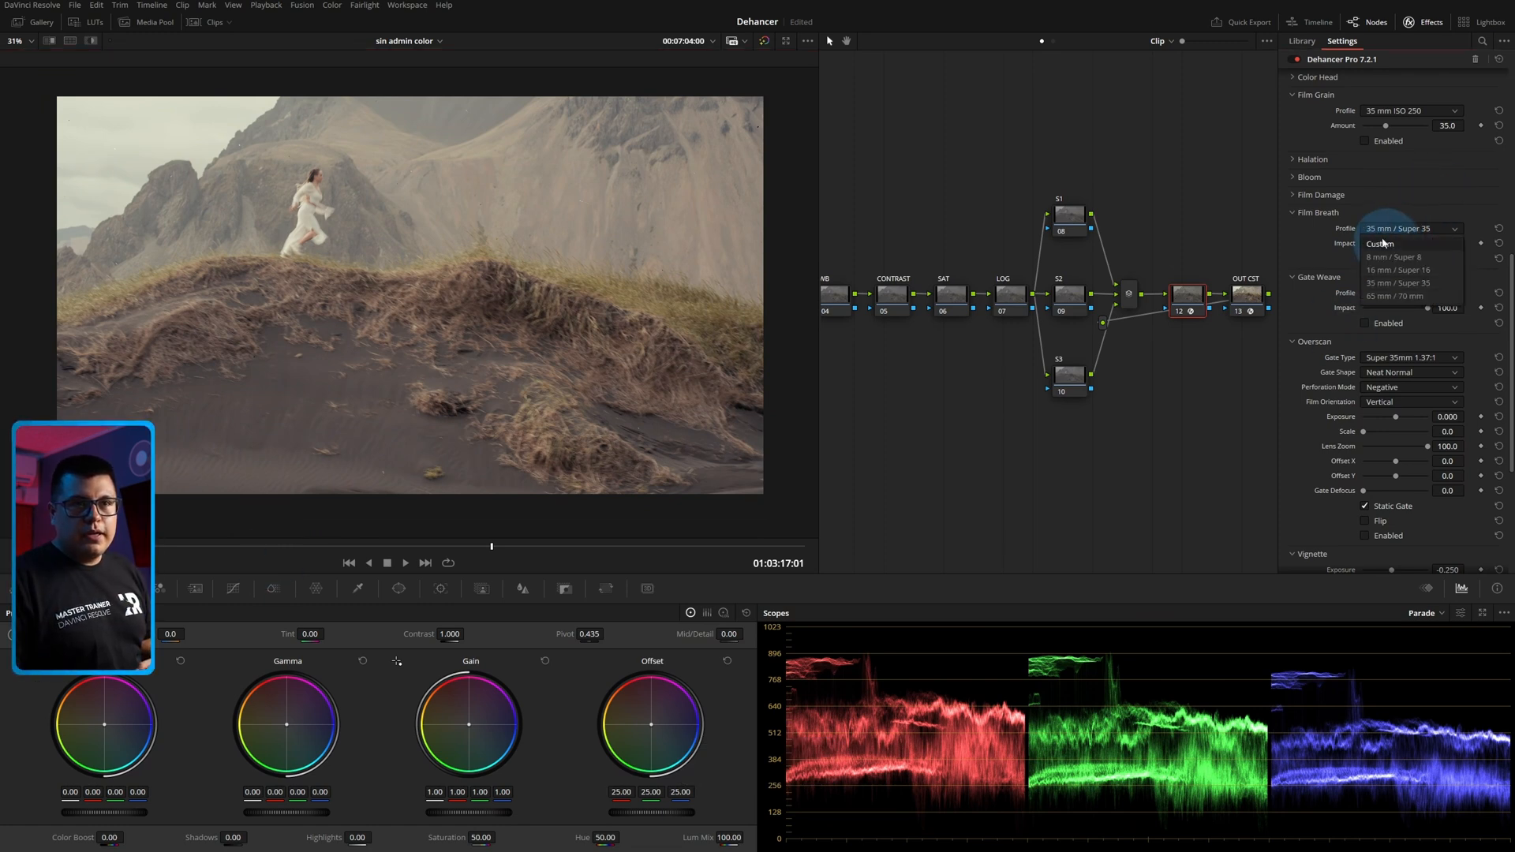
{"action": "left_click", "coordinate": [1369, 250]}
{"action": "left_click_drag", "start_coordinate": [1368, 247], "coordinate": [1408, 269]}
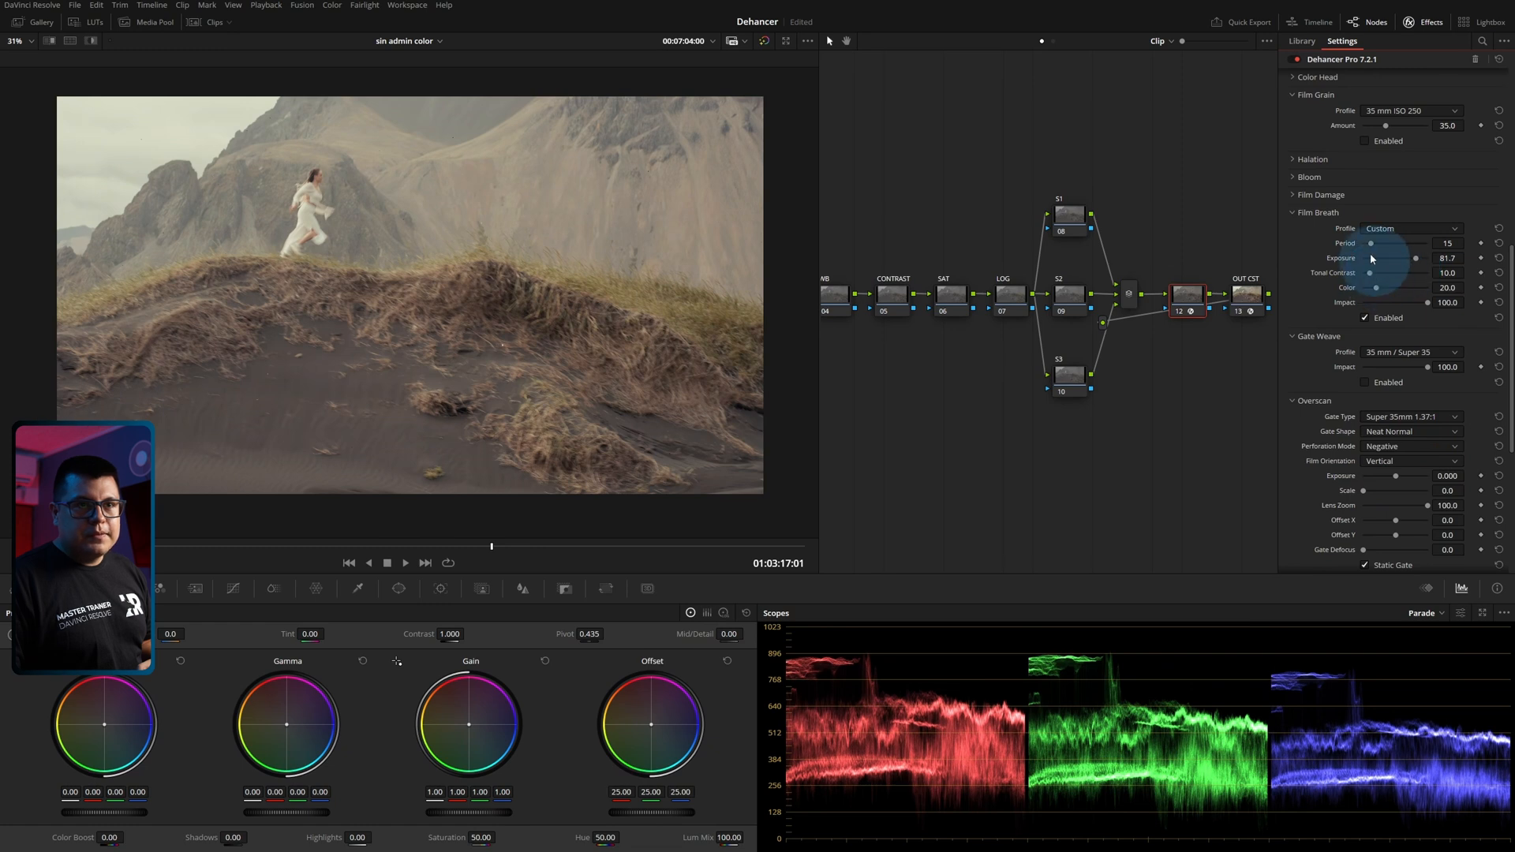
{"action": "left_click_drag", "start_coordinate": [1368, 243], "coordinate": [1376, 273]}
{"action": "left_click_drag", "start_coordinate": [491, 546], "coordinate": [231, 556]}
{"action": "key", "text": "space"}
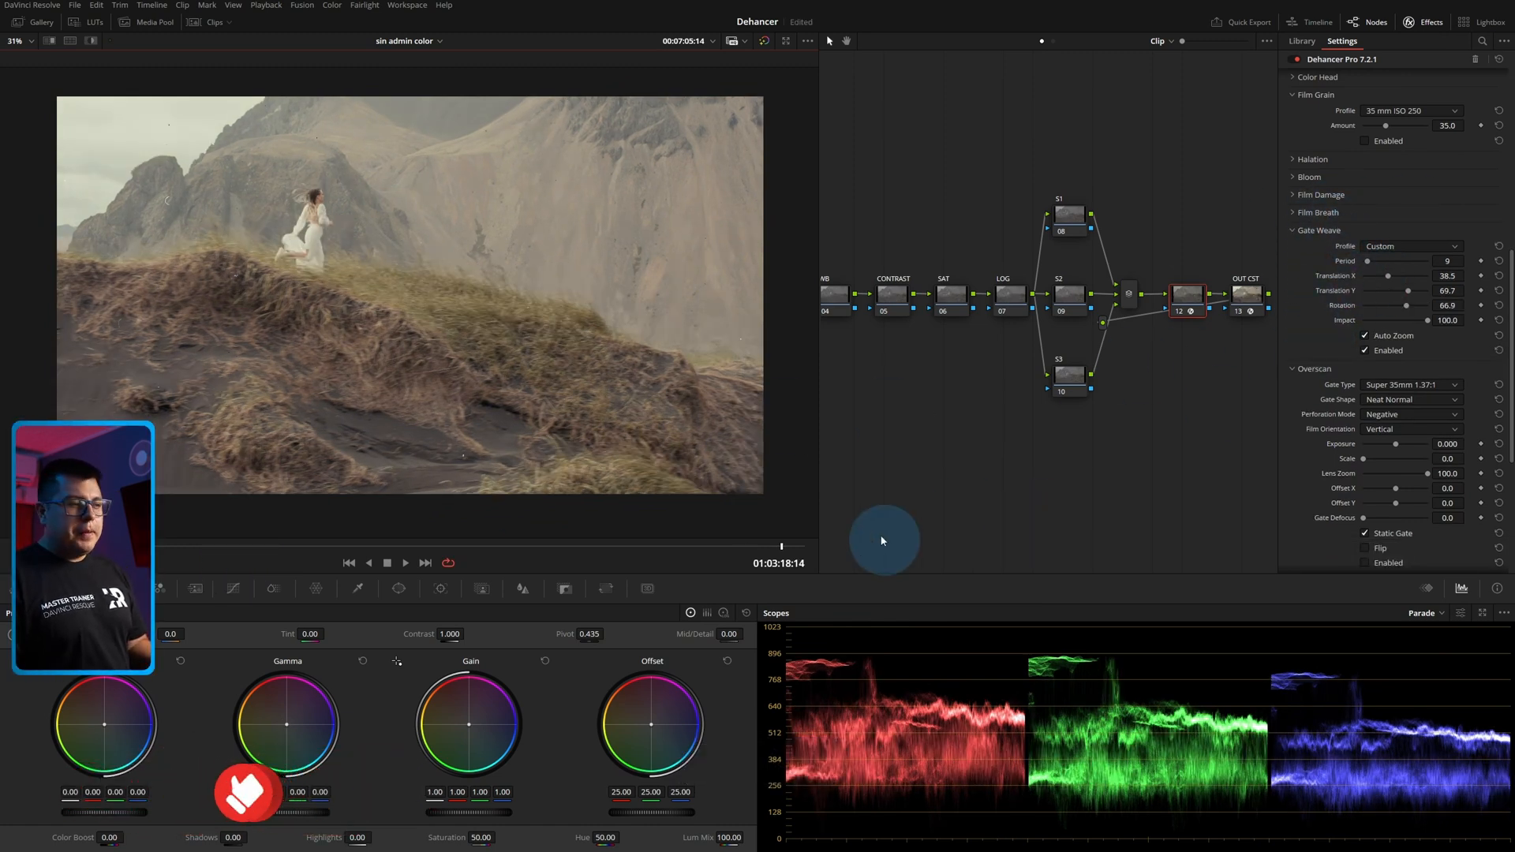
Review the custom Gate Weave in playback, switch its profile to 8 mm / Super 8 and play the clip again.
{"action": "key", "text": "space"}
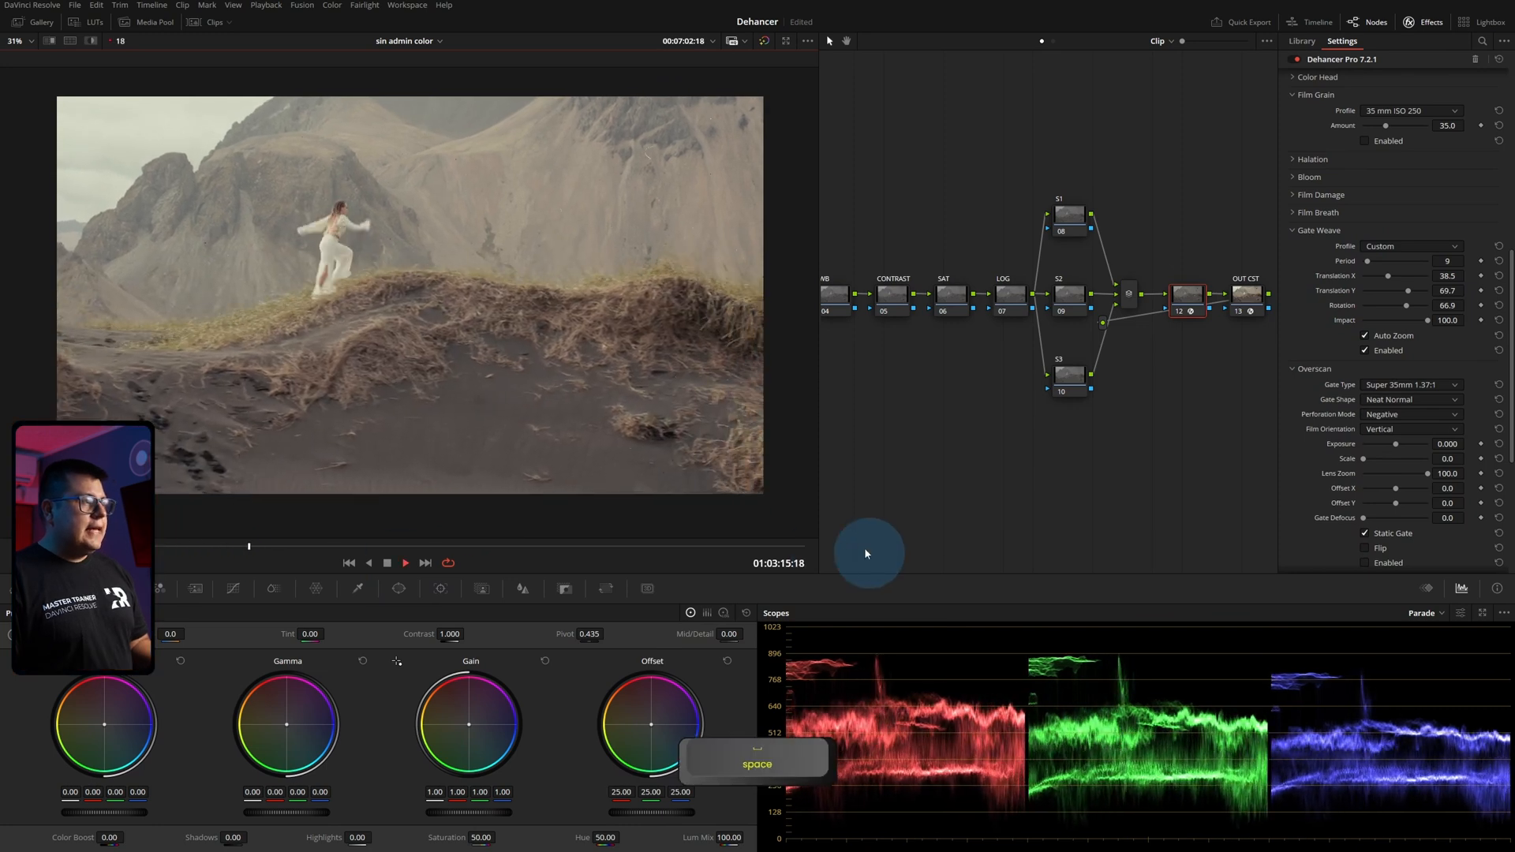
{"action": "key", "text": "space"}
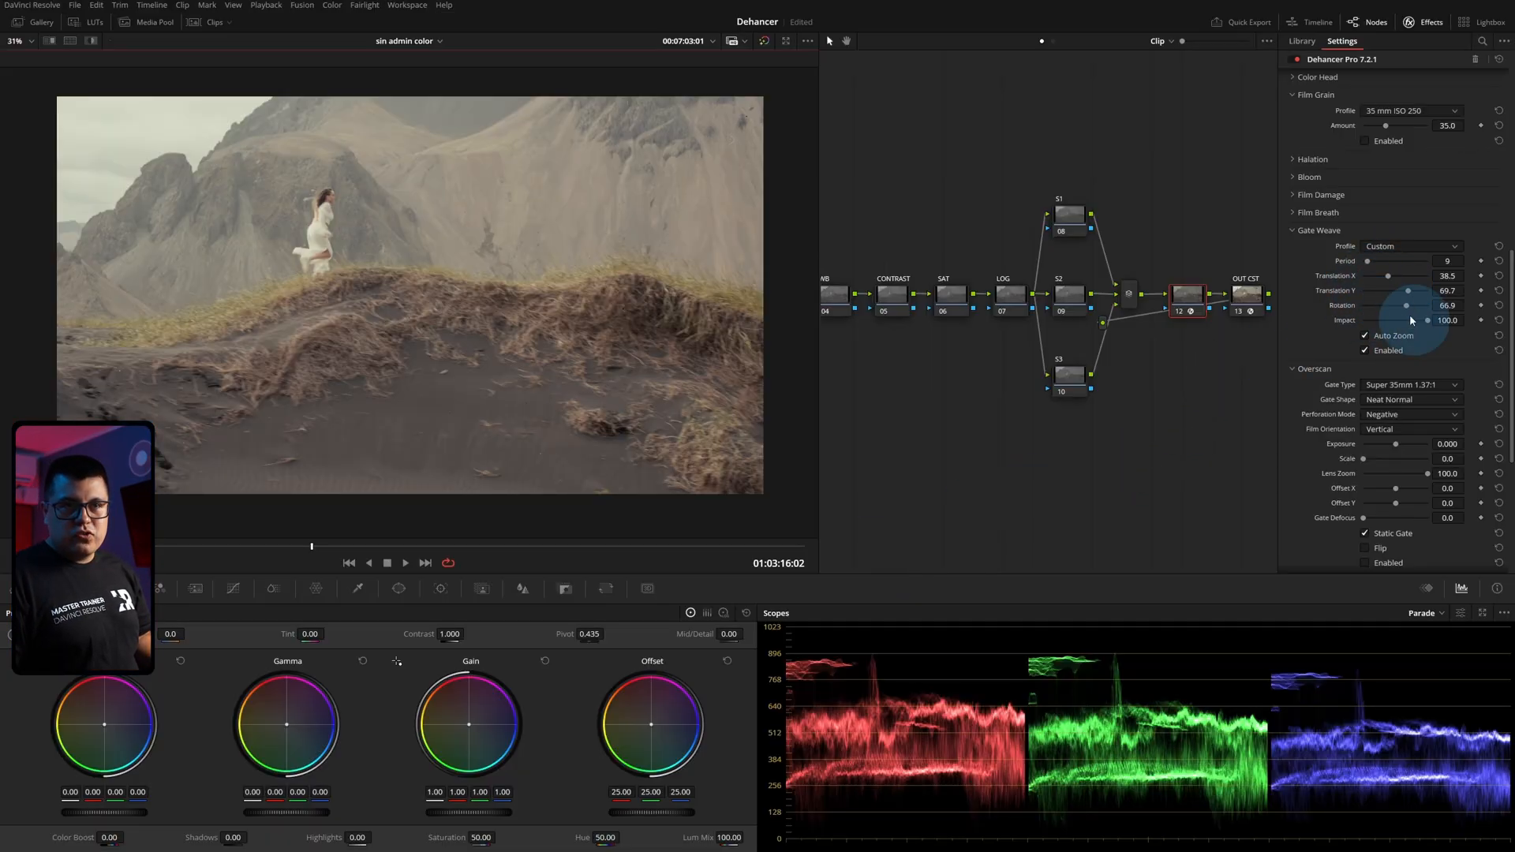
{"action": "left_click", "coordinate": [1385, 249]}
{"action": "left_click", "coordinate": [1388, 276]}
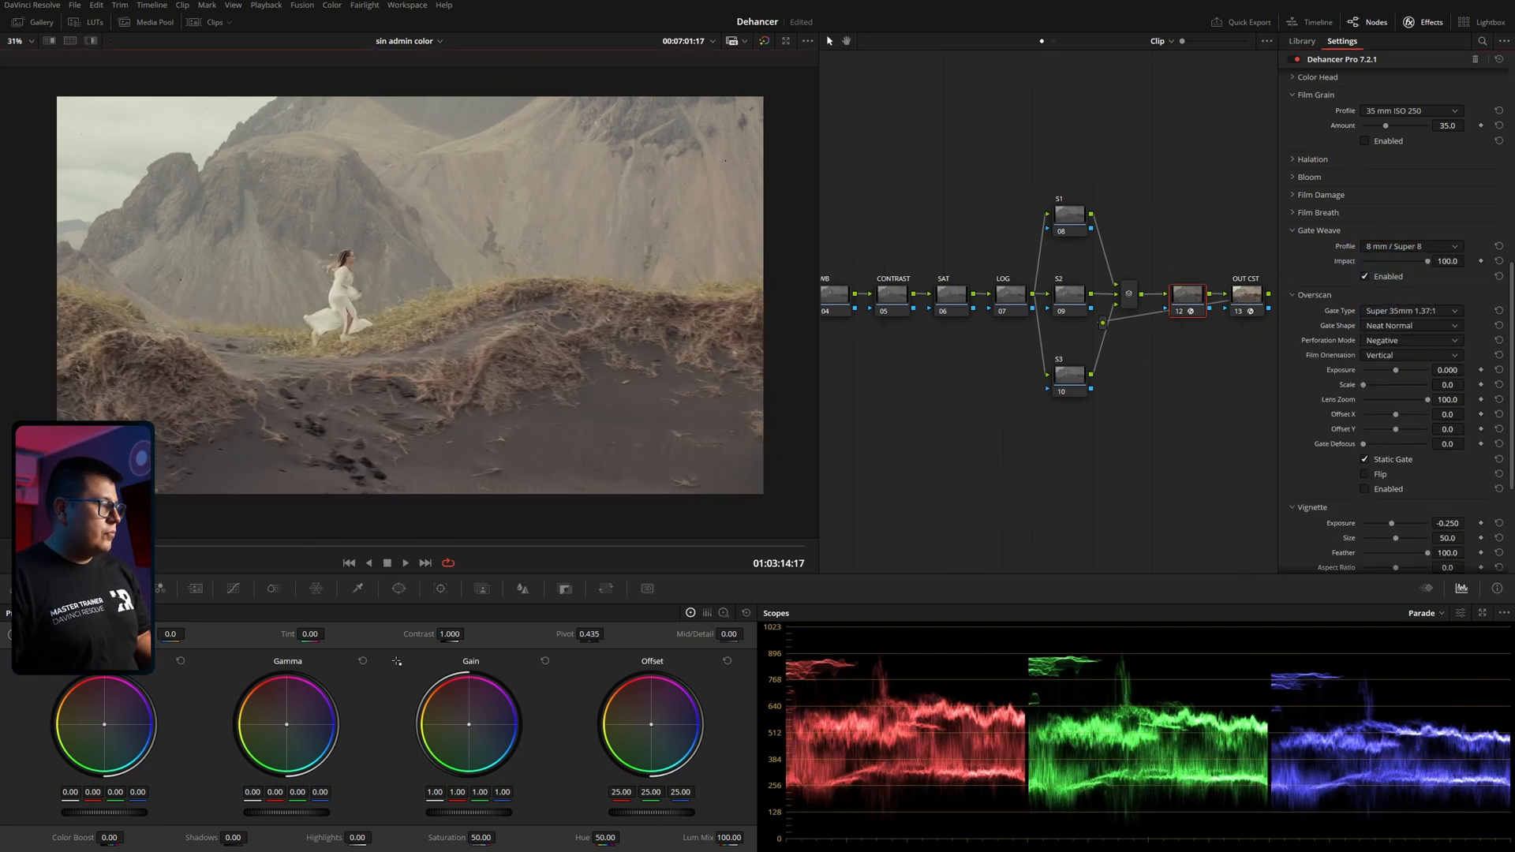
{"action": "key", "text": "space"}
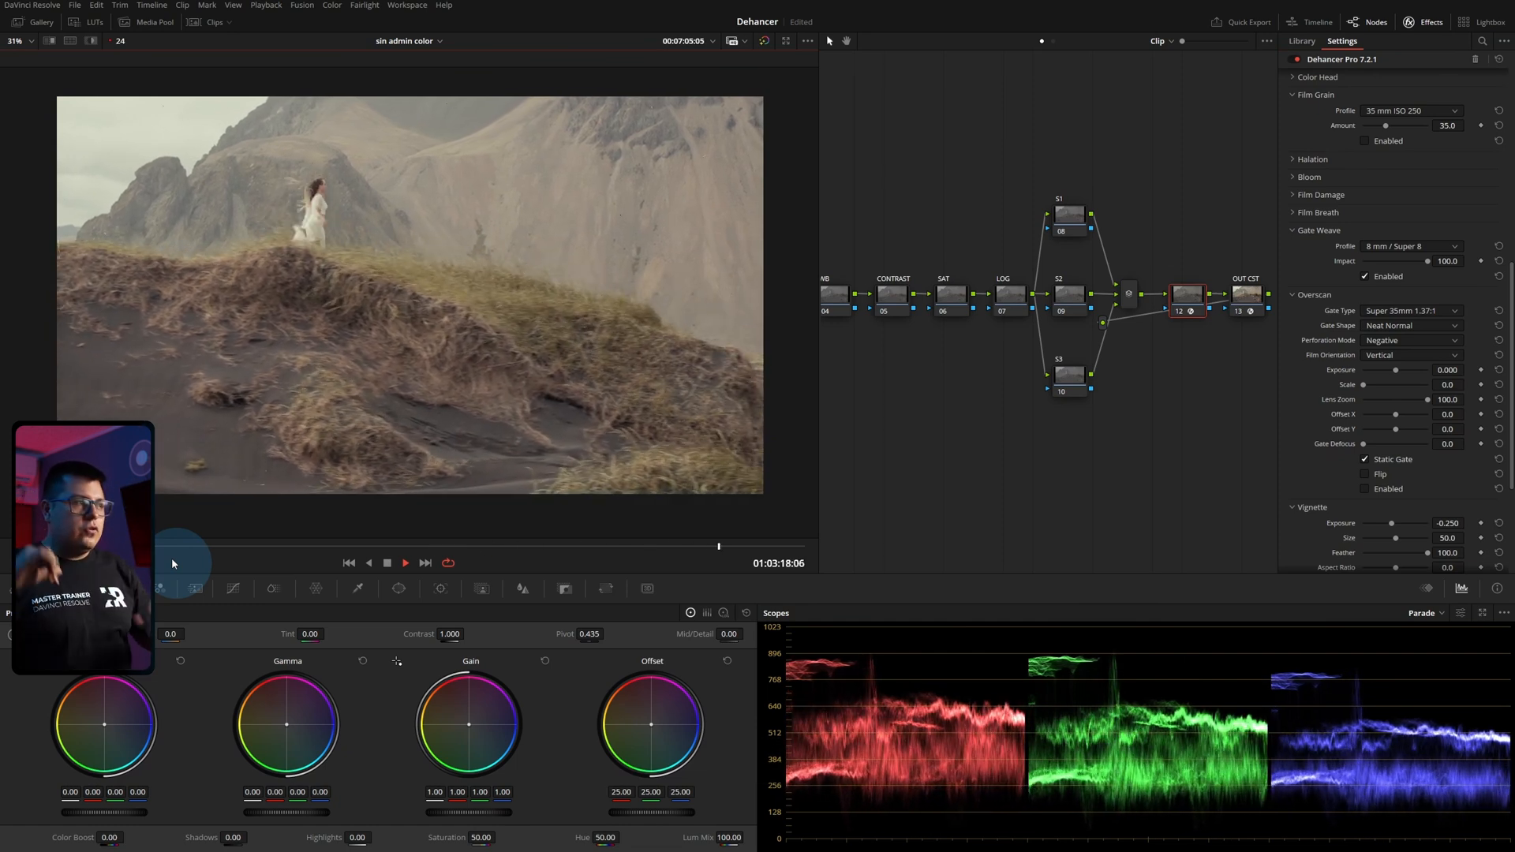
{"action": "key", "text": "space"}
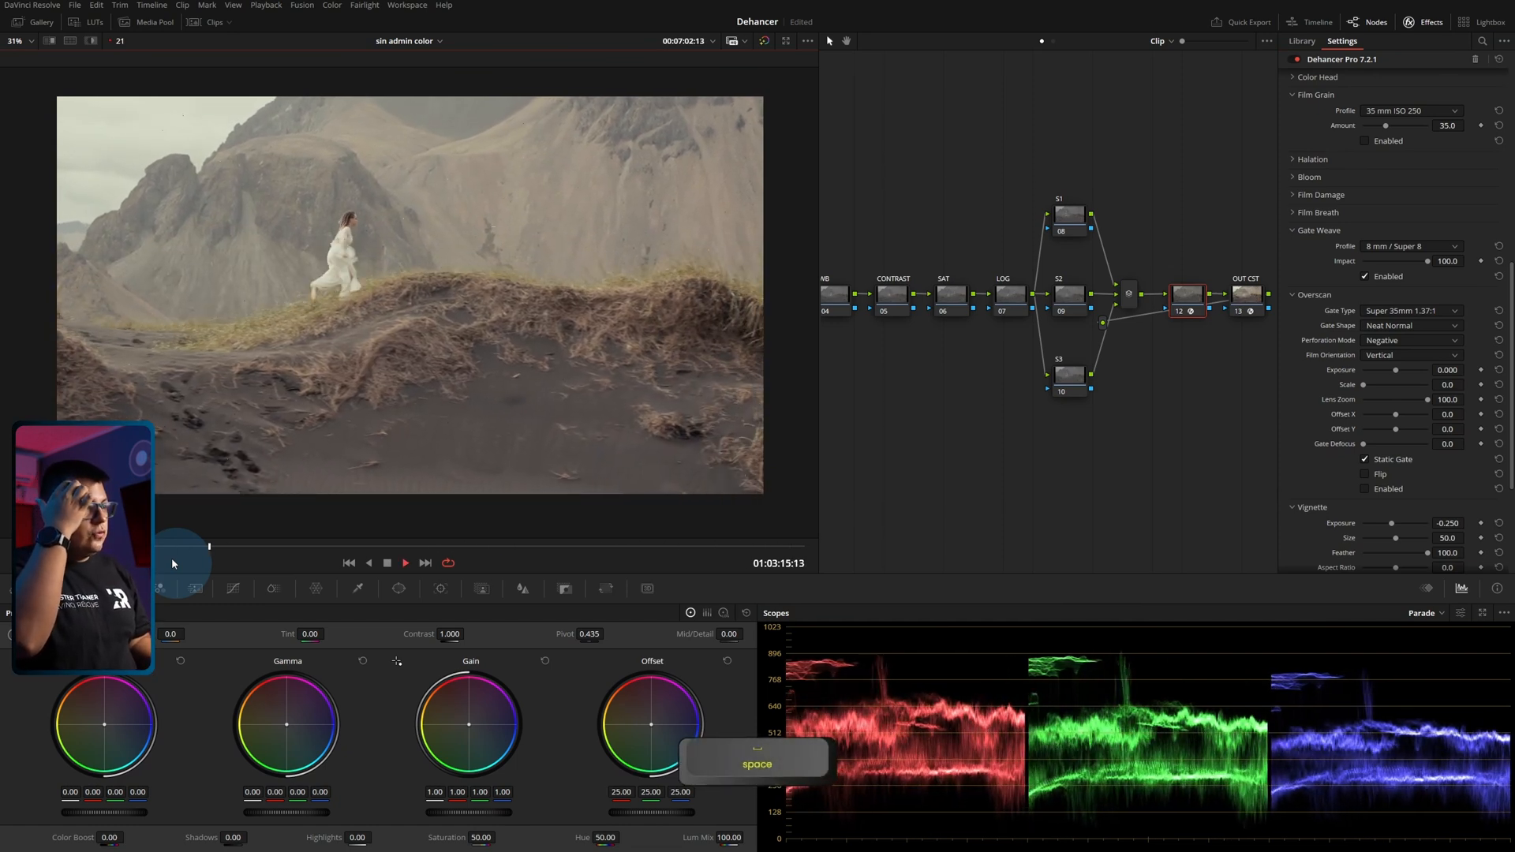
Stop playback, disable Gate Weave, enable Overscan and scrub through the clip to inspect the film frame border.
{"action": "key", "text": "space"}
{"action": "left_click", "coordinate": [1364, 277]}
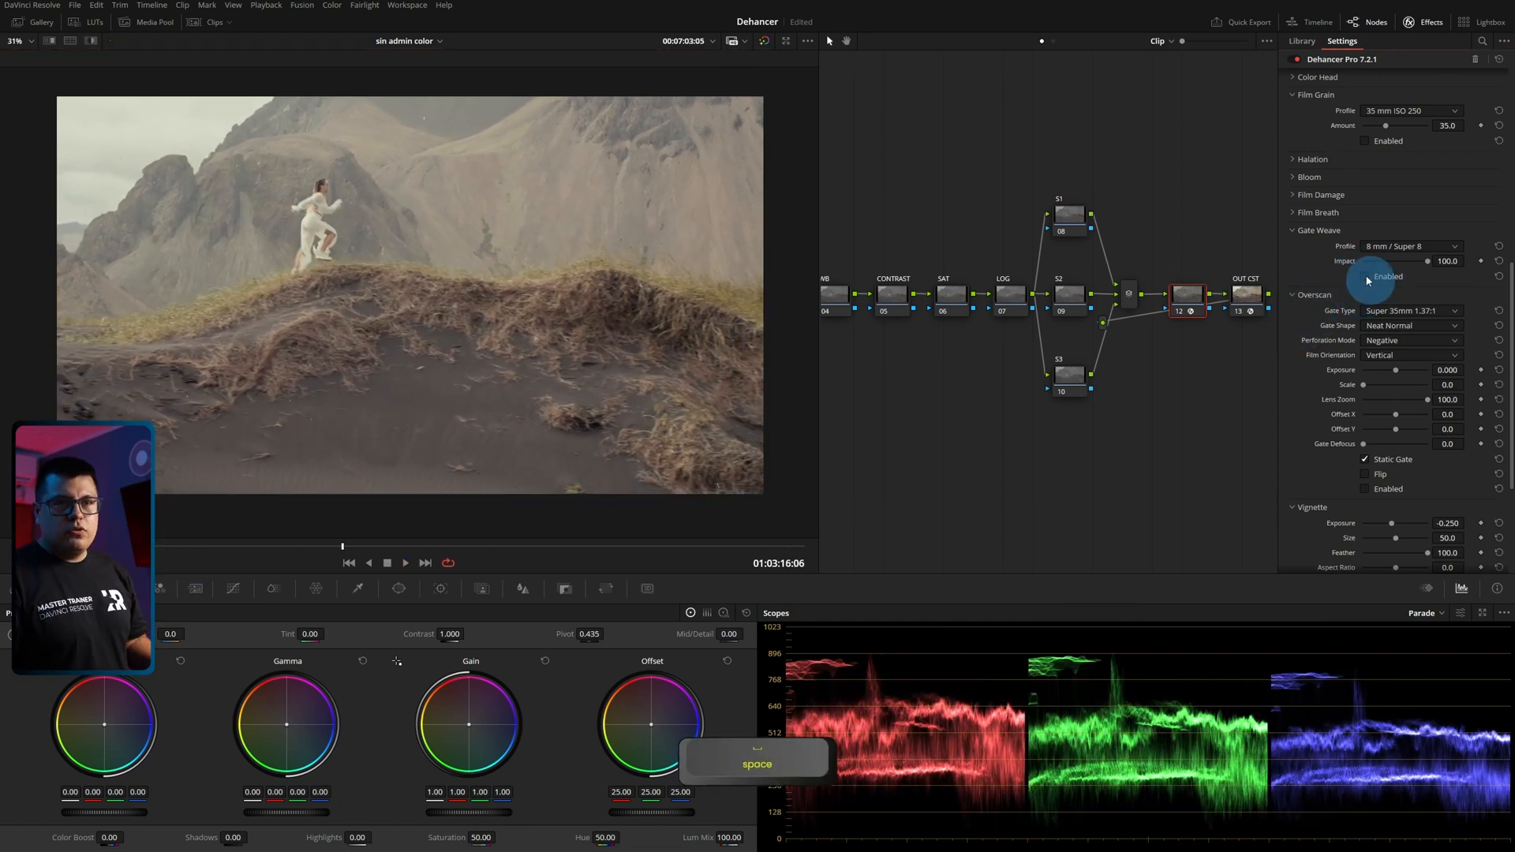
{"action": "left_click", "coordinate": [1364, 489]}
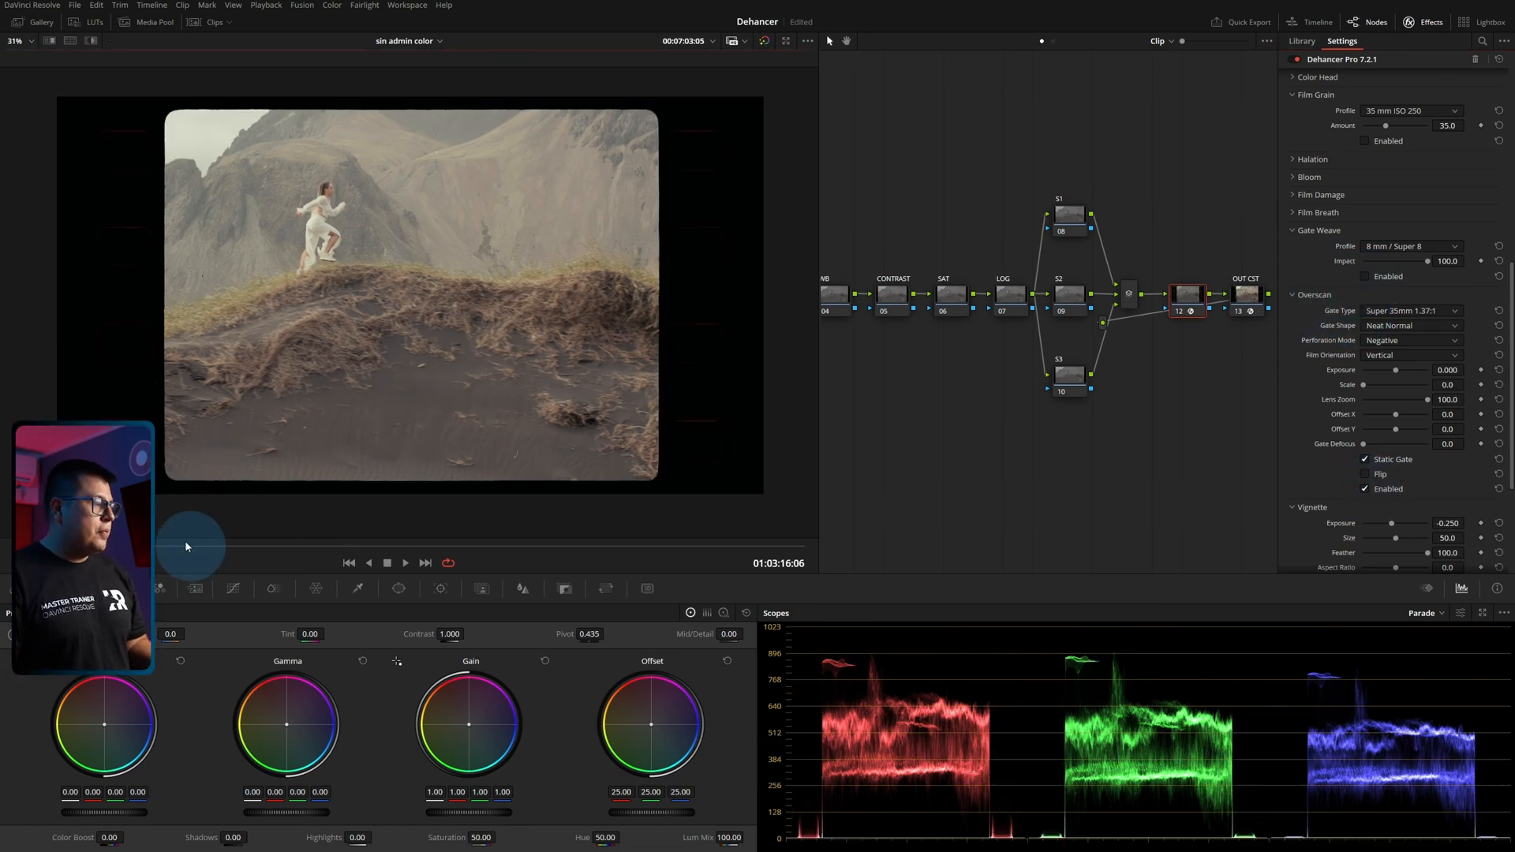
{"action": "left_click_drag", "start_coordinate": [186, 545], "coordinate": [414, 545]}
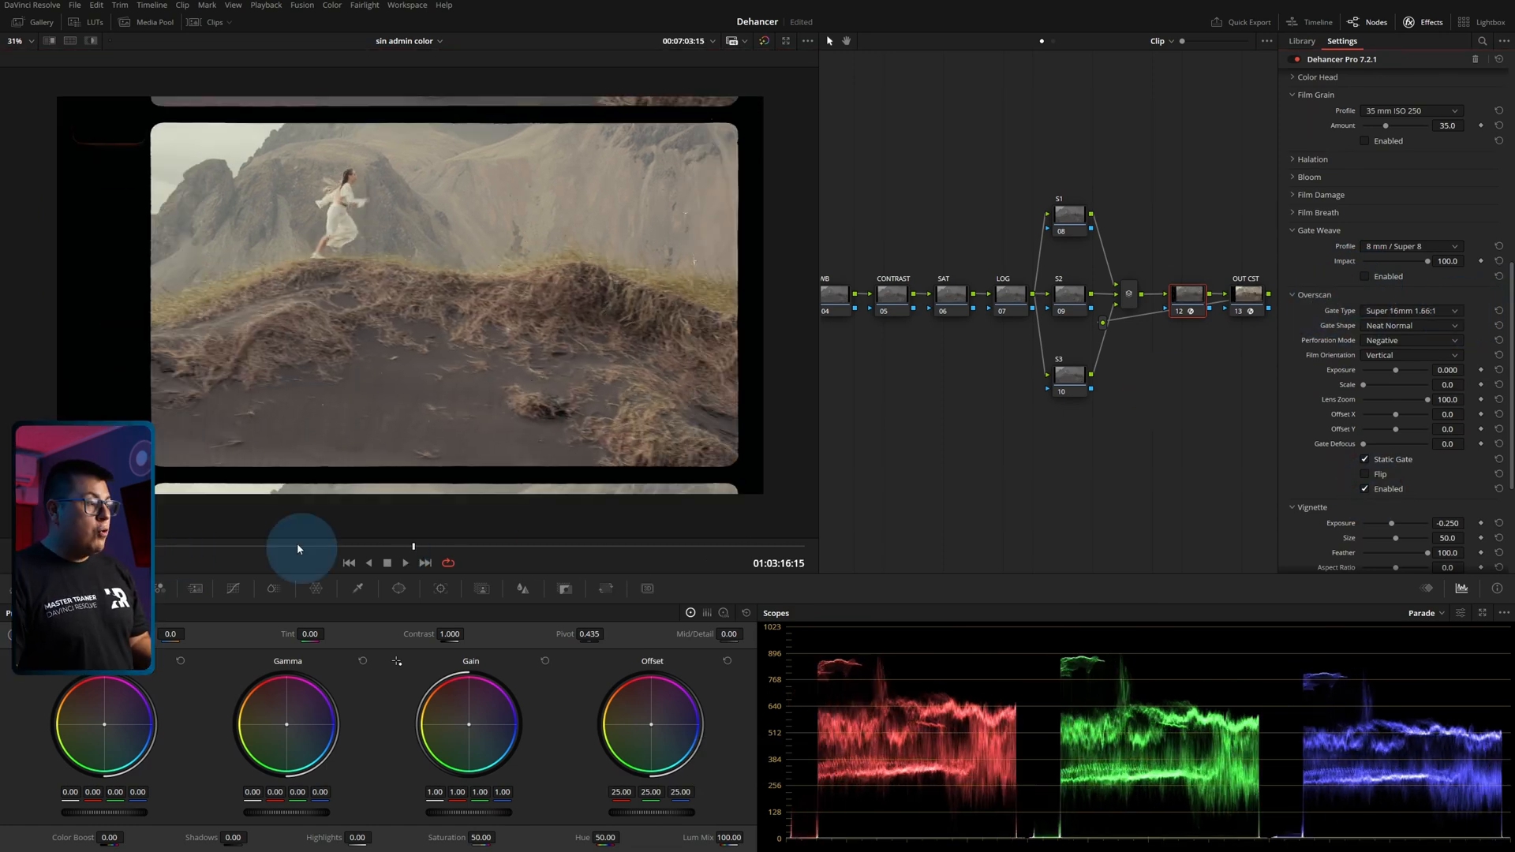
{"action": "left_click_drag", "start_coordinate": [187, 545], "coordinate": [556, 539]}
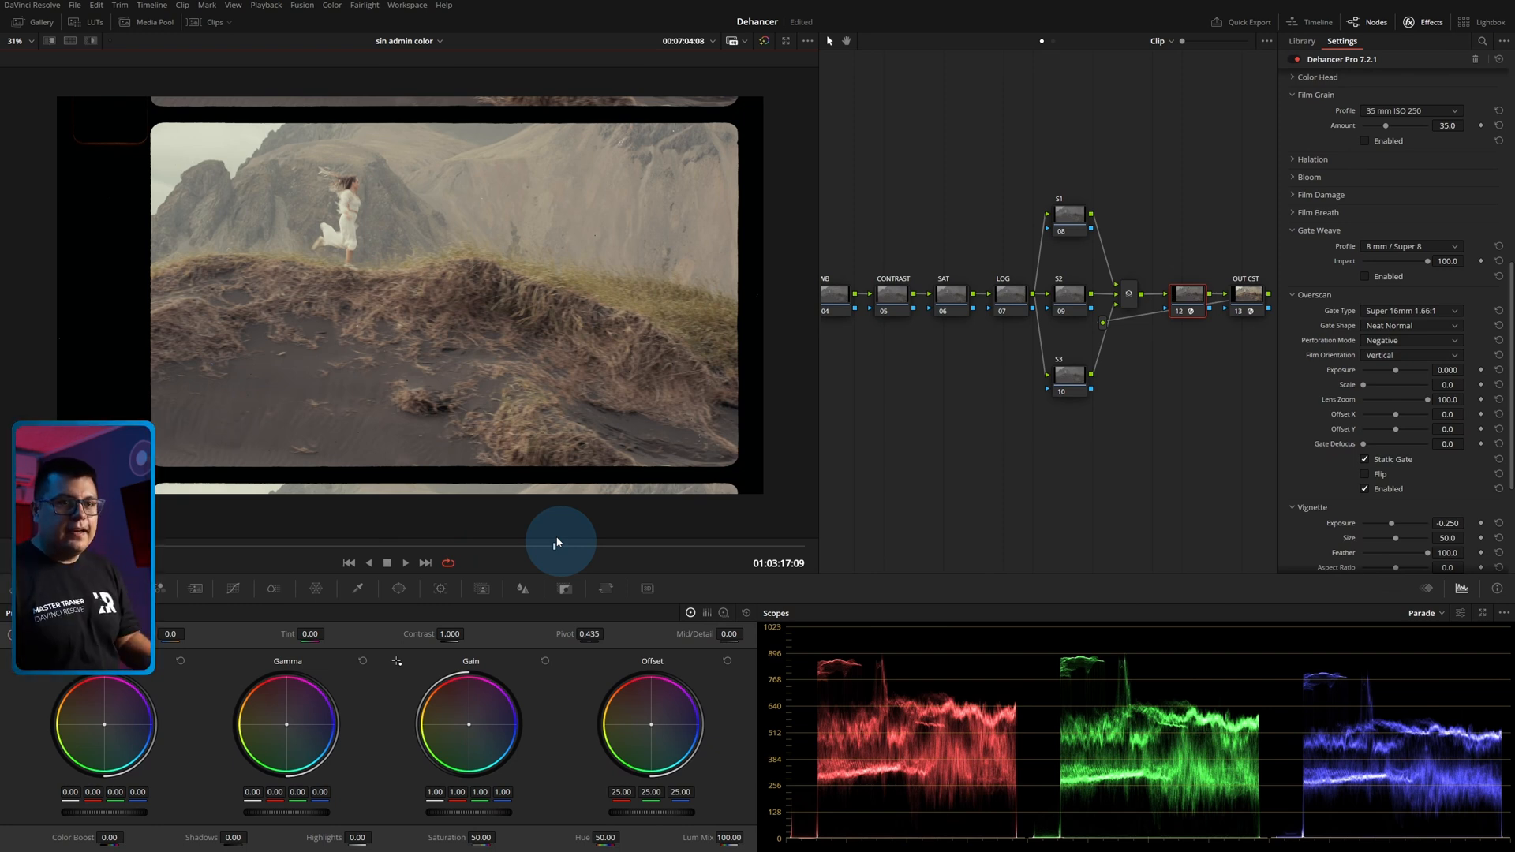
Try the widescreen 1.85:1 Overscan gate type, and switch it to Super 8mm 1.33:1.
{"action": "left_click", "coordinate": [1409, 311]}
{"action": "left_click", "coordinate": [1413, 394]}
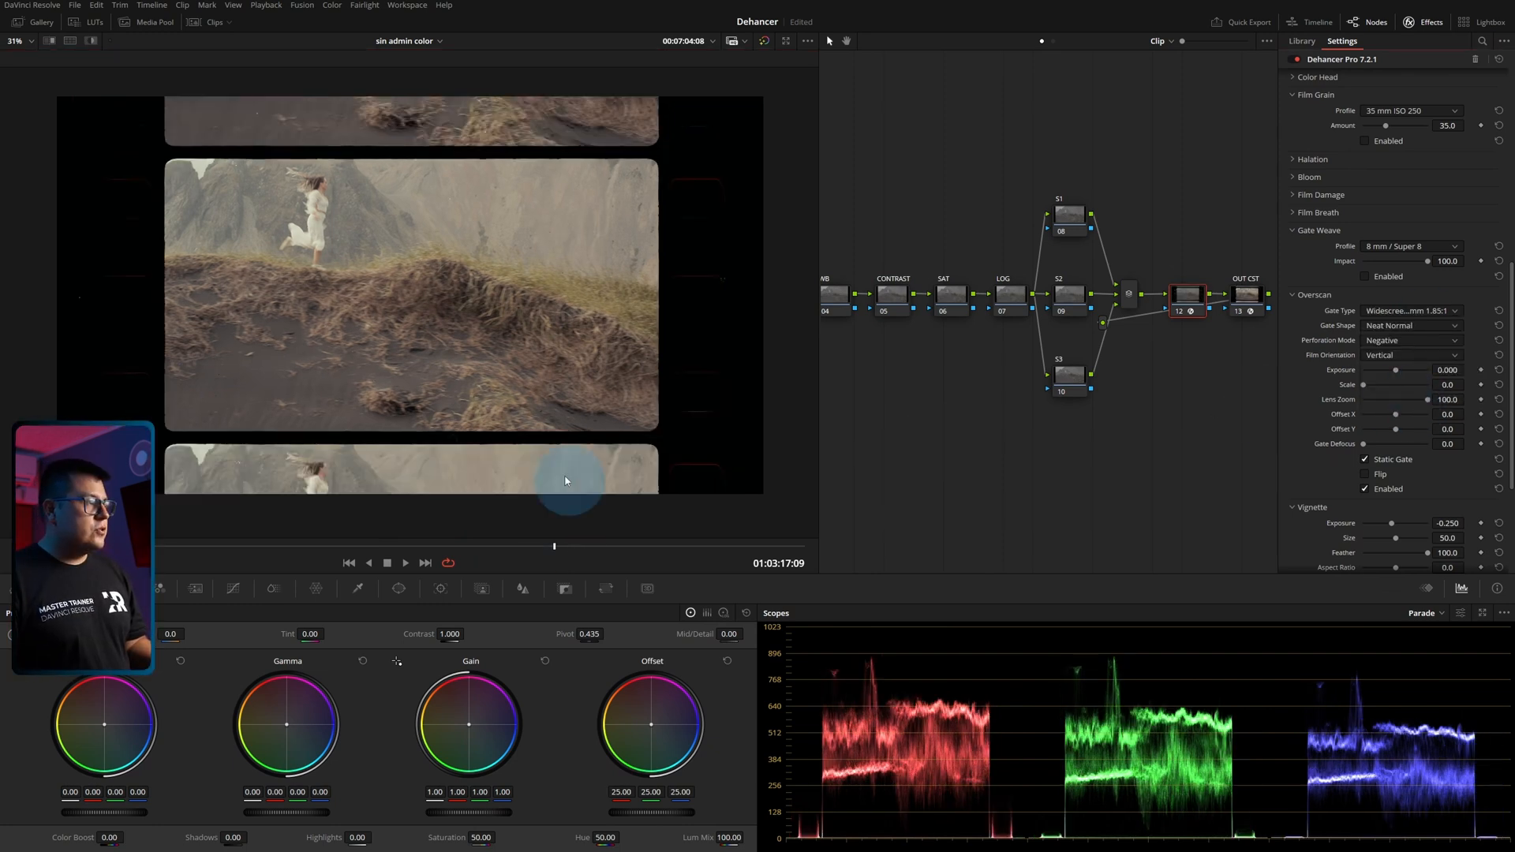
{"action": "left_click", "coordinate": [1393, 312]}
{"action": "left_click", "coordinate": [1401, 326]}
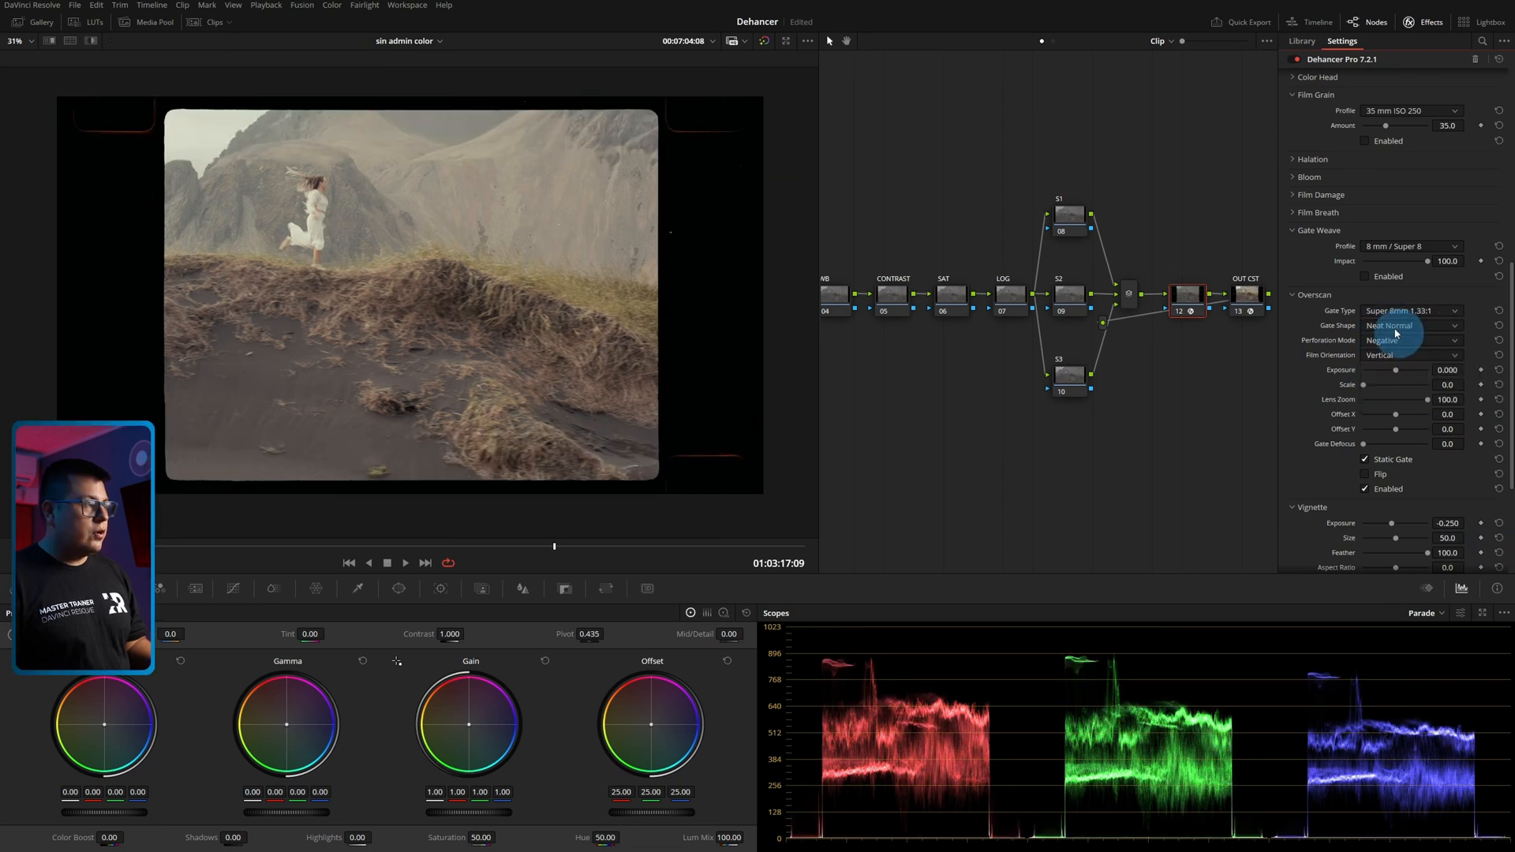
Set Overscan Exposure to 2.000, Scale to 14.7 and Lens Zoom to 70.7 with the perforation in view, and play the clip.
{"action": "left_click_drag", "start_coordinate": [217, 546], "coordinate": [246, 552]}
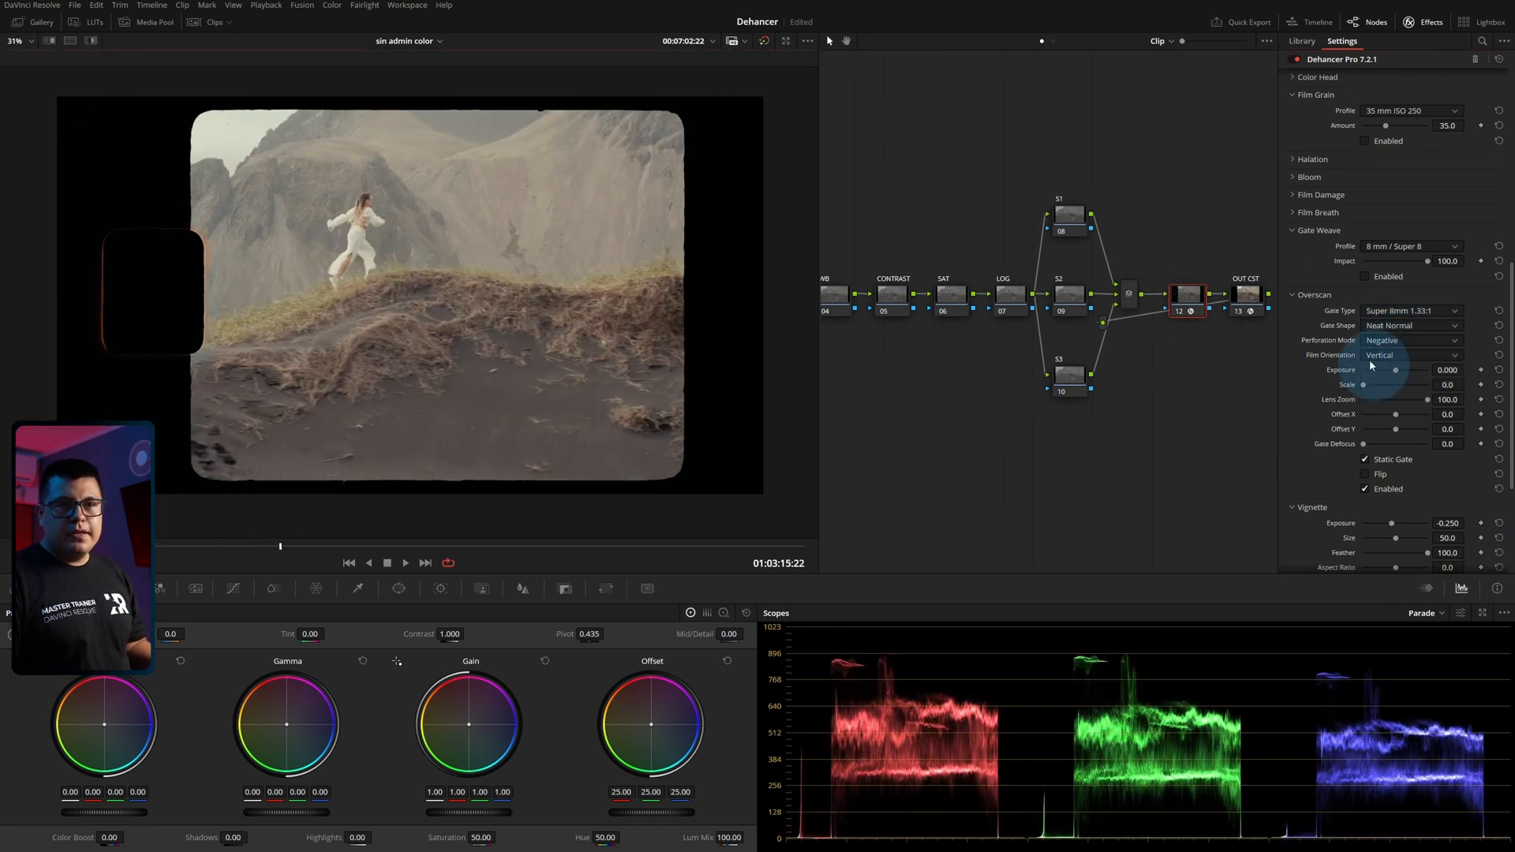
{"action": "mouse_move", "coordinate": [1386, 389]}
{"action": "left_mouse_down"}
{"action": "mouse_move", "coordinate": [1370, 389]}
{"action": "mouse_move", "coordinate": [1413, 406]}
{"action": "mouse_move", "coordinate": [1393, 374]}
{"action": "left_mouse_up"}
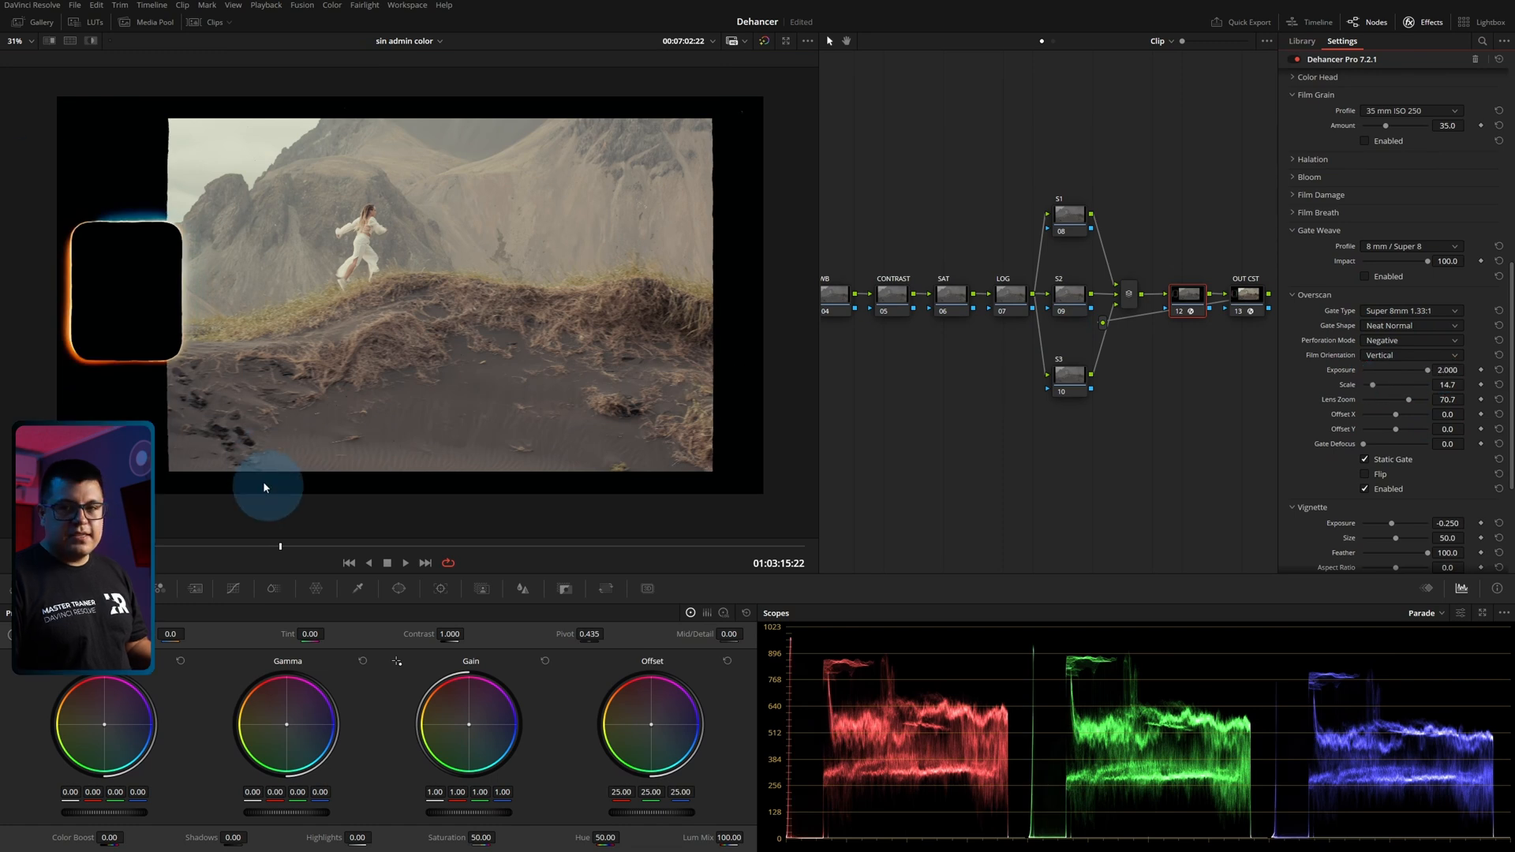
{"action": "key", "text": "space"}
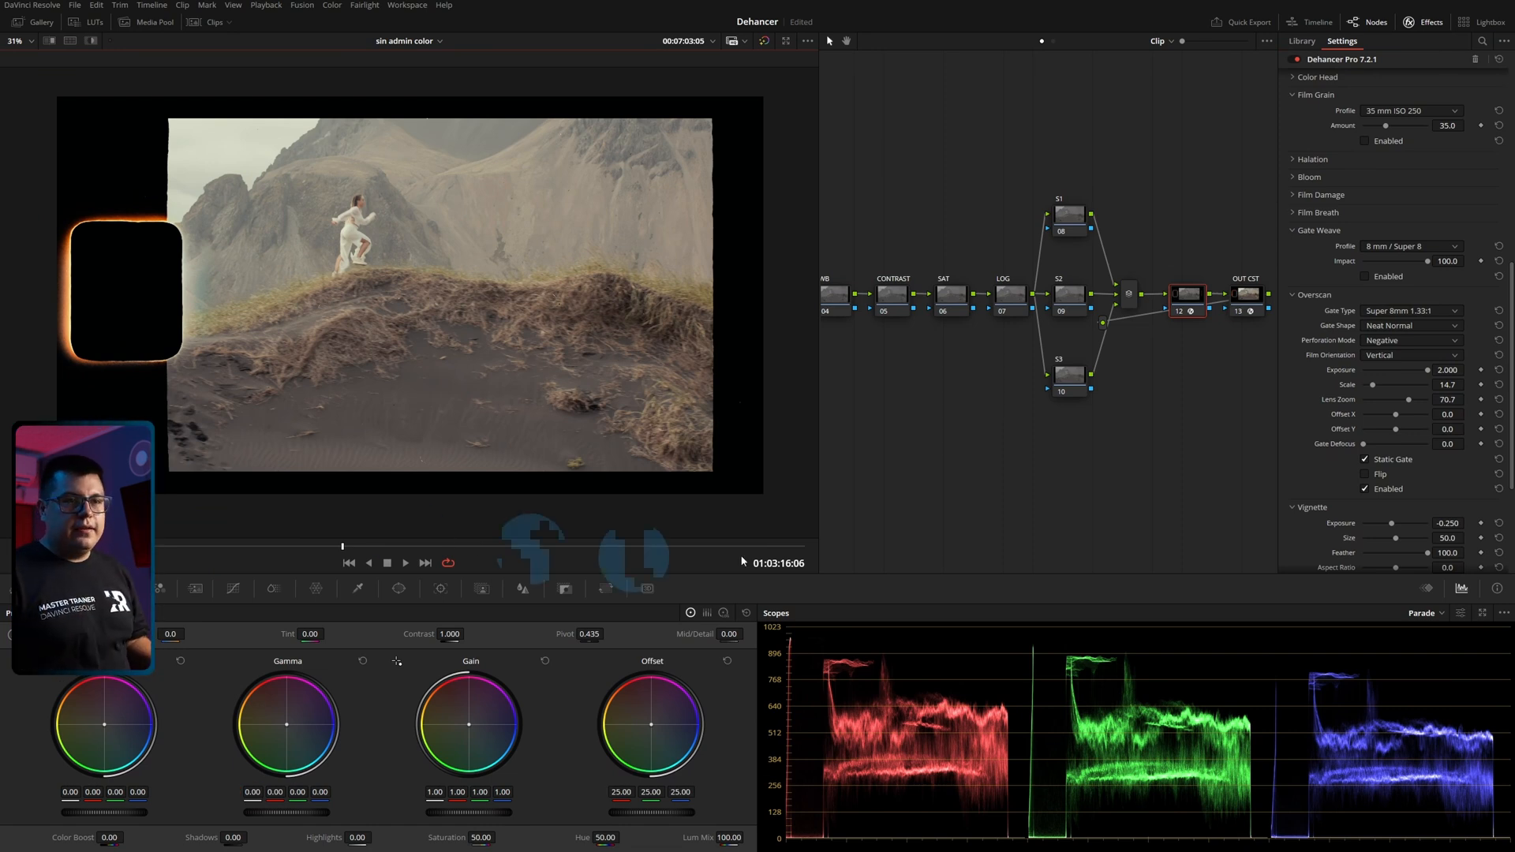
Disable Overscan and collapse its section.
{"action": "left_click", "coordinate": [1292, 296]}
{"action": "left_click", "coordinate": [1292, 296]}
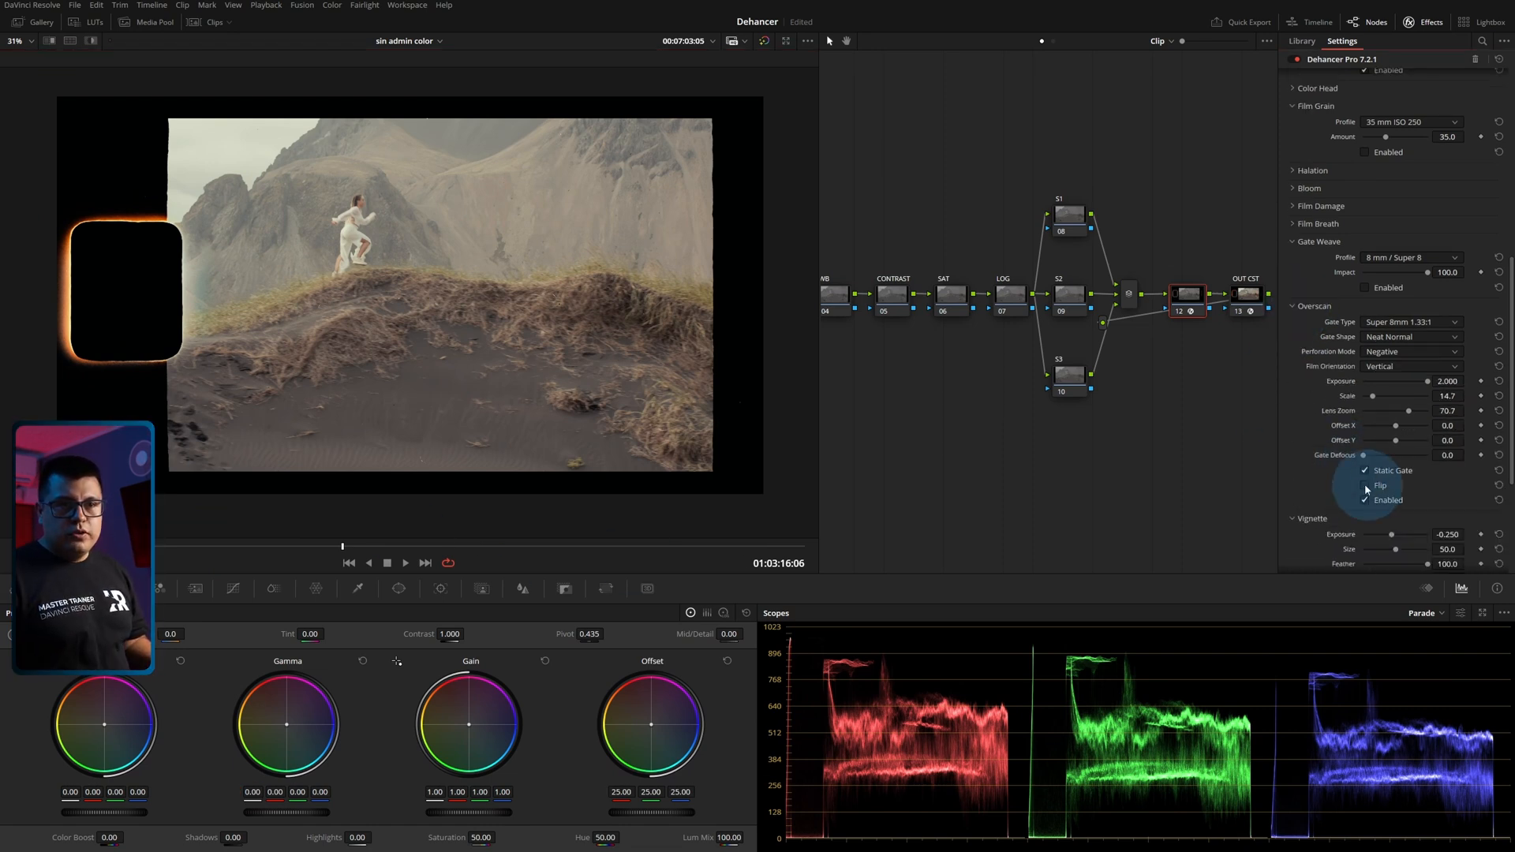
{"action": "left_click", "coordinate": [1364, 500]}
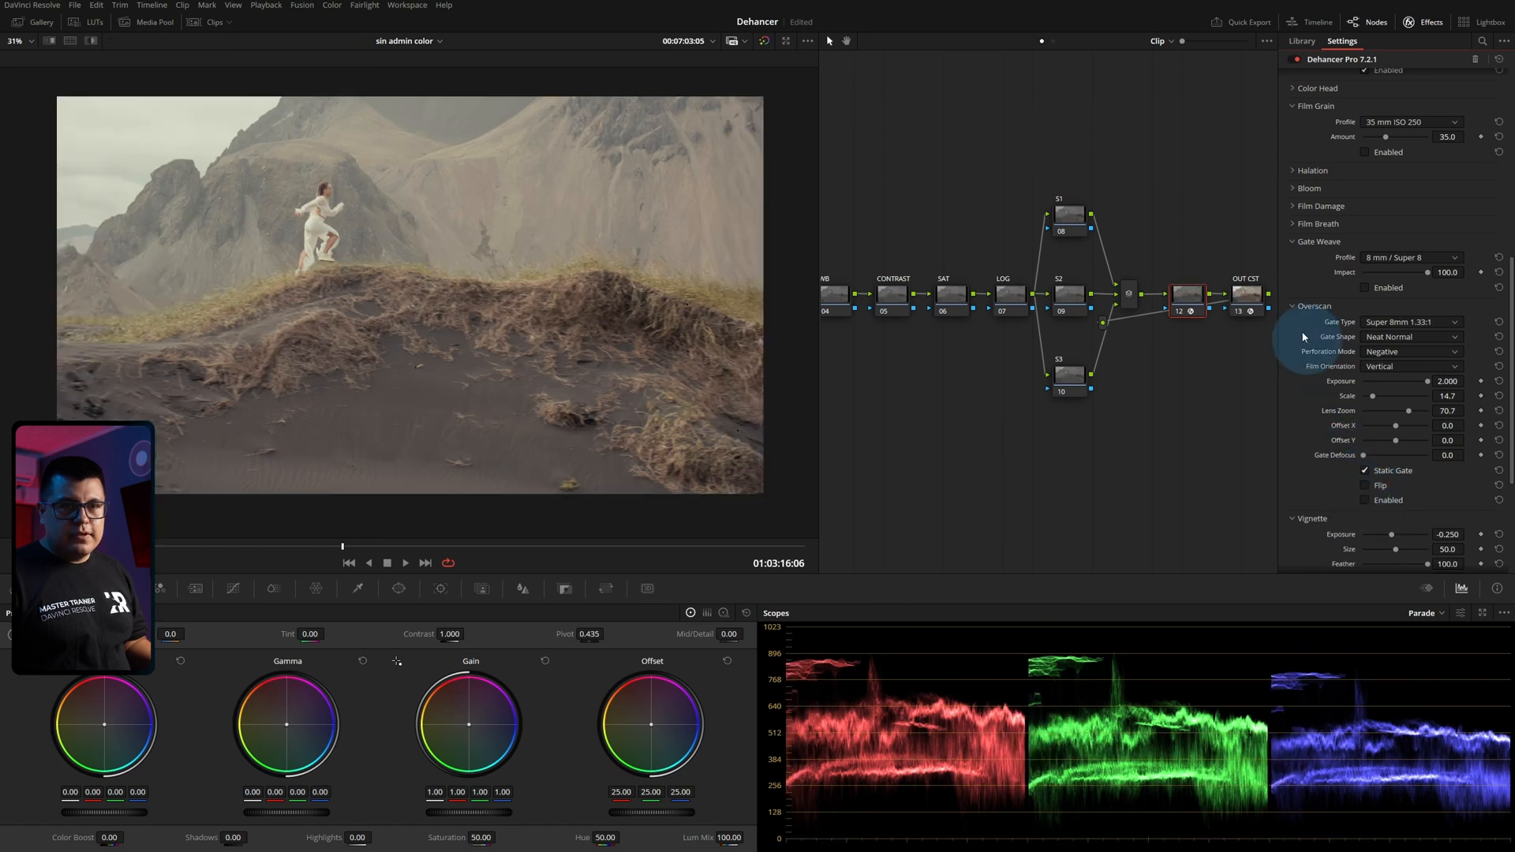
{"action": "left_click", "coordinate": [1298, 306]}
Darken the Vignette to an Exposure of -0.936, set its Size to 45.0, try Feather at 0.0 and soften the edge again.
{"action": "left_click_drag", "start_coordinate": [1380, 348], "coordinate": [1384, 349]}
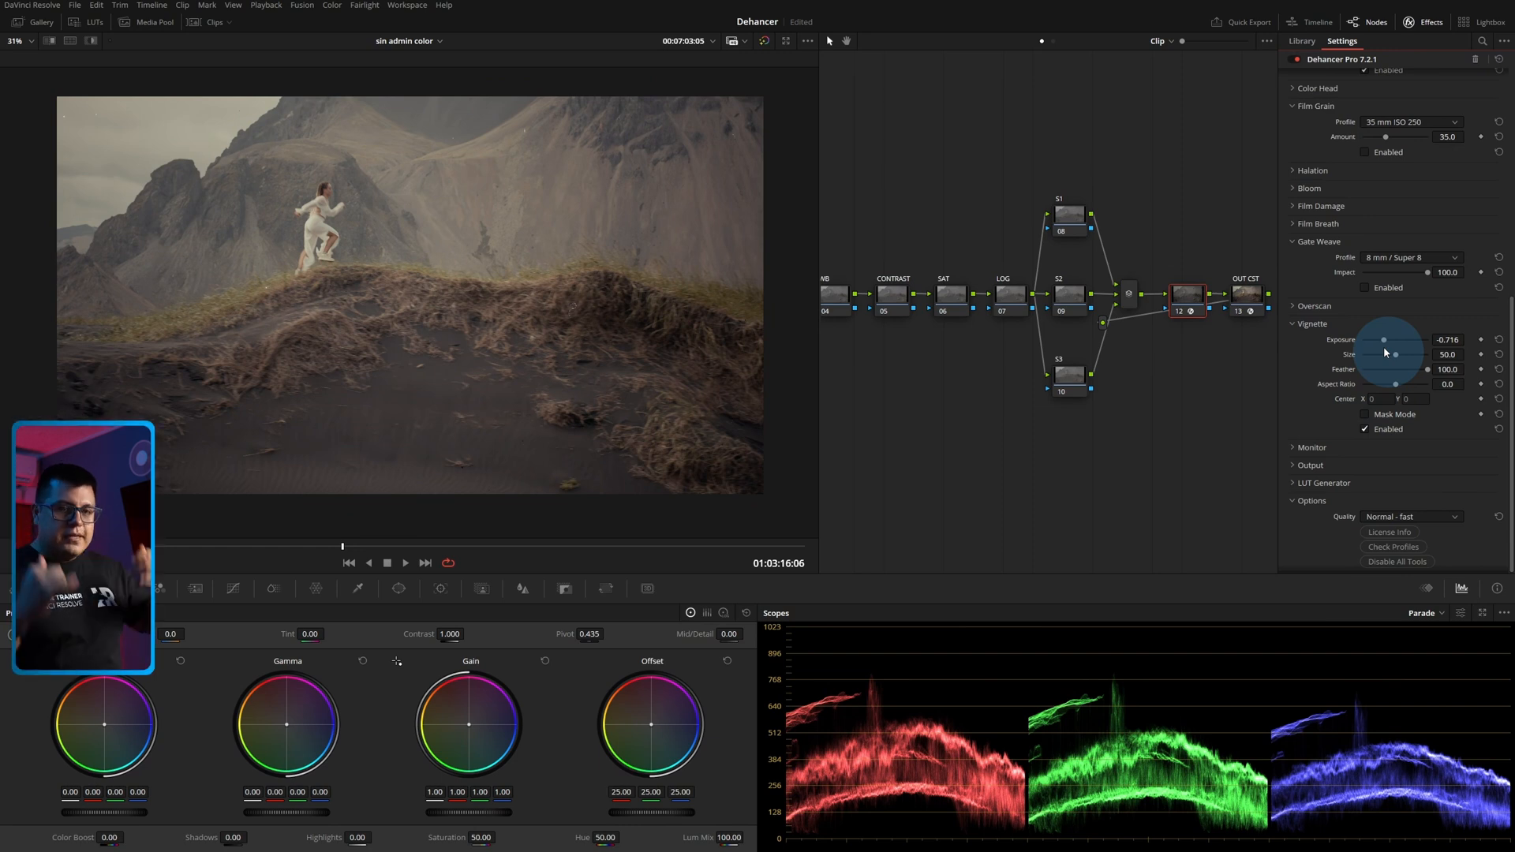
{"action": "left_click_drag", "start_coordinate": [1383, 341], "coordinate": [1358, 381]}
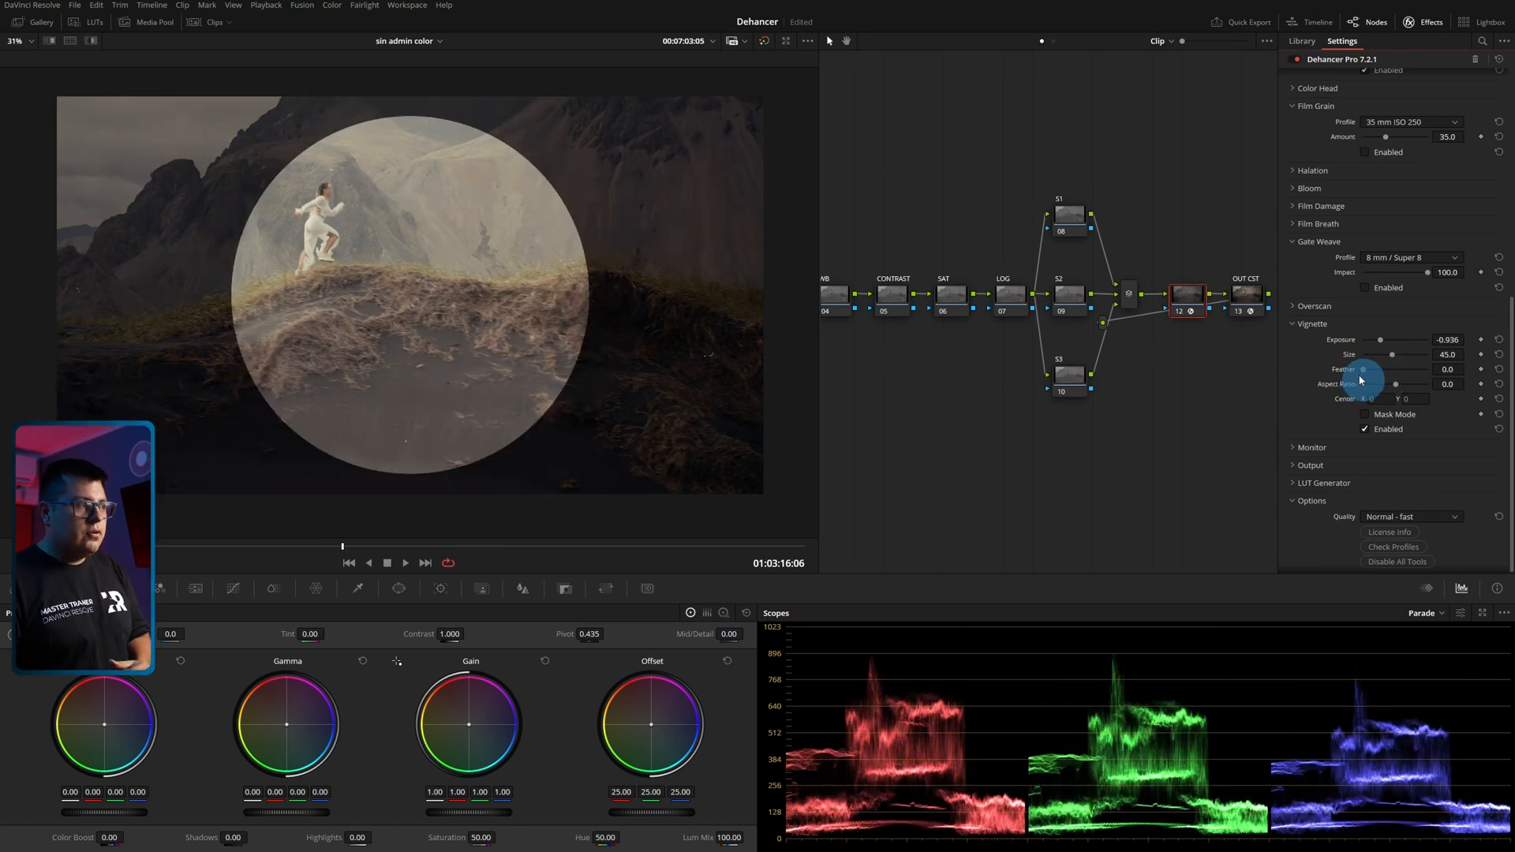
{"action": "left_click_drag", "start_coordinate": [1359, 380], "coordinate": [1413, 377]}
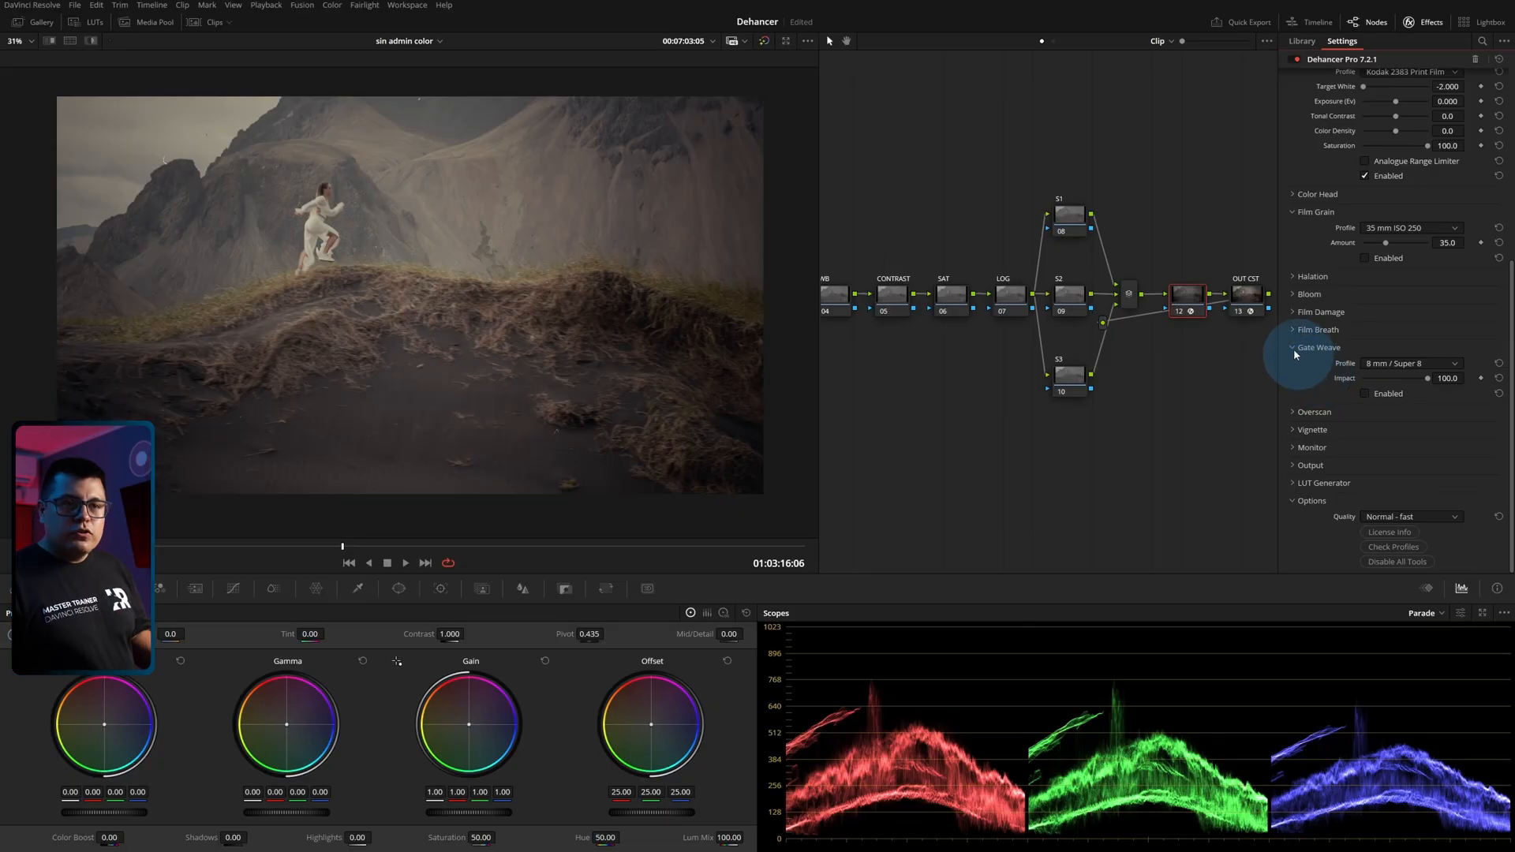
Tidy the open effect sections and preview the image with the False Color IRE, 16 zones monitor.
{"action": "left_click", "coordinate": [1294, 349]}
{"action": "left_click", "coordinate": [1299, 448]}
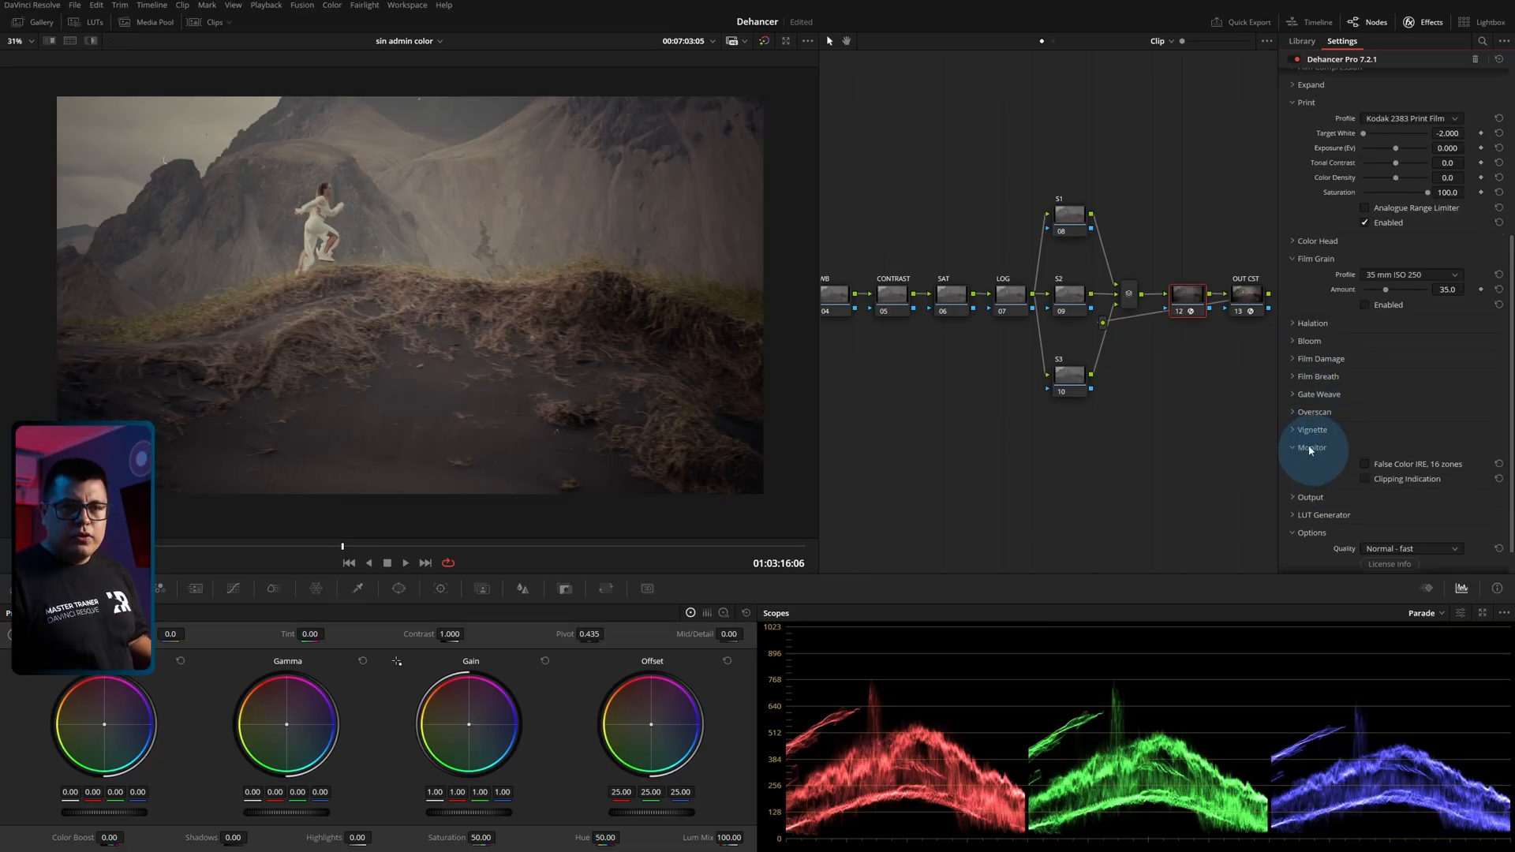
{"action": "left_click", "coordinate": [1365, 466]}
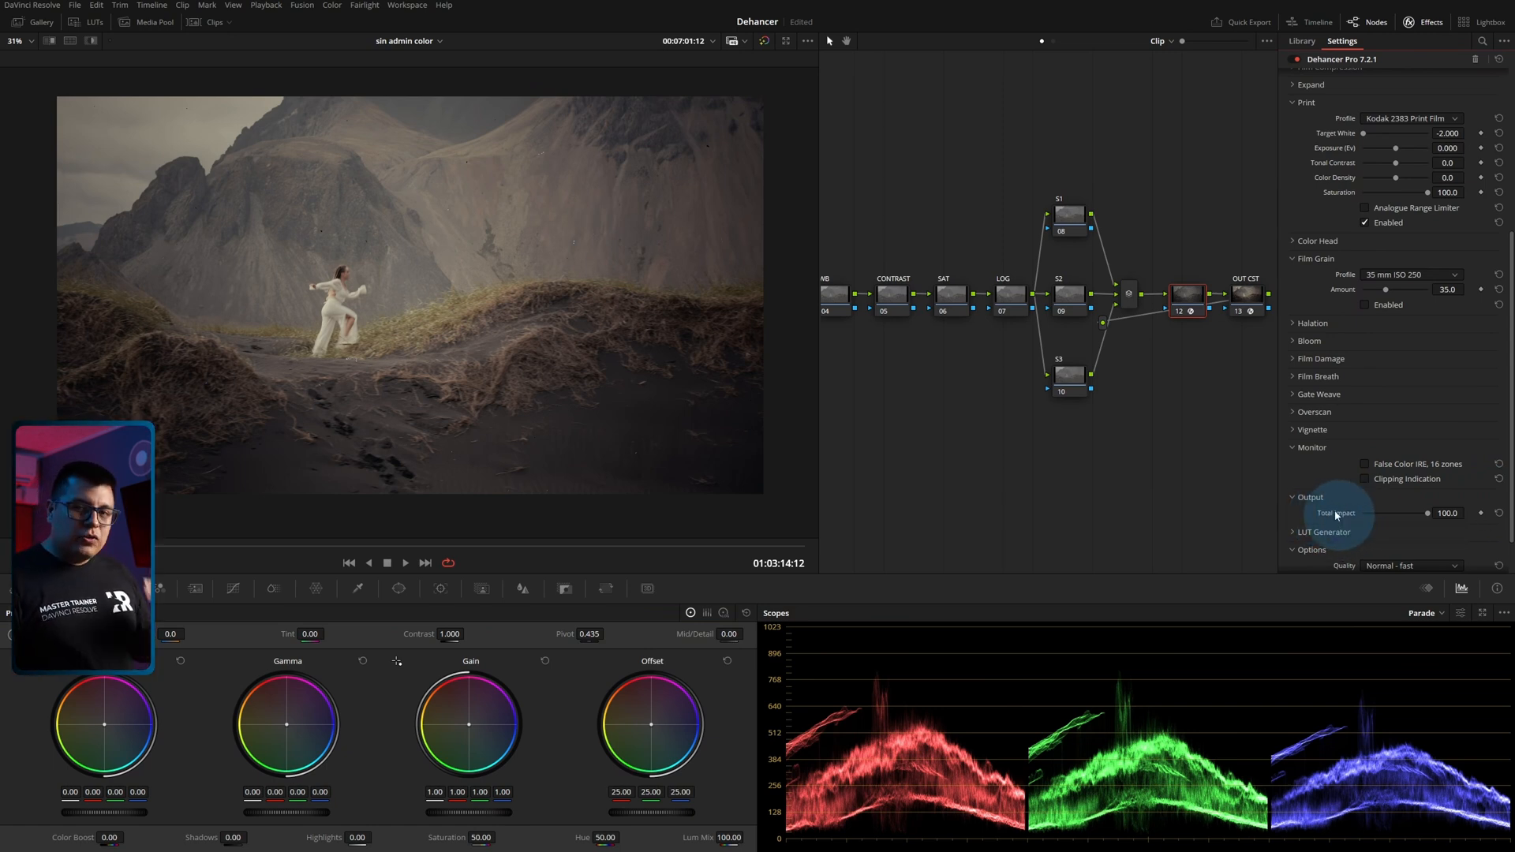
Set the Output's Total Impact to 72.5, expand the LUT Generator and check its LUT Size options.
{"action": "mouse_move", "coordinate": [1429, 519]}
{"action": "left_mouse_down"}
{"action": "mouse_move", "coordinate": [1362, 522]}
{"action": "mouse_move", "coordinate": [1443, 520]}
{"action": "mouse_move", "coordinate": [1416, 520]}
{"action": "left_mouse_up"}
{"action": "scroll", "coordinate": [1341, 493], "scroll_direction": "down", "scroll_amount": 2}
{"action": "left_click", "coordinate": [1294, 483]}
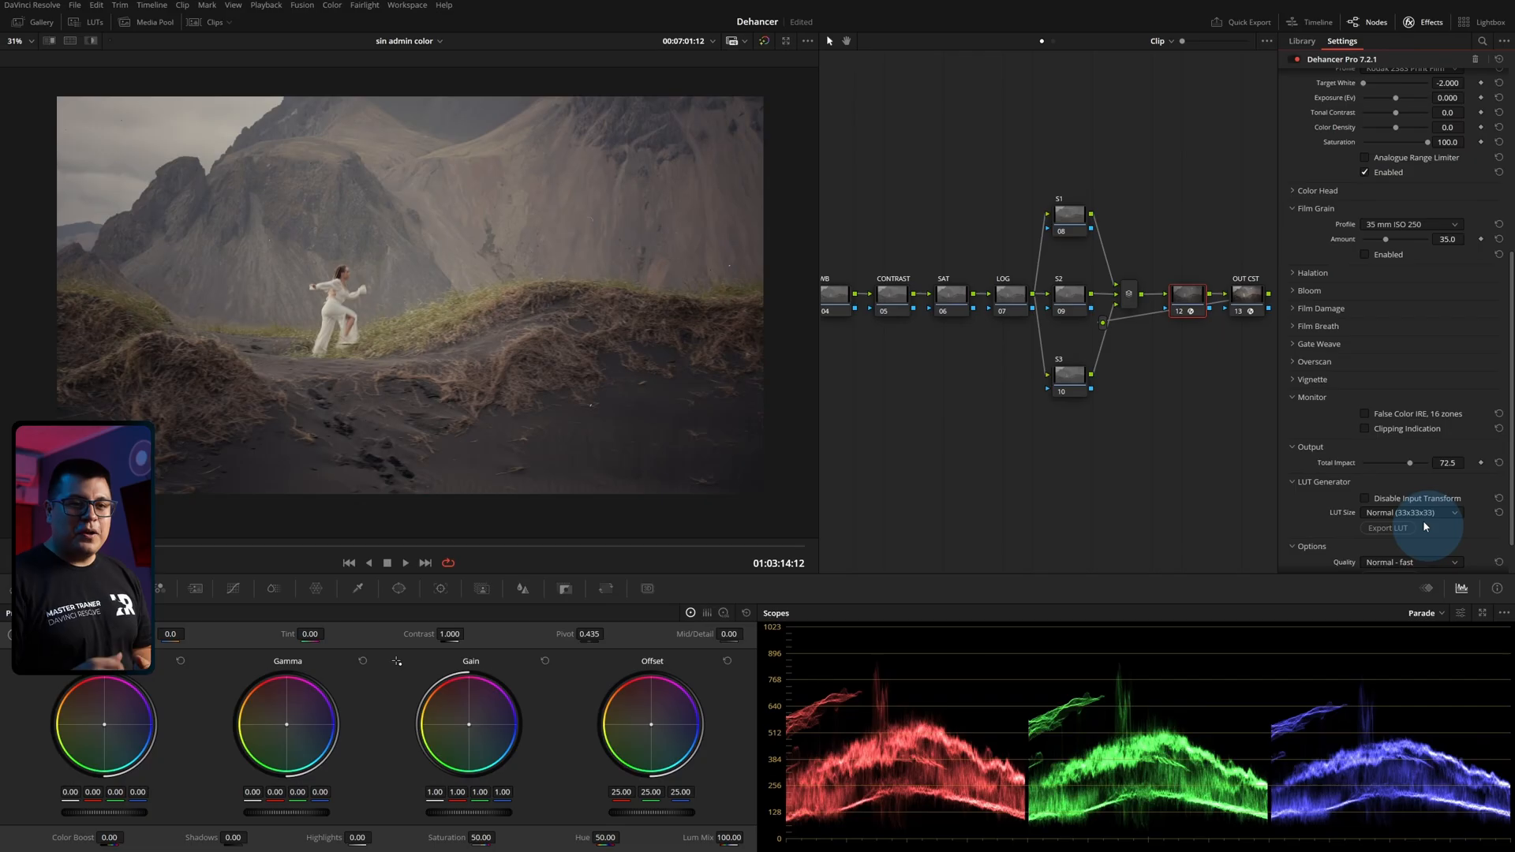
{"action": "left_click", "coordinate": [1380, 513]}
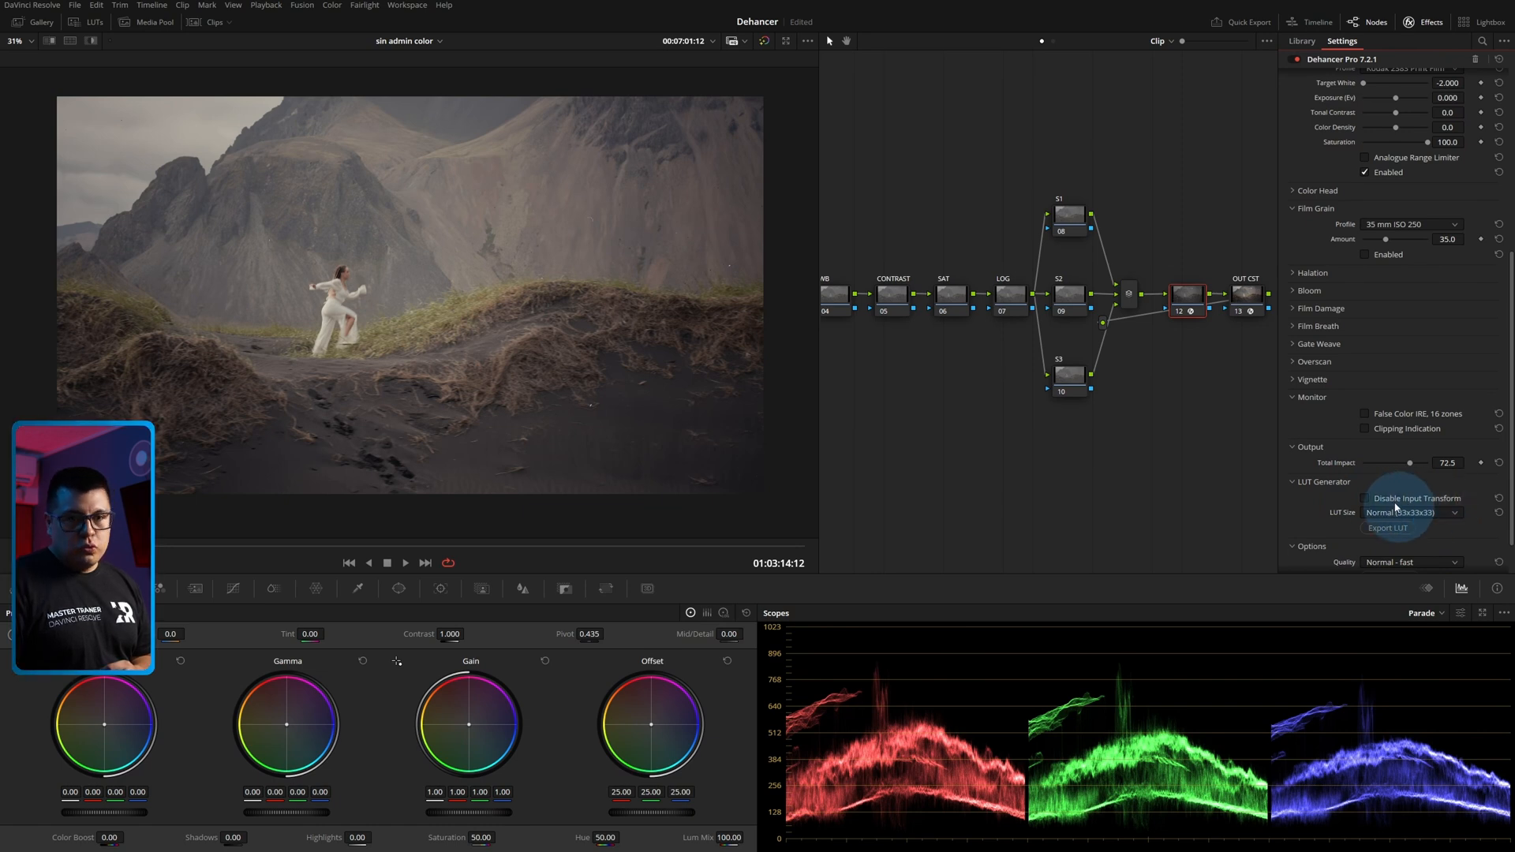
Review the Input Source options and the LUT Generator's Disable Input Transform setting.
{"action": "scroll", "coordinate": [1396, 508], "scroll_direction": "up", "scroll_amount": 5}
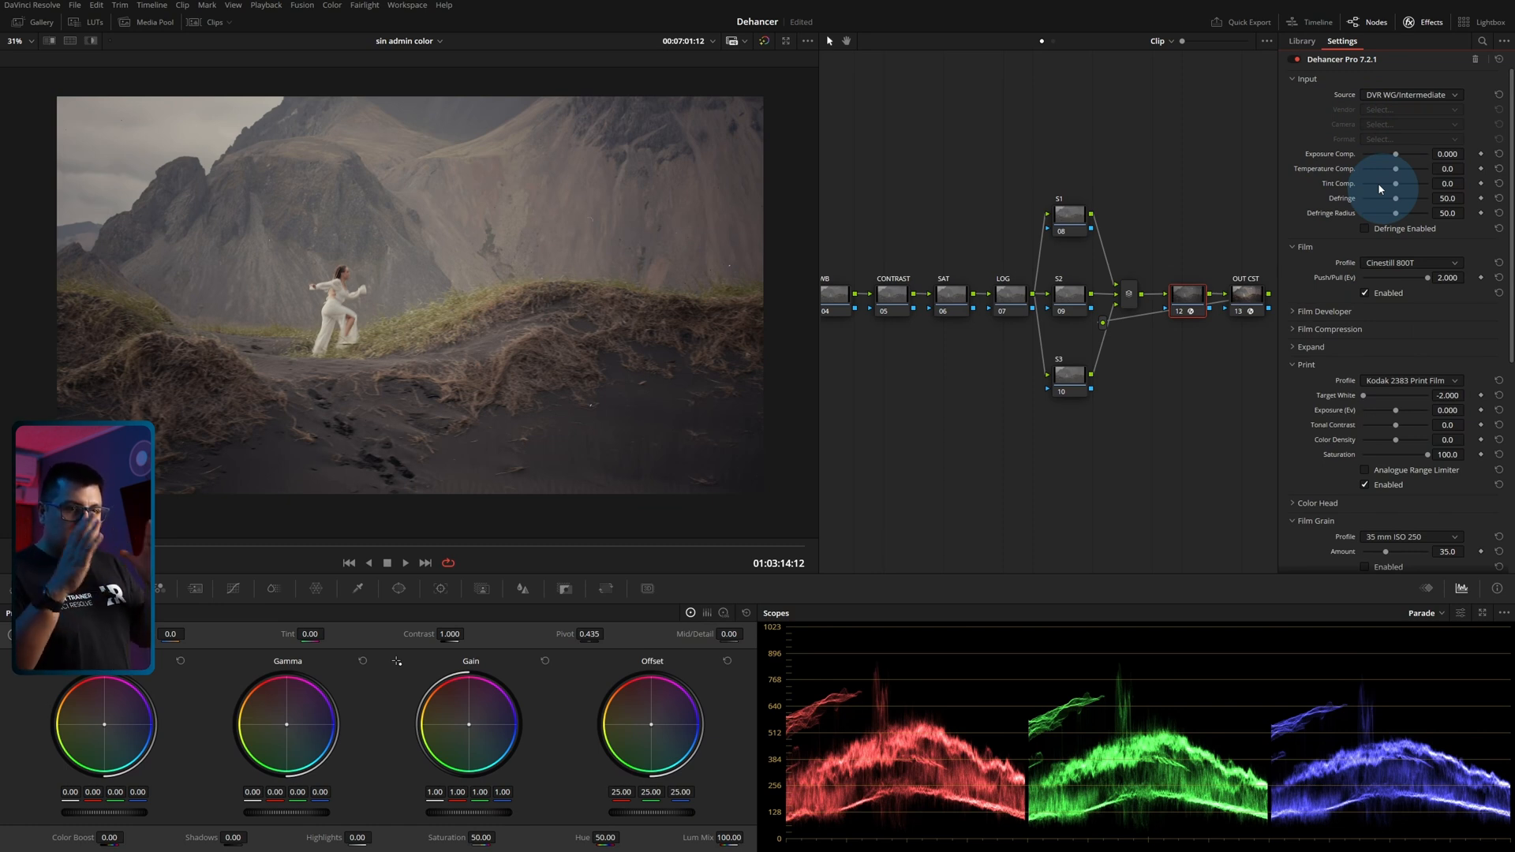
{"action": "left_click", "coordinate": [1402, 96]}
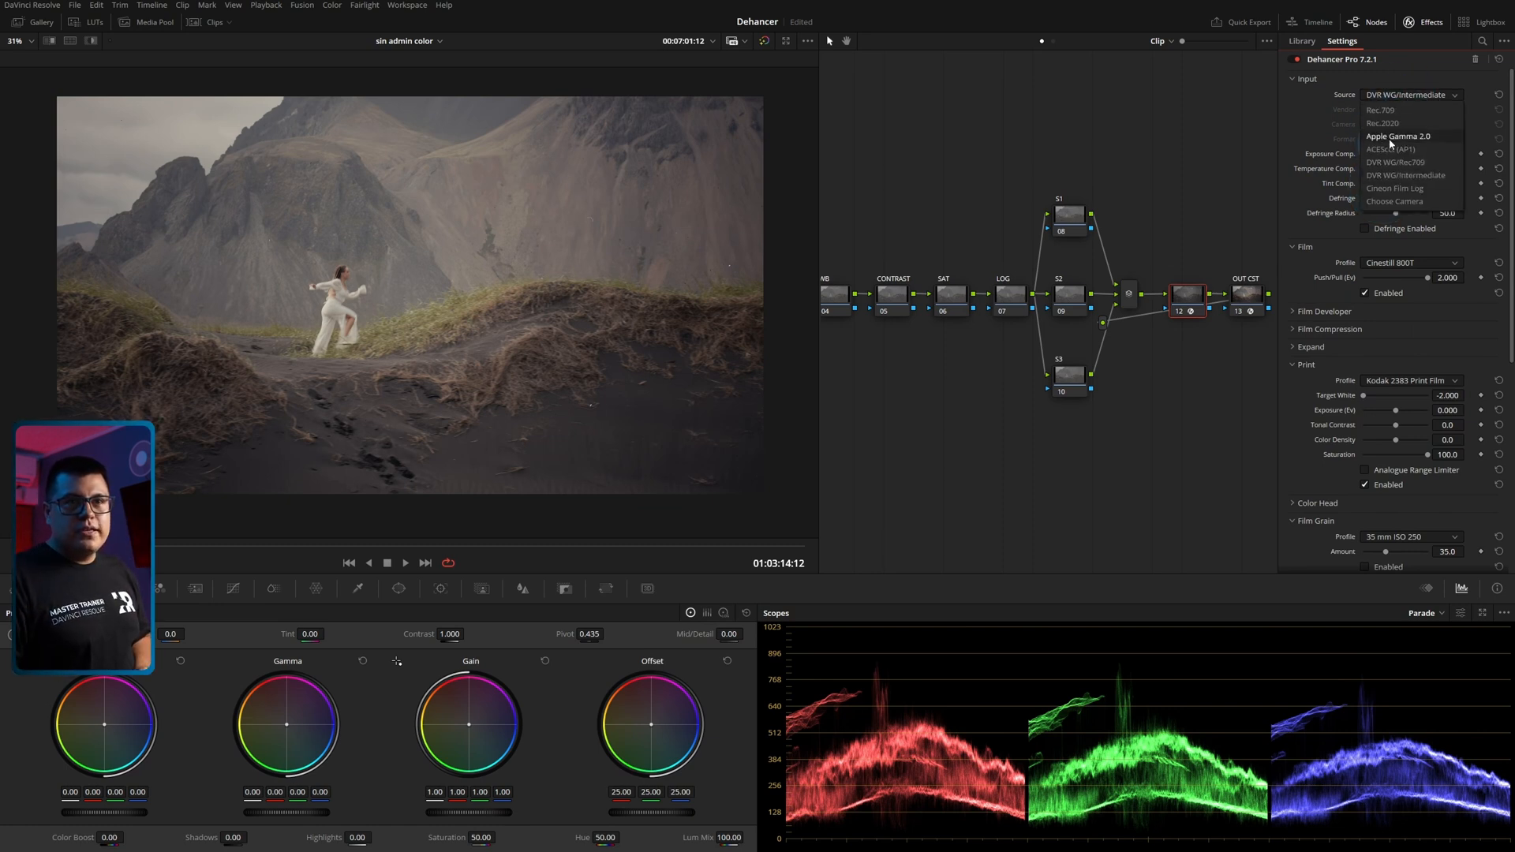
{"action": "left_click", "coordinate": [1389, 94]}
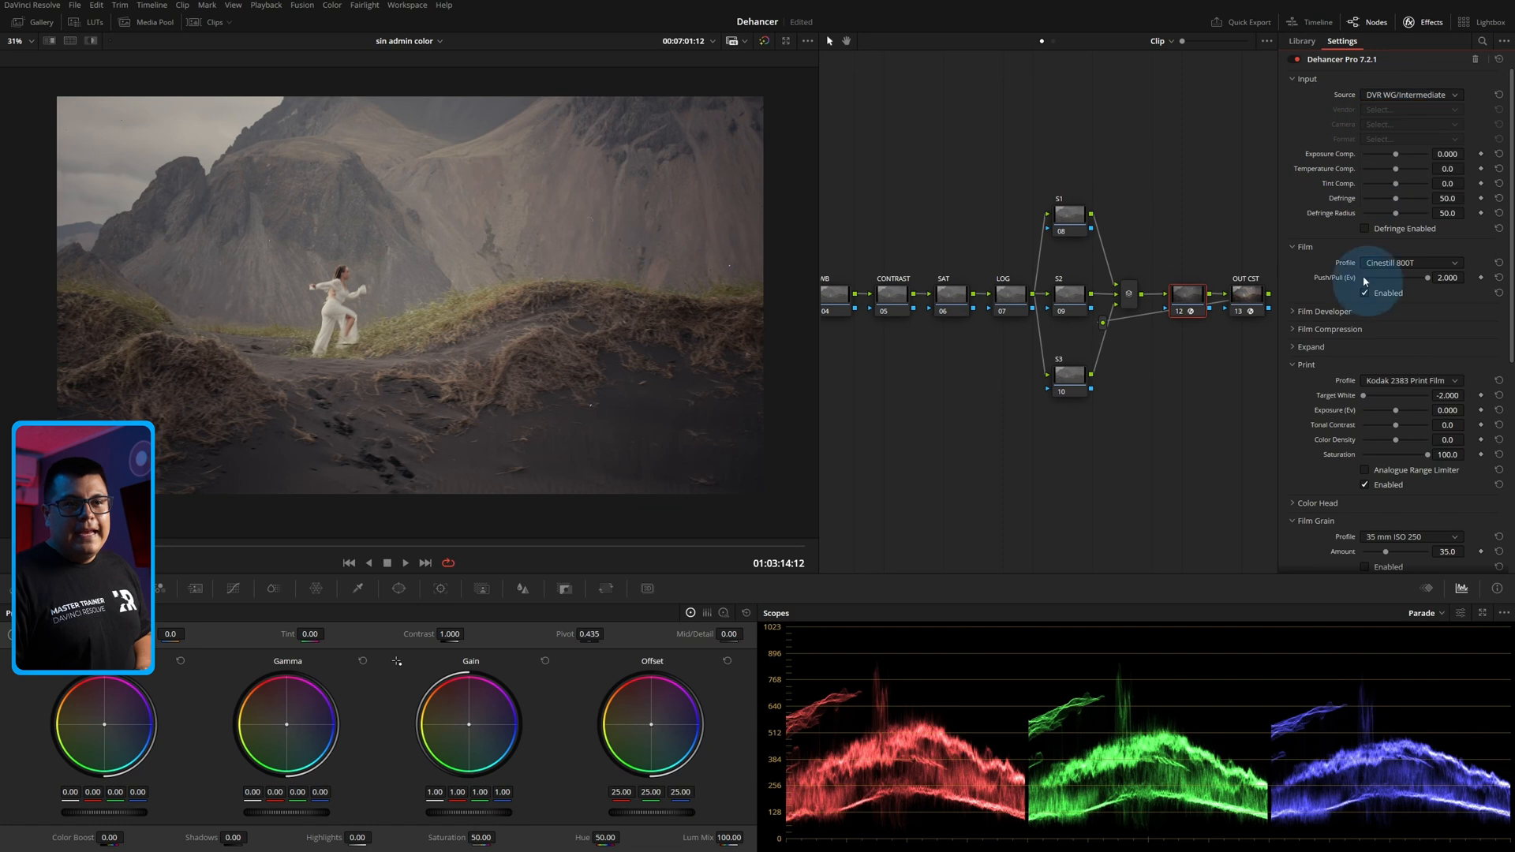
{"action": "scroll", "coordinate": [1410, 497], "scroll_direction": "down", "scroll_amount": 10}
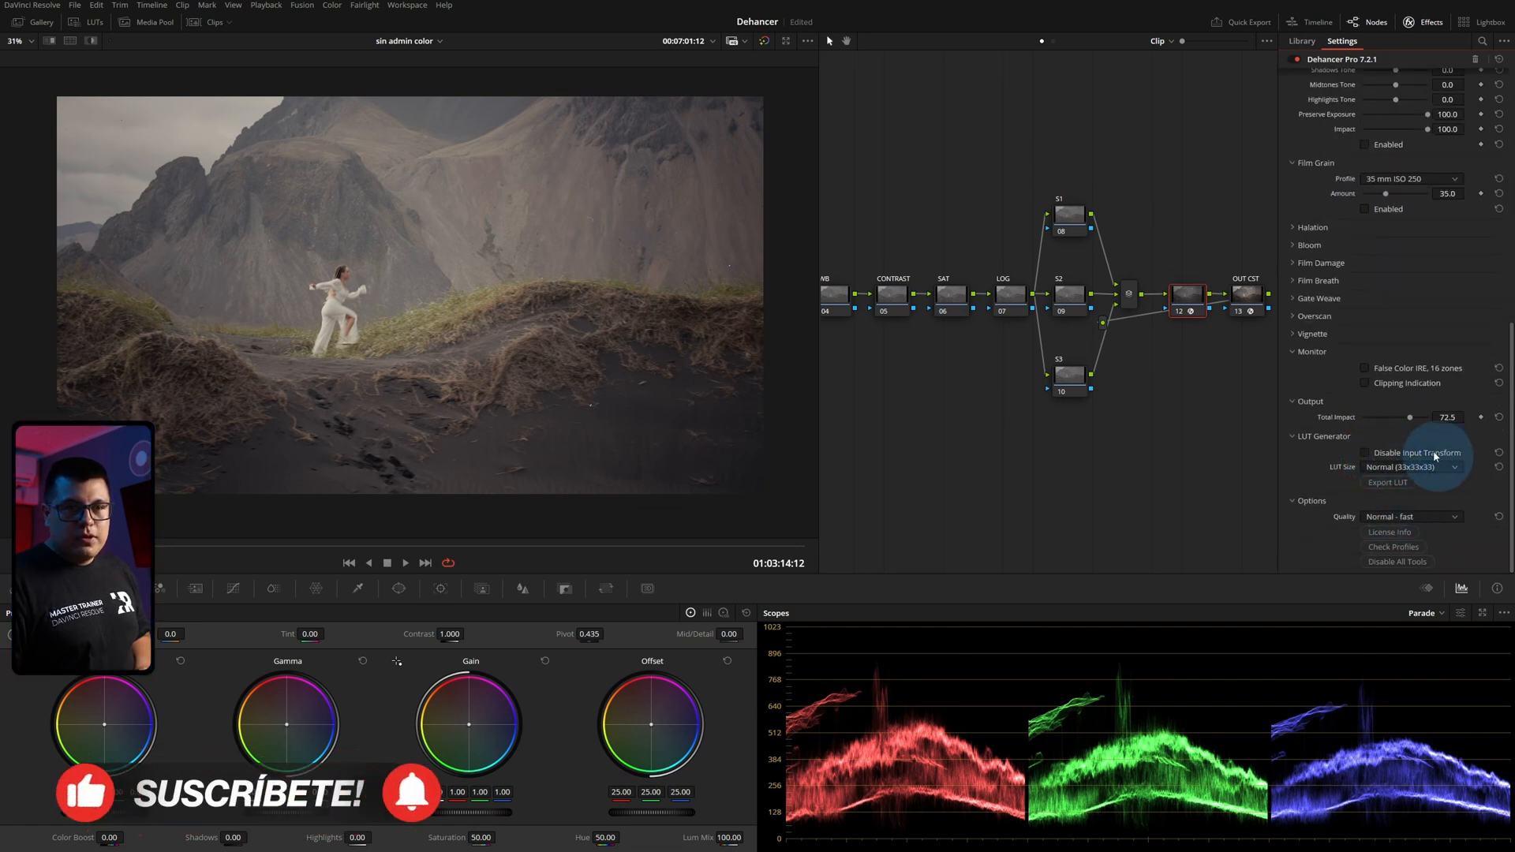
{"action": "left_click", "coordinate": [1365, 454]}
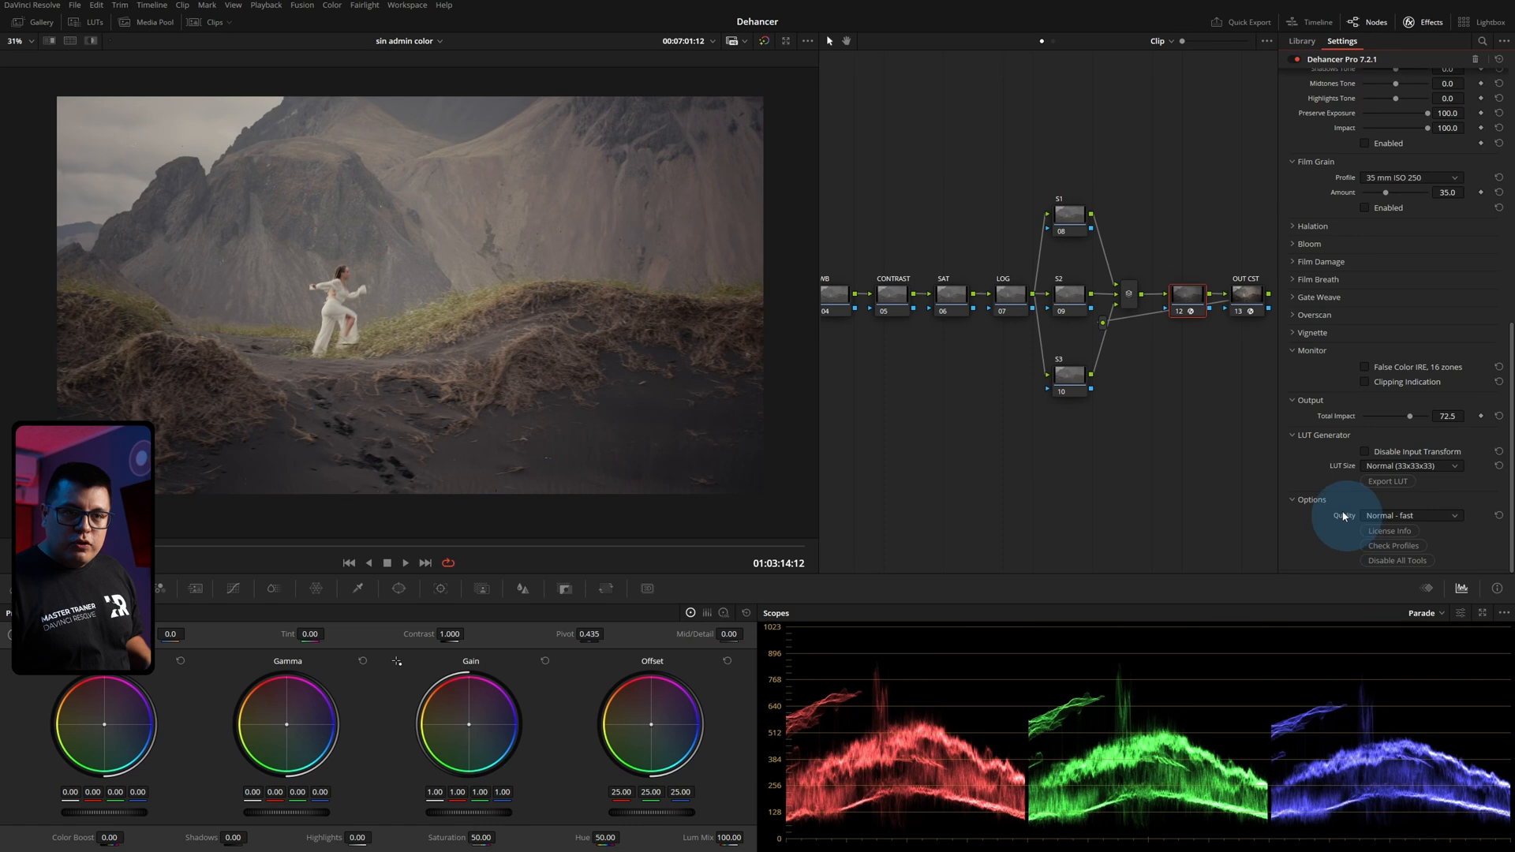
Examine the Normal - fast and High - slow Quality options and run the profile check.
{"action": "left_click", "coordinate": [1403, 517]}
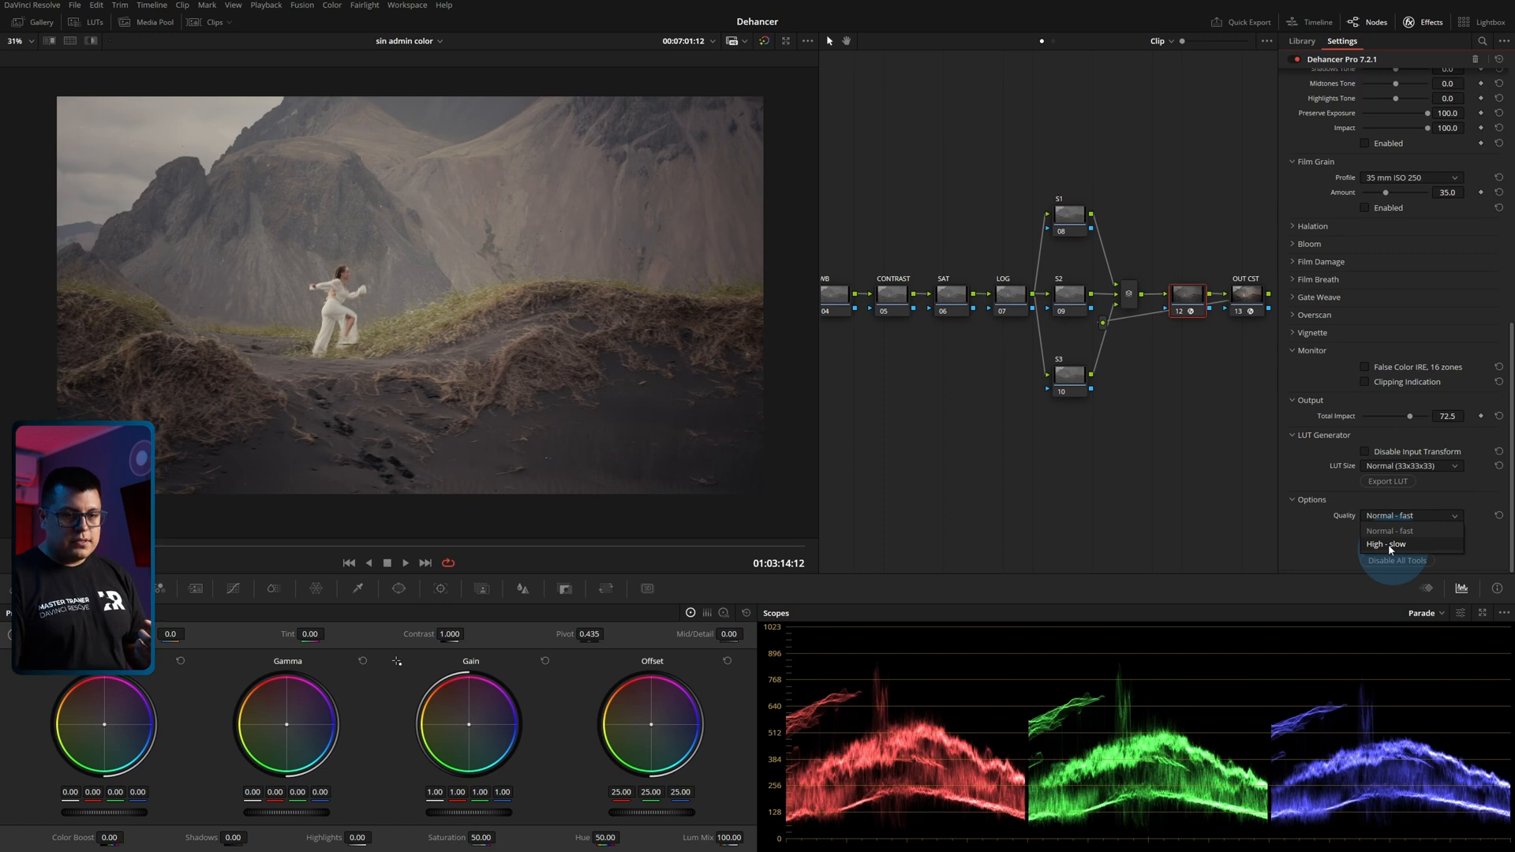
{"action": "left_click", "coordinate": [1390, 543]}
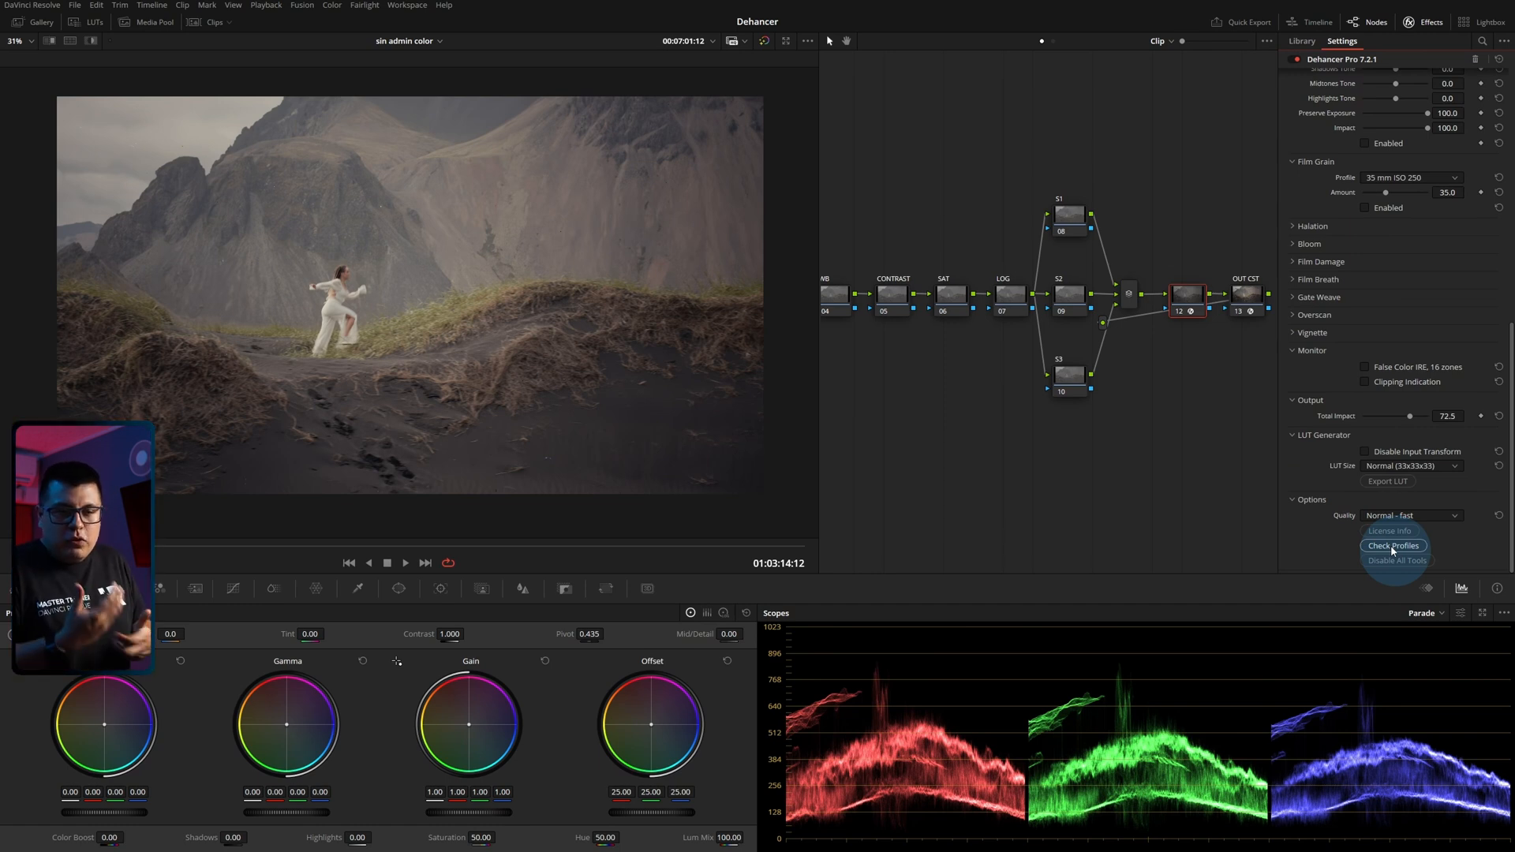
{"action": "left_click", "coordinate": [1392, 545]}
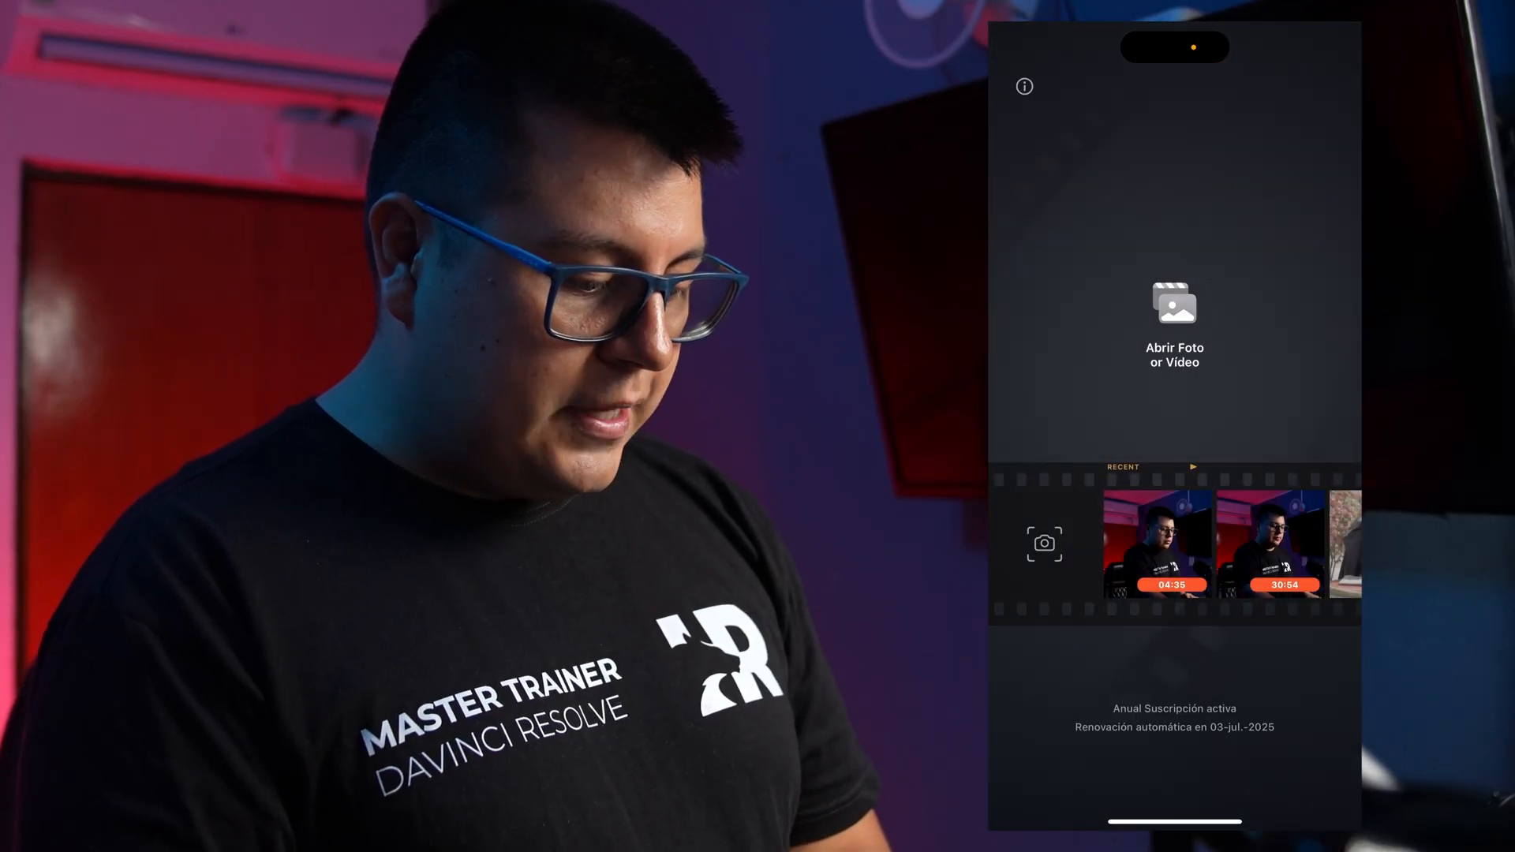
Switch to the Dehancer mobile app, browse the recent media and open the 00:07 clip of the woman at the table.
{"action": "scroll", "coordinate": [1175, 545], "scroll_direction": "right", "scroll_amount": 3}
{"action": "scroll", "coordinate": [1175, 545], "scroll_direction": "left", "scroll_amount": 2}
{"action": "scroll", "coordinate": [1175, 544], "scroll_direction": "right", "scroll_amount": 2}
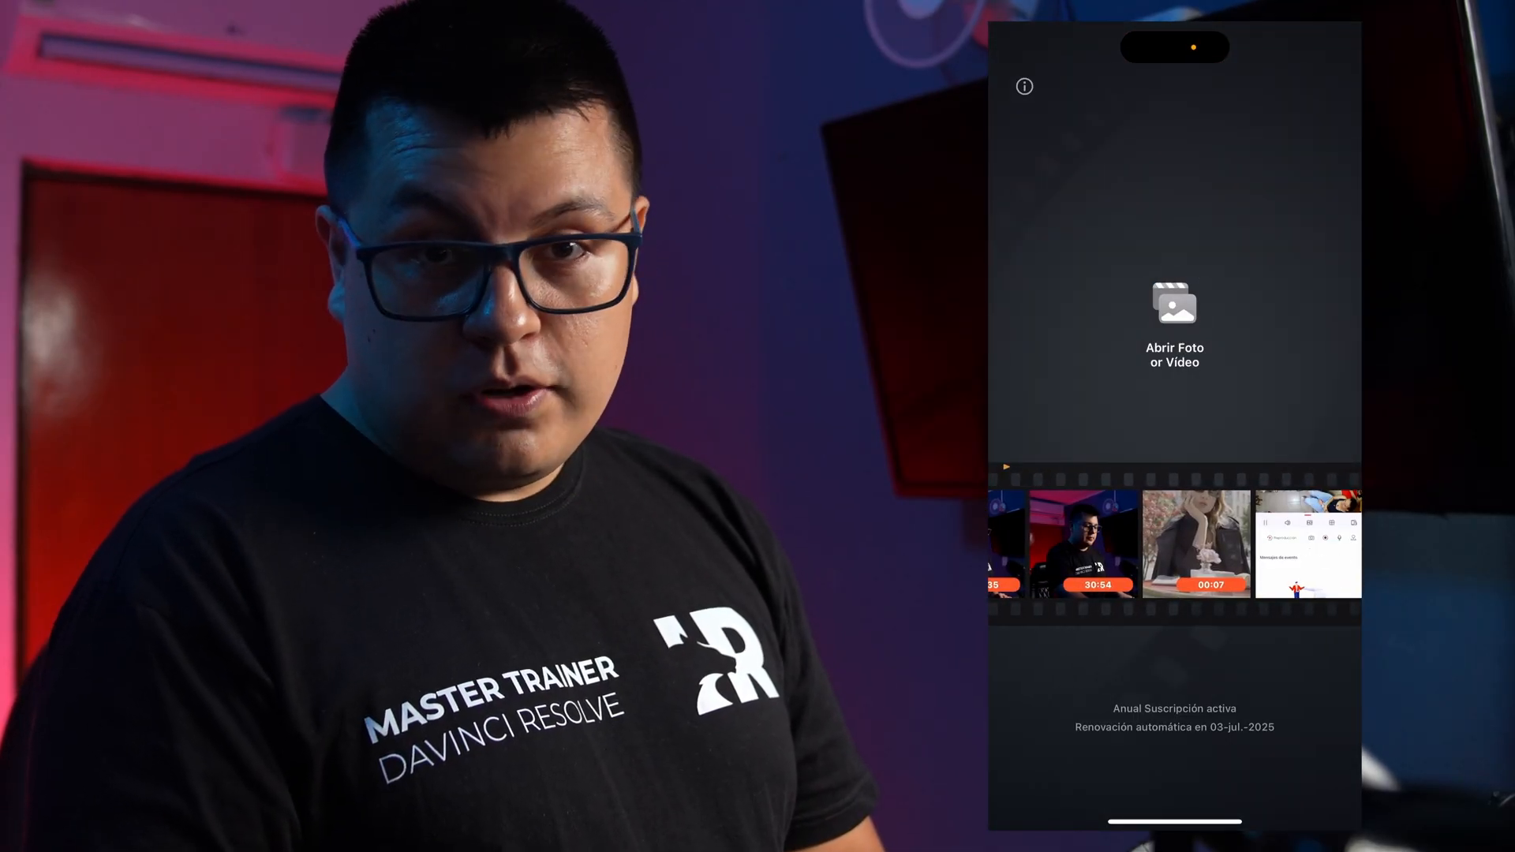
{"action": "scroll", "coordinate": [1175, 544], "scroll_direction": "left", "scroll_amount": 1}
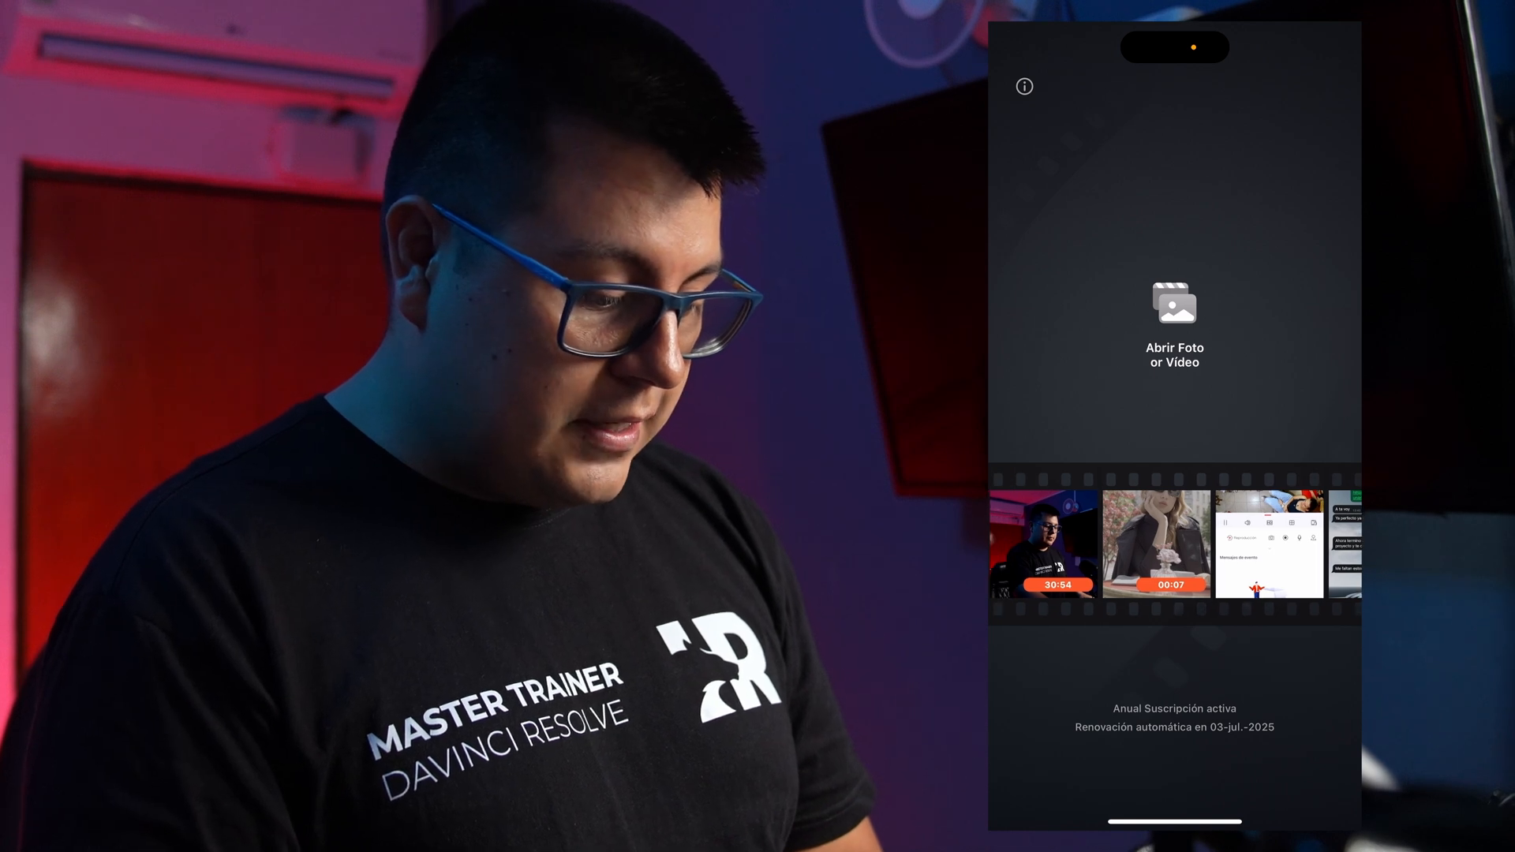
{"action": "left_click", "coordinate": [1156, 544]}
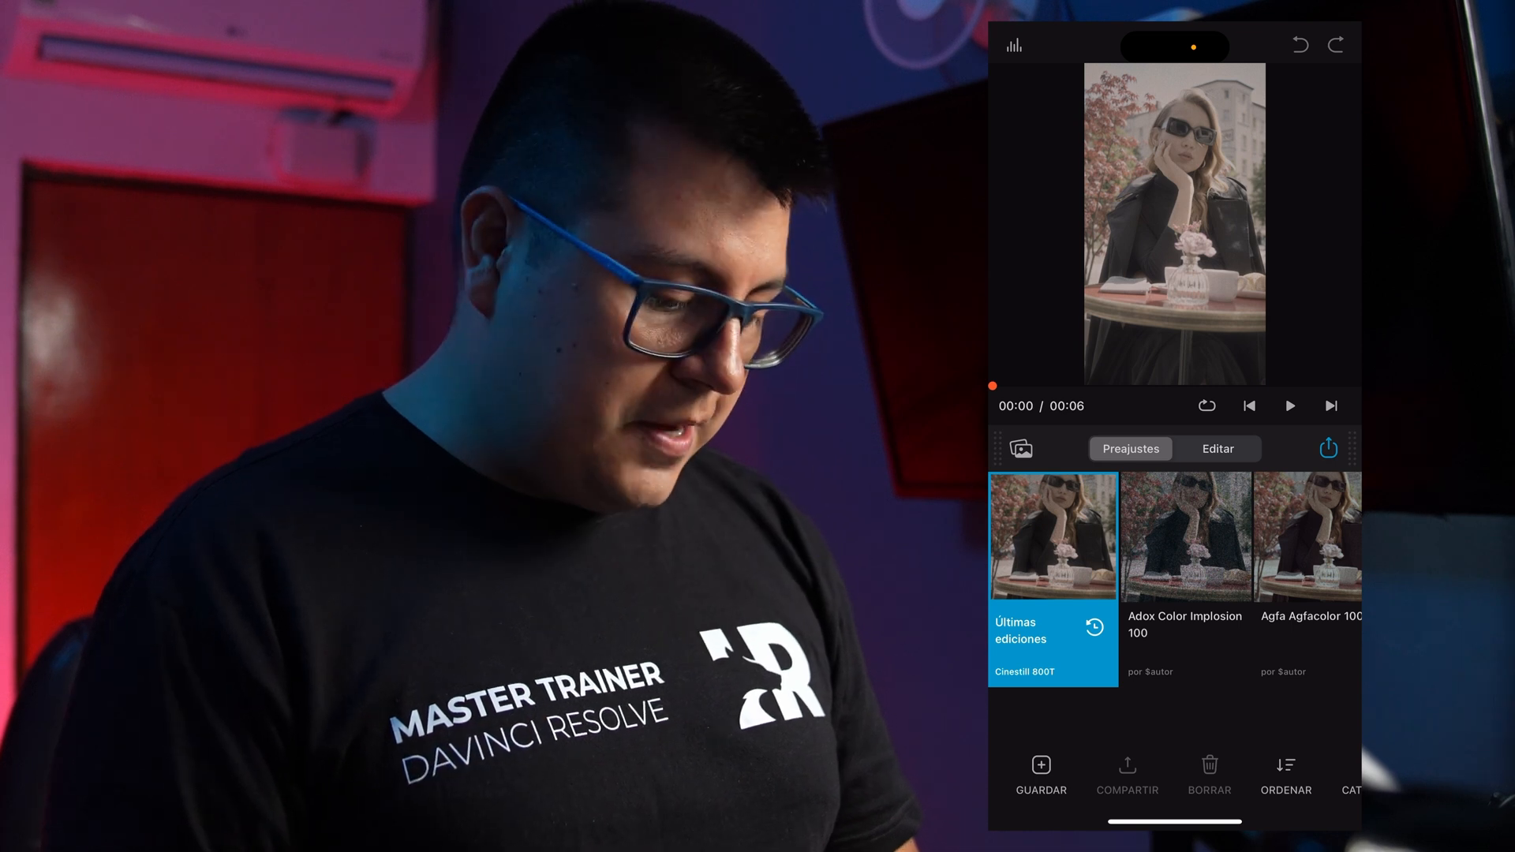
Look through the film presets for the clip and open its manual editing controls.
{"action": "scroll", "coordinate": [1175, 580], "scroll_direction": "right", "scroll_amount": 7}
{"action": "scroll", "coordinate": [1174, 580], "scroll_direction": "left", "scroll_amount": 9}
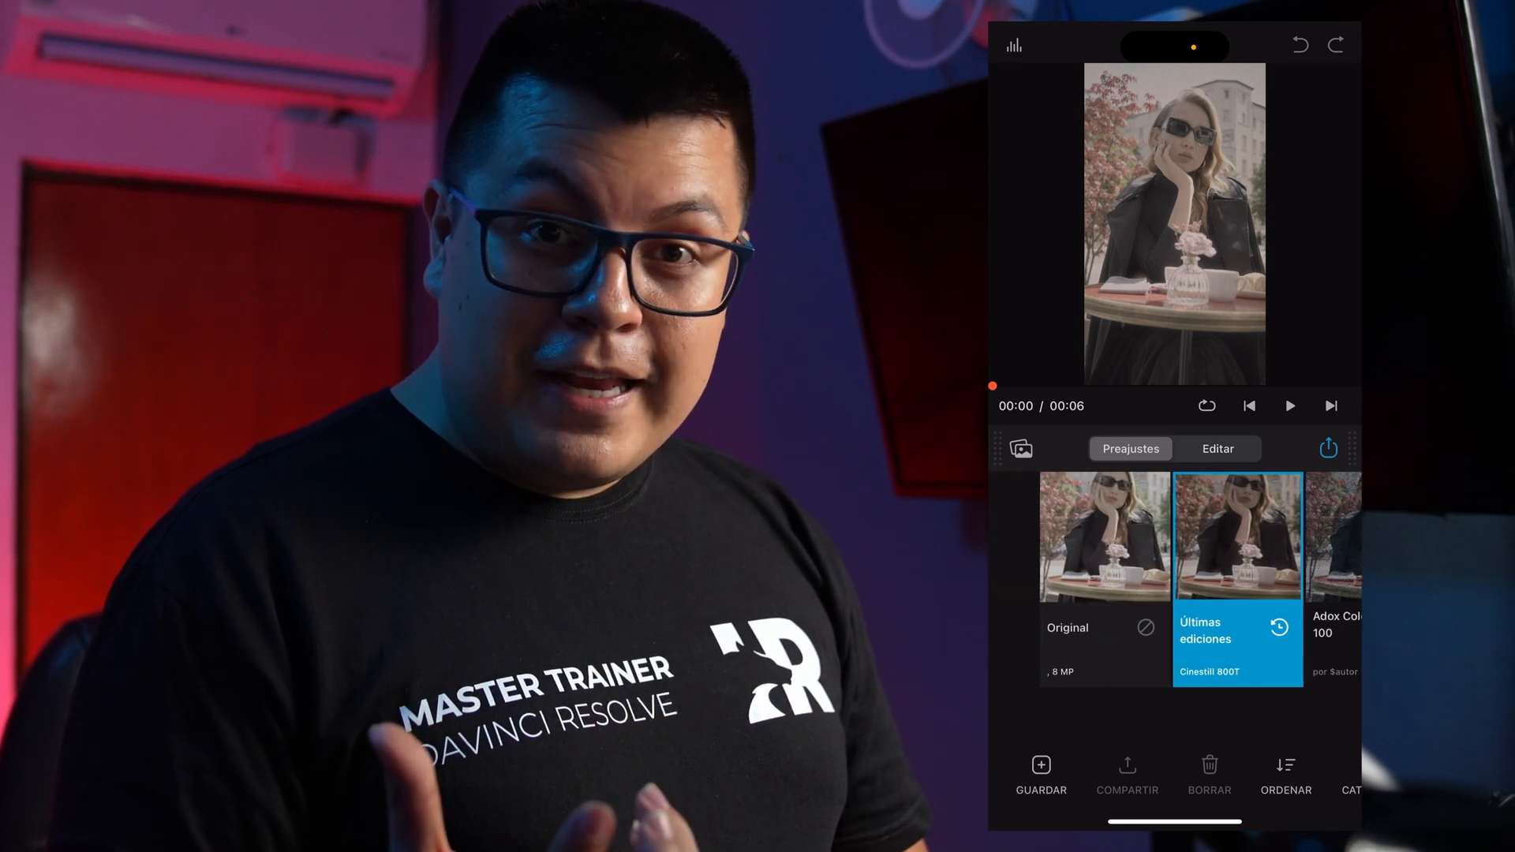
{"action": "scroll", "coordinate": [1174, 580], "scroll_direction": "right", "scroll_amount": 1}
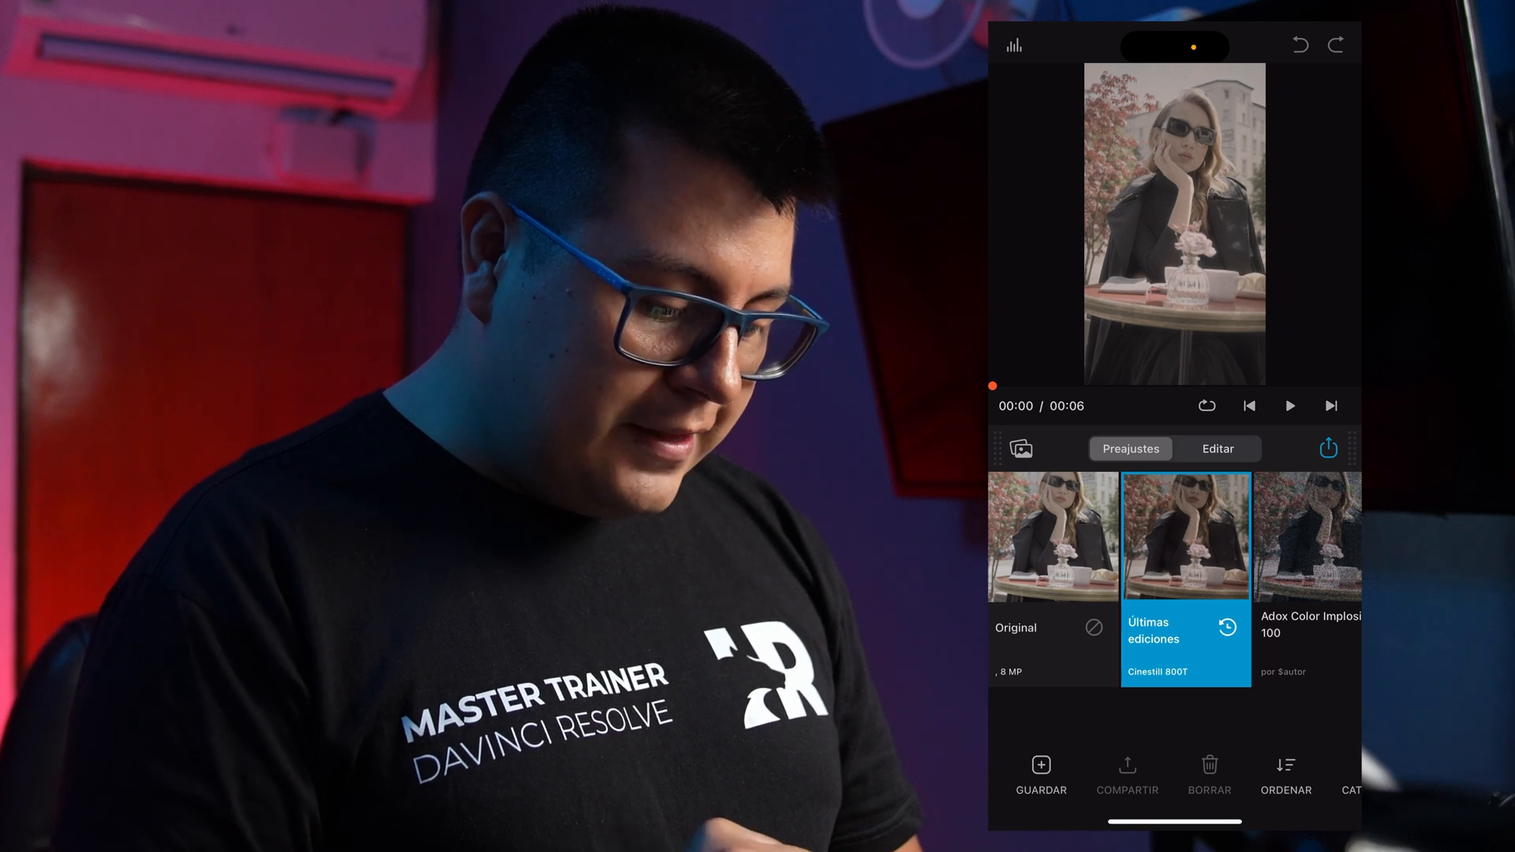
{"action": "left_click", "coordinate": [1218, 449]}
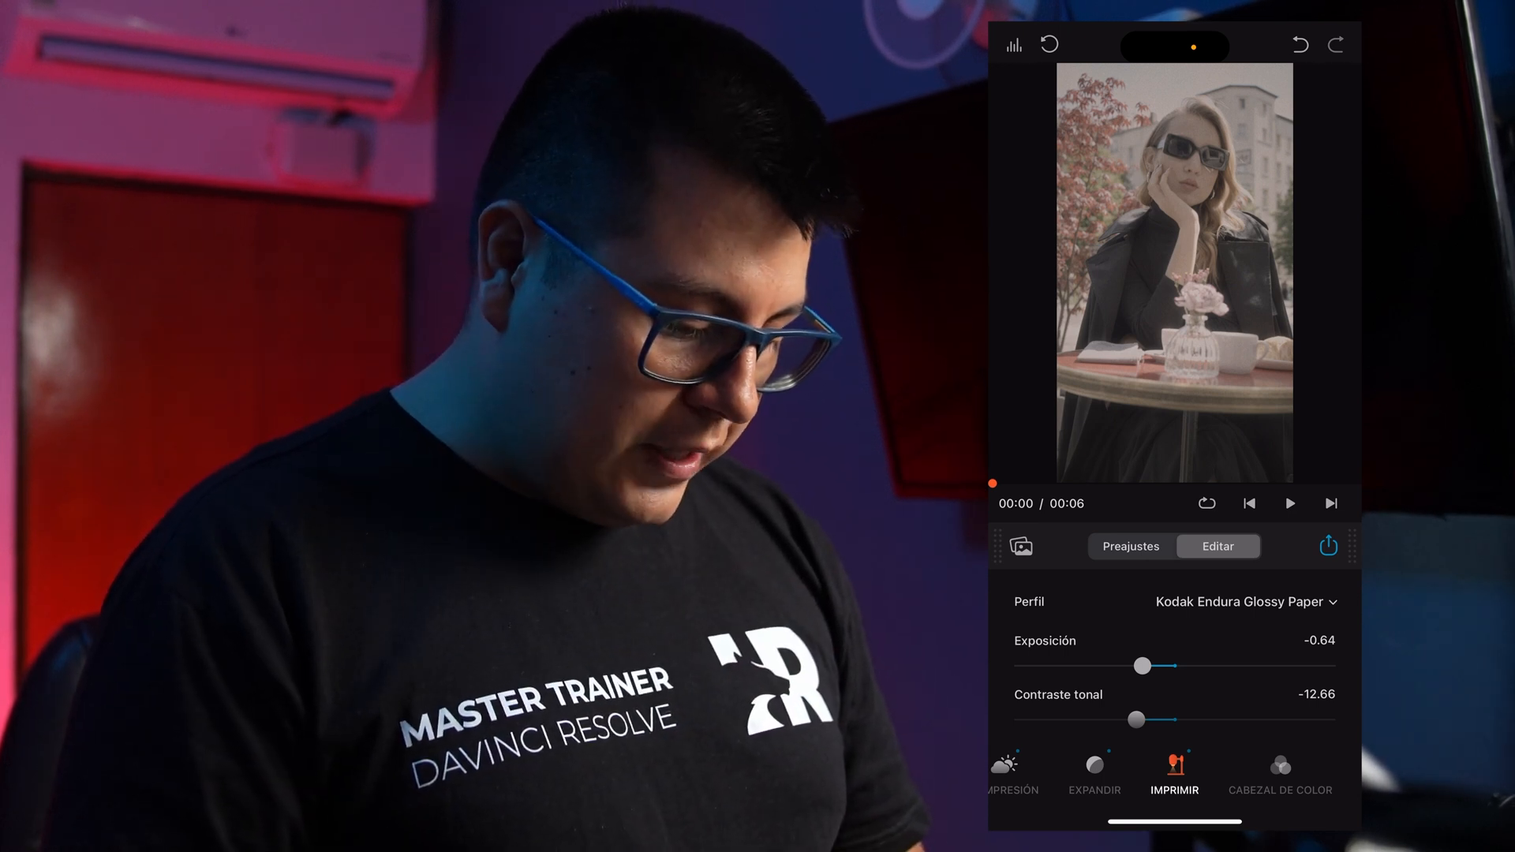
Browse the camera source profiles for the clip and set the source to the SONY CINEMA-LINE-FX3 S-Log3 profile.
{"action": "scroll", "coordinate": [1174, 777], "scroll_direction": "left", "scroll_amount": 5}
{"action": "left_click", "coordinate": [1122, 774]}
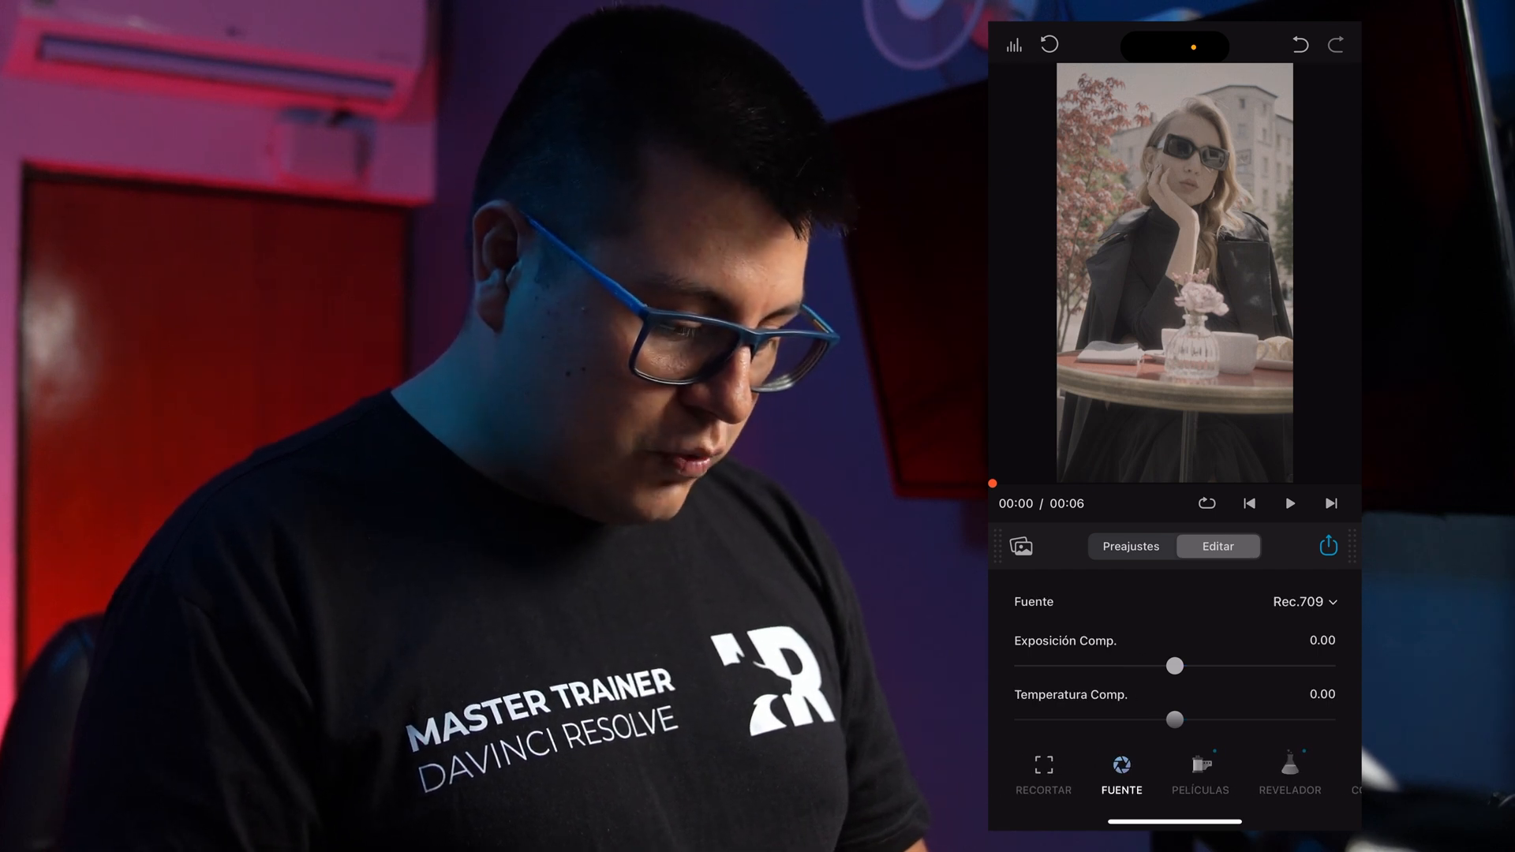
{"action": "left_click", "coordinate": [1304, 602]}
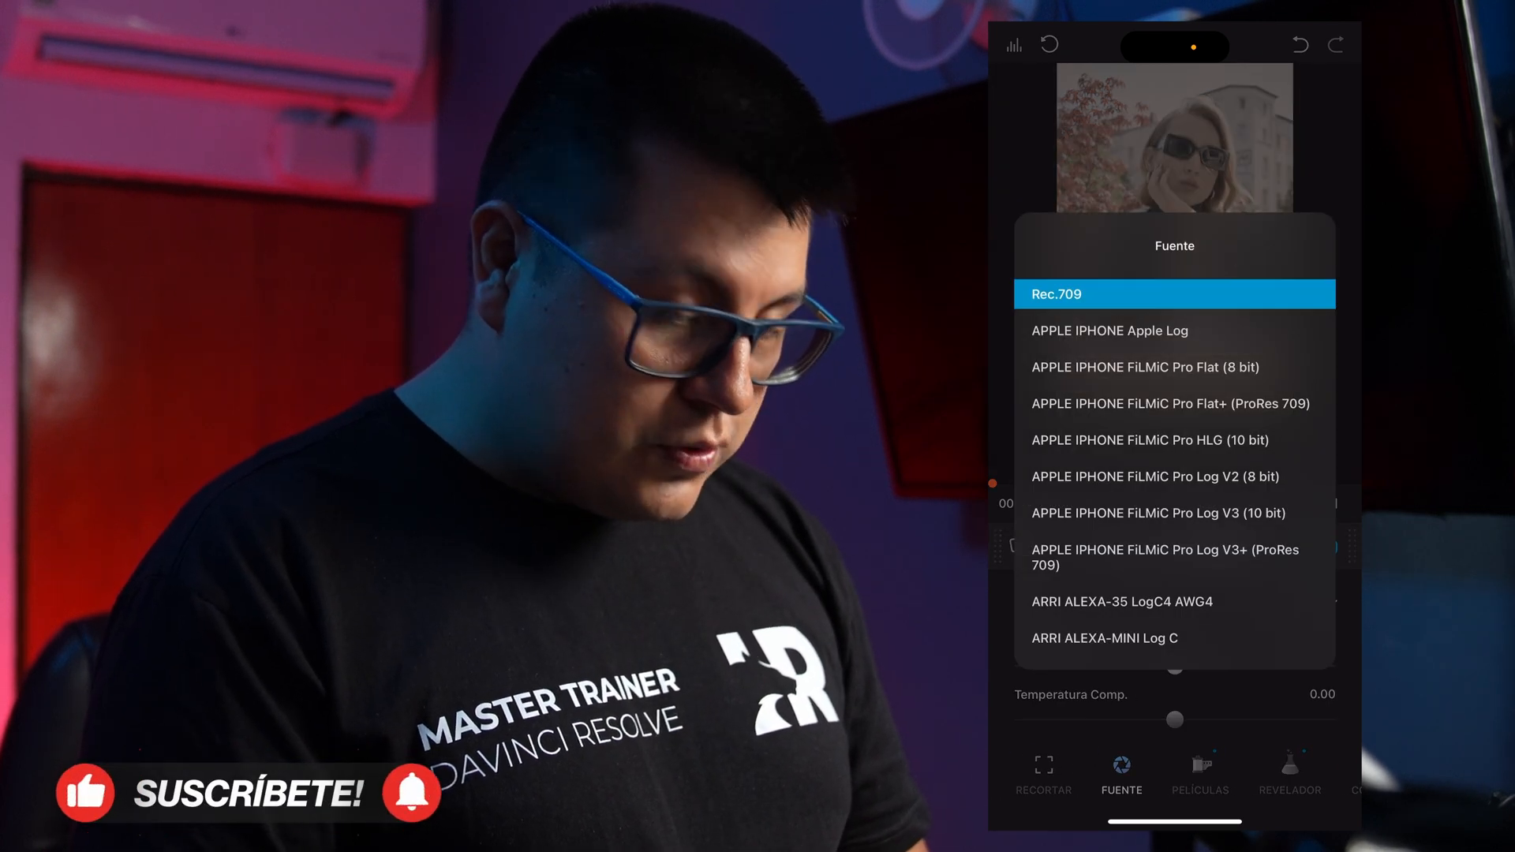
{"action": "scroll", "coordinate": [1174, 473], "scroll_direction": "down", "scroll_amount": 10}
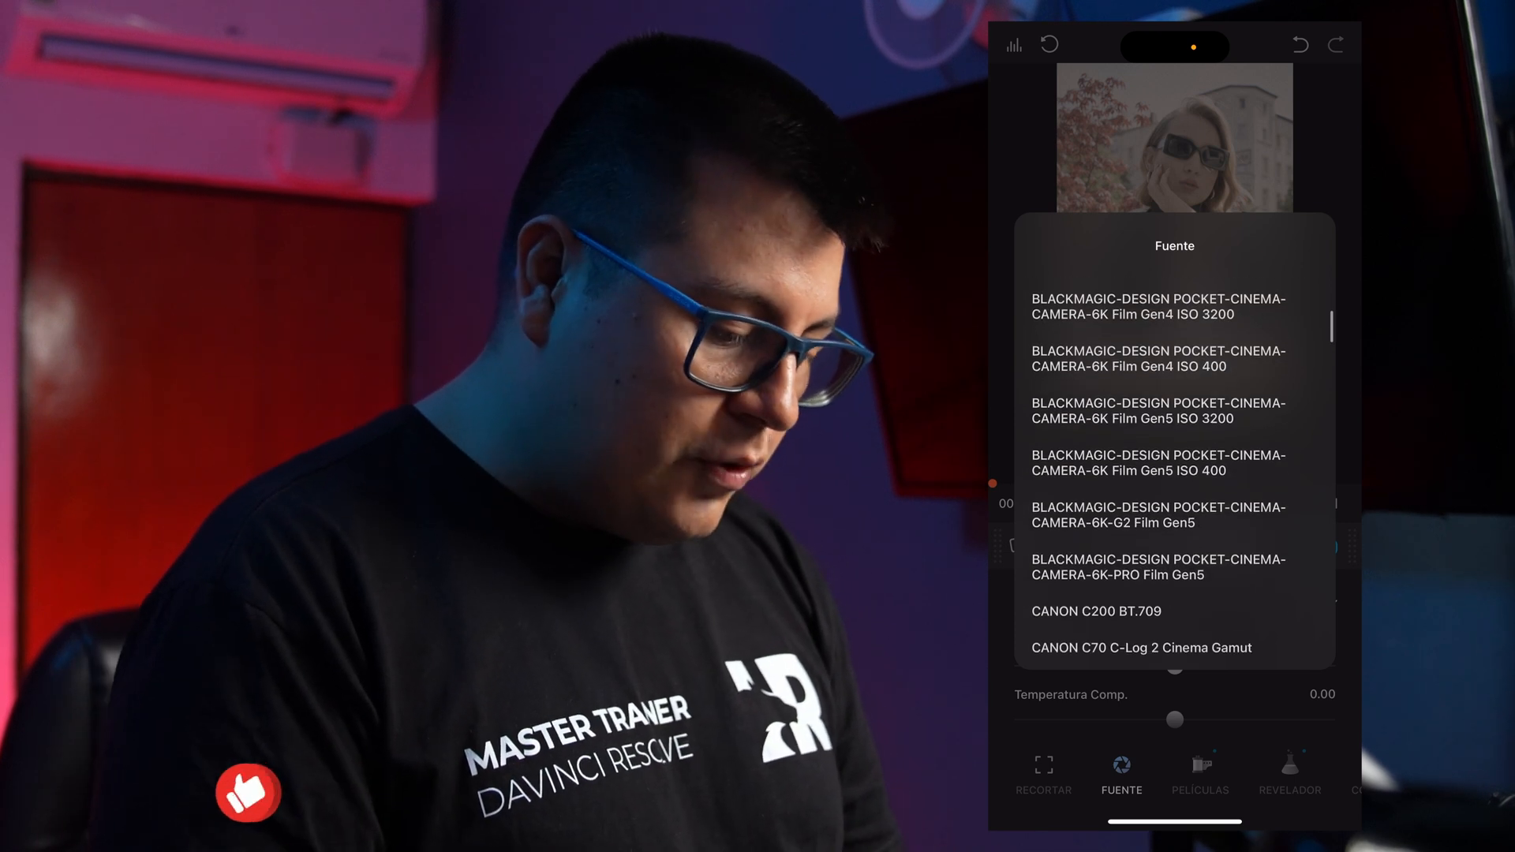
{"action": "scroll", "coordinate": [1174, 474], "scroll_direction": "up", "scroll_amount": 5}
{"action": "scroll", "coordinate": [1174, 473], "scroll_direction": "down", "scroll_amount": 8}
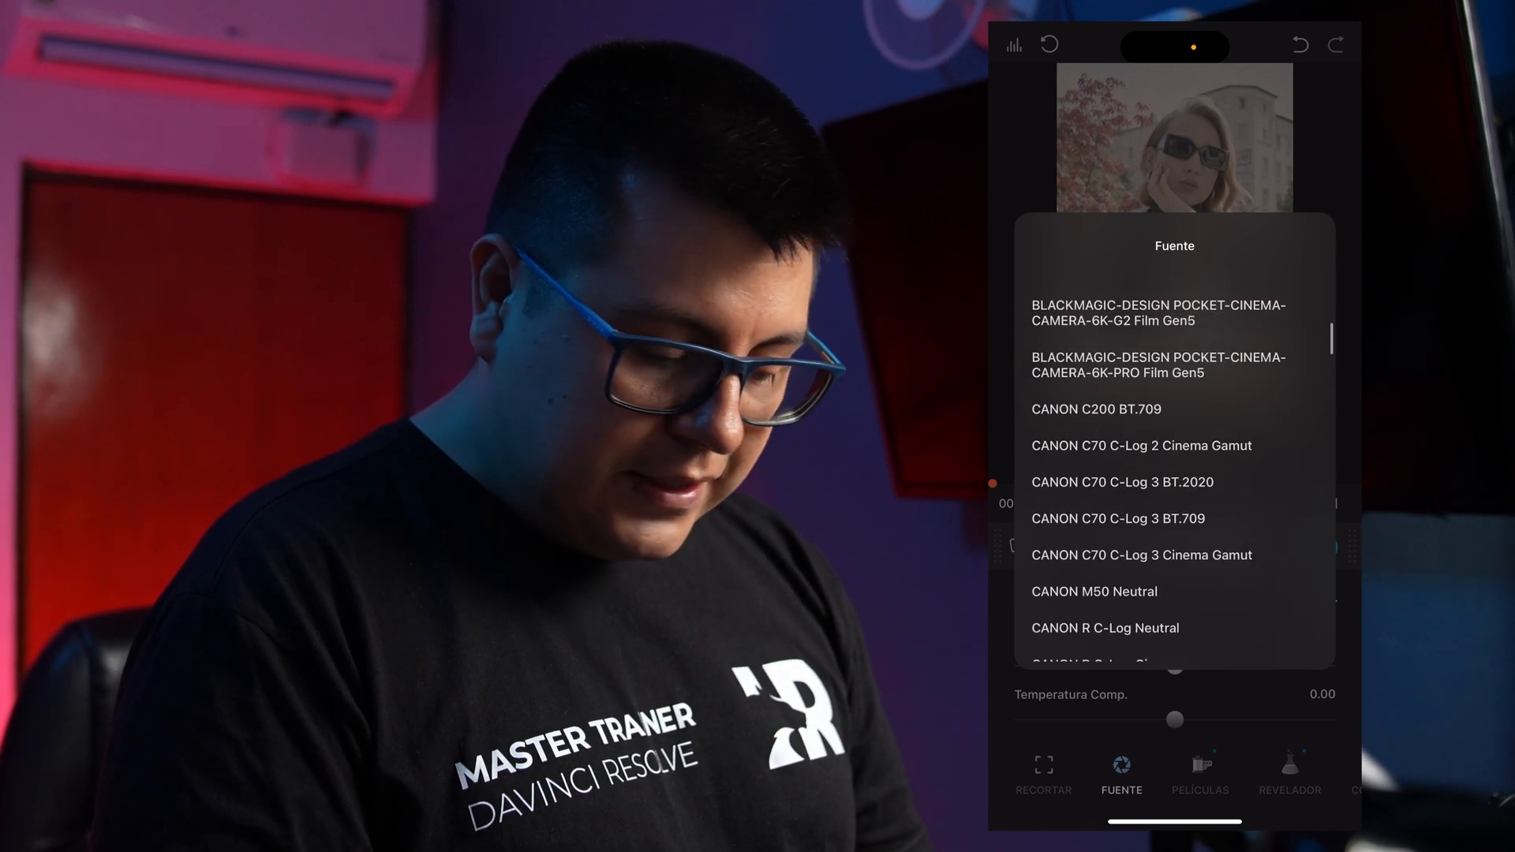
{"action": "scroll", "coordinate": [1175, 474], "scroll_direction": "down", "scroll_amount": 10}
{"action": "scroll", "coordinate": [1174, 473], "scroll_direction": "down", "scroll_amount": 15}
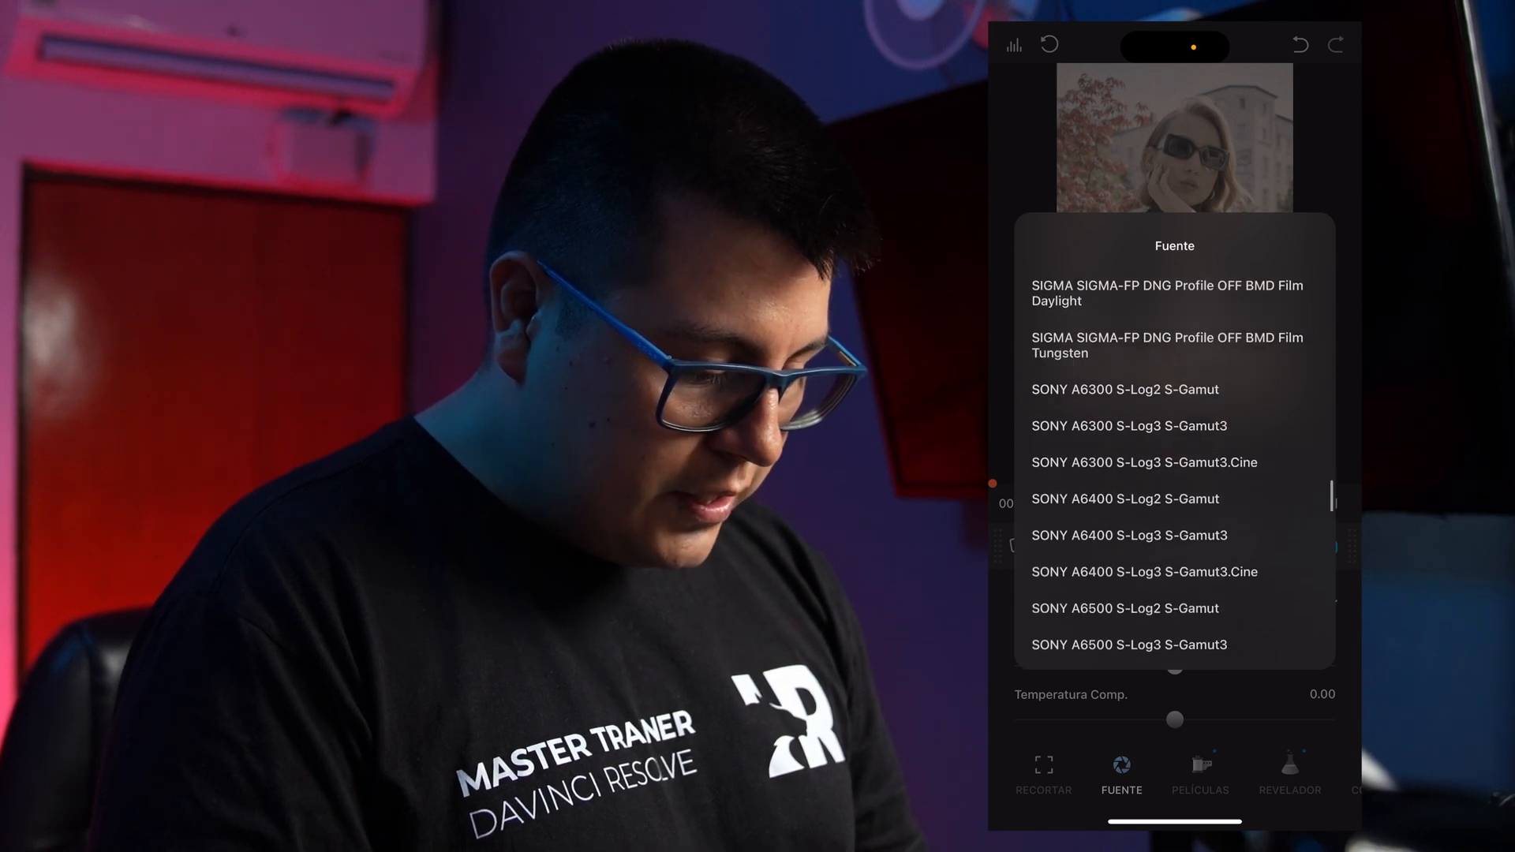
{"action": "scroll", "coordinate": [1174, 474], "scroll_direction": "down", "scroll_amount": 8}
{"action": "scroll", "coordinate": [1174, 473], "scroll_direction": "down", "scroll_amount": 6}
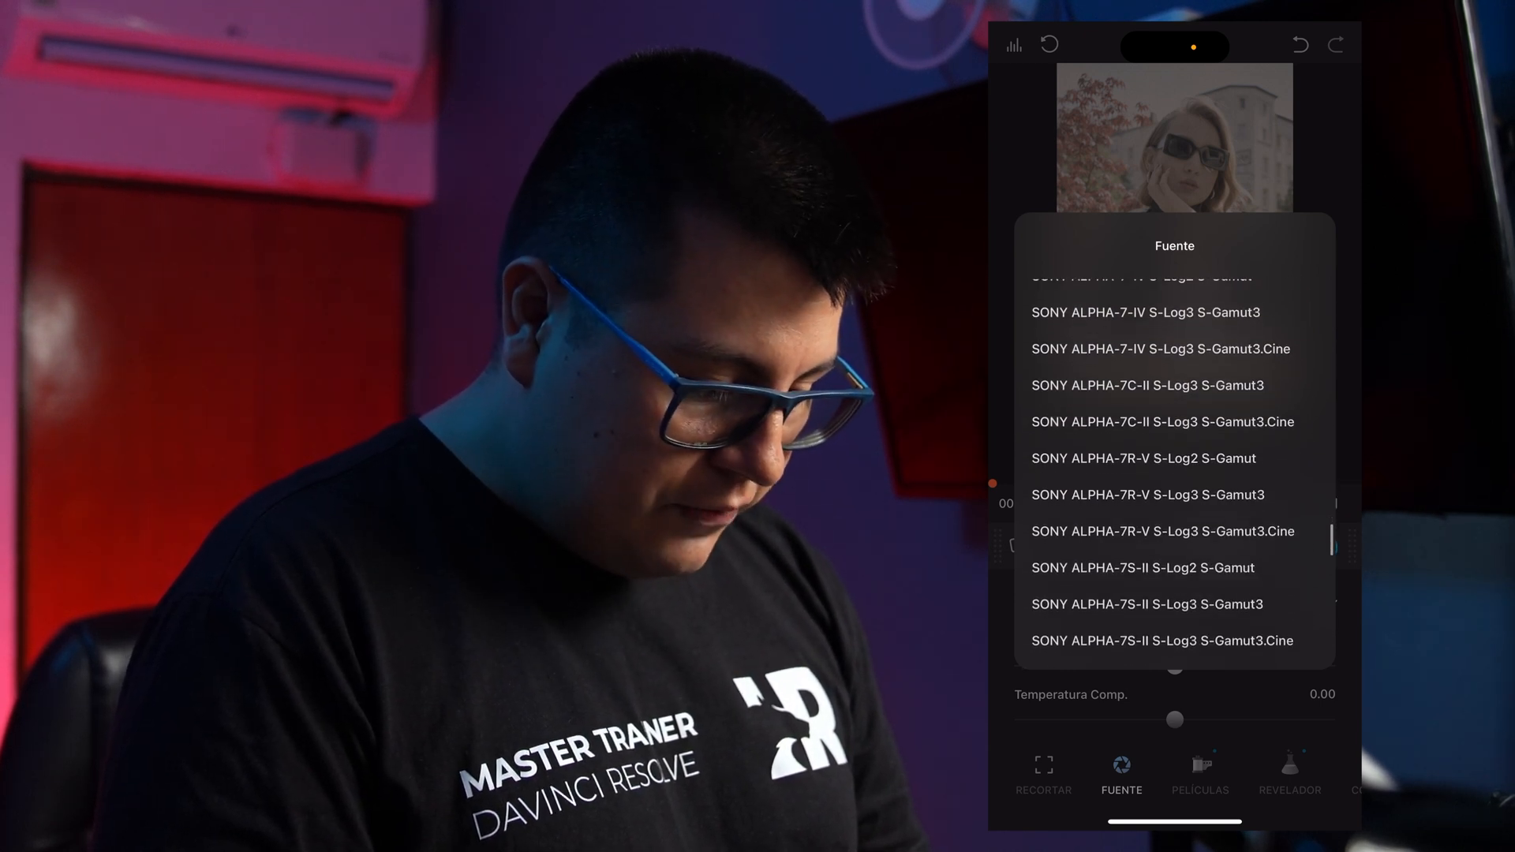
{"action": "scroll", "coordinate": [1175, 473], "scroll_direction": "down", "scroll_amount": 8}
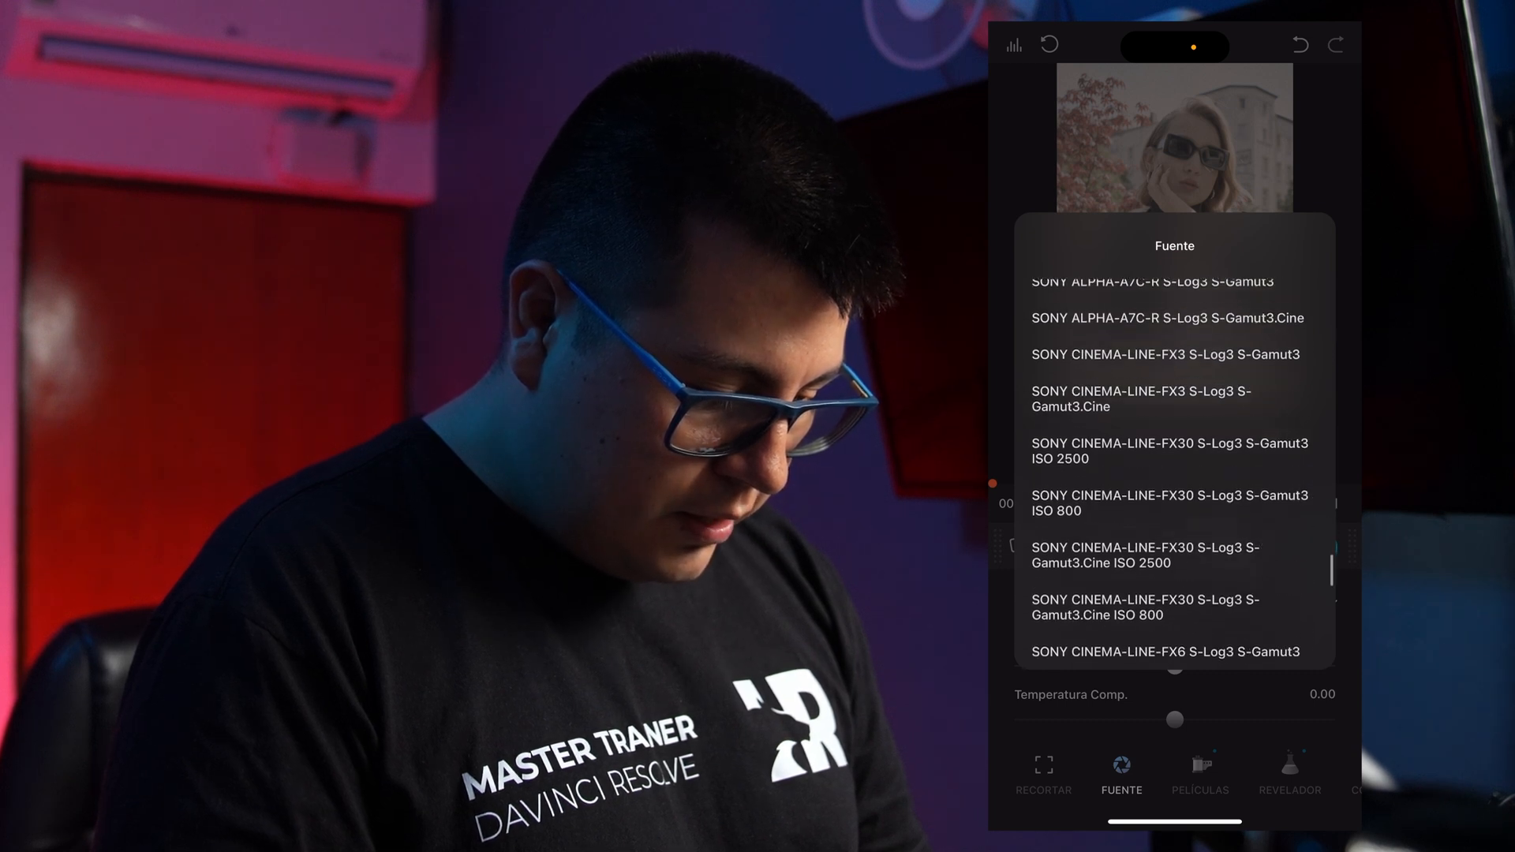
{"action": "scroll", "coordinate": [1174, 474], "scroll_direction": "up", "scroll_amount": 1}
{"action": "left_click", "coordinate": [1174, 448]}
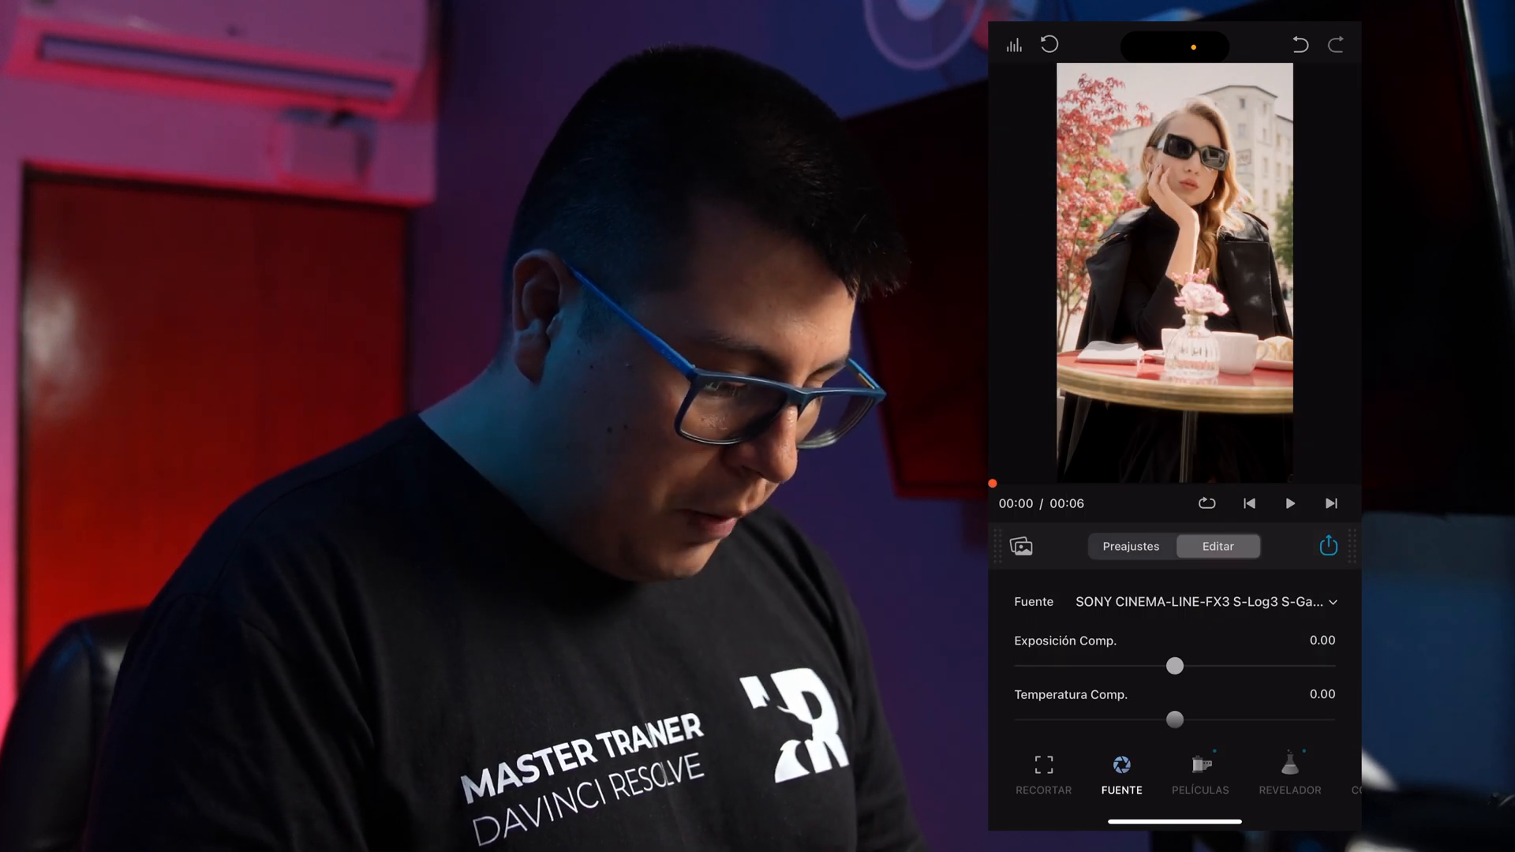
Set the source compensation to exposure -0.26, temperature 5.14 and tint 5.52.
{"action": "left_click_drag", "start_coordinate": [1165, 665], "coordinate": [1162, 621]}
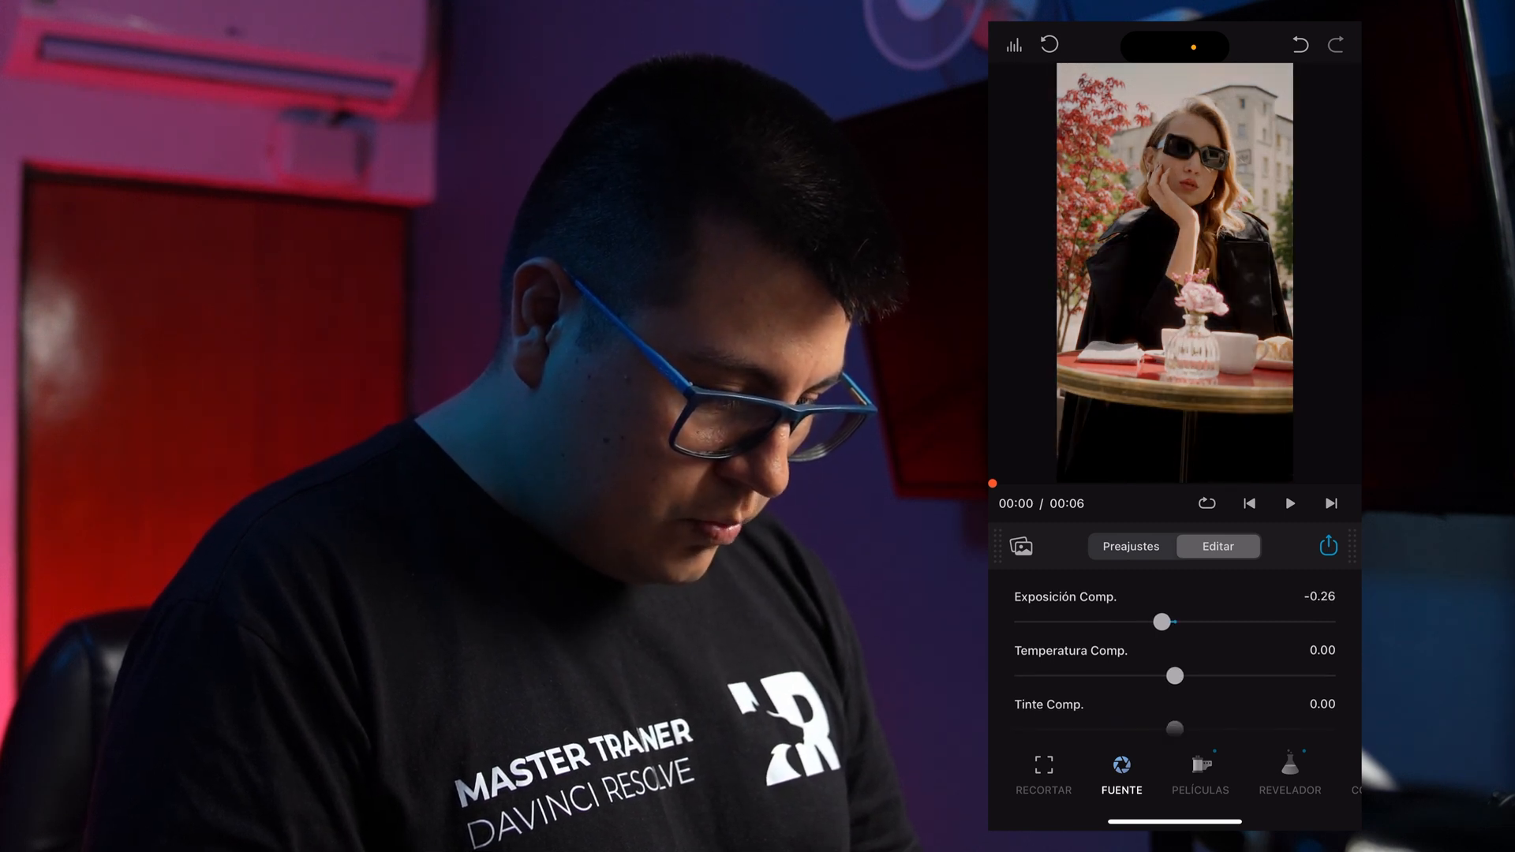
{"action": "left_click_drag", "start_coordinate": [1178, 676], "coordinate": [1183, 638]}
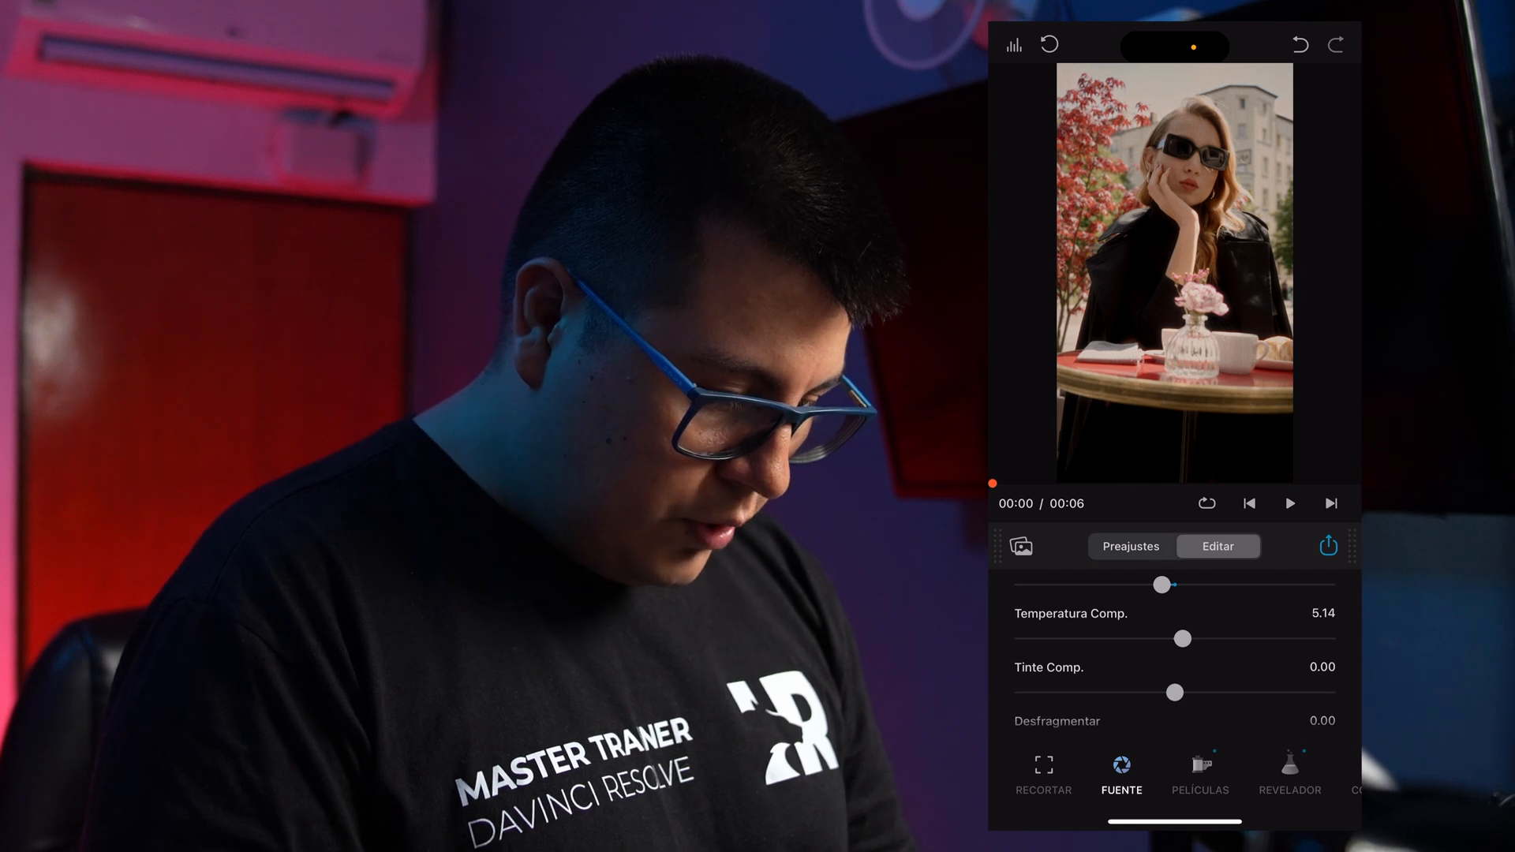
{"action": "scroll", "coordinate": [1175, 654], "scroll_direction": "up", "scroll_amount": 1}
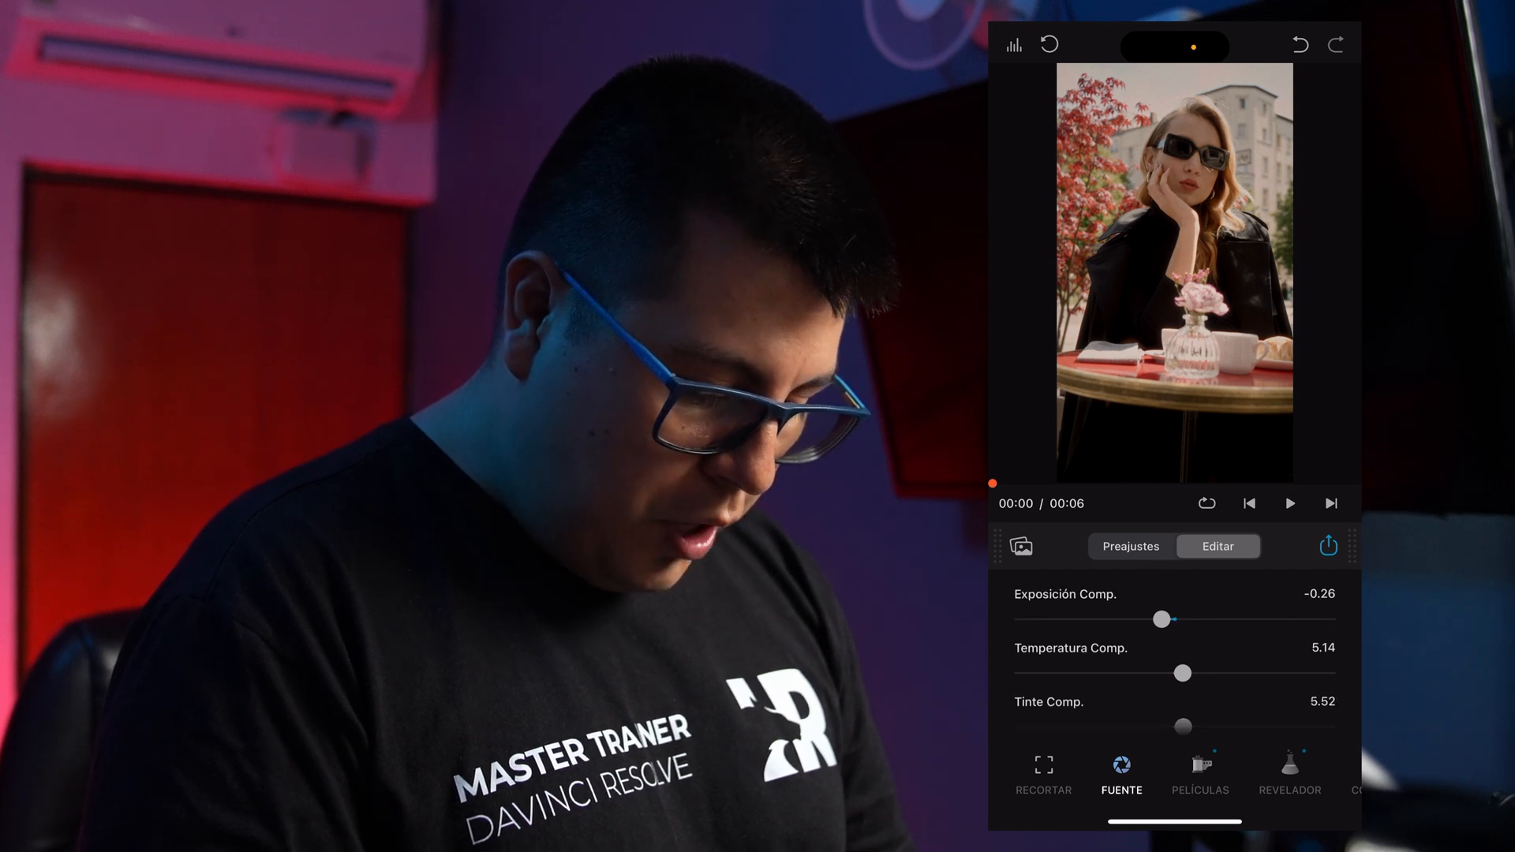
Try the push/pull range of the Cinestill 800T film and set it to -3.00 Ev.
{"action": "left_click", "coordinate": [1200, 773]}
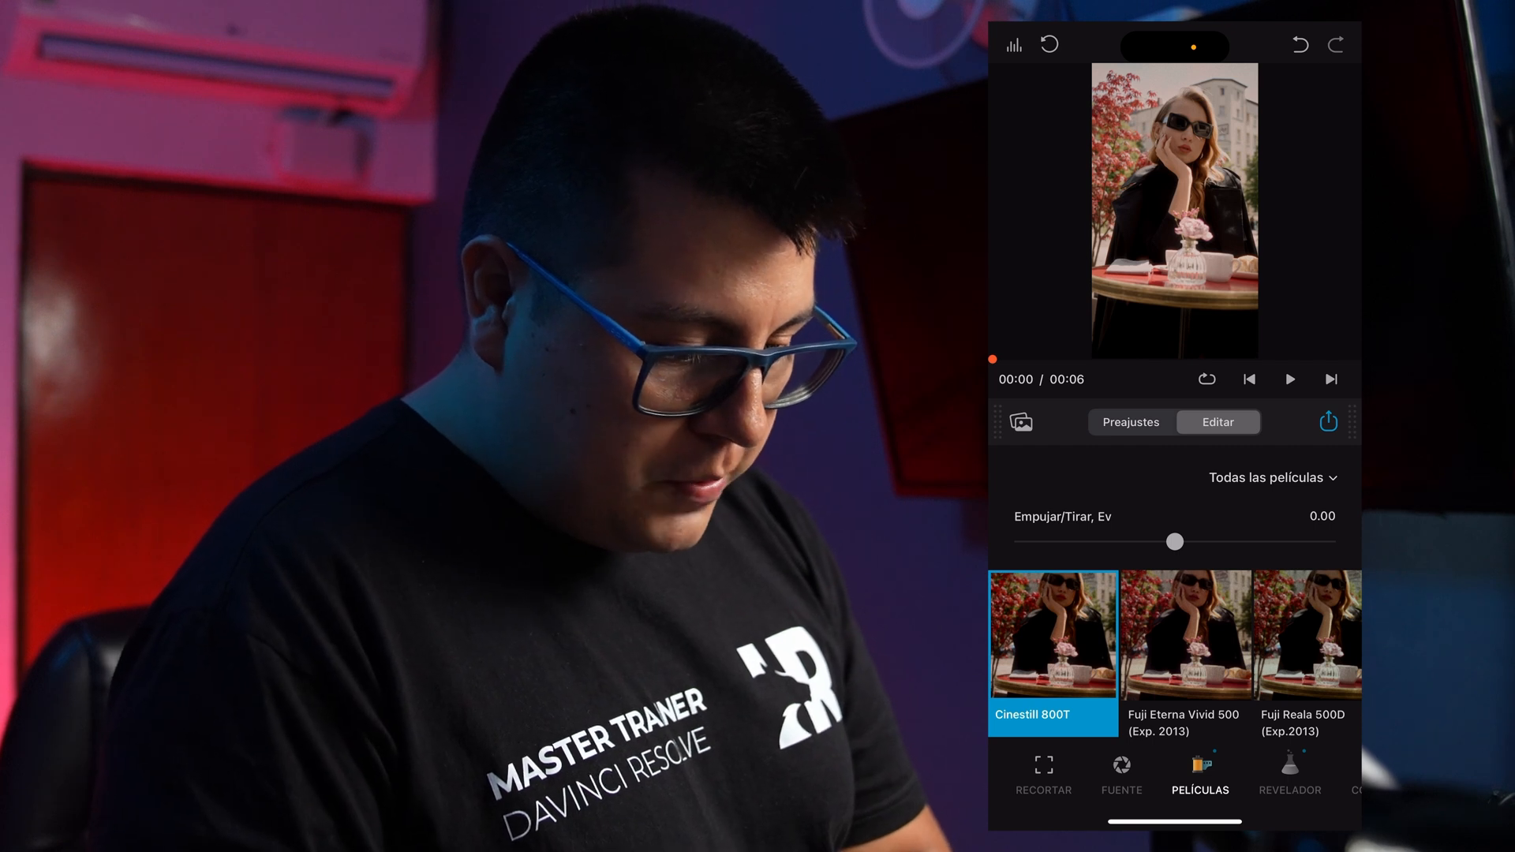
{"action": "left_click_drag", "start_coordinate": [1175, 541], "coordinate": [1326, 541]}
{"action": "mouse_move", "coordinate": [1056, 541]}
{"action": "left_mouse_down"}
{"action": "mouse_move", "coordinate": [1326, 541]}
{"action": "mouse_move", "coordinate": [1044, 541]}
{"action": "left_mouse_up"}
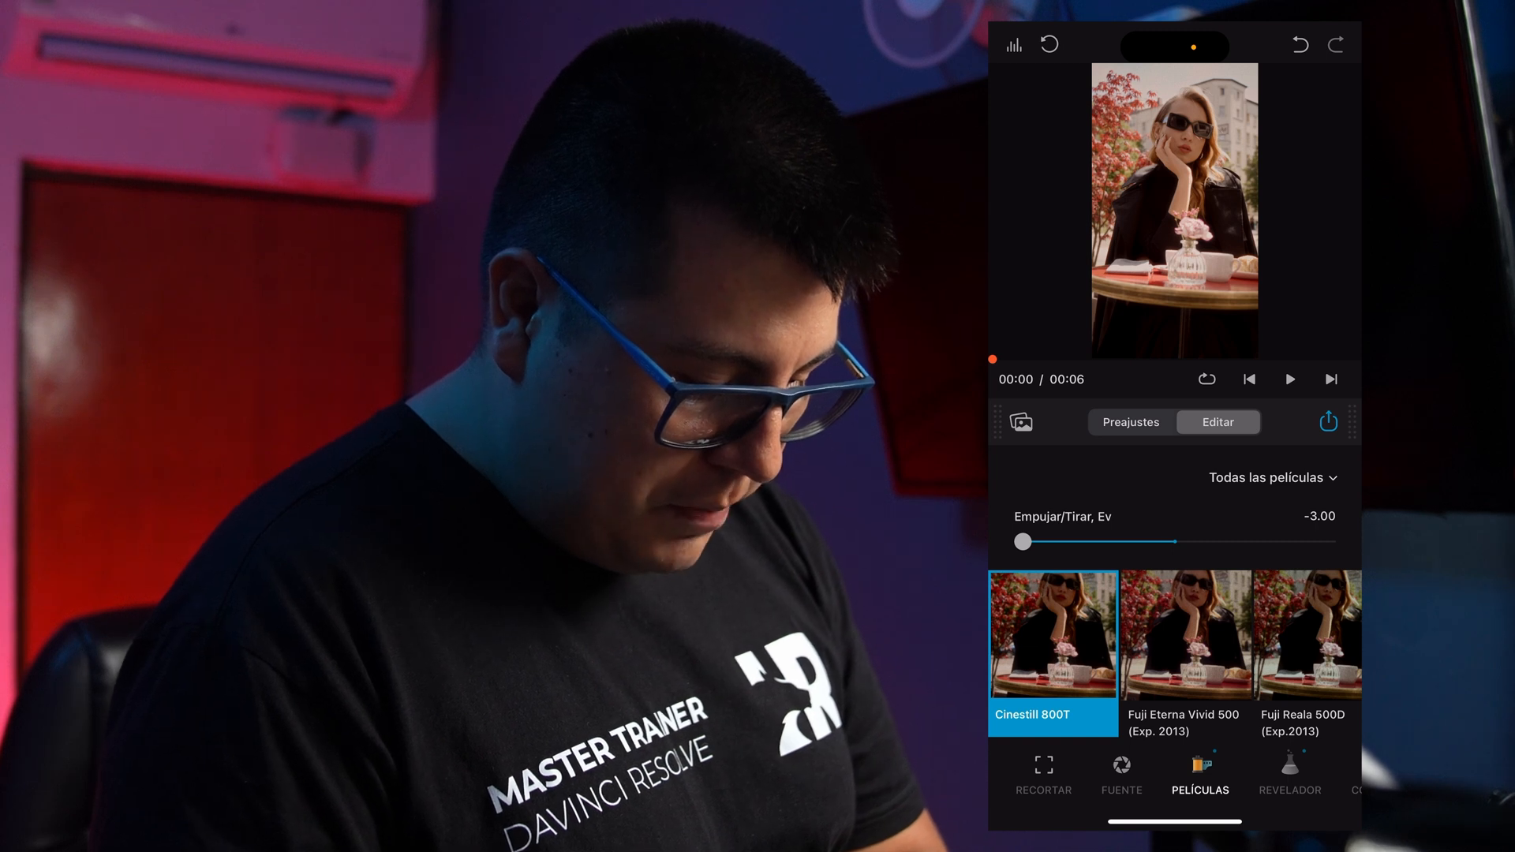
Try the Fujifilm 3513 print profile, set it to Kodak 2383 Print Film and compare the graded clip with the original.
{"action": "scroll", "coordinate": [1175, 773], "scroll_direction": "right", "scroll_amount": 2}
{"action": "left_click", "coordinate": [1206, 774]}
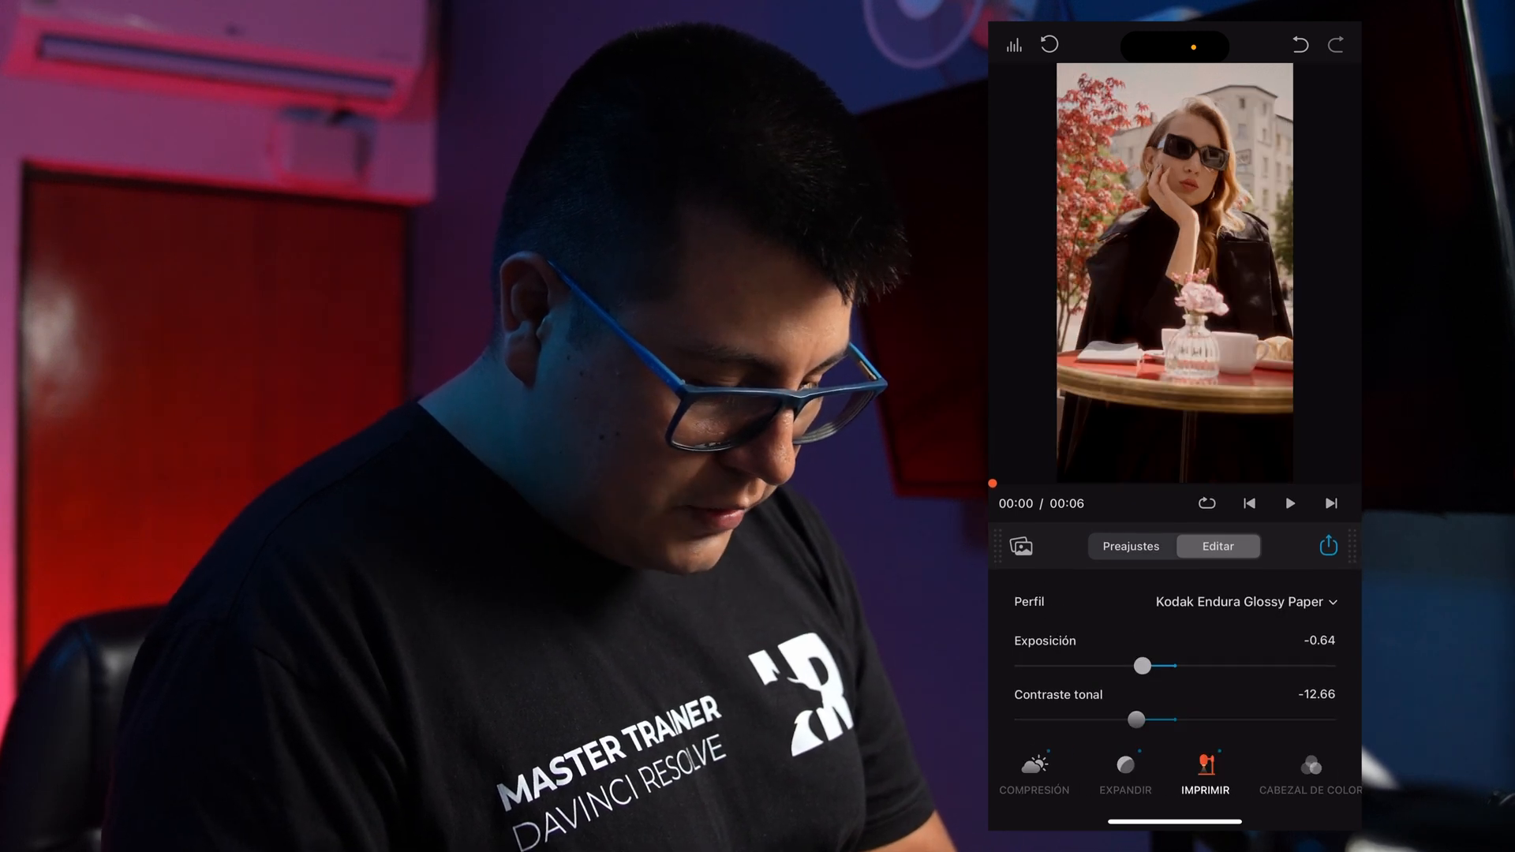
{"action": "left_click", "coordinate": [1245, 601]}
{"action": "left_click", "coordinate": [1133, 490]}
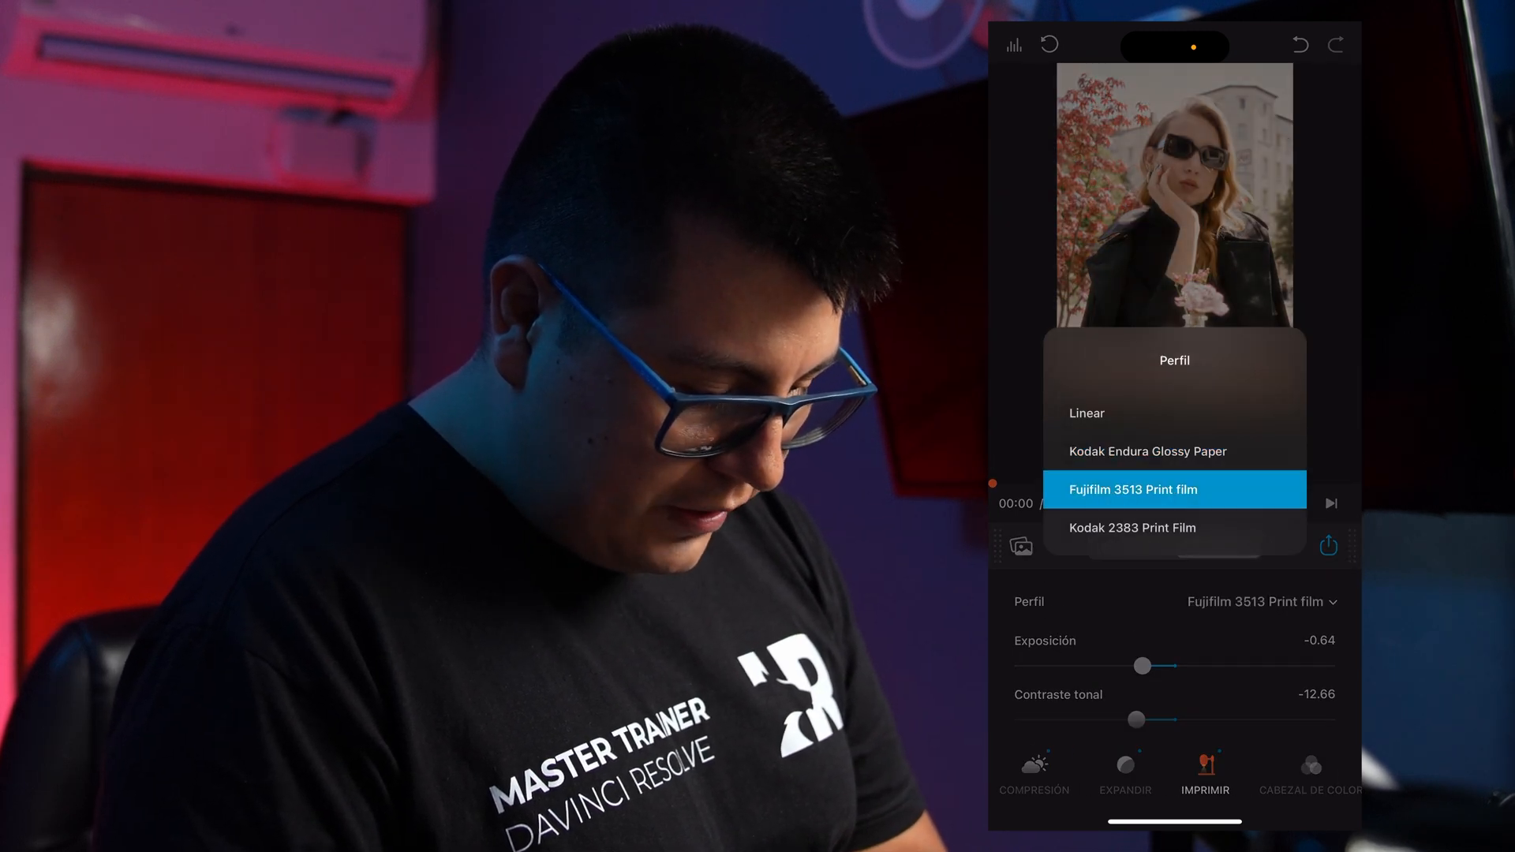
{"action": "left_click", "coordinate": [1132, 527]}
{"action": "scroll", "coordinate": [1175, 663], "scroll_direction": "down", "scroll_amount": 1}
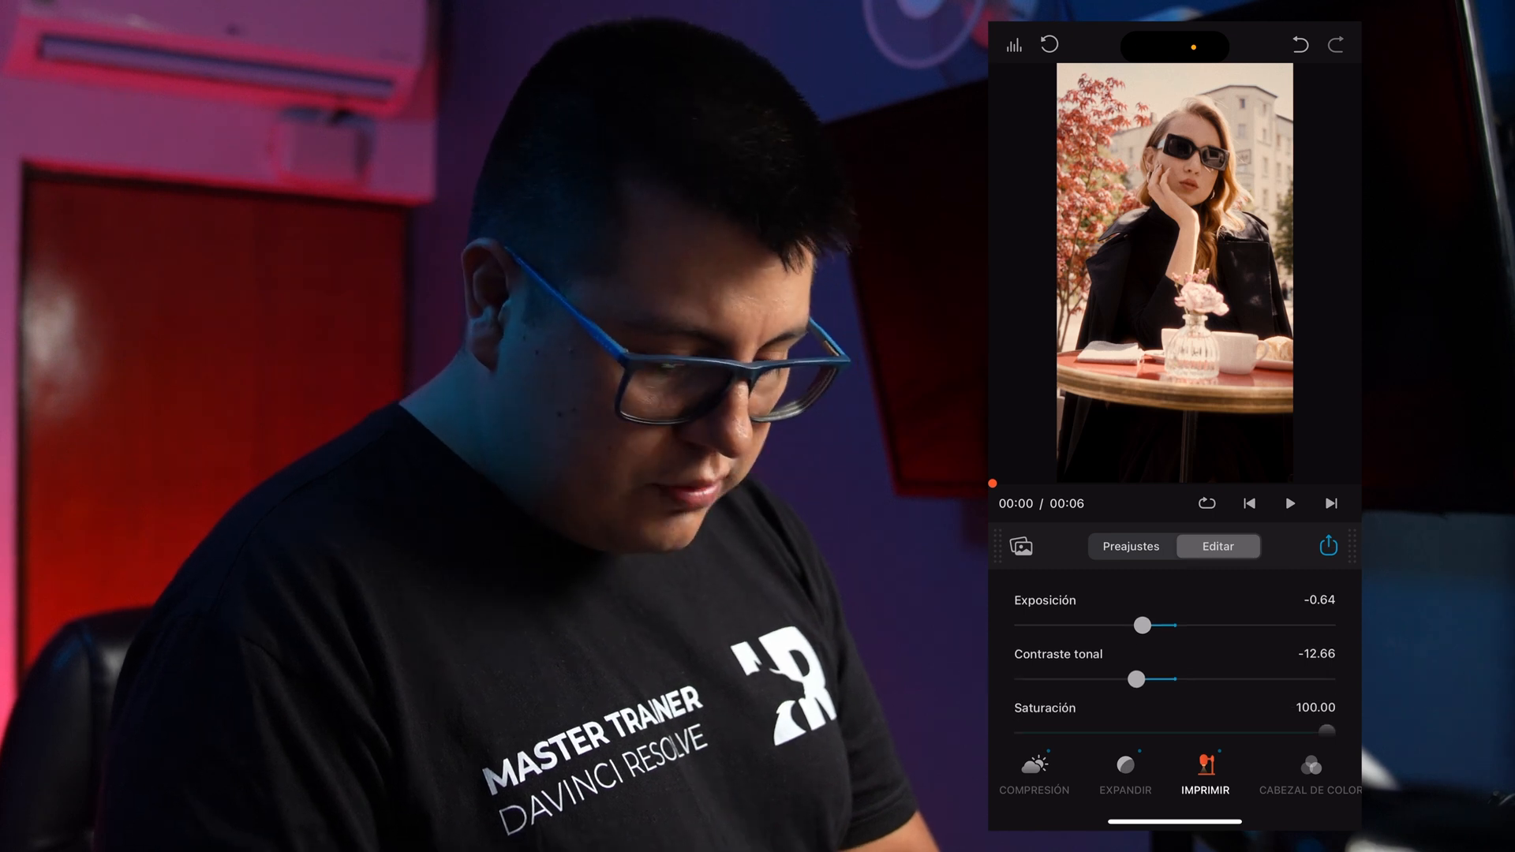
{"action": "scroll", "coordinate": [1174, 663], "scroll_direction": "up", "scroll_amount": 1}
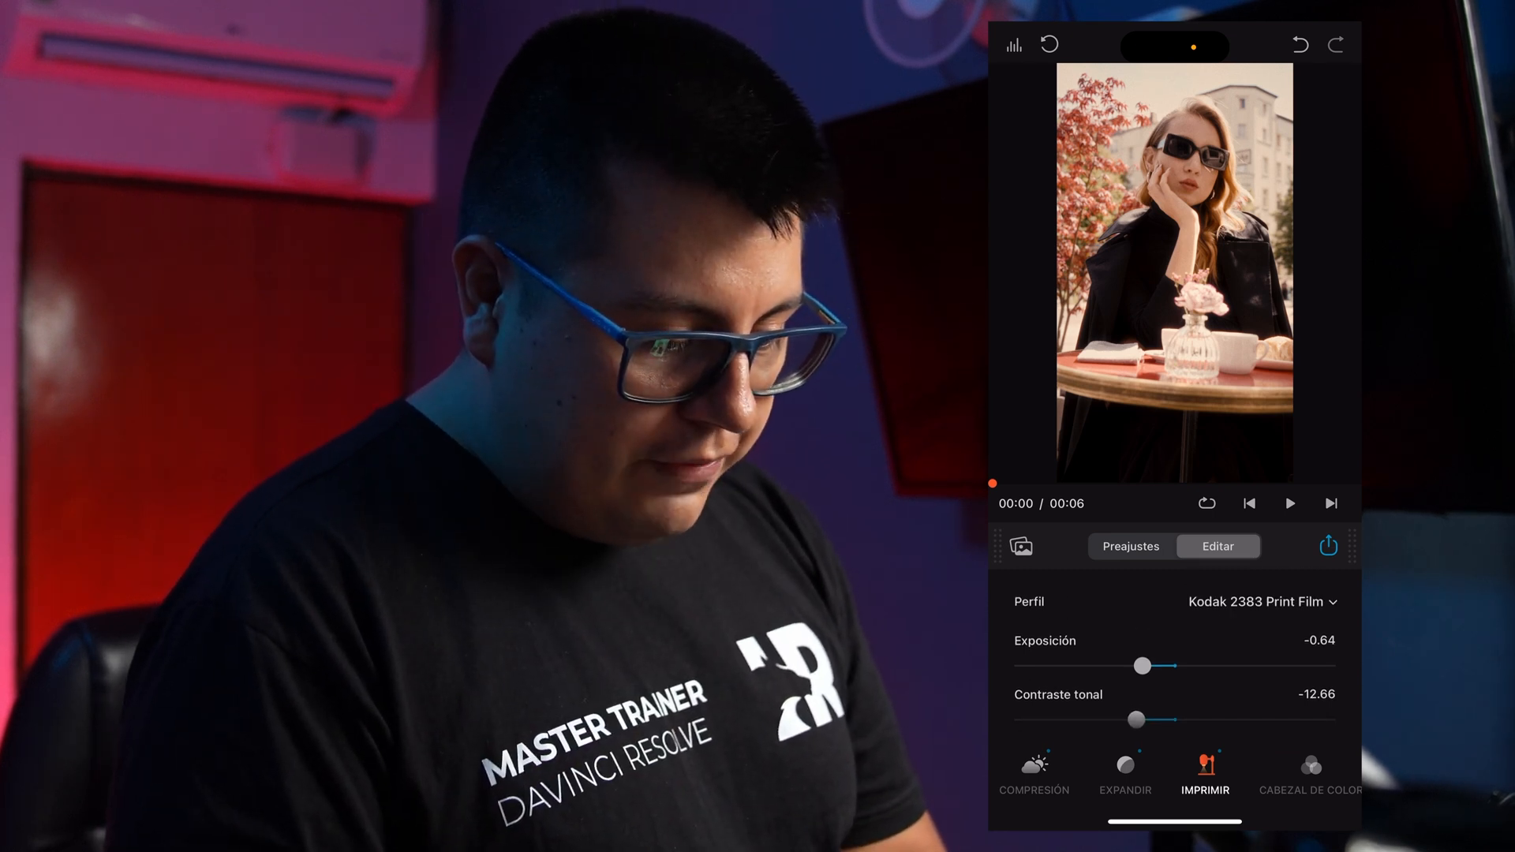
{"action": "left_click", "coordinate": [1174, 273]}
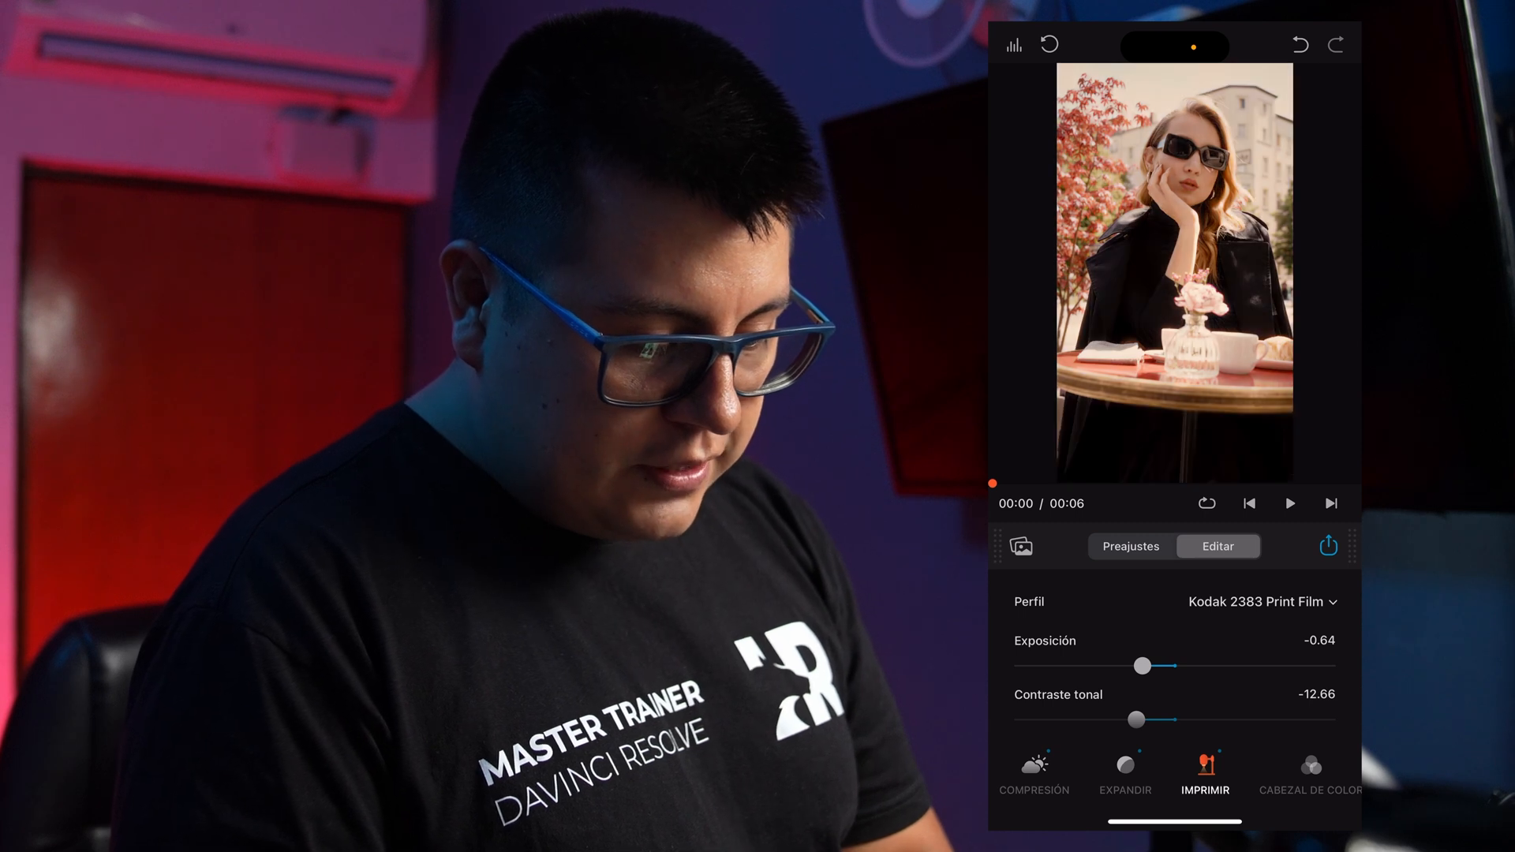
{"action": "left_click", "coordinate": [1174, 273]}
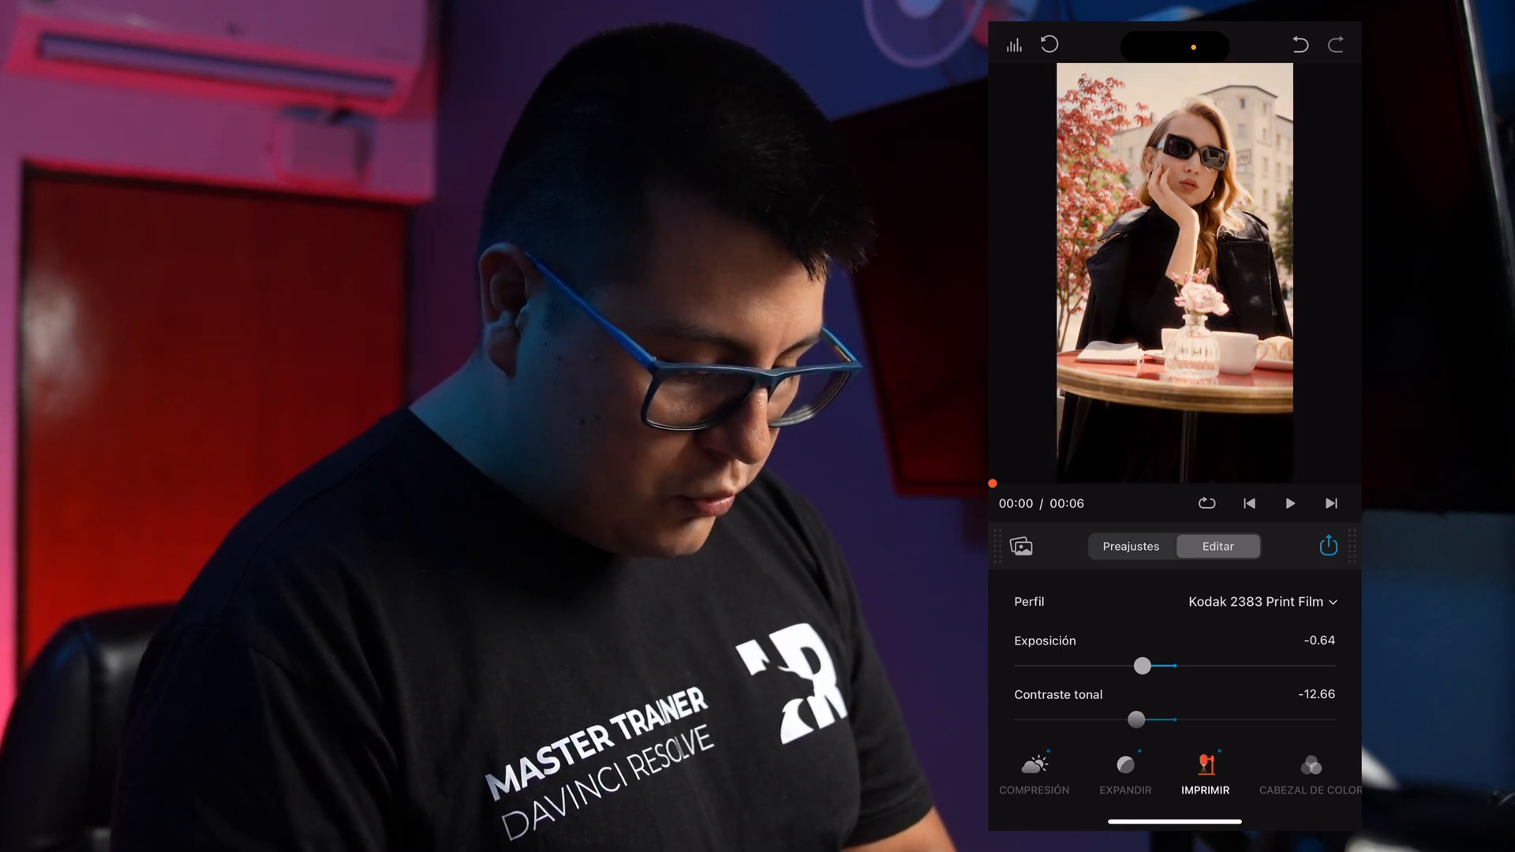
Examine the clip's color head, film grain, halation, bloom and vignette settings and the remaining effect categories.
{"action": "left_click", "coordinate": [1310, 773]}
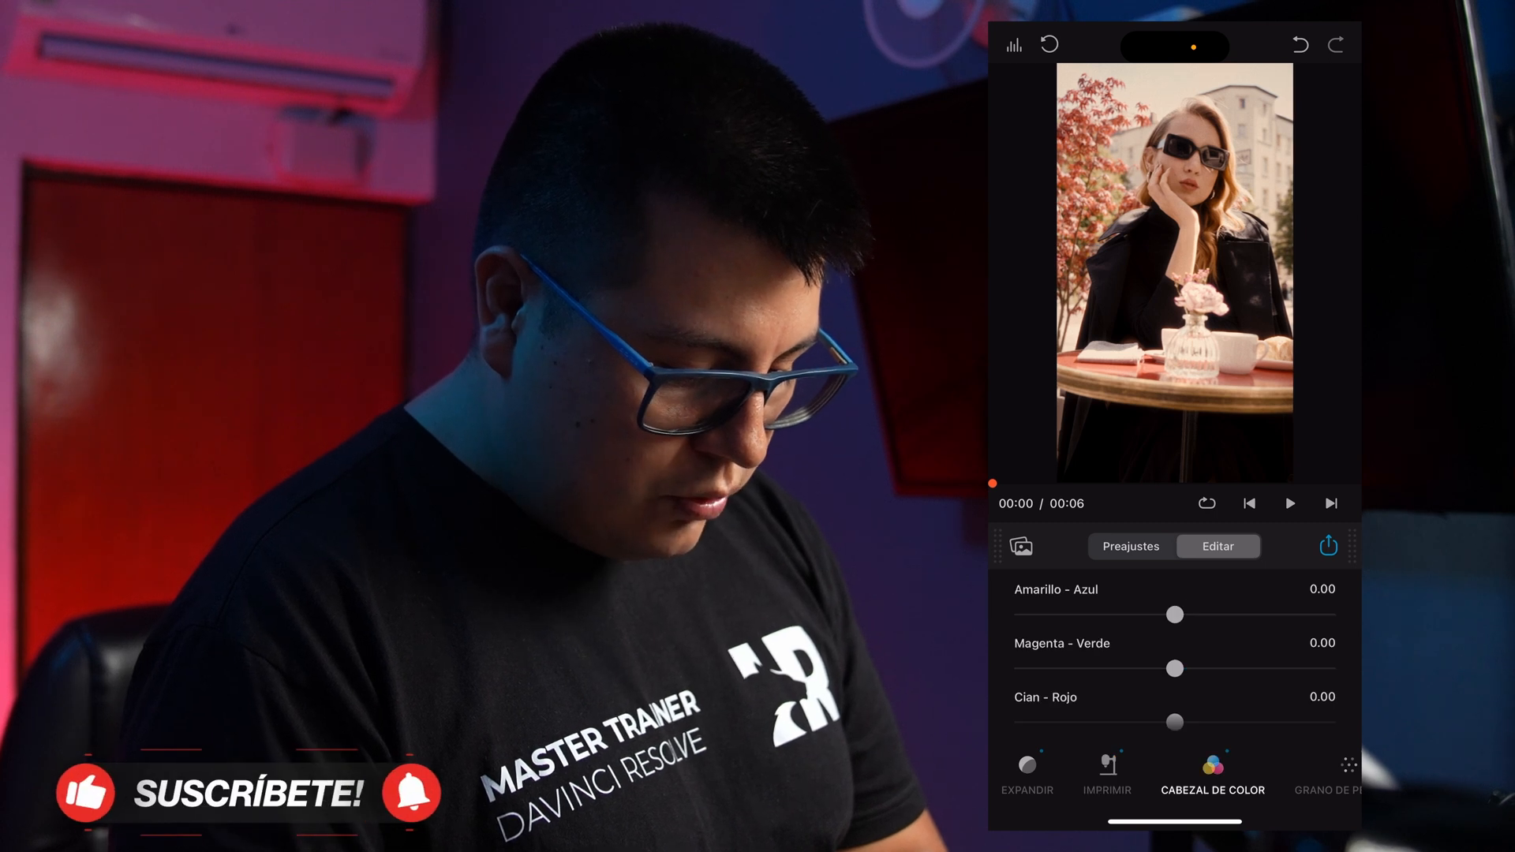
{"action": "left_click", "coordinate": [1277, 773]}
{"action": "scroll", "coordinate": [1174, 773], "scroll_direction": "right", "scroll_amount": 3}
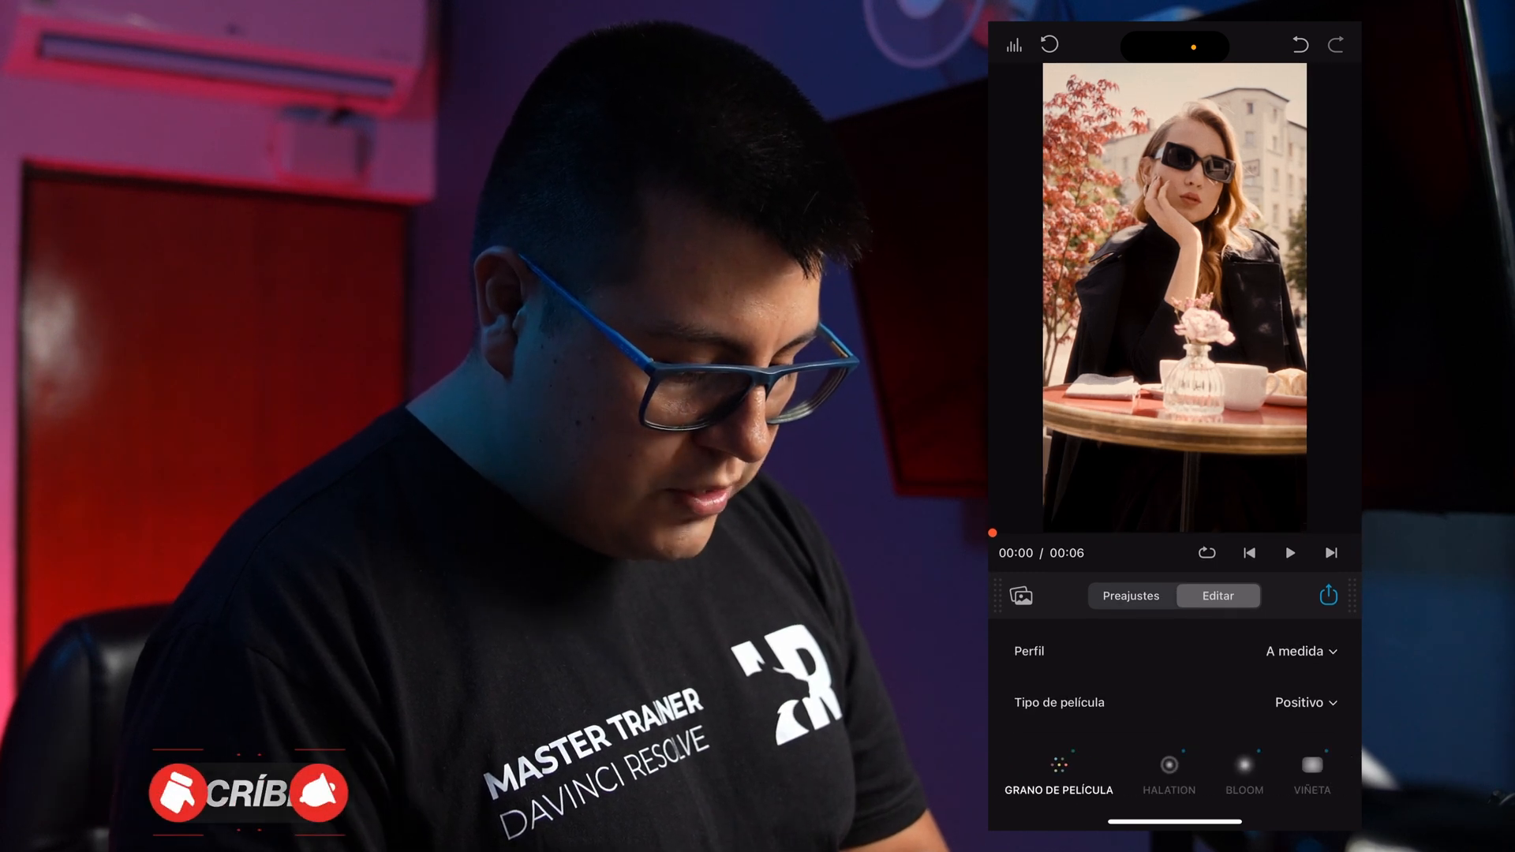
{"action": "left_click", "coordinate": [1156, 773]}
{"action": "left_click", "coordinate": [1231, 769]}
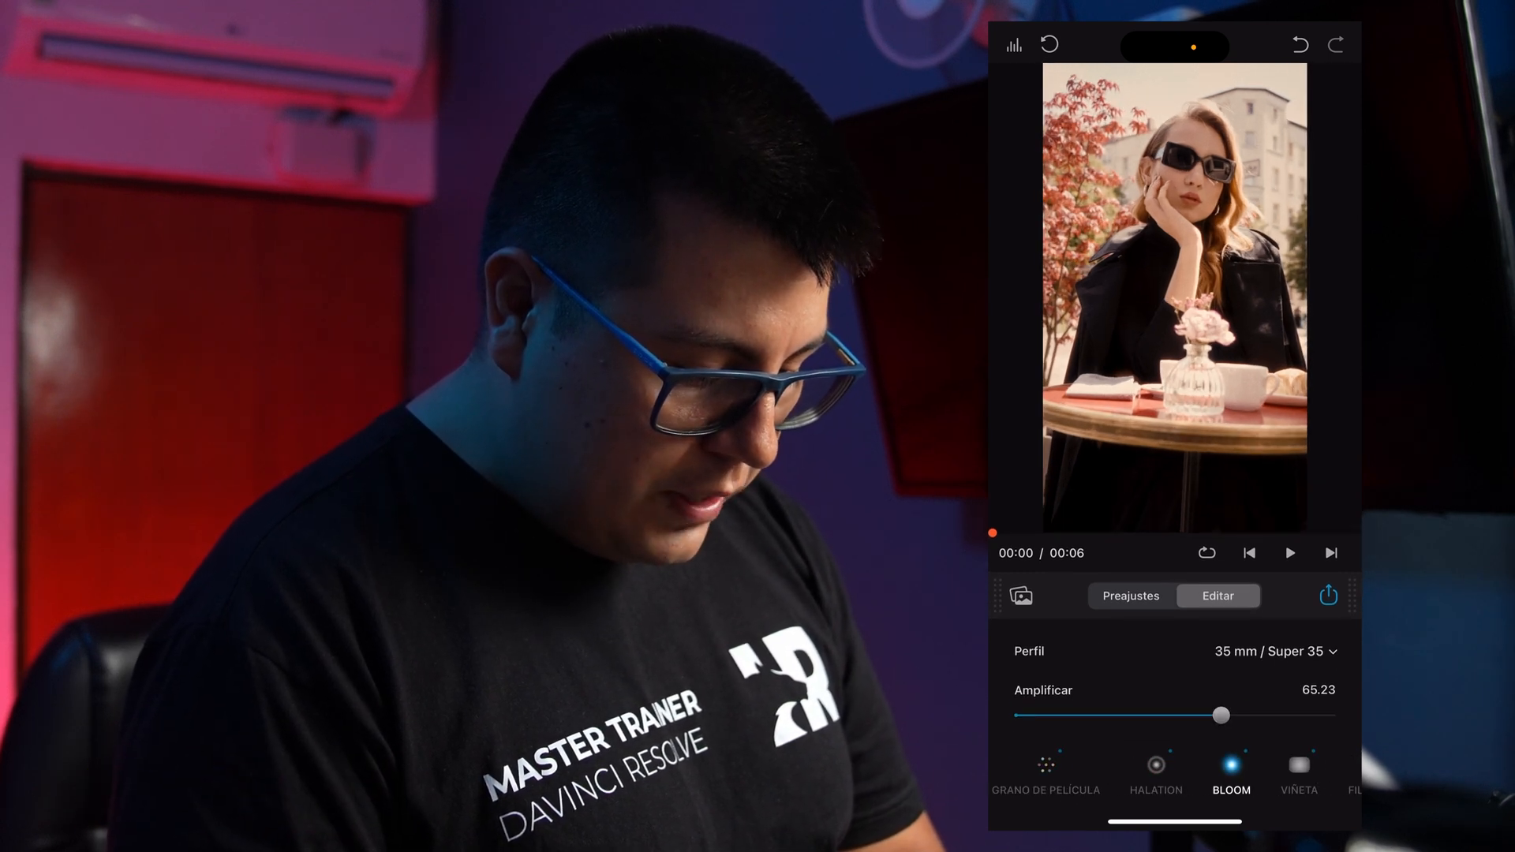
{"action": "left_click", "coordinate": [1299, 769]}
{"action": "scroll", "coordinate": [1174, 773], "scroll_direction": "right", "scroll_amount": 2}
{"action": "scroll", "coordinate": [1174, 773], "scroll_direction": "left", "scroll_amount": 2}
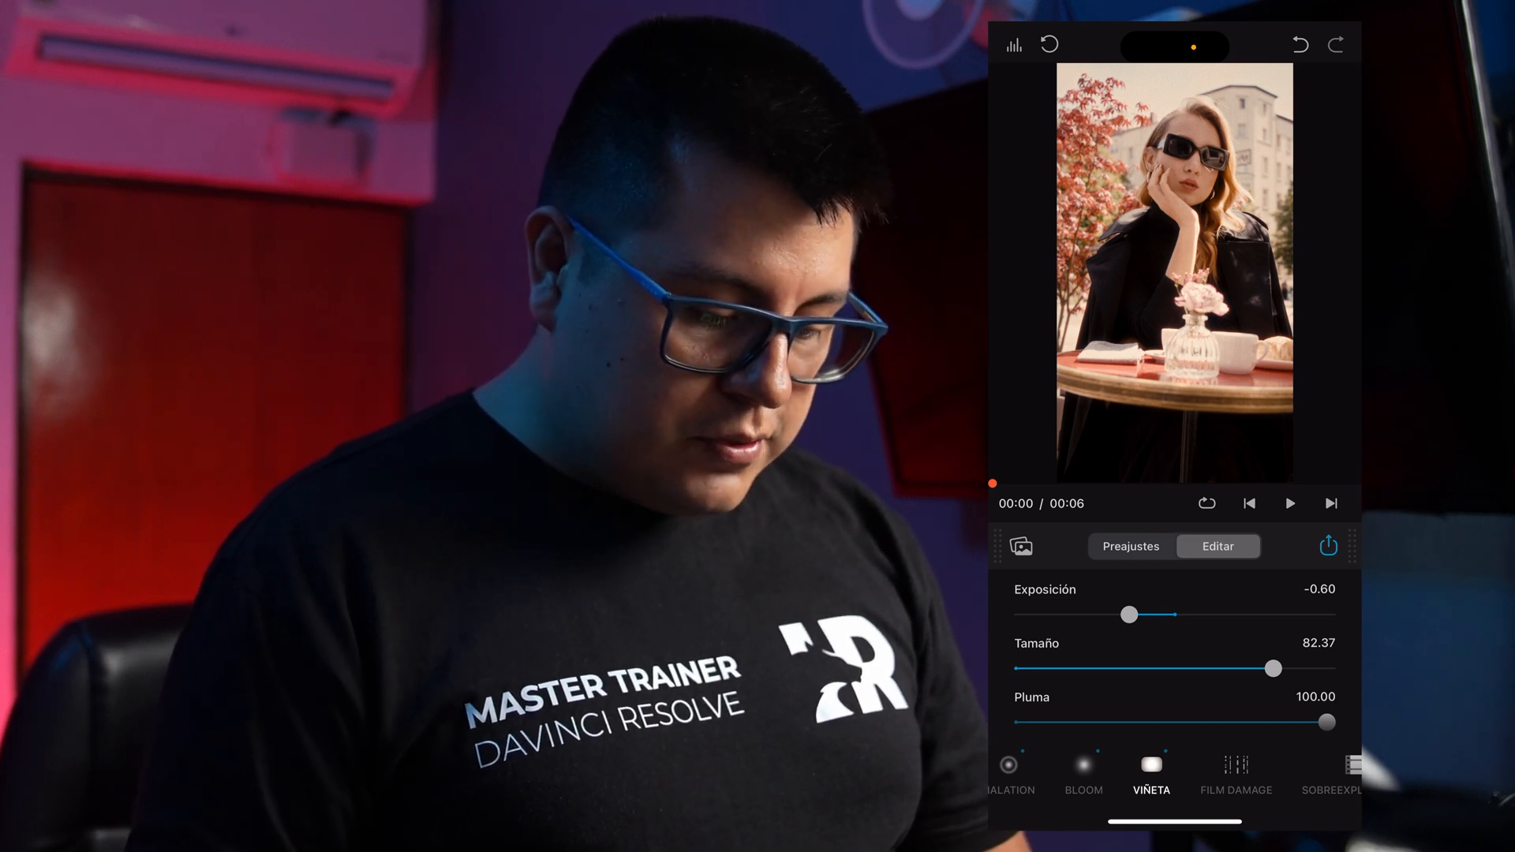
Export the graded clip at Full Res, 23.97 fps and 80 Mbps.
{"action": "left_click", "coordinate": [1328, 546]}
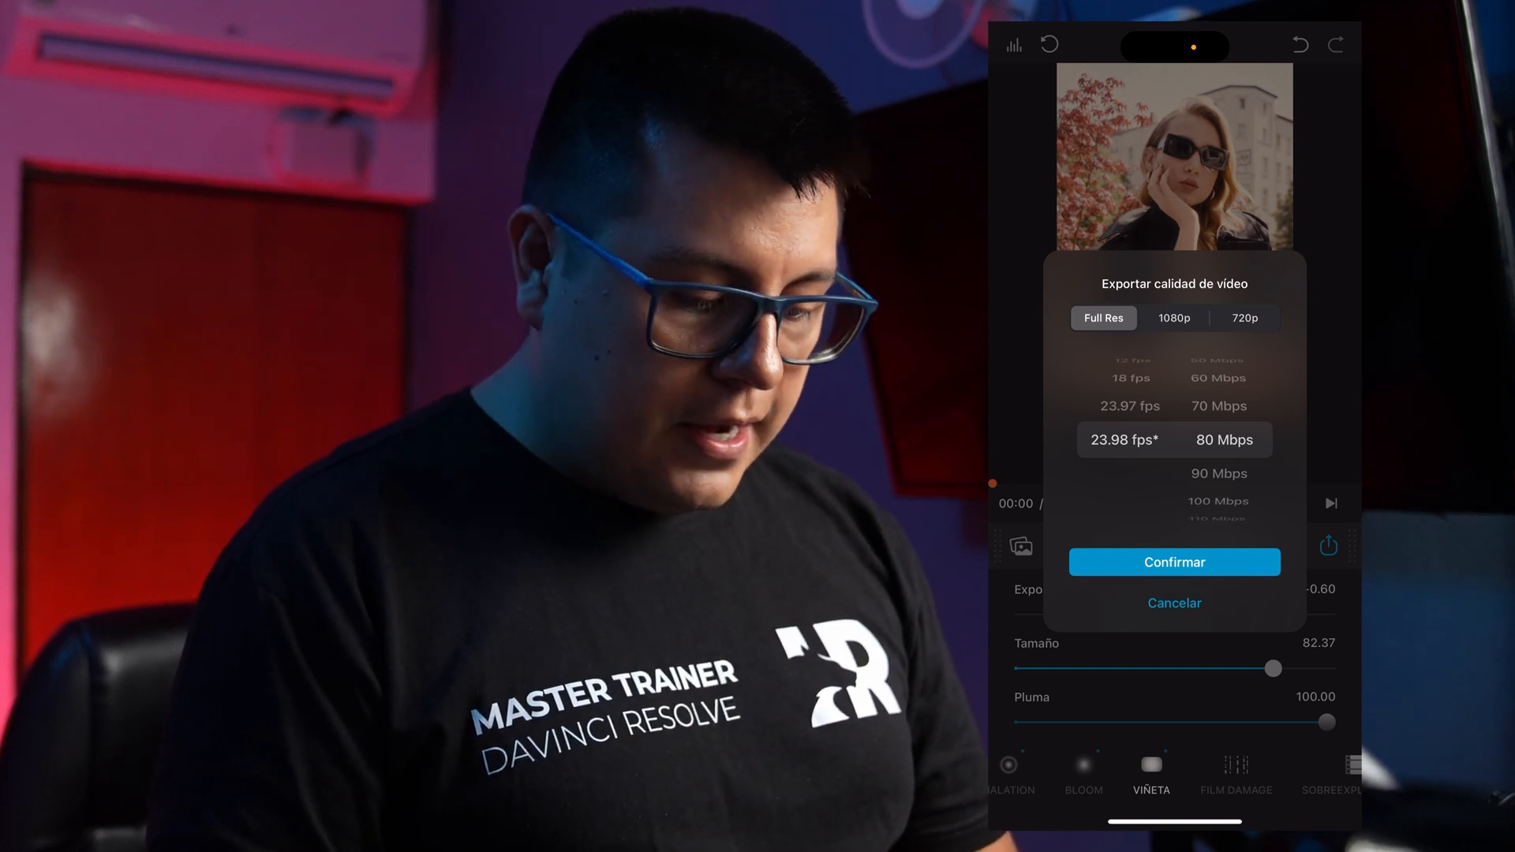
{"action": "left_click_drag", "start_coordinate": [1124, 439], "coordinate": [1125, 473]}
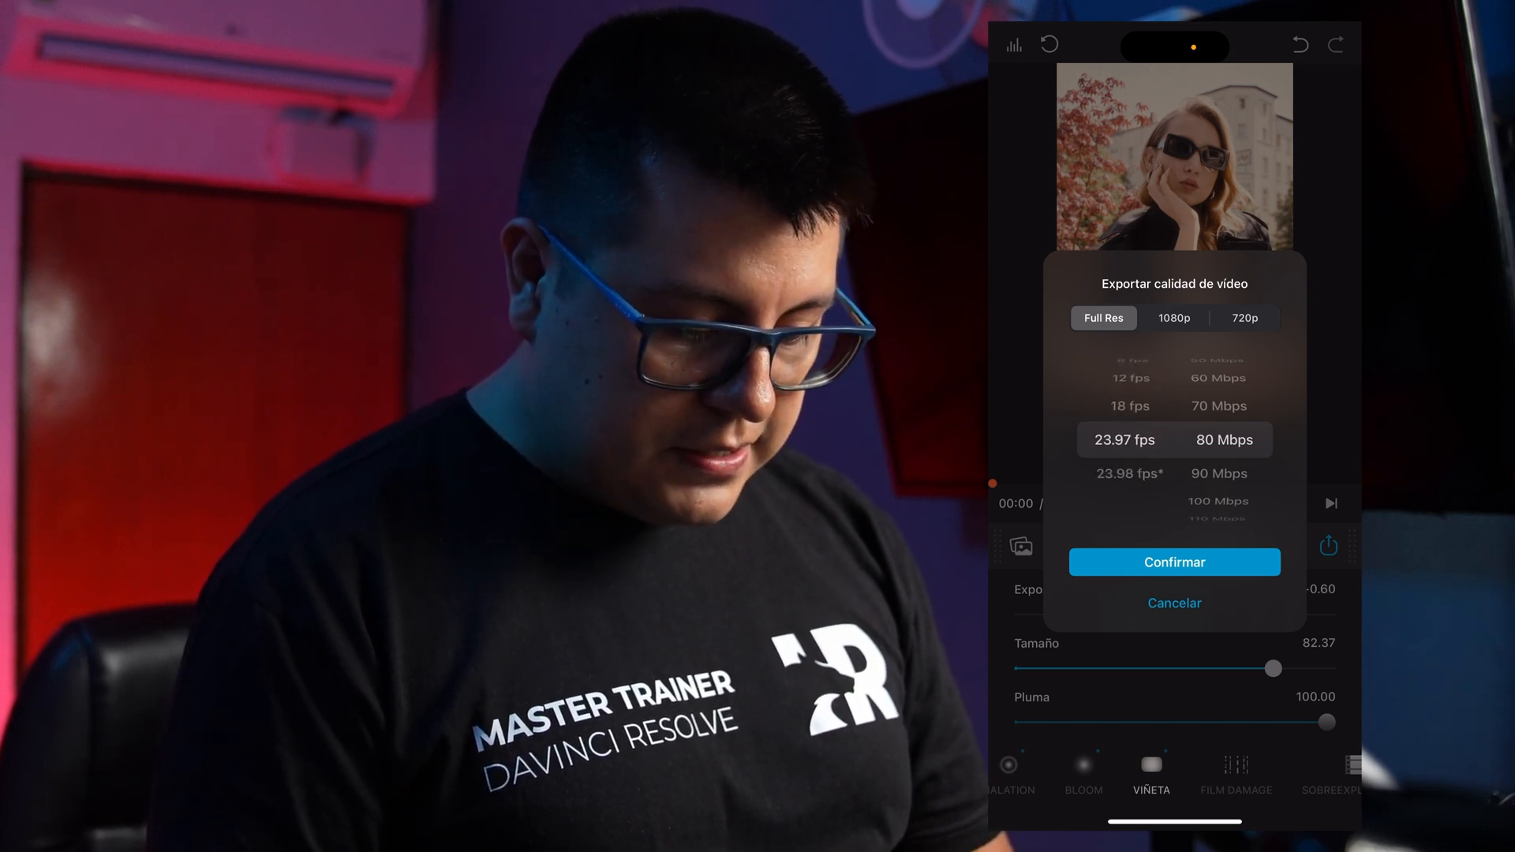
{"action": "mouse_move", "coordinate": [1225, 473]}
{"action": "left_mouse_down"}
{"action": "mouse_move", "coordinate": [1225, 406]}
{"action": "mouse_move", "coordinate": [1225, 490]}
{"action": "left_mouse_up"}
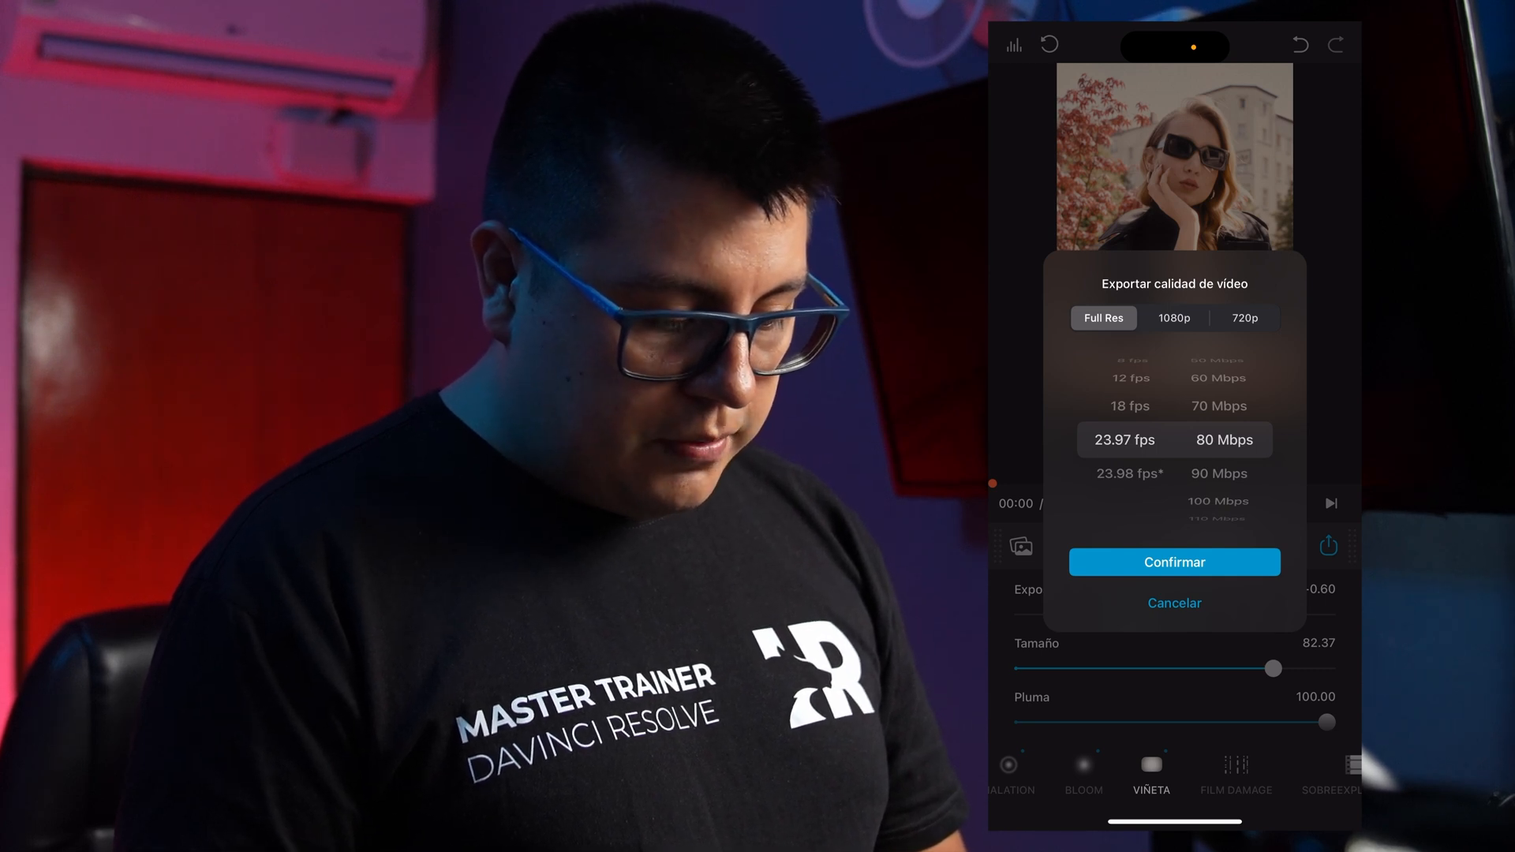
{"action": "left_click", "coordinate": [1174, 562]}
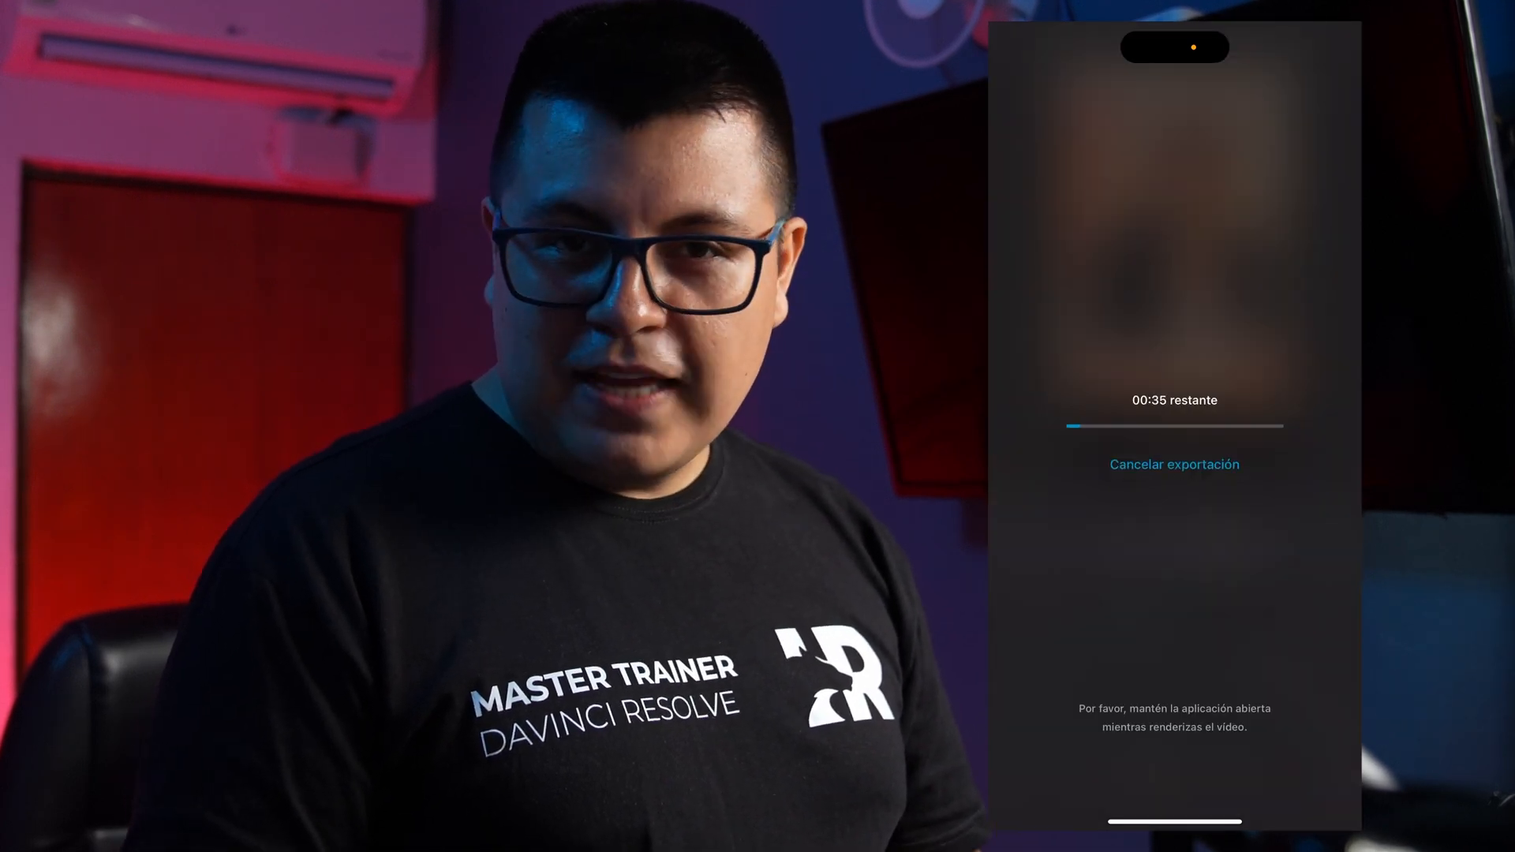